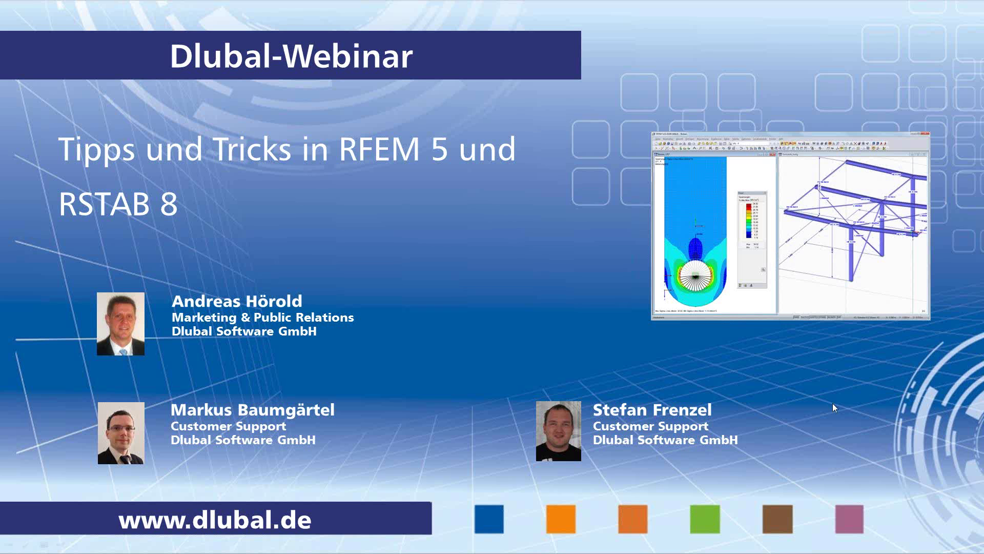
Advance the slideshow to the 'Webinar-Ablauf' agenda slide listing the four webinar topics
left_click(851, 371)
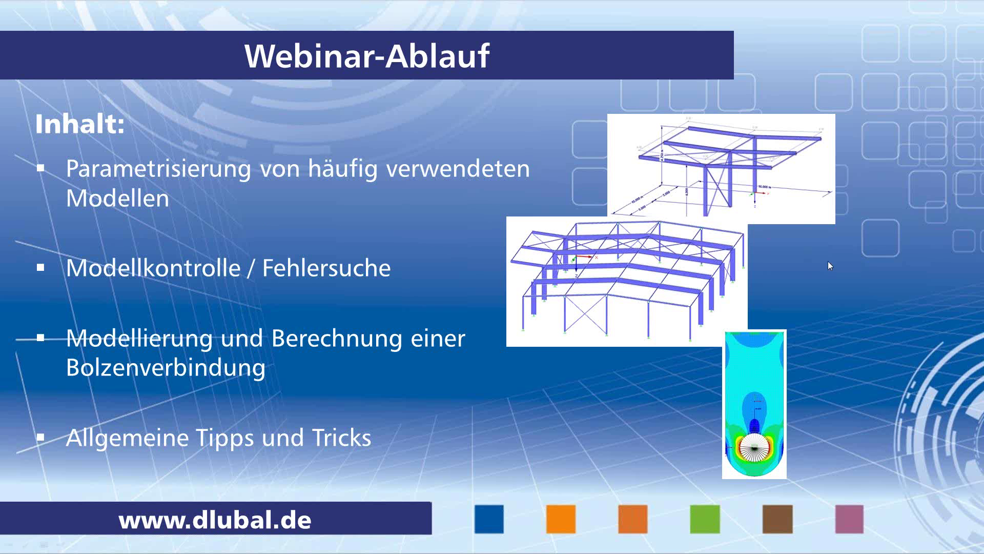
Show the 'Fragen stellen' slide, then switch to the RFEM 'Tankstelle' canopy model
left_click(865, 269)
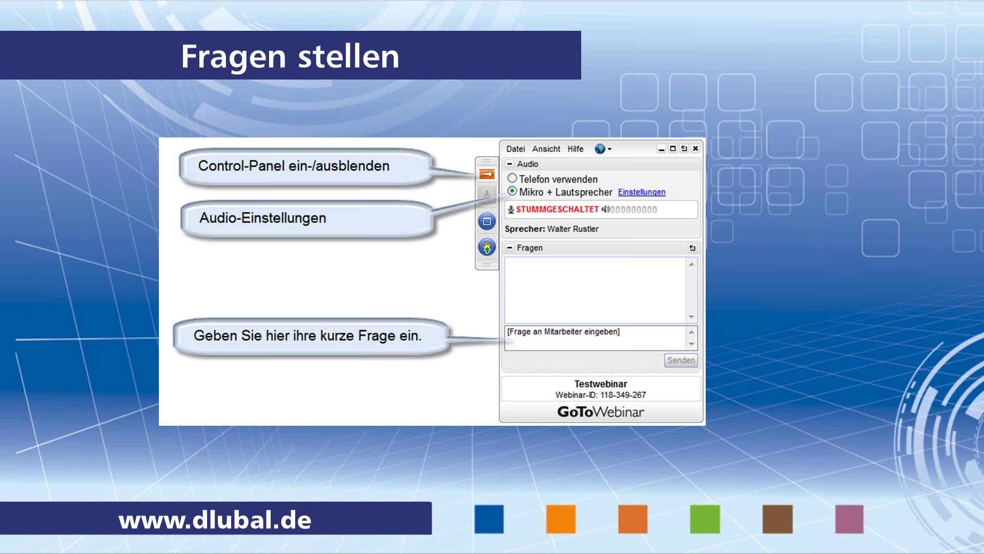
key("alt+Tab")
key("alt+Tab")
key("alt+Tab")
key("alt+Tab")
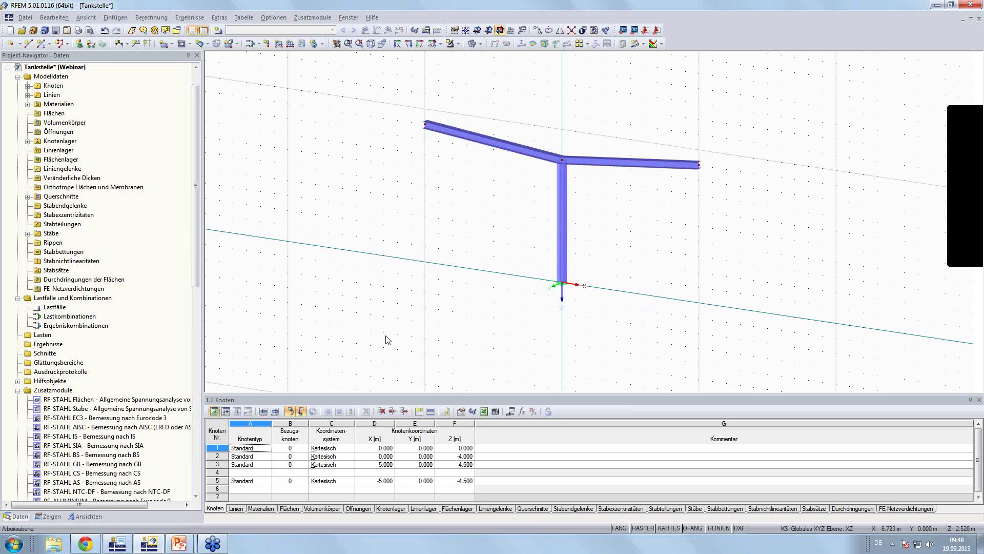
Select the whole canopy frame and set Move/Copy to 2 copies offset dy 5 m
left_click_drag(383, 330, 798, 97)
left_click(537, 31)
left_click_drag(410, 144, 223, 193)
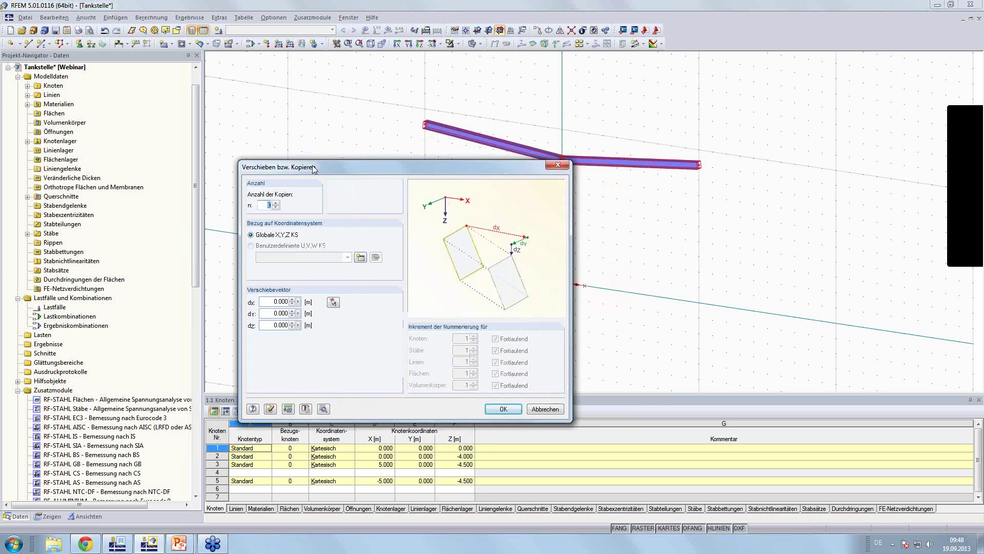
left_click(175, 228)
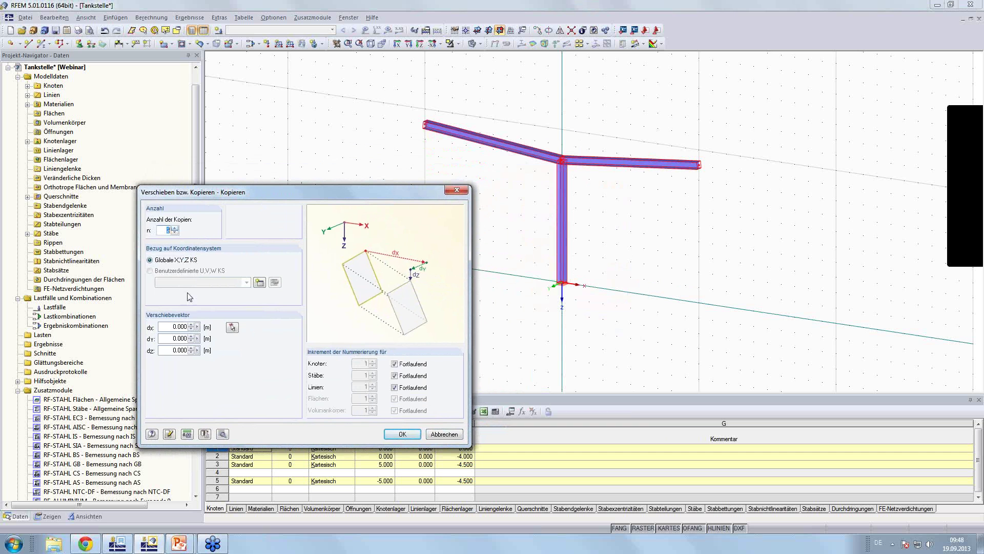
type("2")
left_click(185, 339)
type("5")
Generate new connecting lines and members between copies, patterned on member 1
left_click(222, 434)
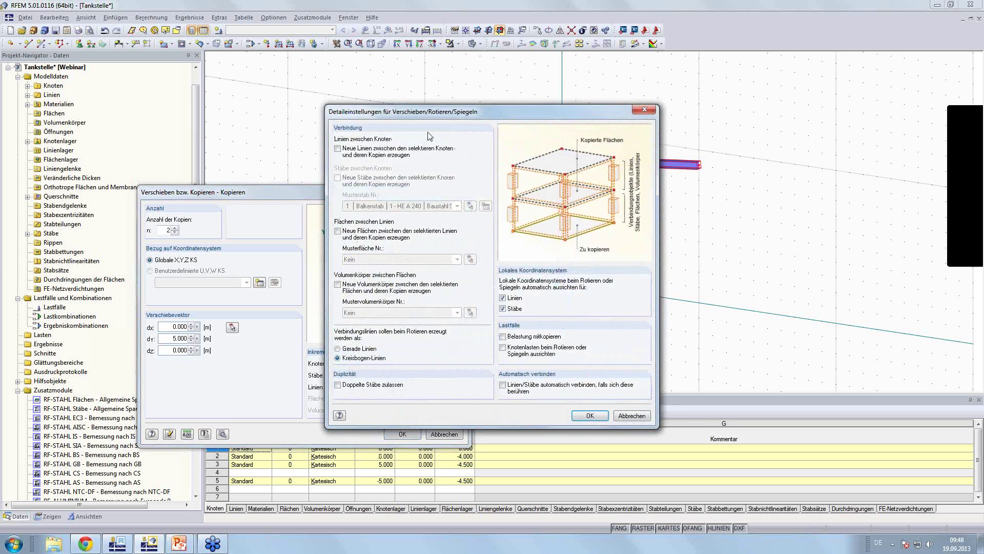
left_click_drag(448, 114, 284, 158)
left_click(174, 193)
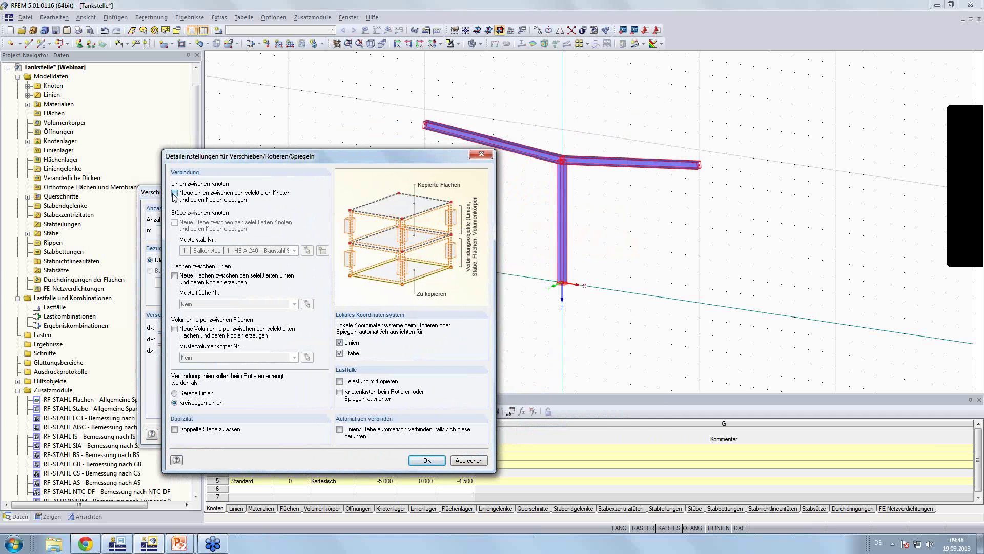
left_click(174, 223)
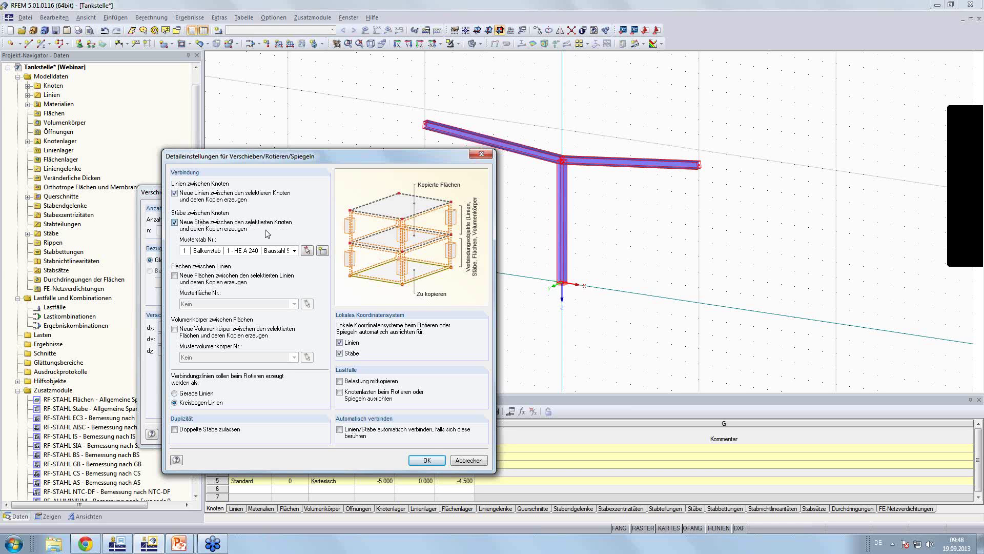
left_click(293, 251)
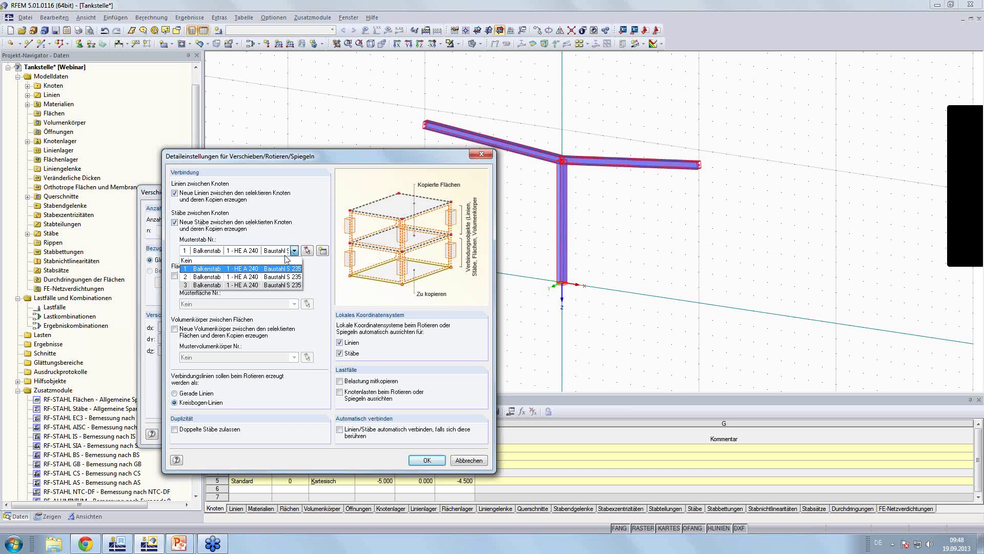
left_click(253, 272)
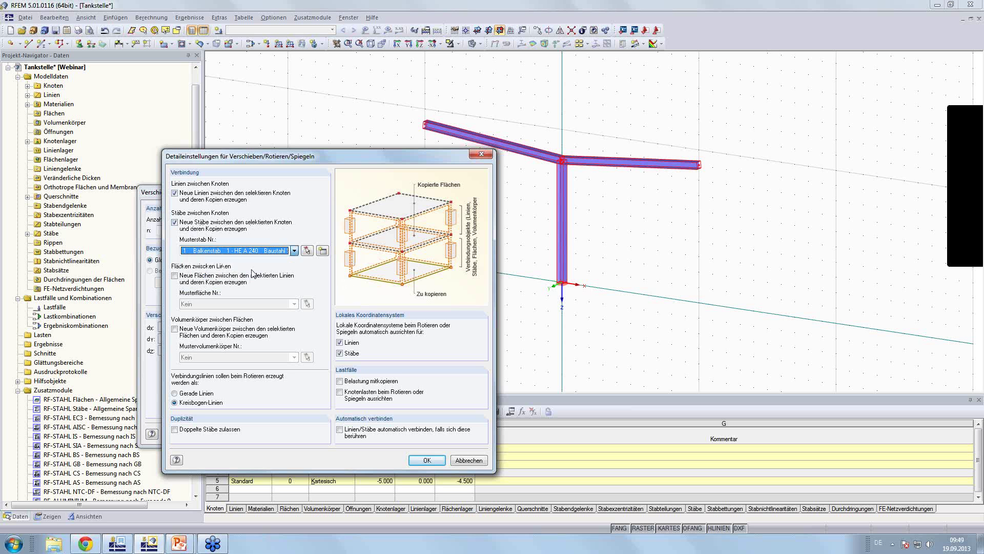
left_click(425, 459)
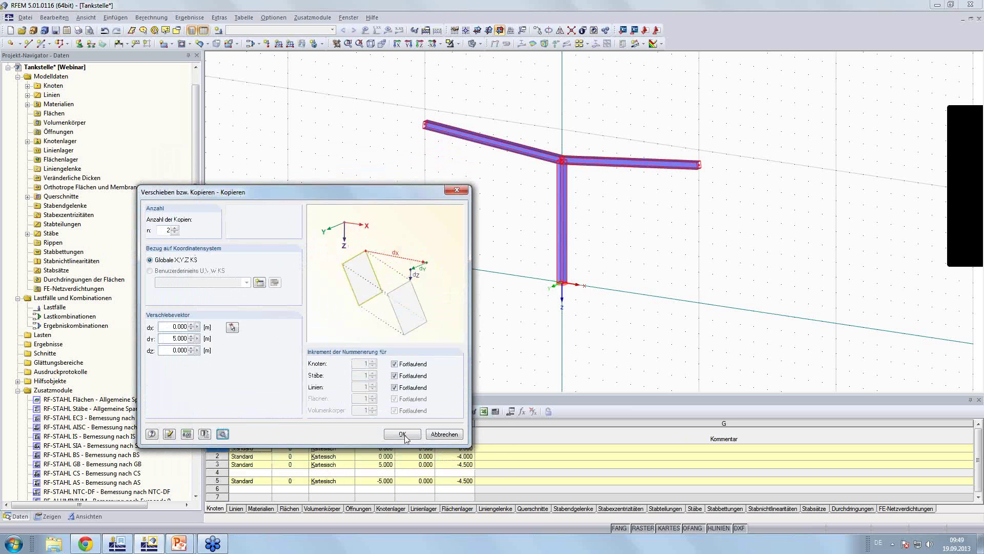
Create the two frame copies and delete the two bottom ground members
left_click(403, 434)
scroll(690, 305, "down", 2)
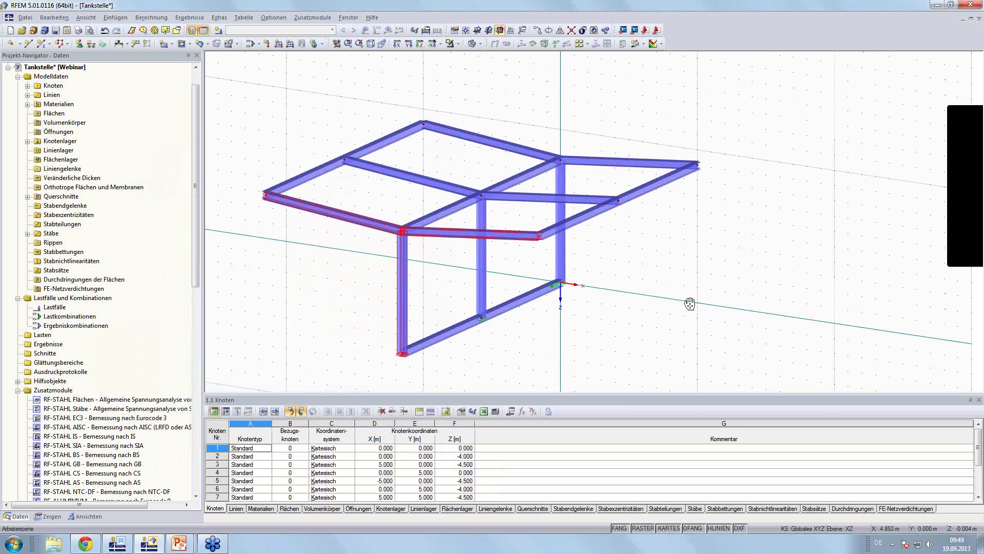
middle_click_drag(624, 300, 686, 198, "ctrl")
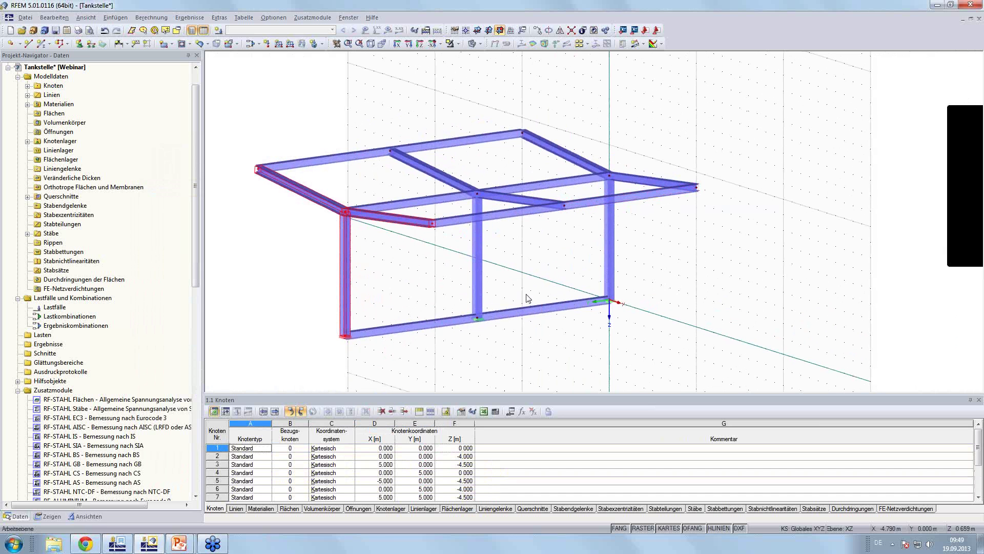
left_click_drag(545, 268, 520, 343)
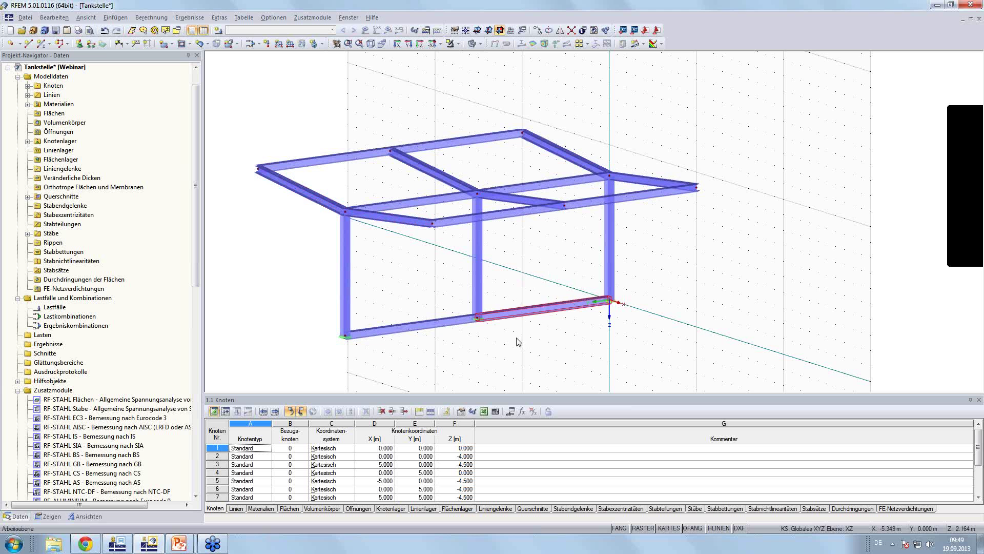
left_click_drag(451, 284, 379, 381)
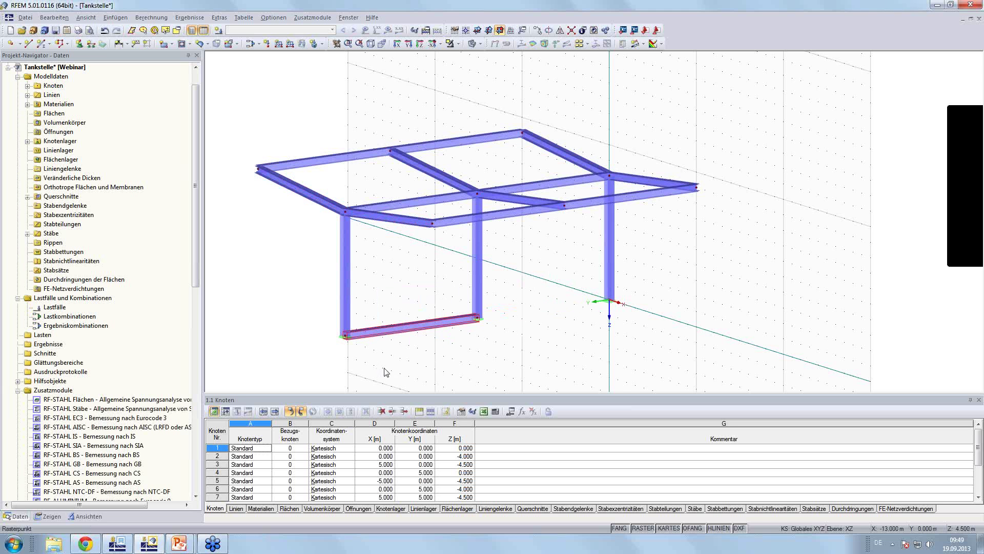
key("Delete")
Make the six longitudinal members RO 88.9x5.0 truss members (Fachwerkstab)
middle_click_drag(558, 319, 417, 325, "ctrl")
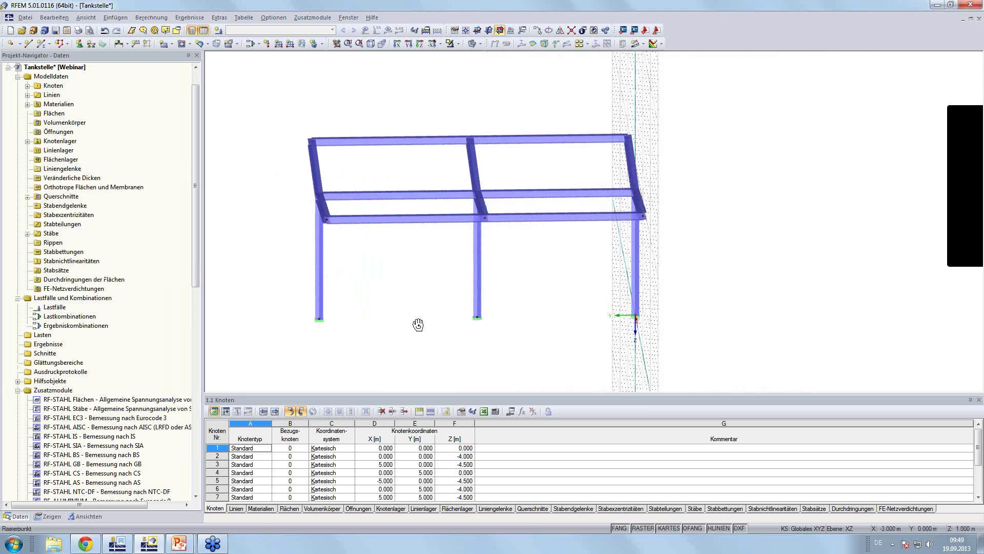
left_click_drag(445, 99, 369, 257)
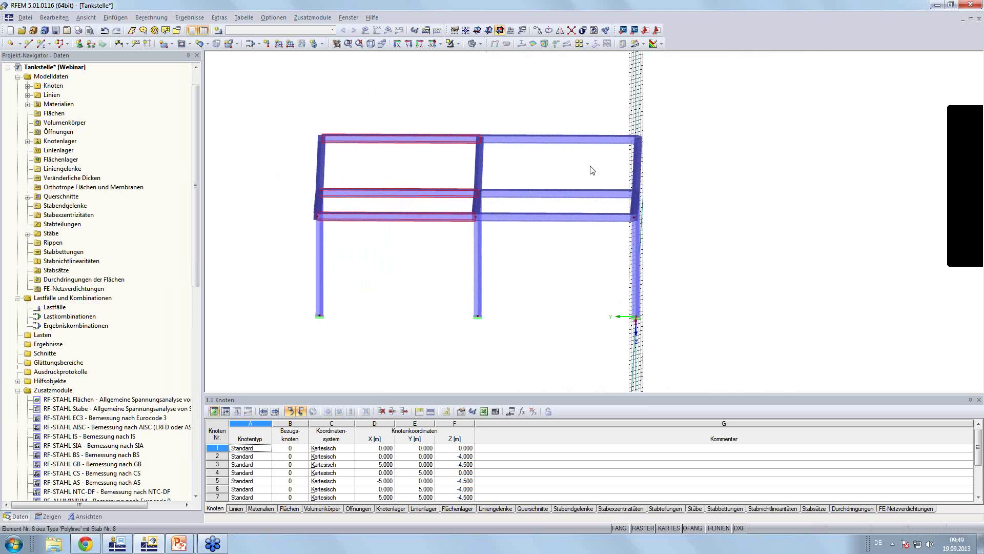
left_click_drag(590, 103, 541, 230, "ctrl")
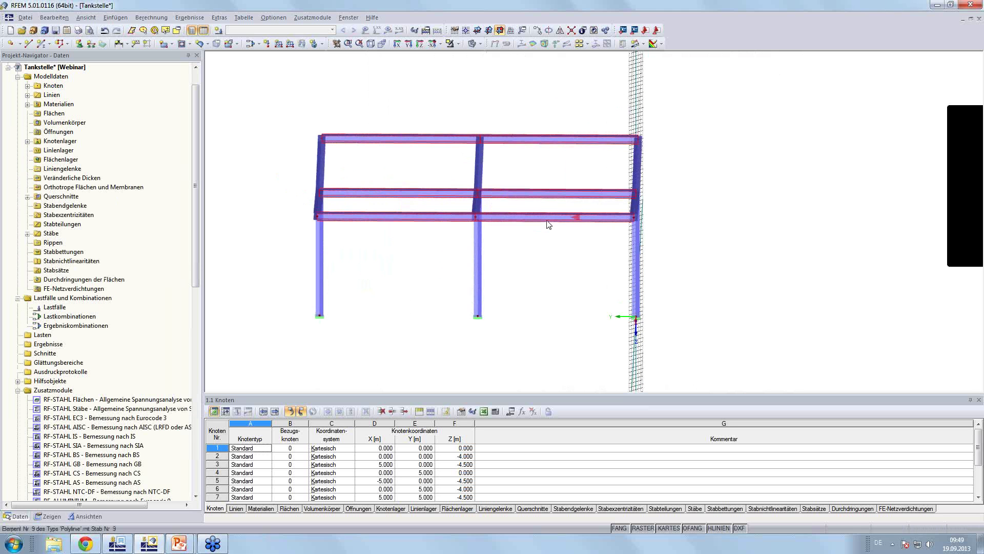
double_click(548, 221)
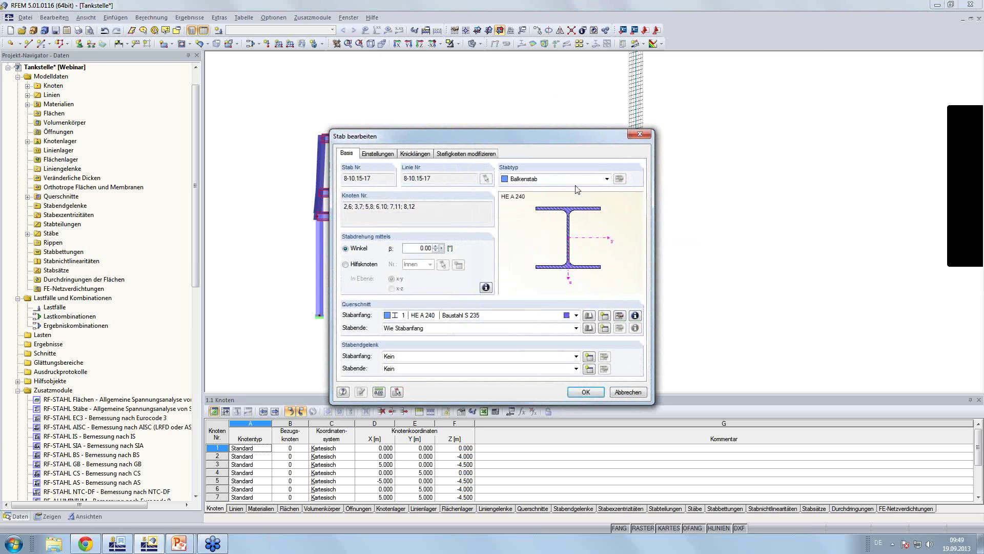
left_click(606, 179)
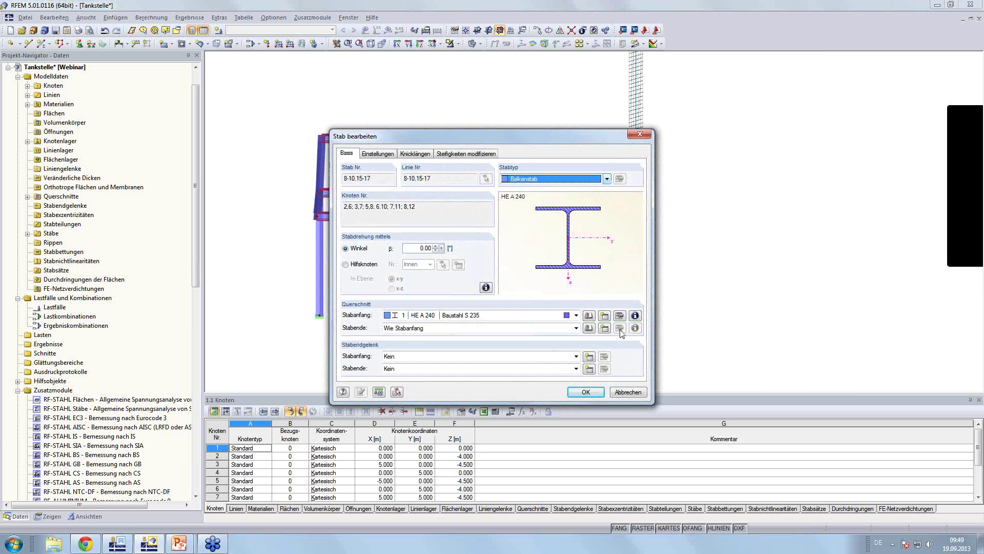
left_click(589, 315)
left_click(336, 192)
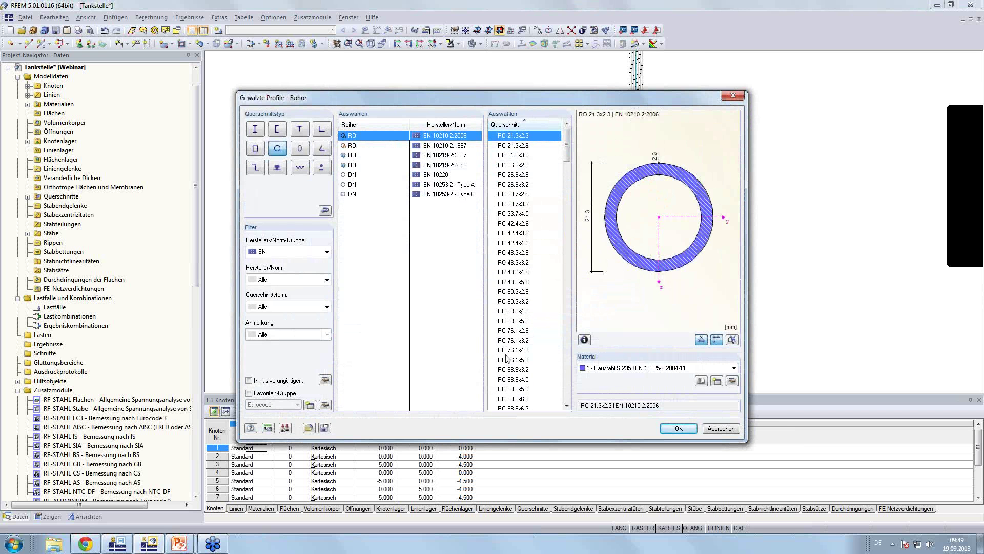
left_click(521, 389)
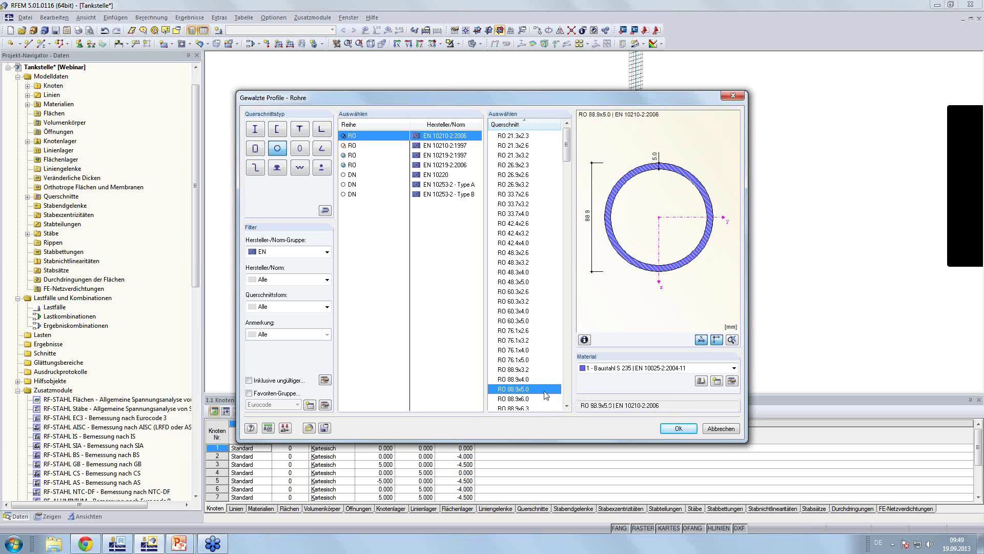
left_click(679, 429)
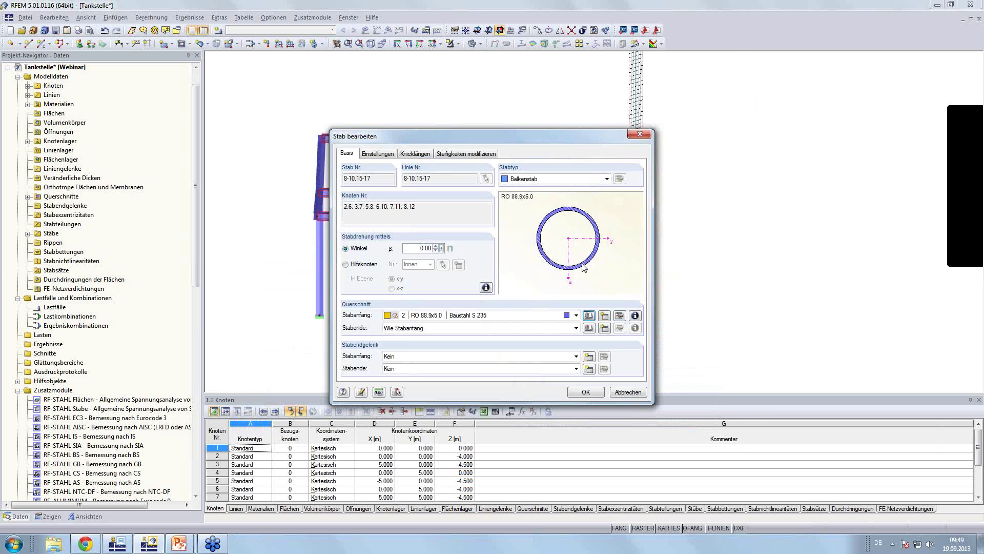
left_click(606, 180)
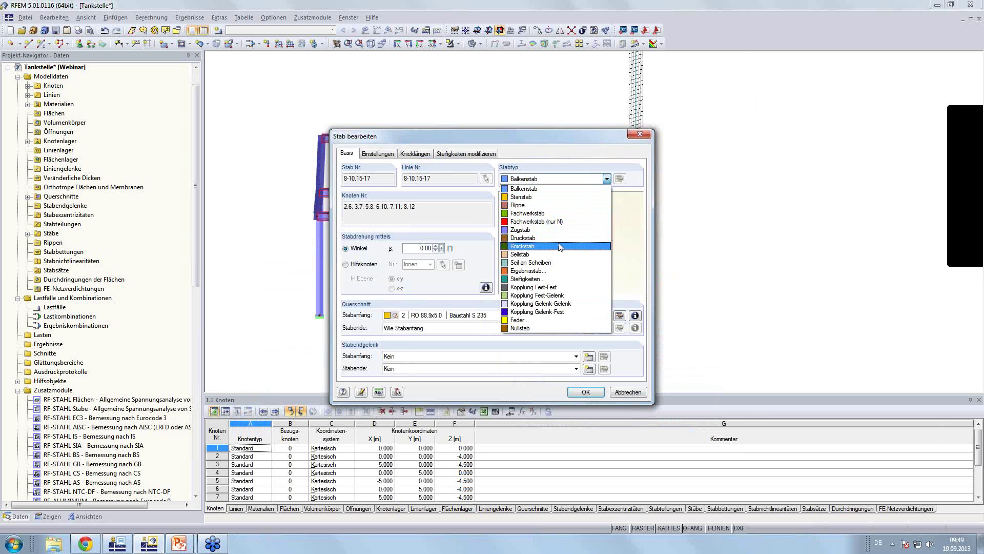
left_click(559, 214)
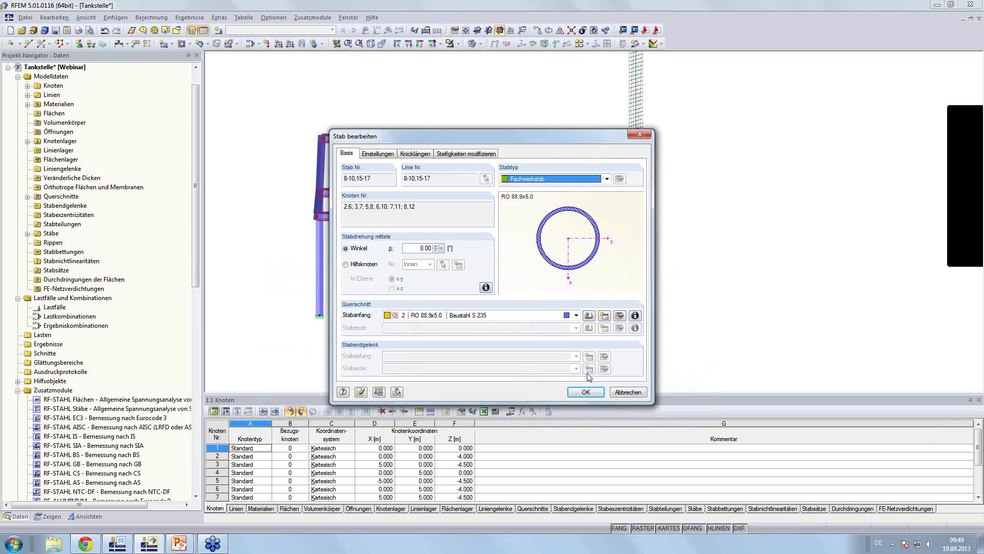
left_click(585, 393)
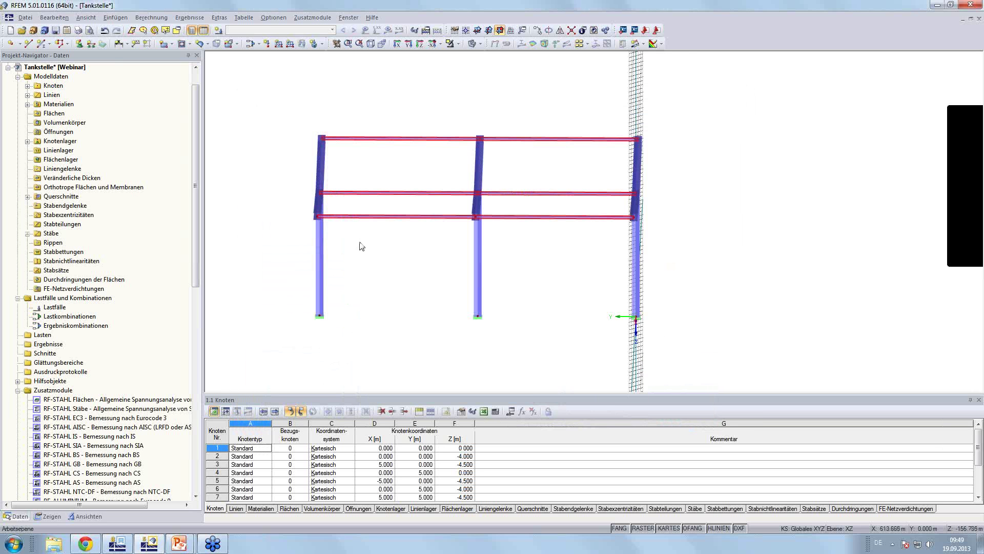
Define new member 18 as an L 60x60x6 tension member (Zugstab) in S 235
left_click(370, 43)
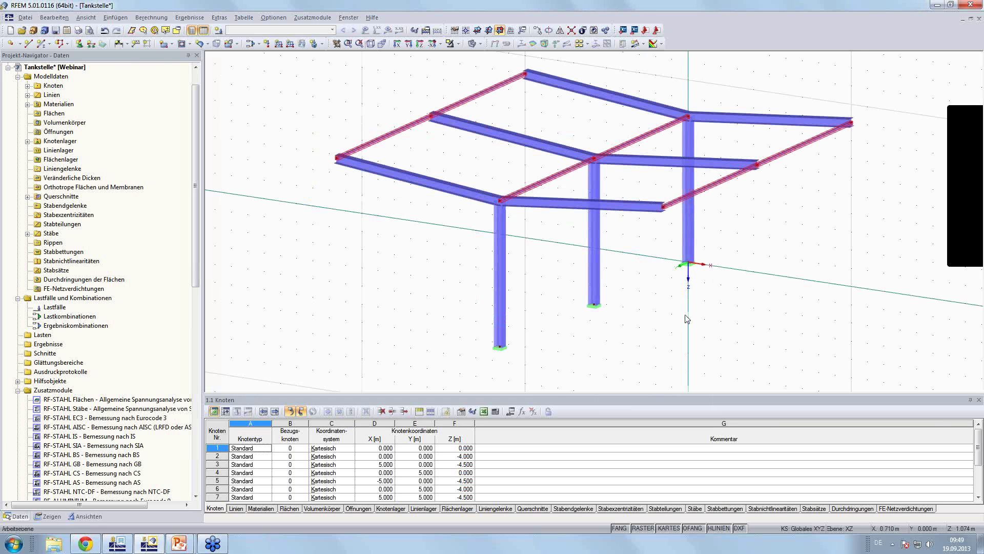
middle_click_drag(666, 305, 622, 335)
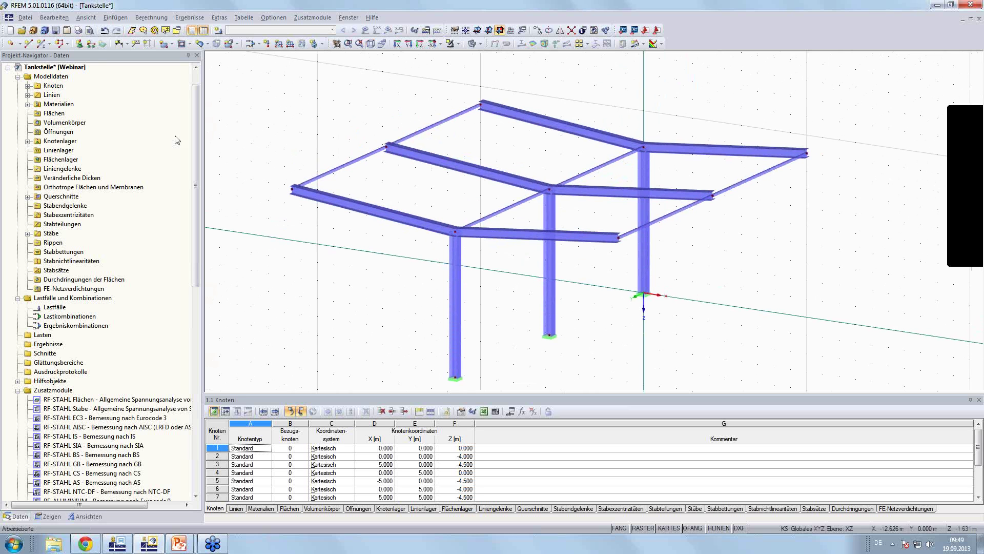
left_click(43, 45)
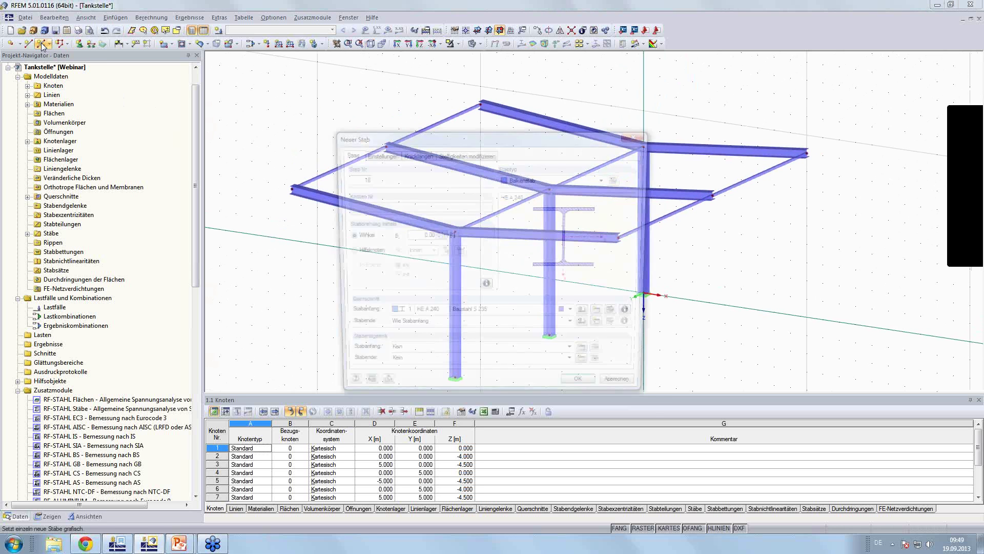
left_click(590, 315)
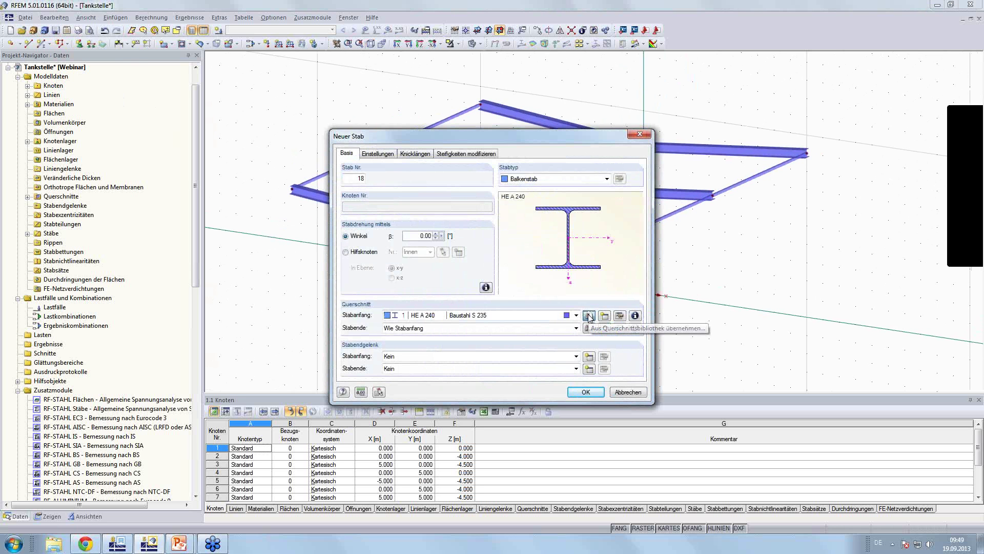
left_click(384, 169)
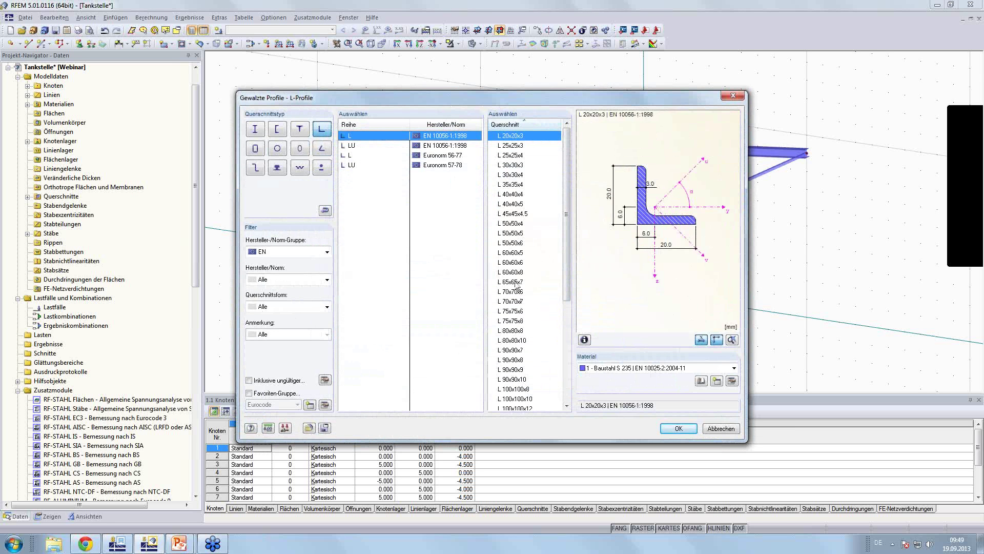
left_click(515, 265)
left_click(679, 428)
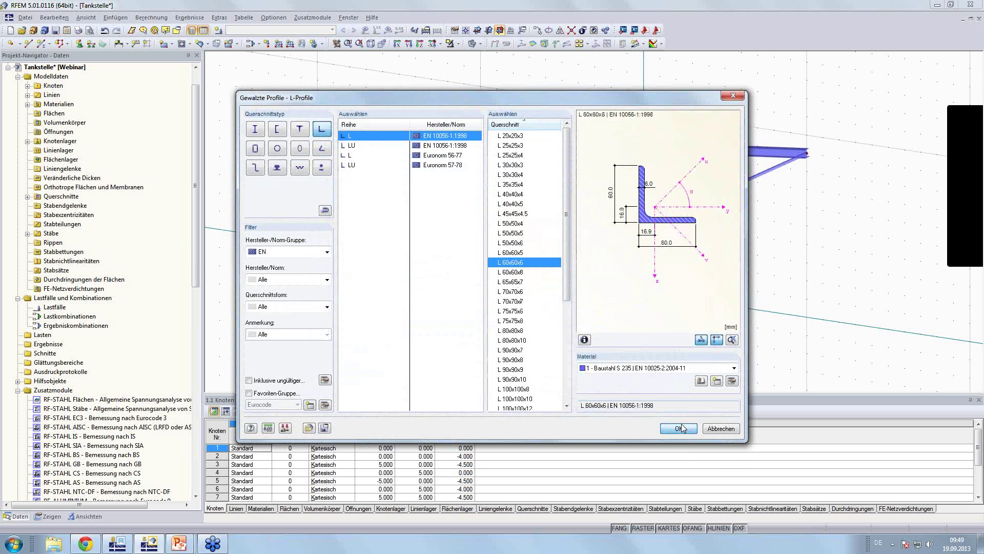
left_click(606, 178)
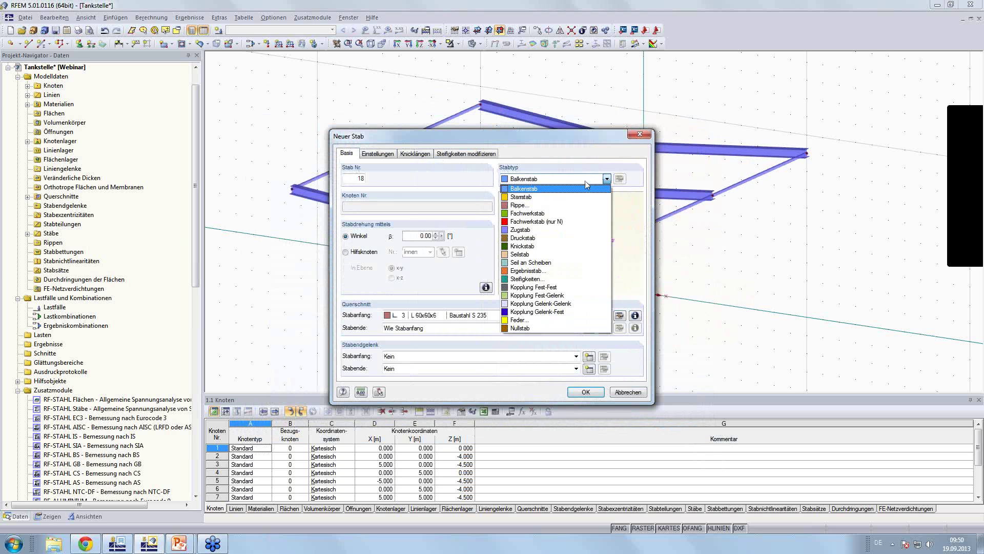
left_click(533, 231)
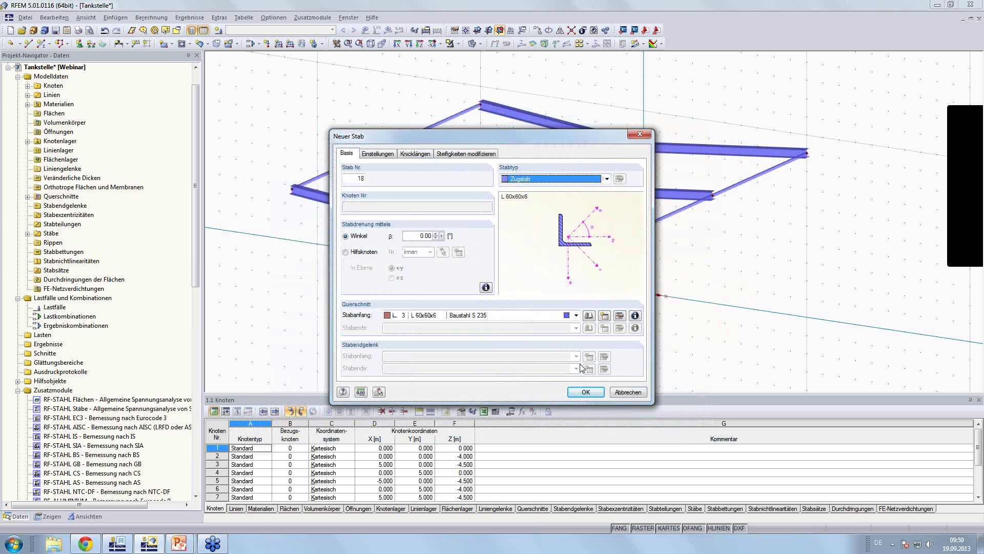
left_click(586, 391)
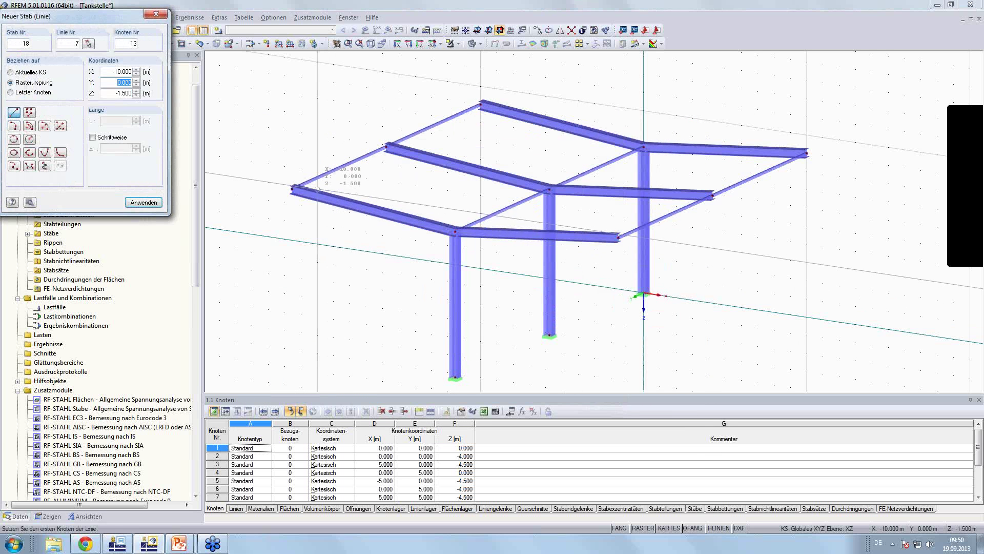
Draw the first L 60x60x6 bracing diagonals from the column base to nodes 6, 7 and 11
left_click(455, 378)
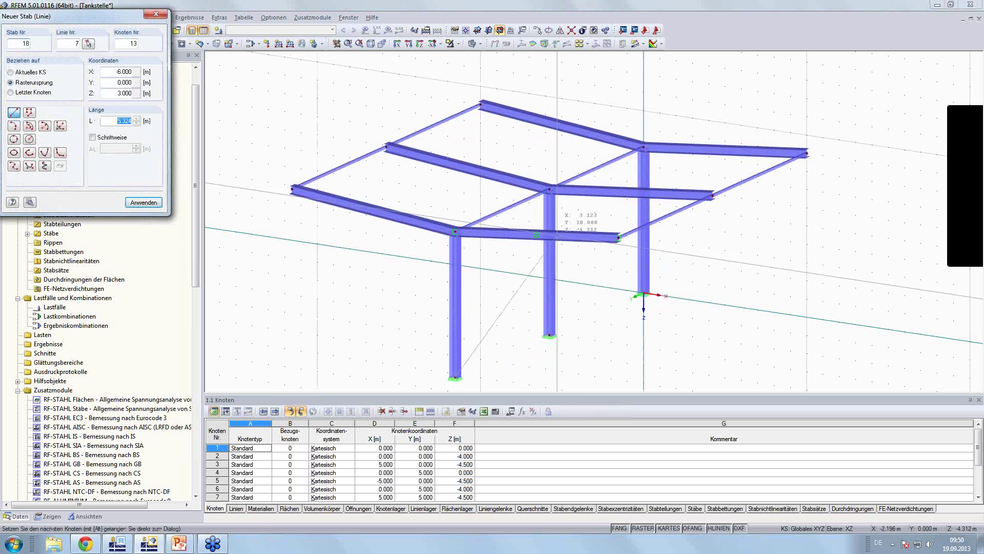
left_click(549, 189)
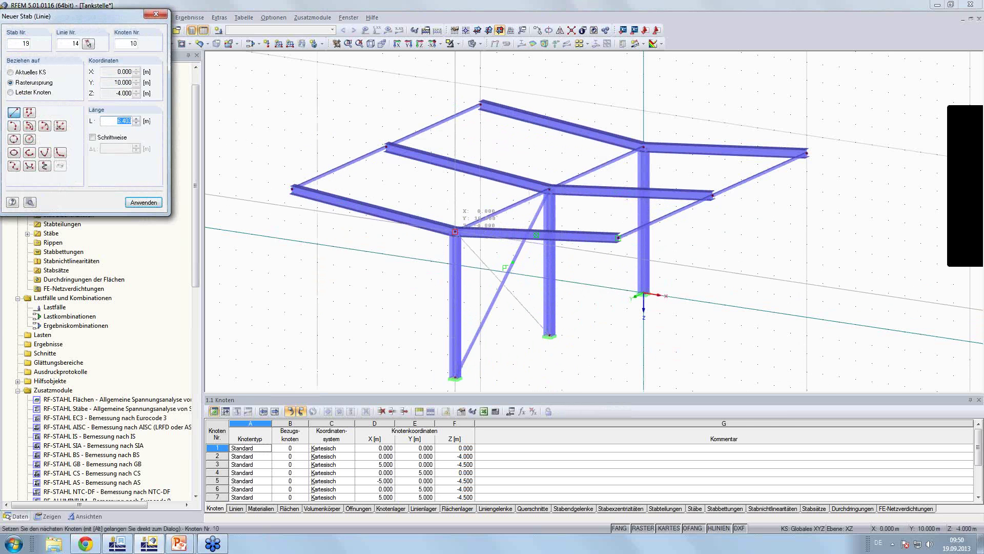
left_click(455, 232)
left_click(455, 232)
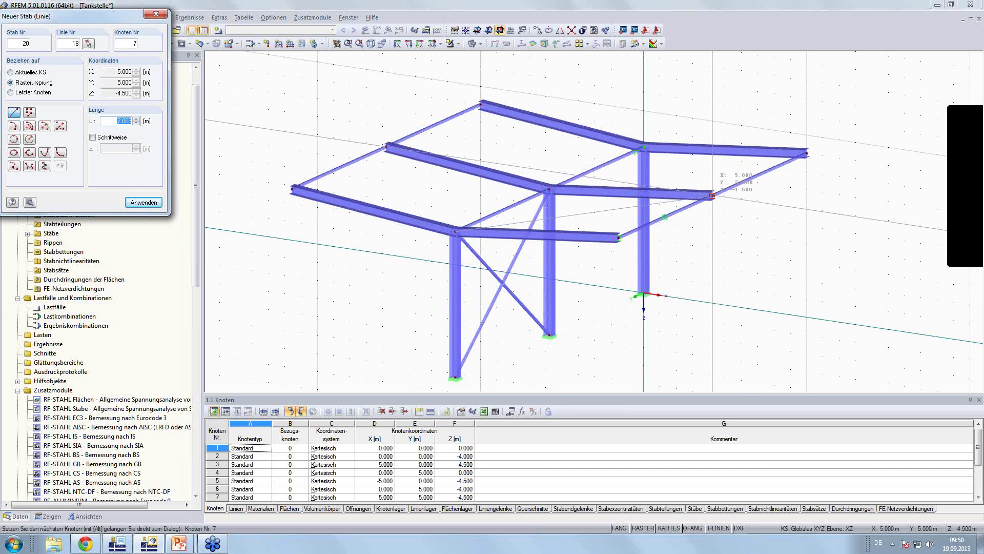
left_click(712, 195)
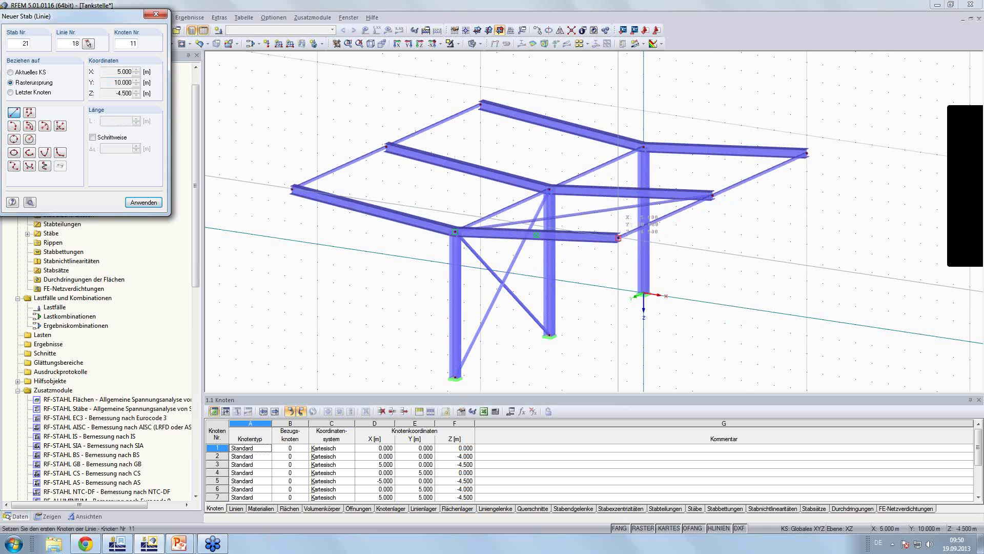
left_click(618, 238)
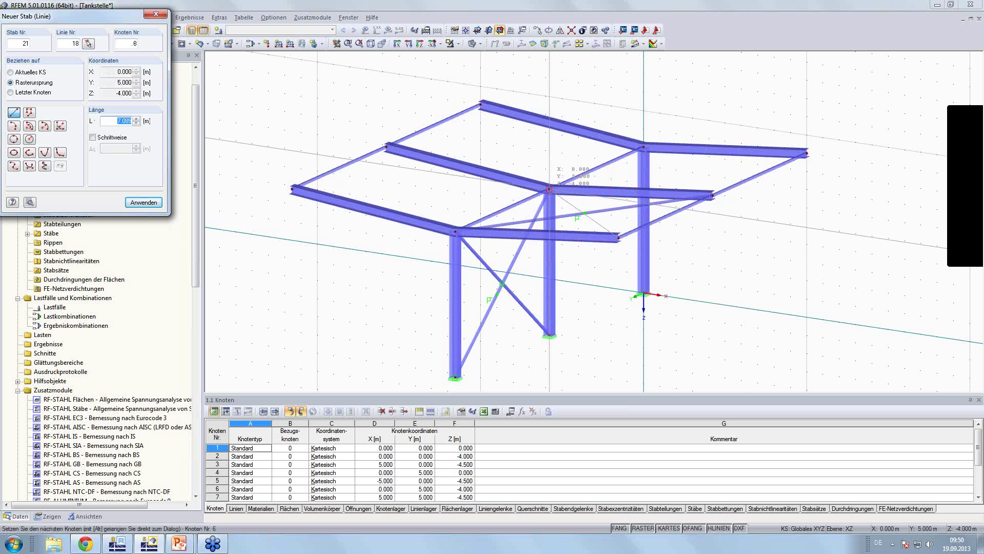
left_click(618, 238)
Finish the roof-bay diagonals via nodes 6, 5 and 8, then show the display options
left_click(549, 189)
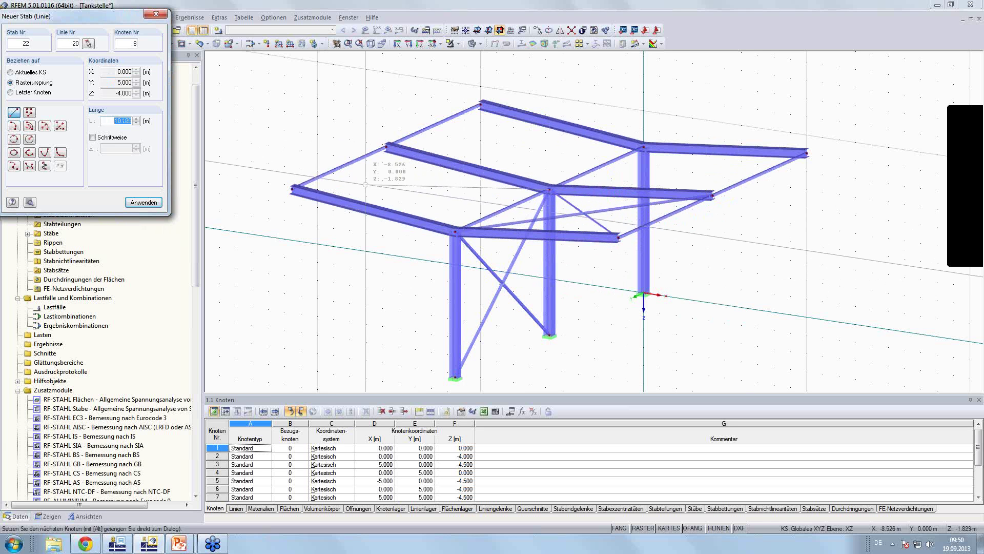
left_click(291, 189)
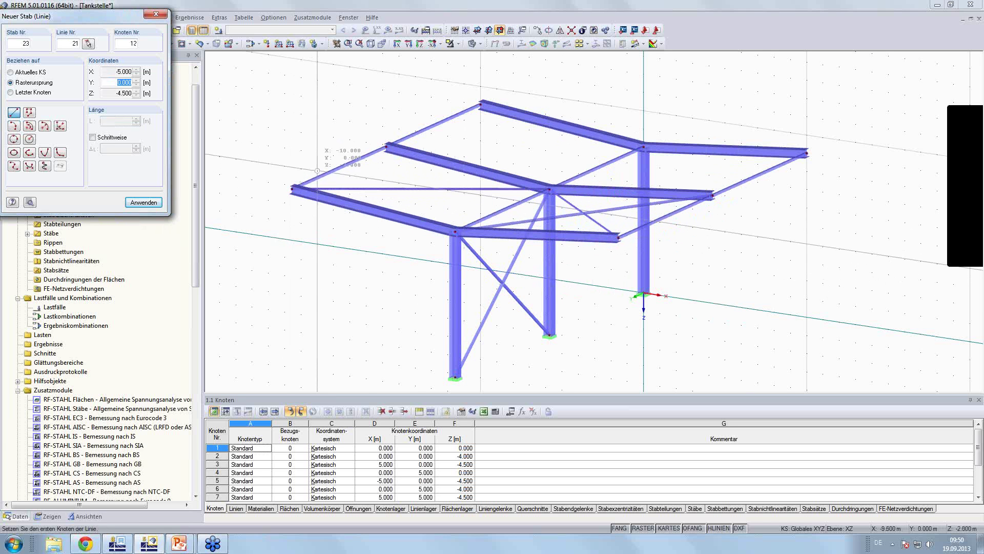
left_click(386, 146)
left_click(455, 232)
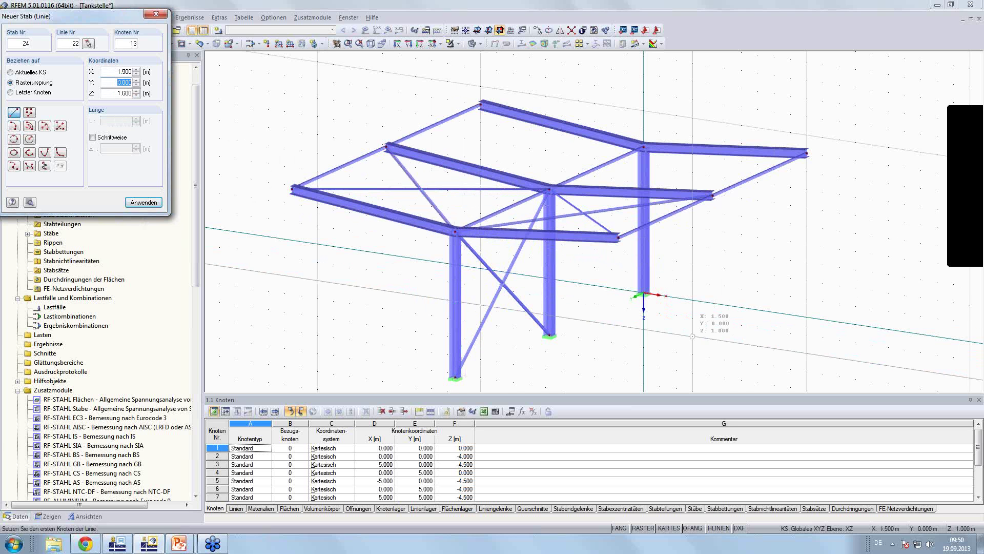
key("Escape")
scroll(690, 328, "down", 2)
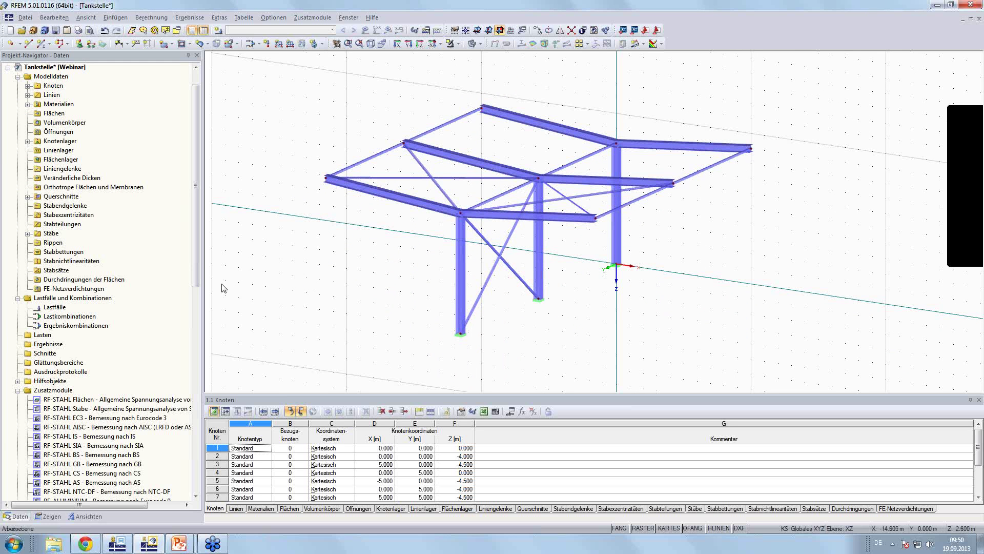
left_click(50, 517)
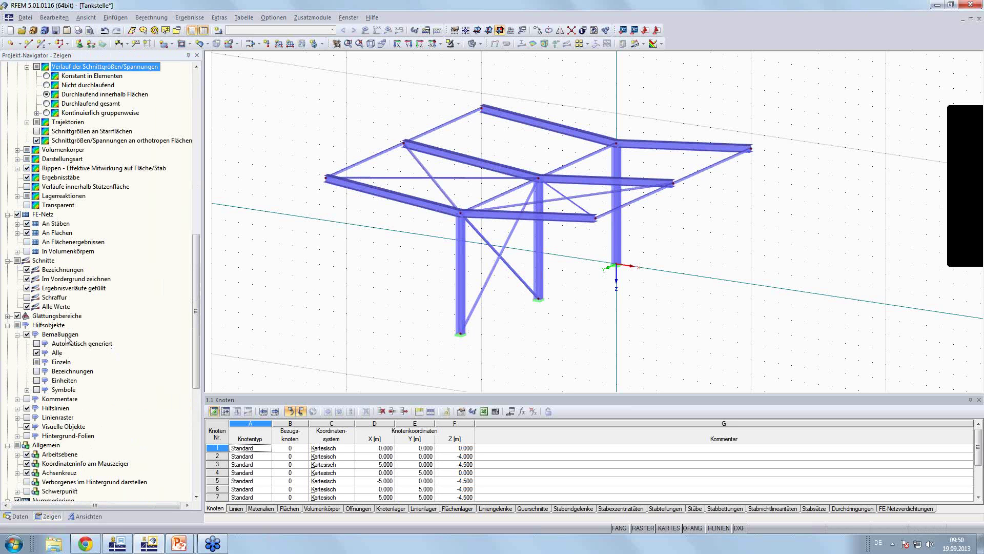
Show auto-generated dimensions and add the first 5.000 m bay-spacing dimension
left_click(36, 344)
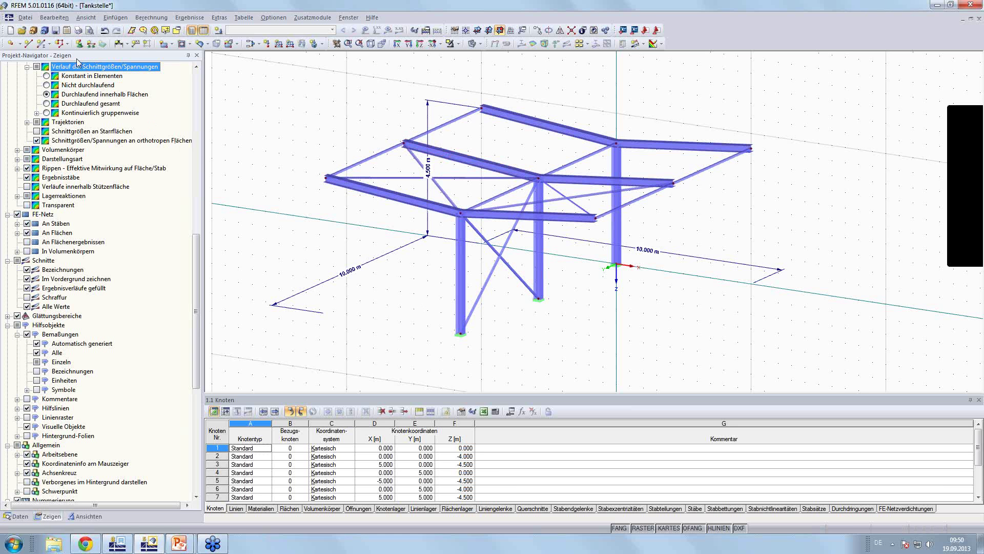
left_click(118, 44)
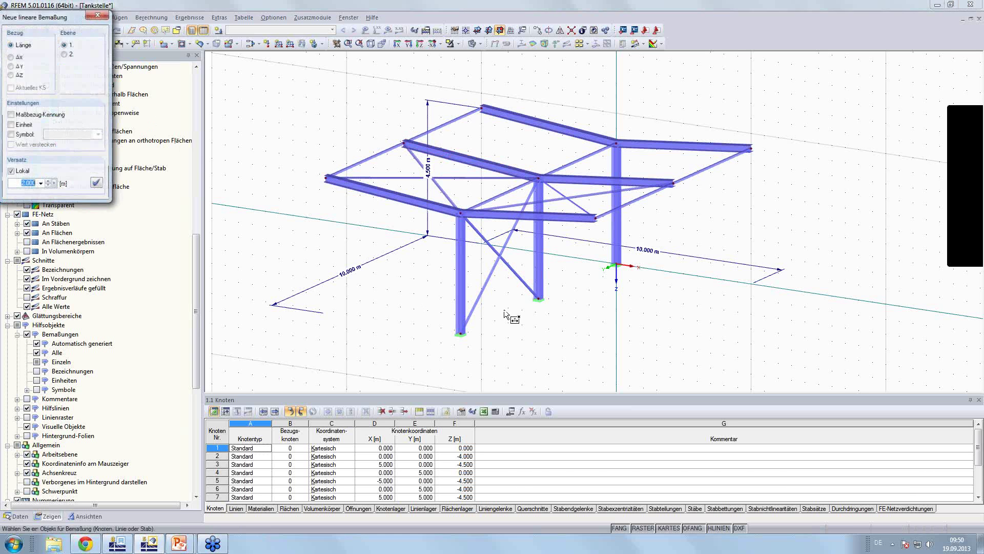
left_click(460, 334)
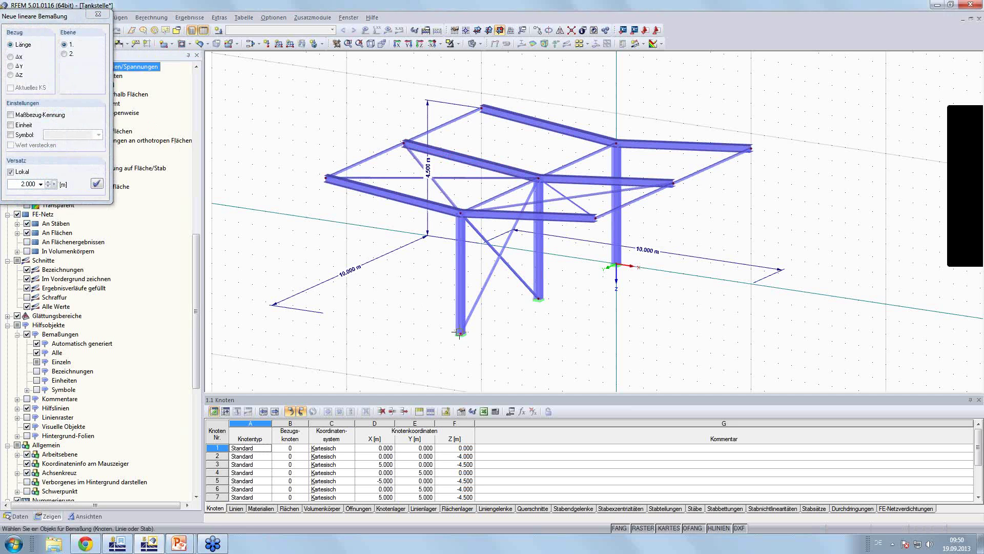
left_click(539, 298)
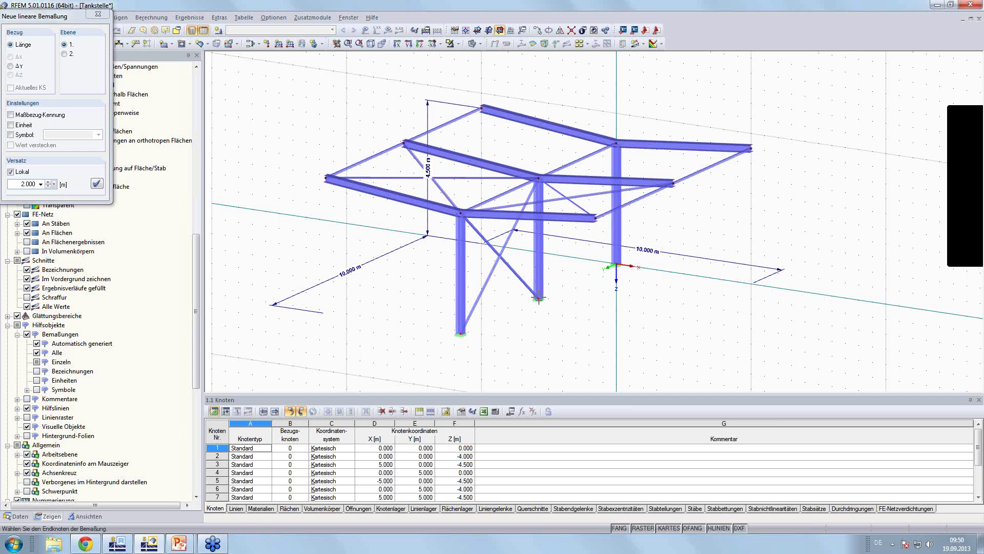
left_click(372, 297)
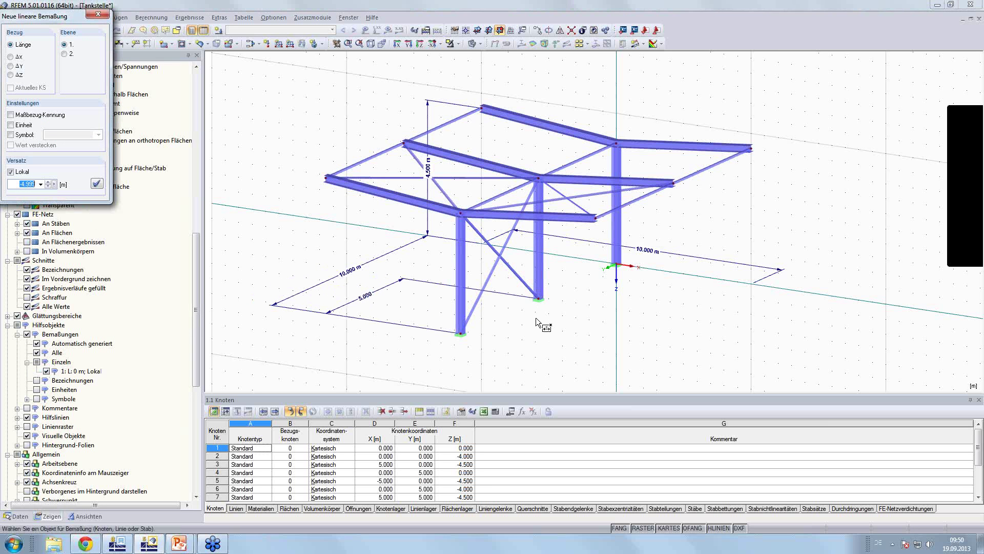
Add a second 5.000 m spacing dimension and a vertical 4.000 m column-height dimension
left_click(616, 266)
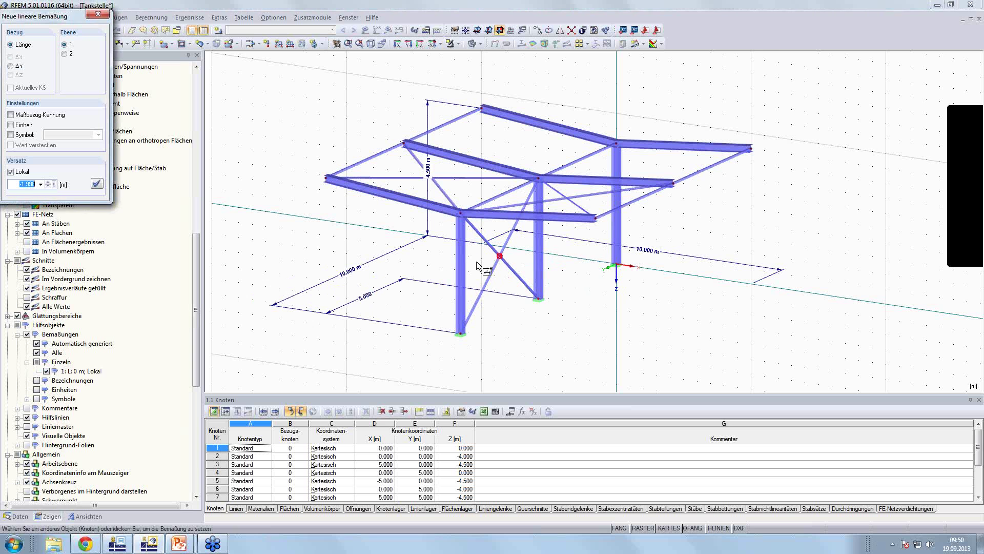
left_click(427, 272)
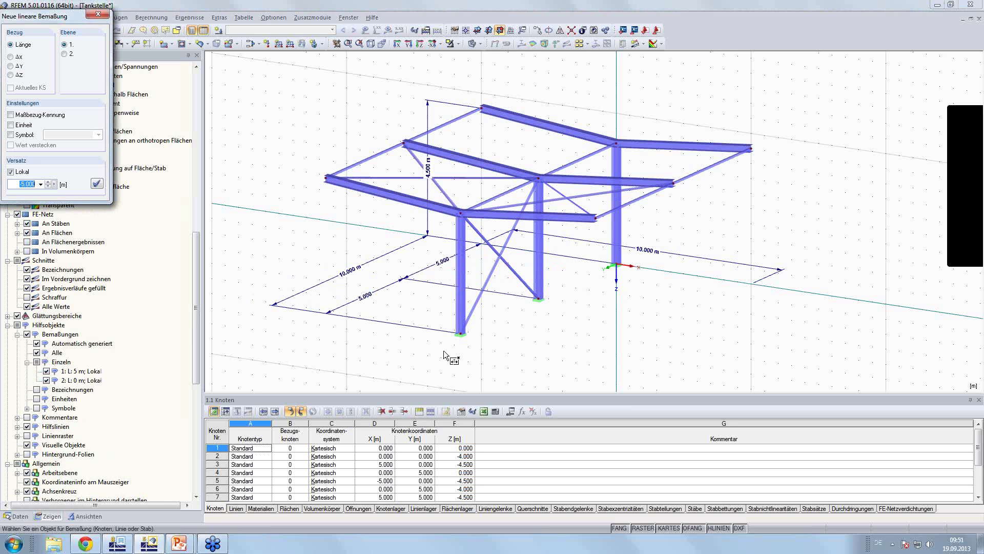
left_click(461, 333)
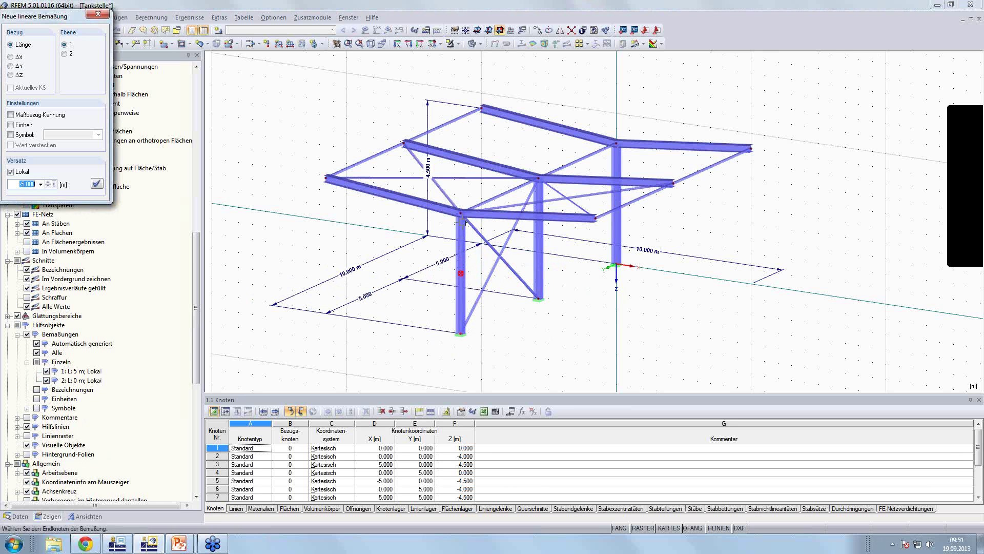
left_click(458, 212)
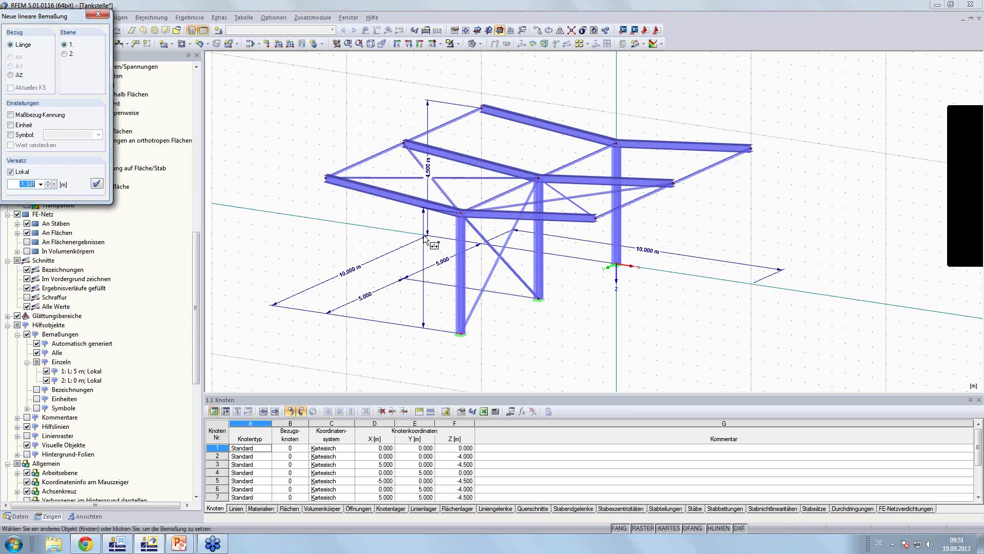
left_click(466, 270)
key("Escape")
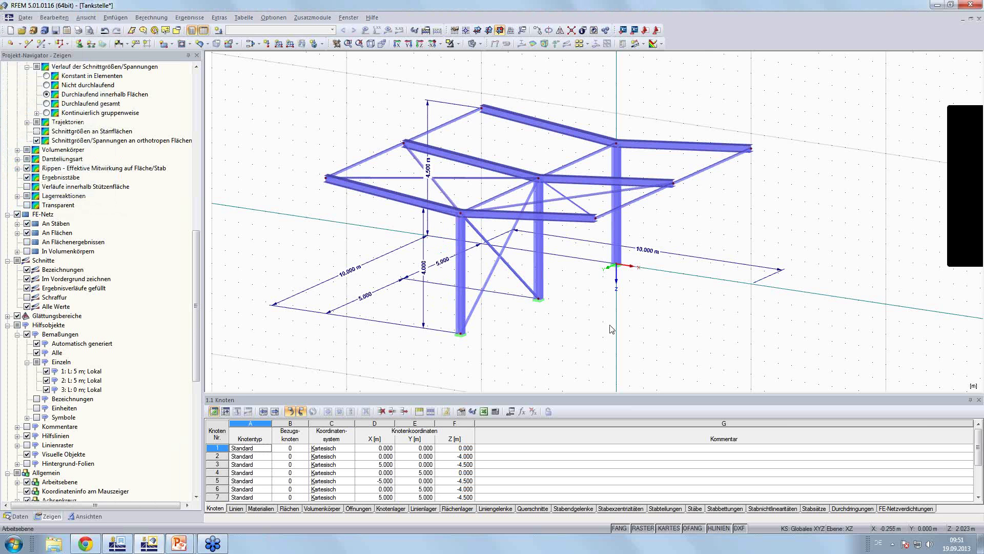
Open the parameter editor and define Breite as 10 m
middle_click_drag(569, 336, 726, 321)
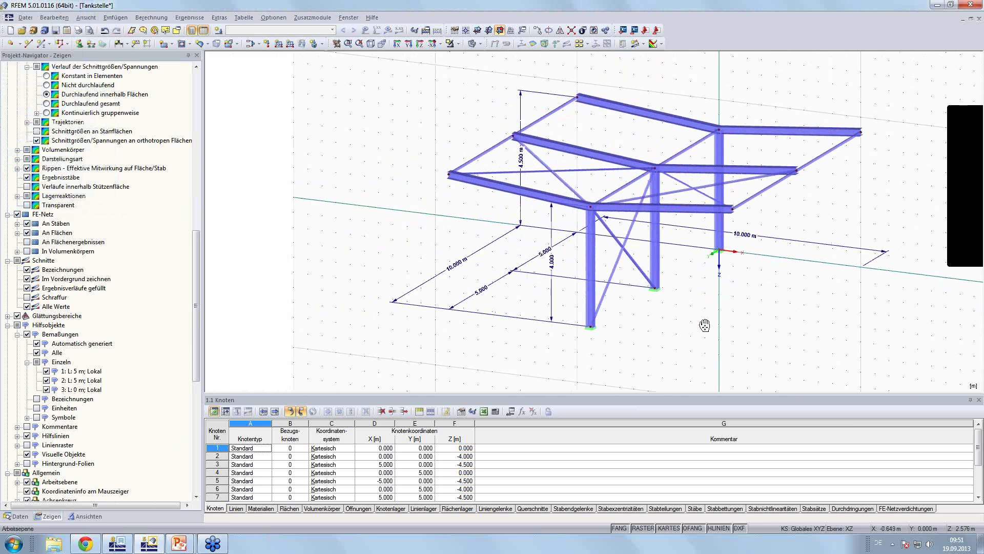
left_click(511, 411)
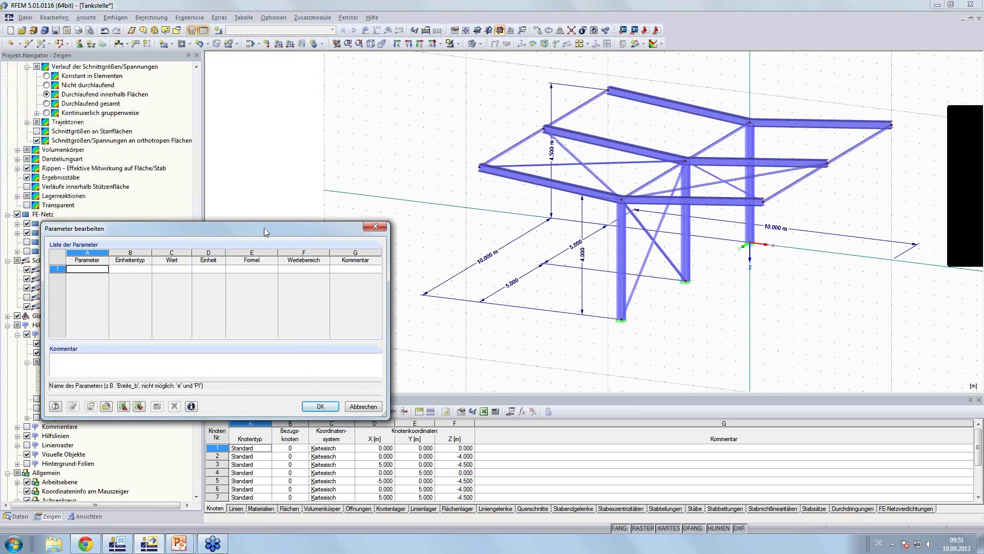
left_click_drag(263, 228, 315, 207)
key("F2")
type("Breite")
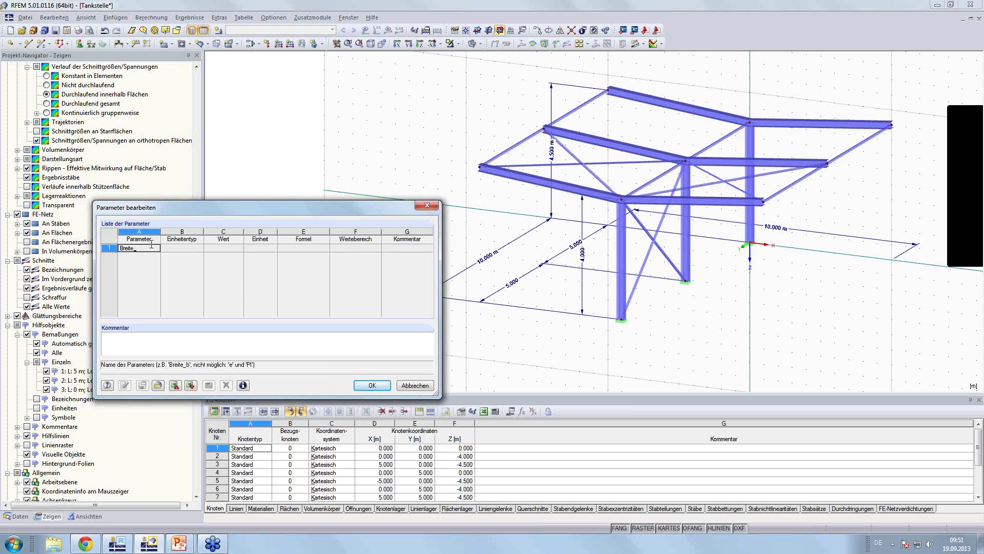
key("Return")
key("Tab")
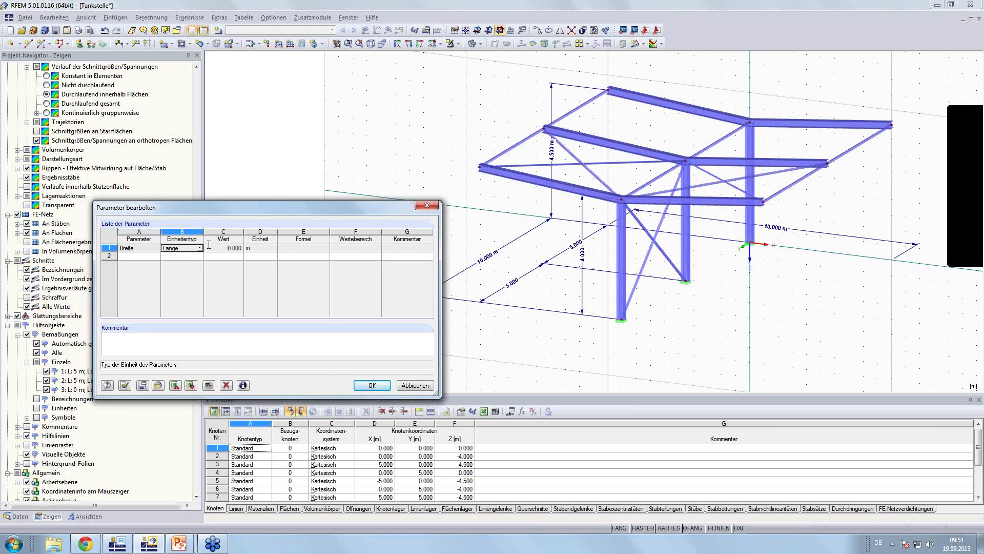
left_click(223, 247)
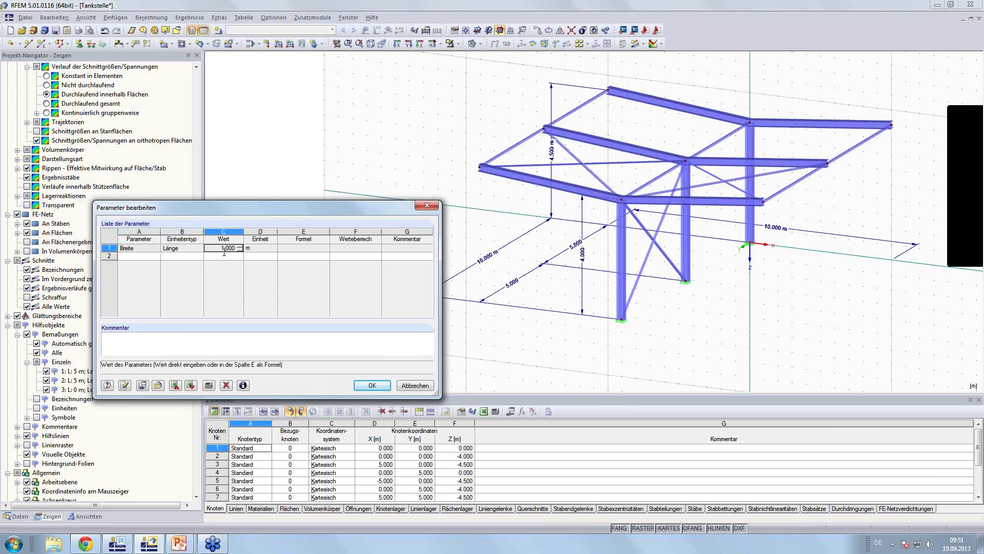
type("10")
key("Return")
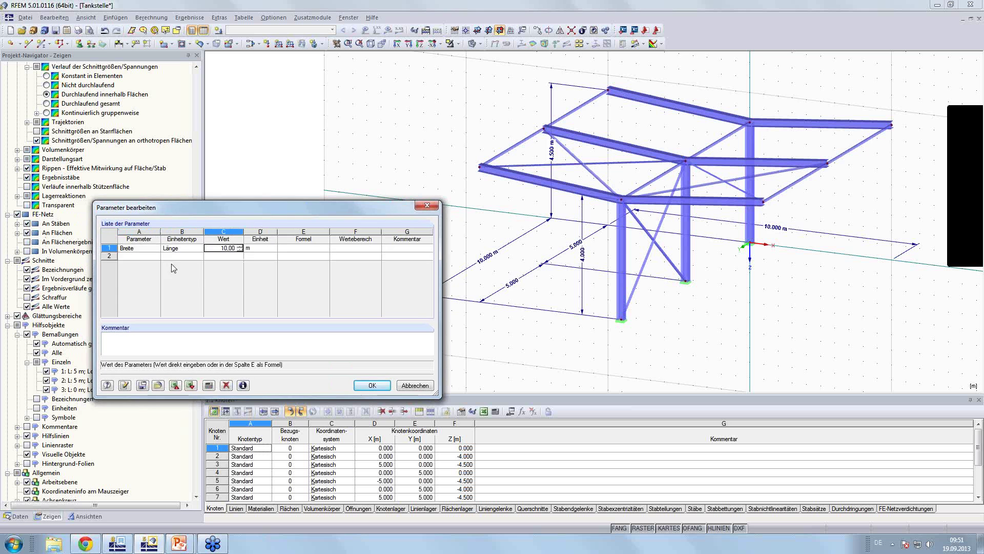
Add the parameters Rahmenabstand 5 m and Stuetzenhoehe 4 m
left_click(137, 256)
type("Rahmenabsta")
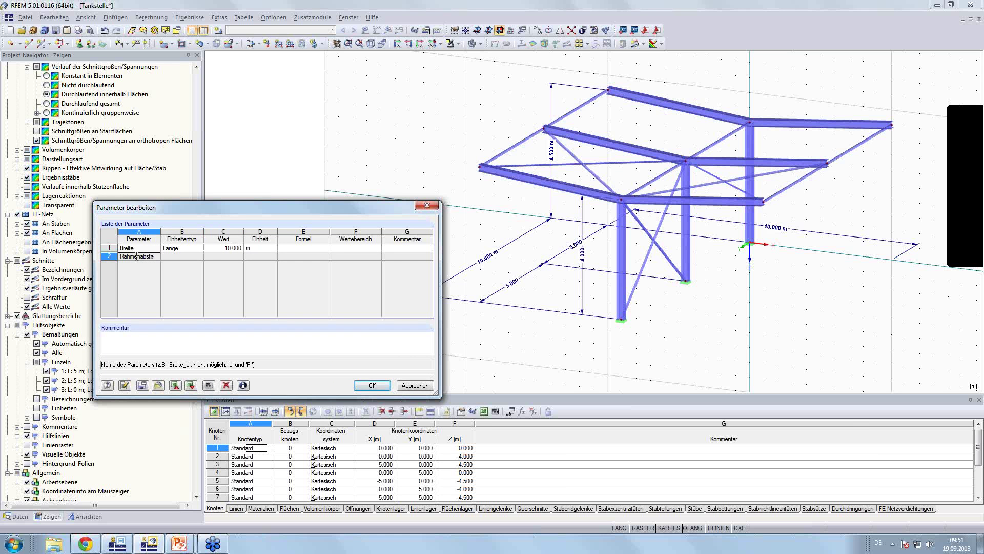
type("n")
key("Return")
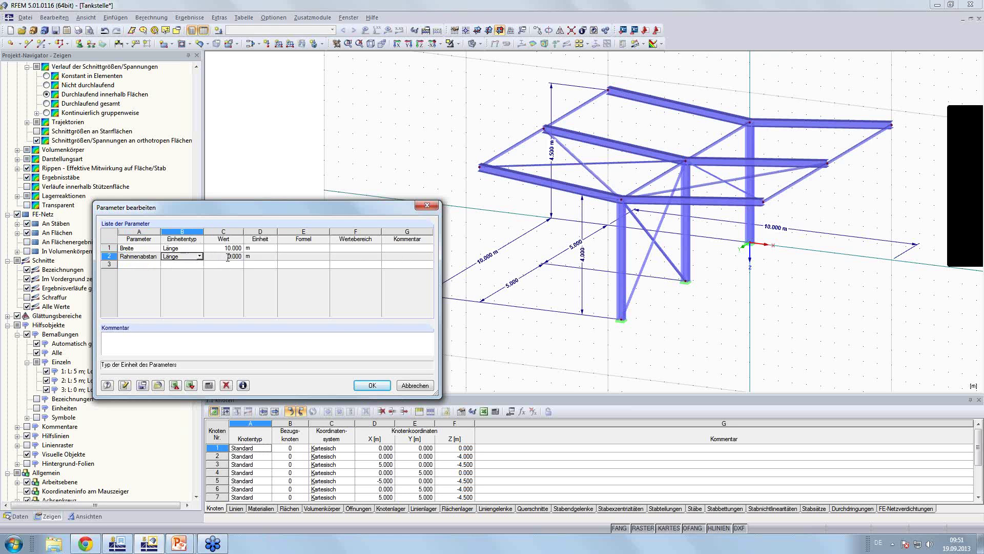
left_click(228, 256)
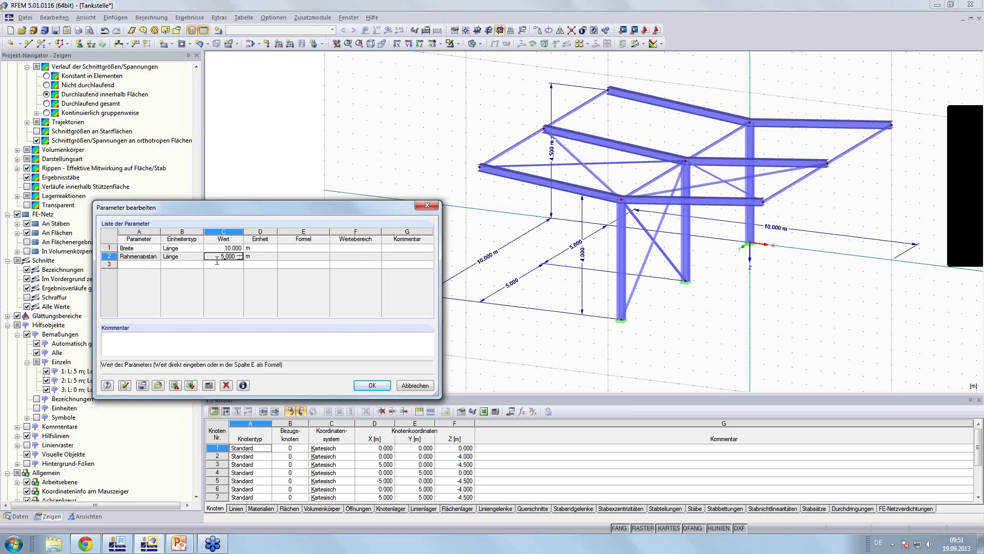
key("Return")
type("Stuetzenhoehe")
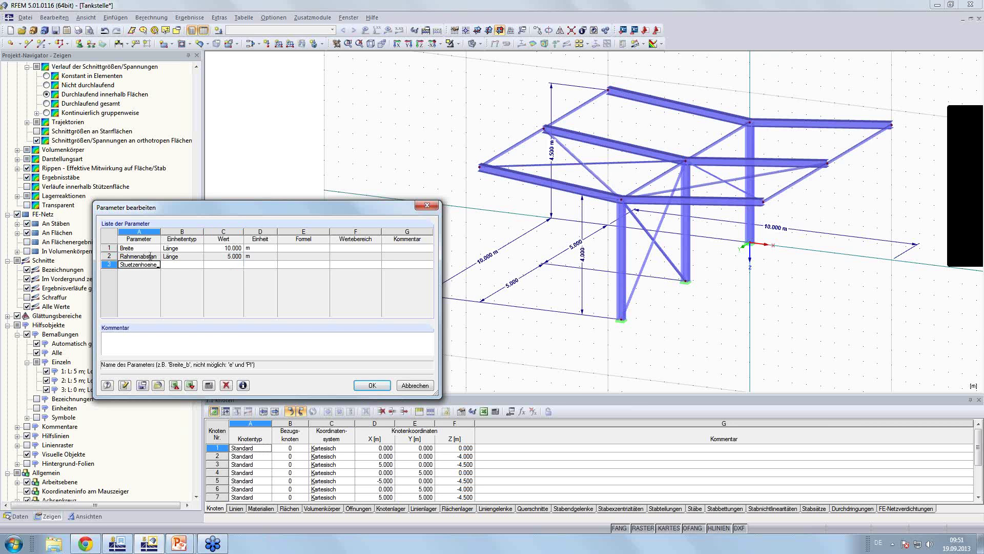
key("Return")
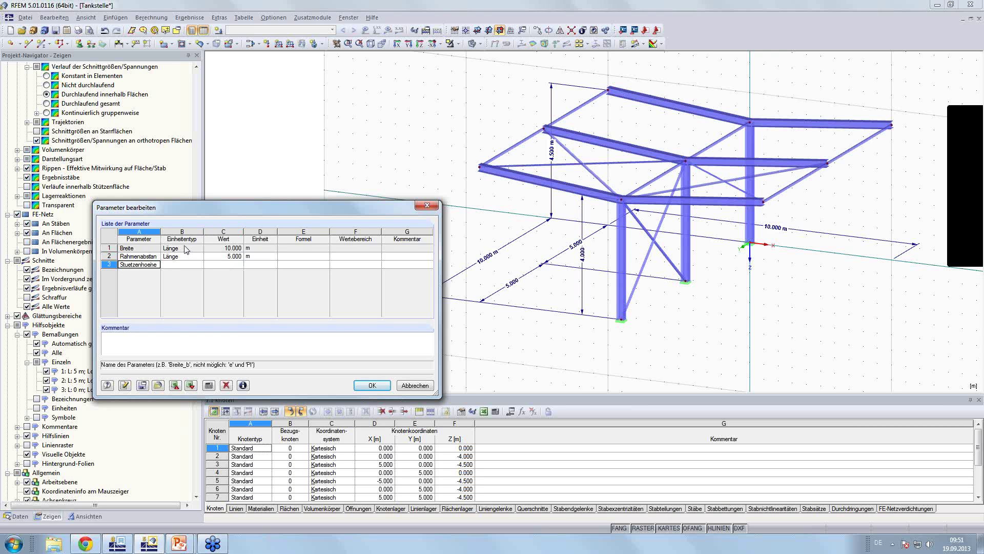
left_click(223, 264)
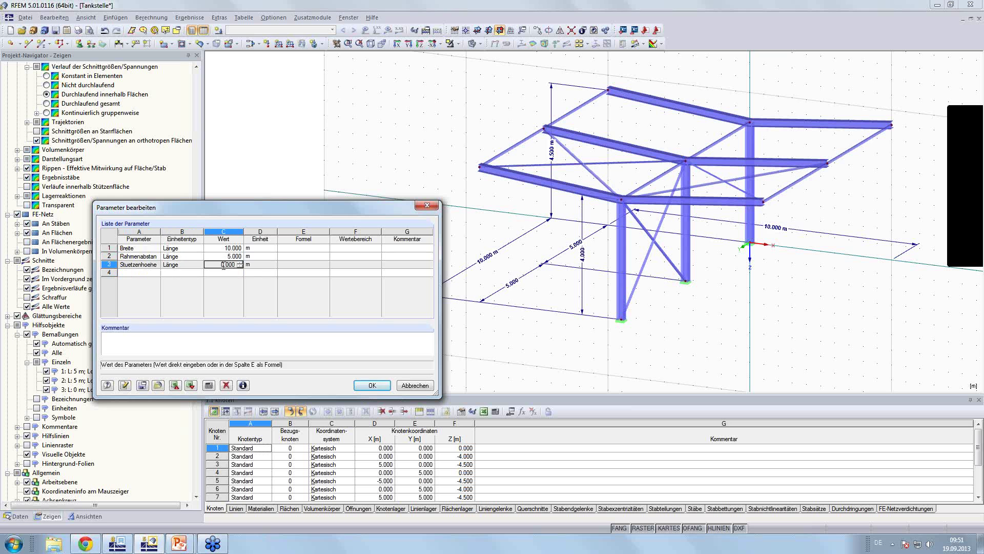
type("4,000")
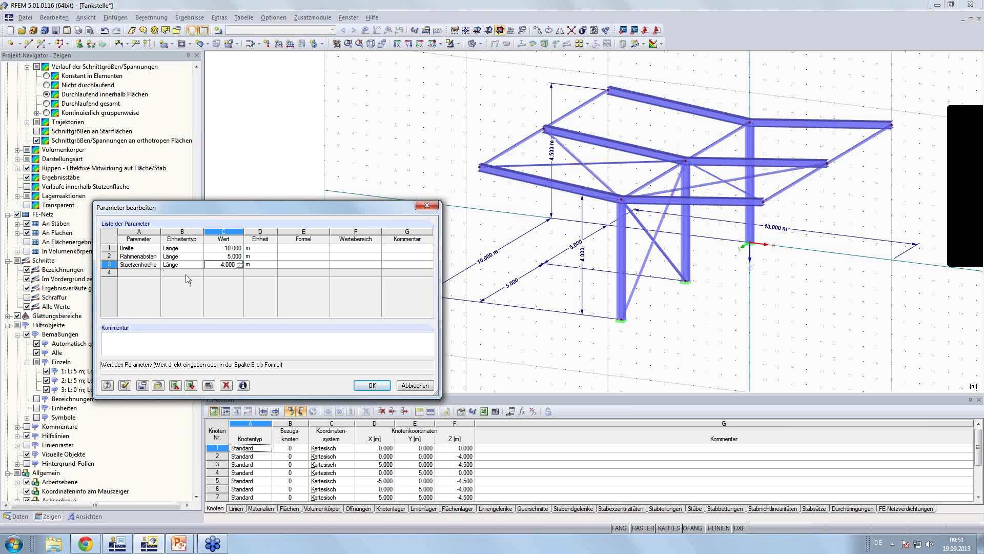
left_click(144, 271)
type("Dachneigung")
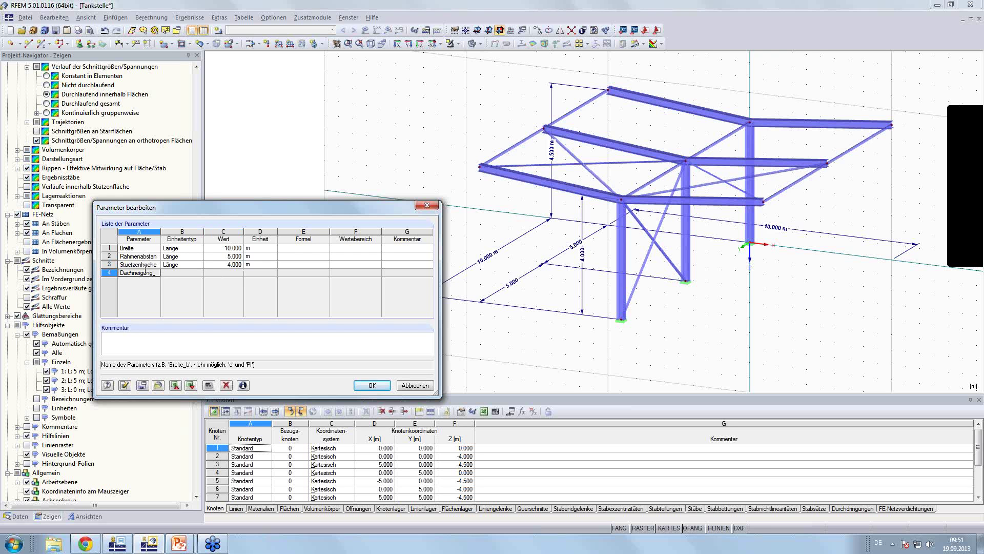
Add Dachneigung as a percentage parameter of 10 % and save the parameters
left_click(181, 273)
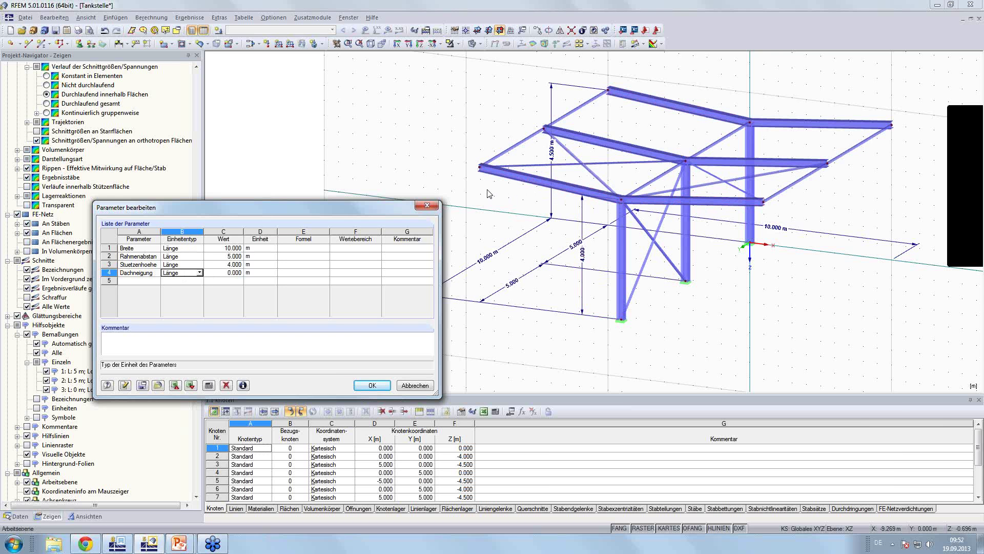
left_click(199, 273)
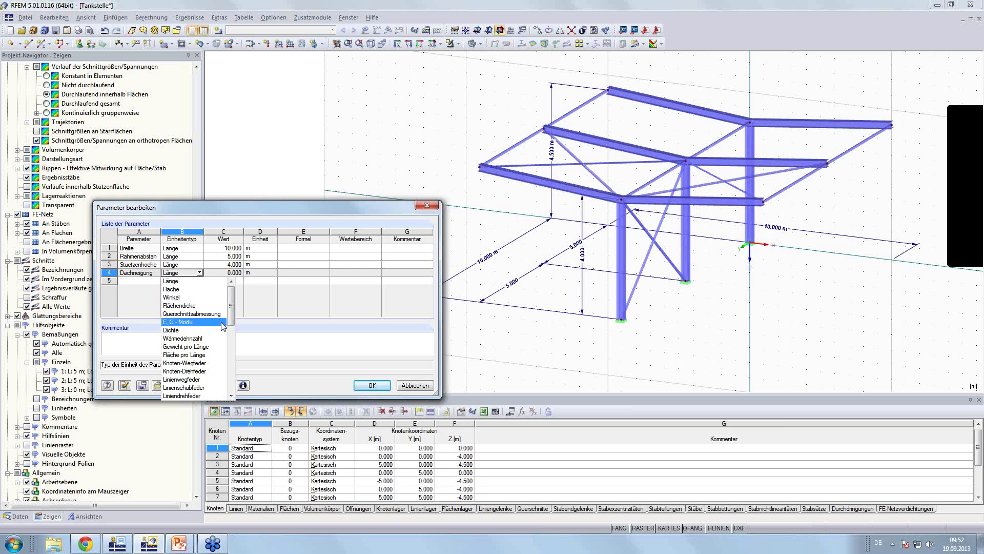
scroll(231, 311, "down", 5)
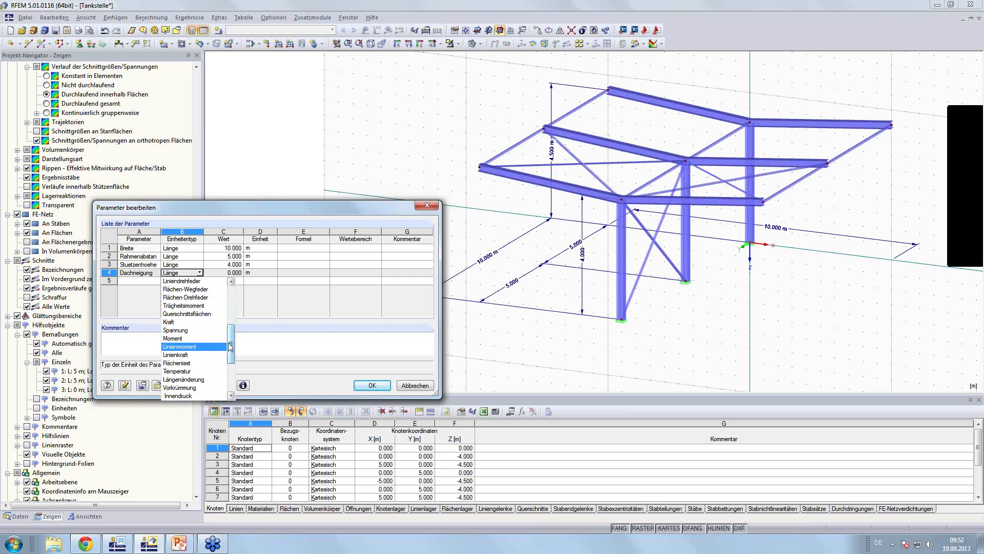
left_click_drag(231, 347, 230, 374)
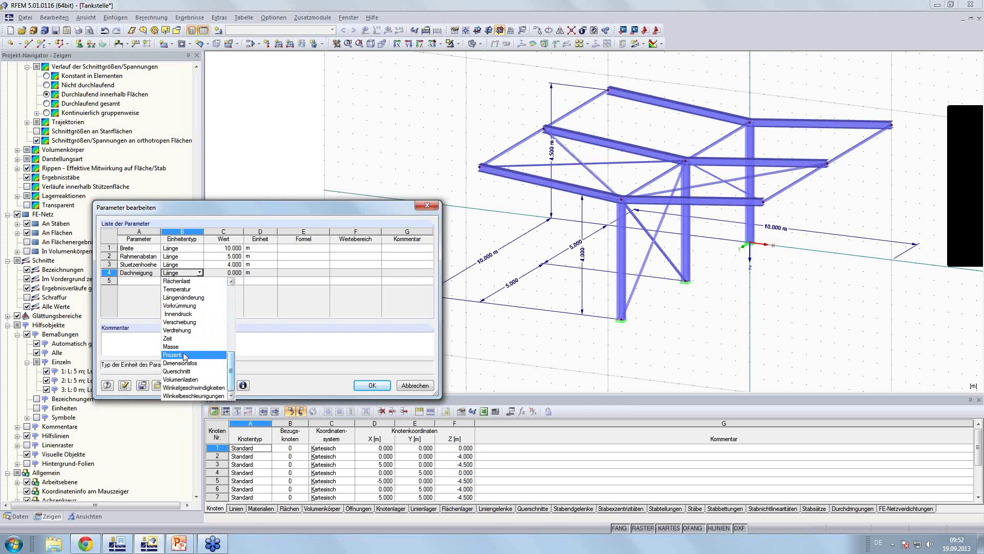
left_click(184, 355)
left_click(228, 274)
type("10")
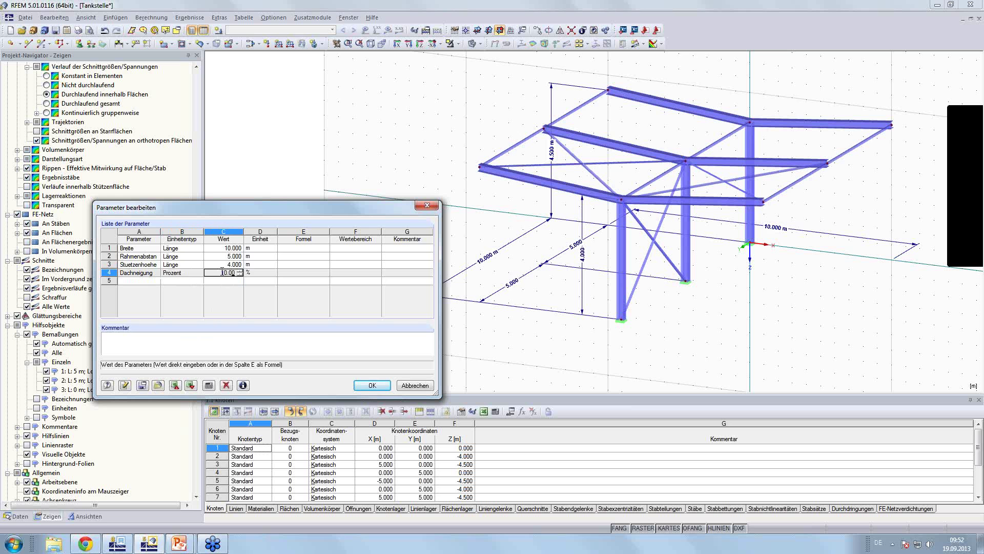
left_click(221, 277)
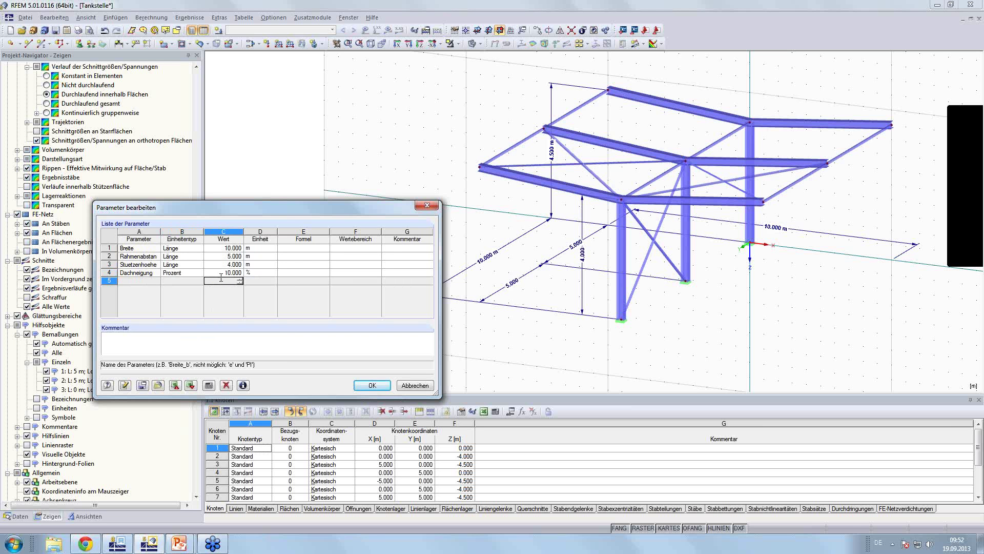
left_click(373, 385)
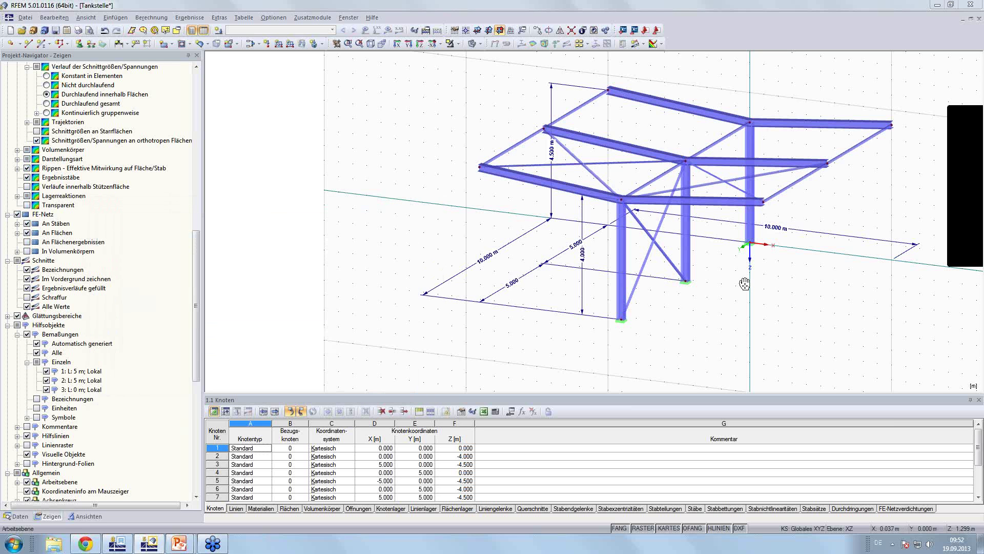
Set the X coordinate of right-edge nodes 3, 7, 11 to the formula Breite/2
middle_click_drag(744, 284, 615, 336)
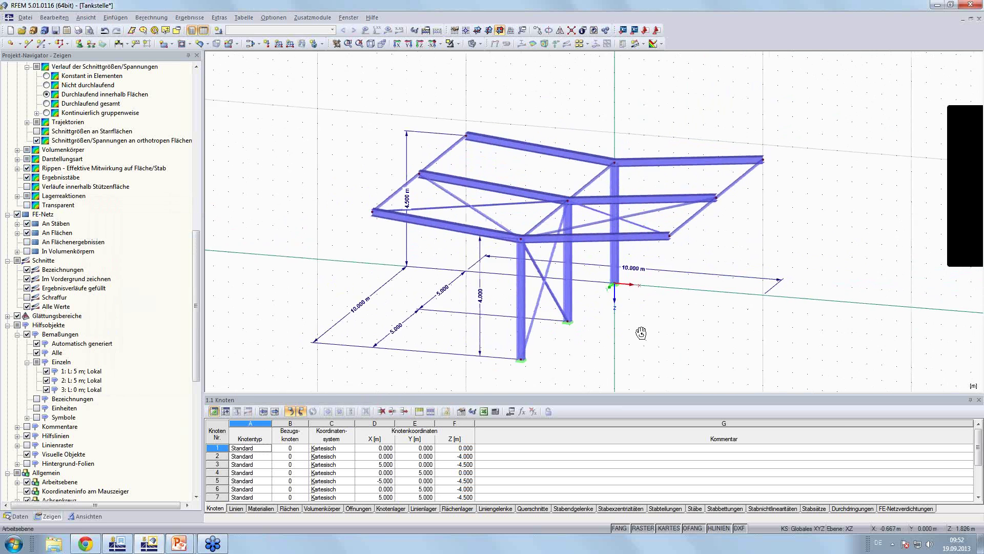
mouse_move(642, 331)
middle_mouse_down()
mouse_move(624, 306)
mouse_move(627, 293)
middle_mouse_up()
scroll(628, 280, "up", 1)
left_click_drag(616, 304, 829, 76)
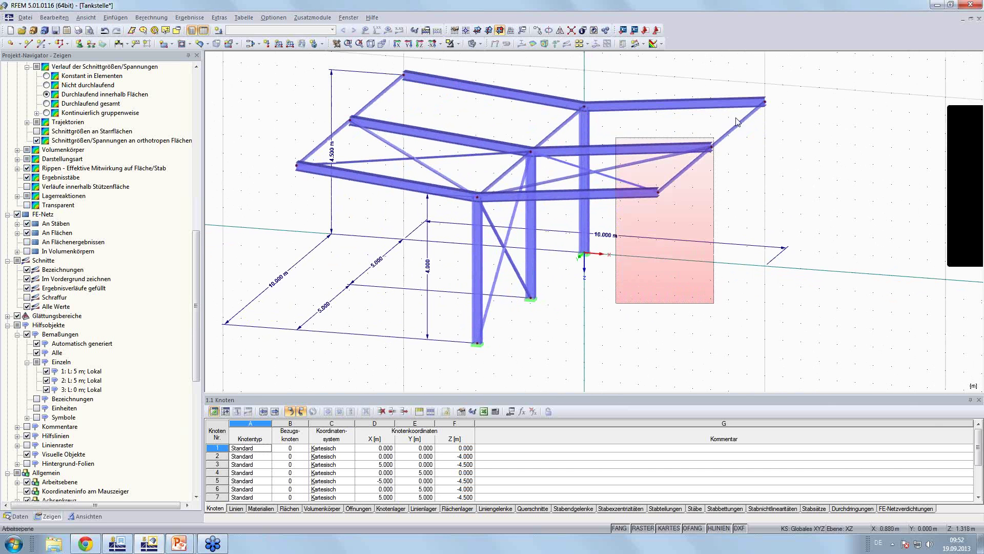
double_click(765, 103)
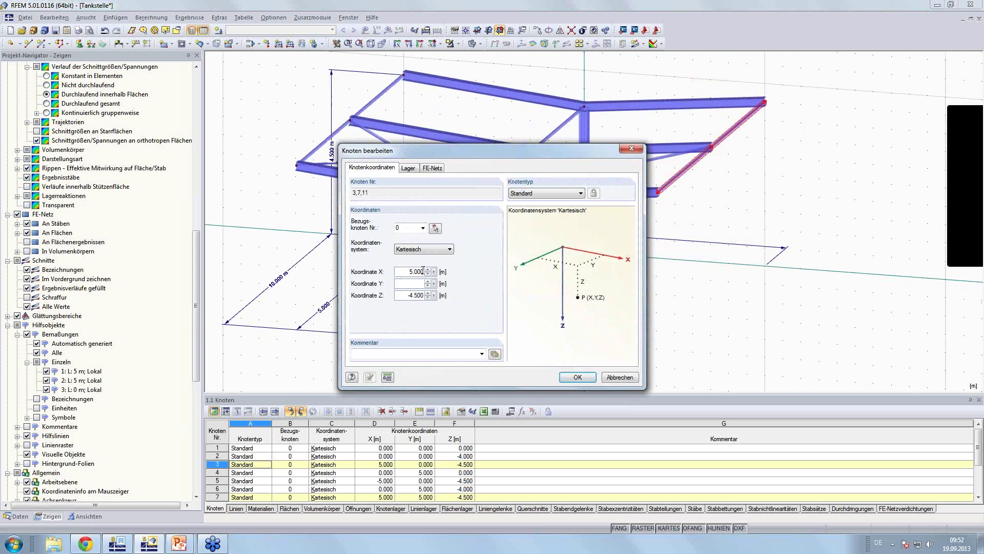
left_click(434, 272)
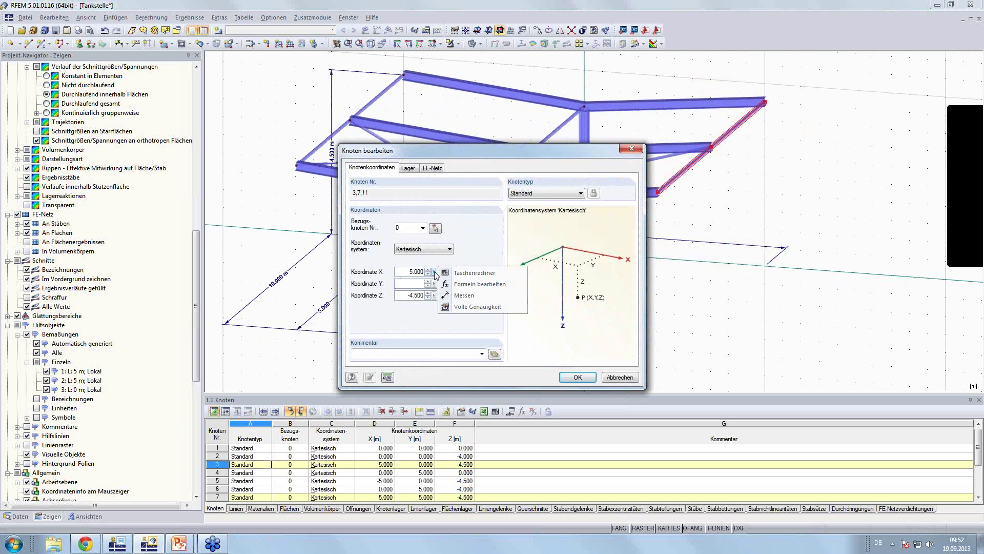
left_click(467, 283)
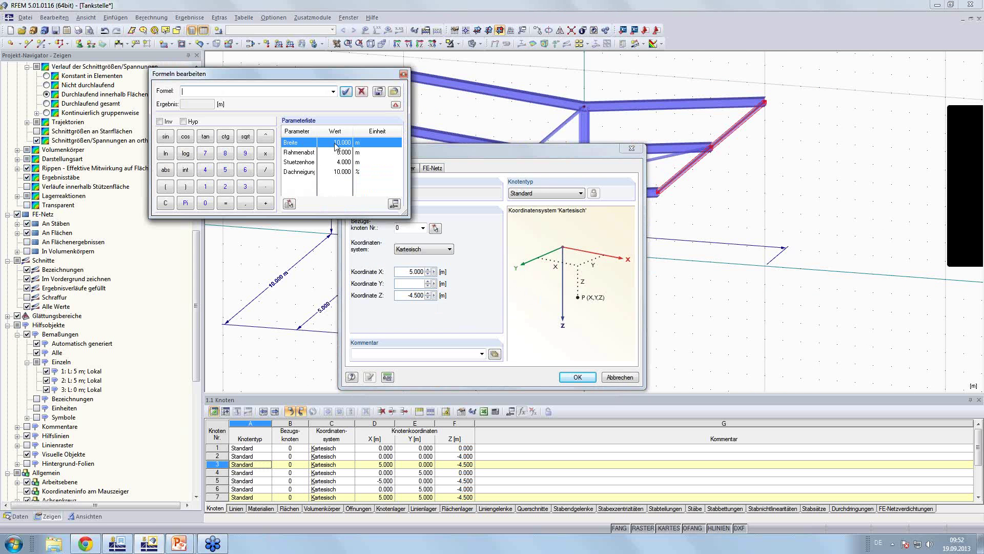
double_click(297, 144)
type("/2")
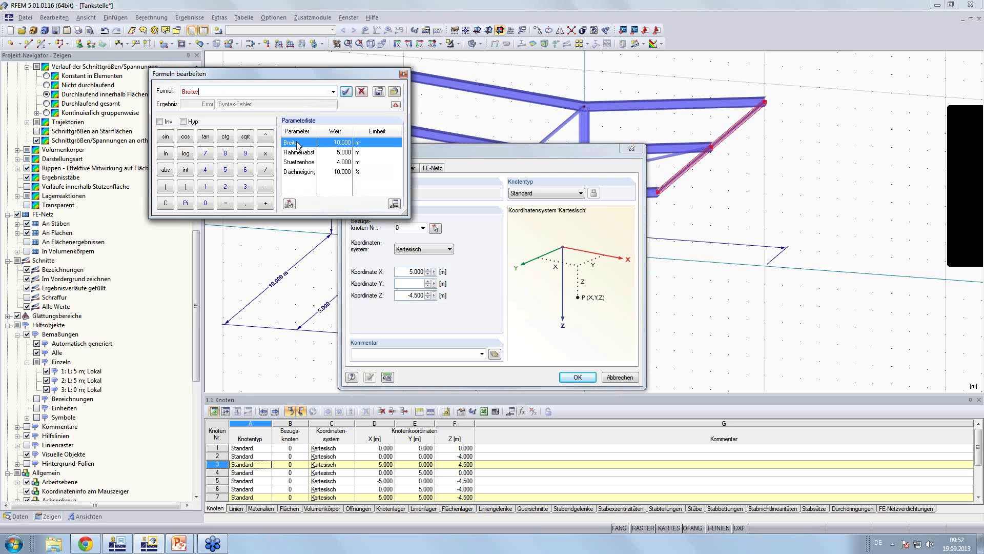
left_click(346, 92)
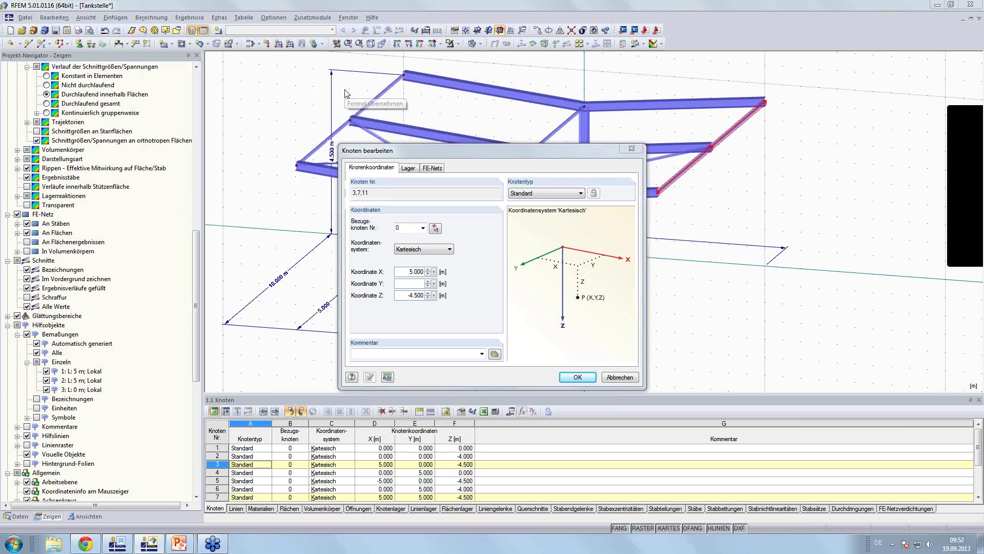
Give nodes 3, 7, 11 the Z formula -(Stuetzenhoehe+Breite/2*Dachneigung), i.e. -4.500 m
right_click(434, 295)
left_click(472, 311)
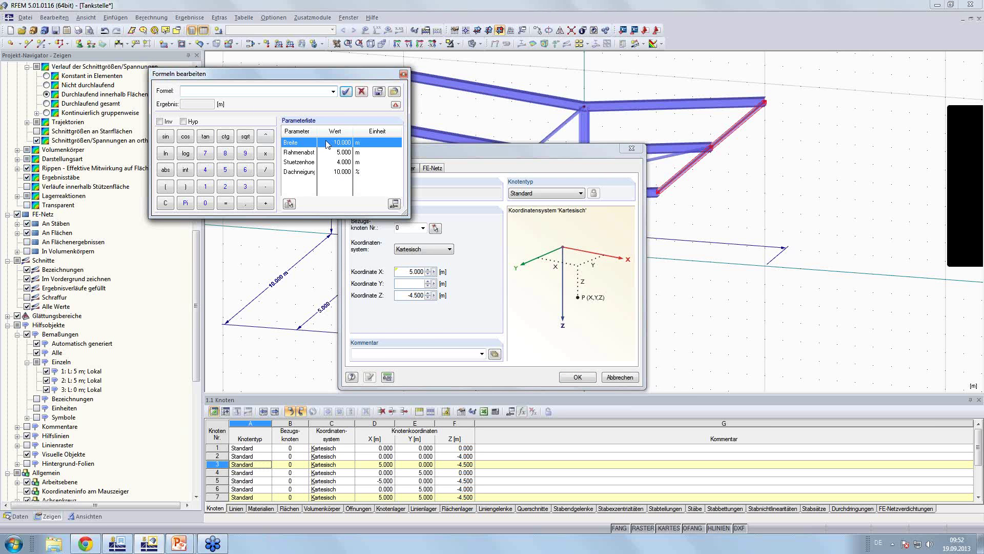
double_click(299, 162)
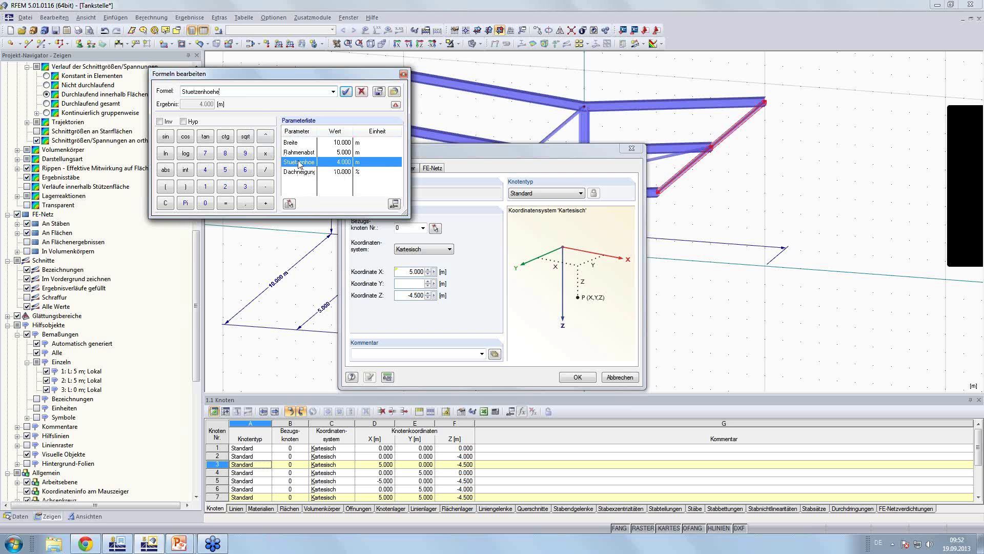
type("+")
double_click(299, 142)
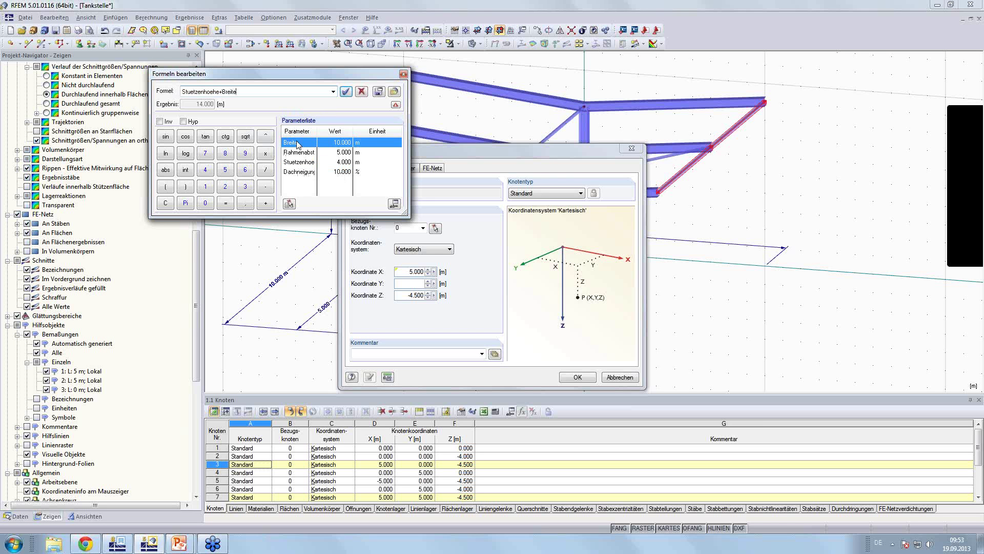
type("/2")
type("*")
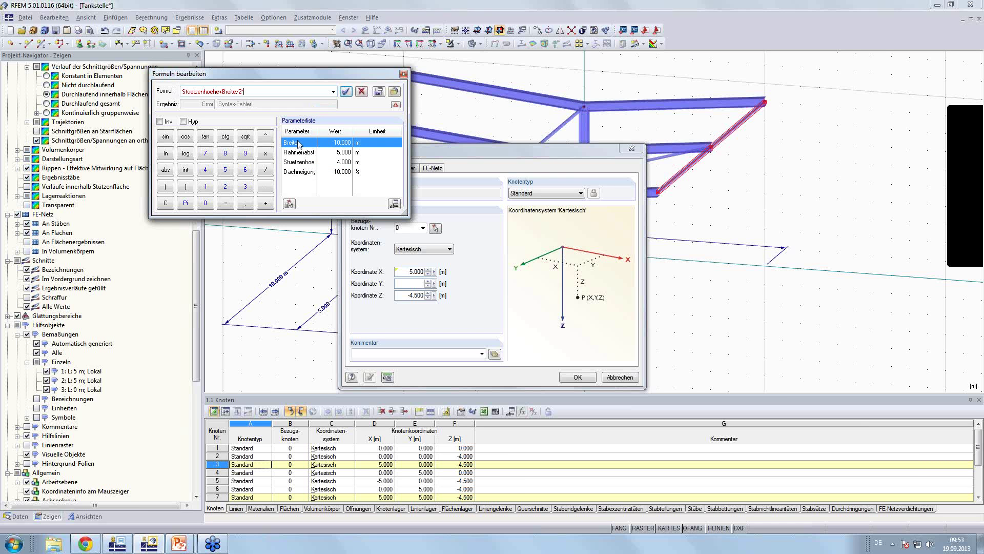
double_click(308, 172)
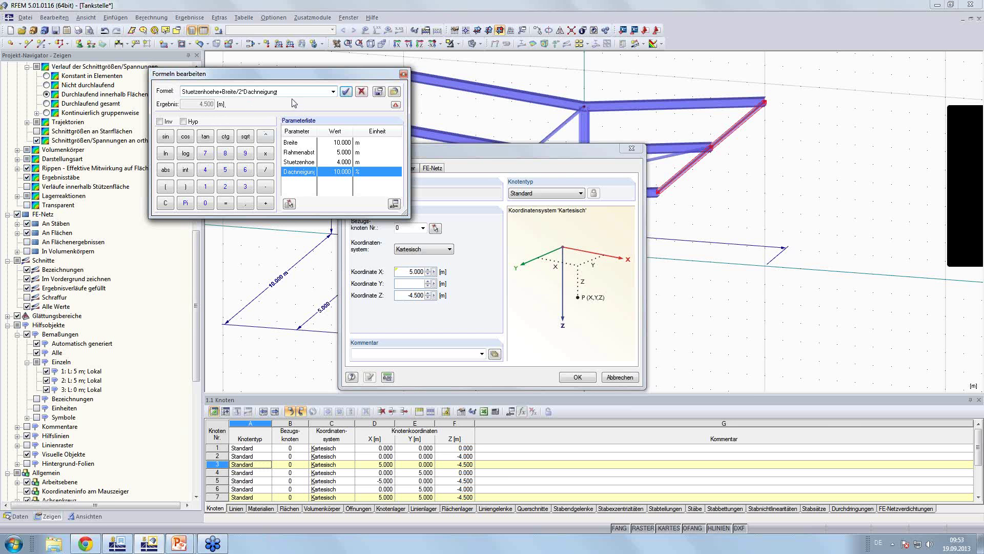
type("/")
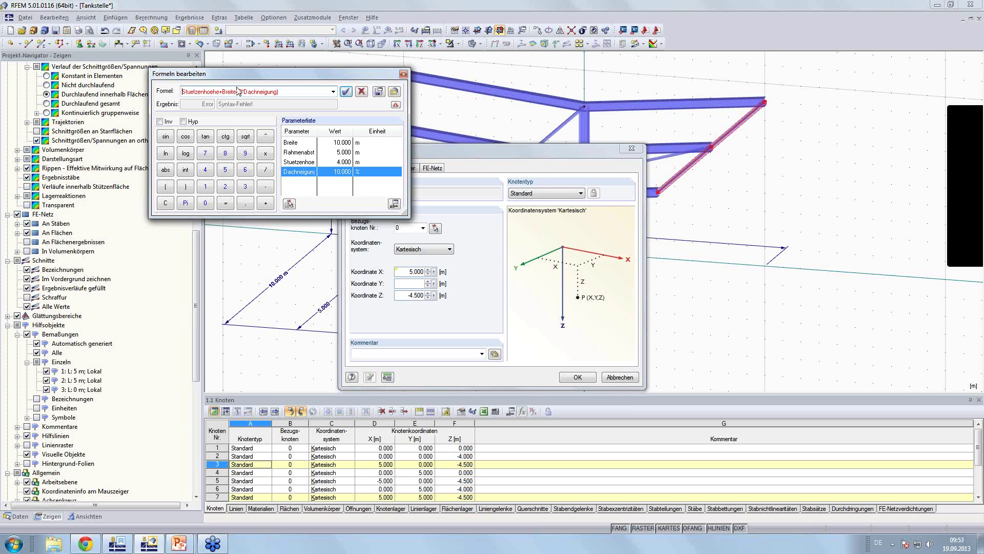
key("Home")
type("(")
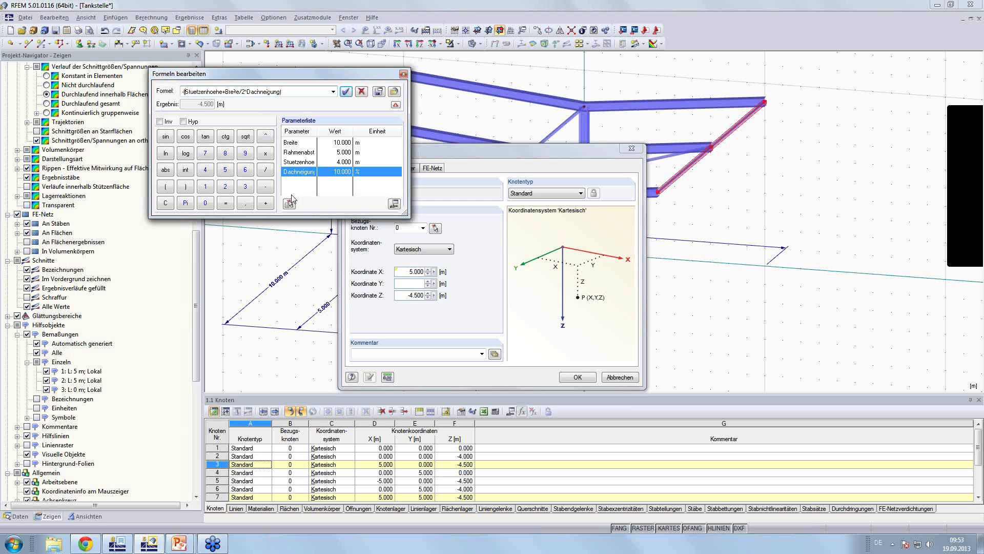
left_click(346, 91)
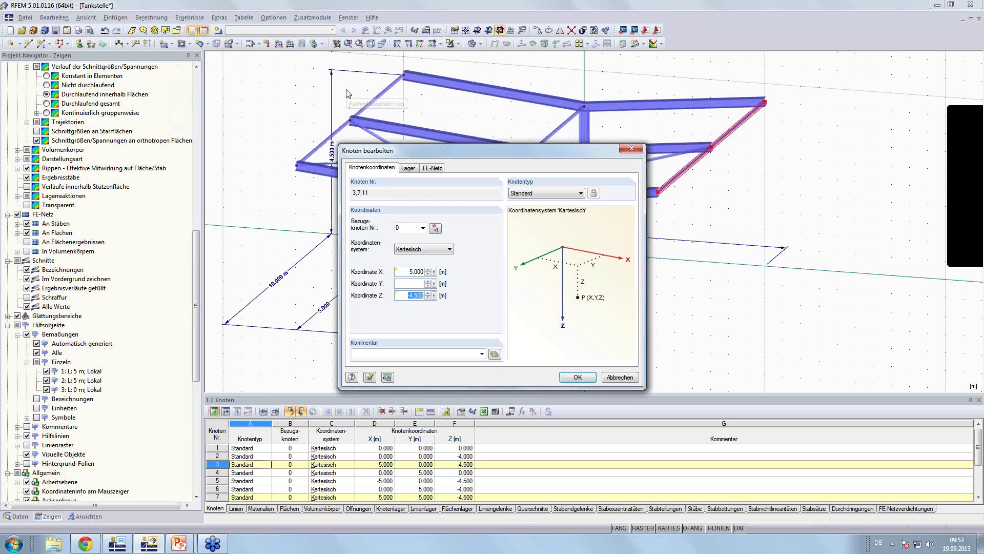
left_click(578, 378)
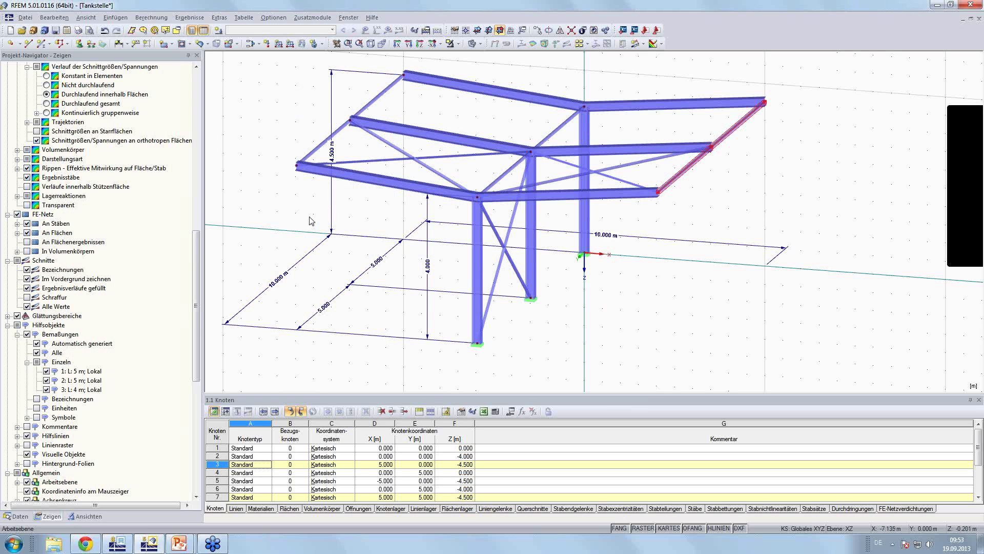
Apply the Breite/2 X formula and roof-slope Z formula to nodes 5, 8 and 12
left_click_drag(267, 208, 446, 58)
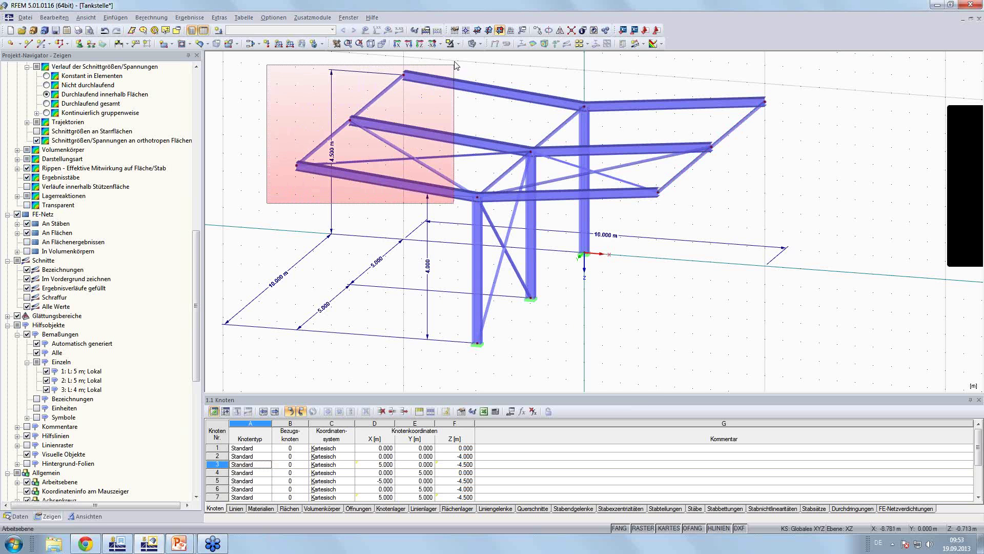
double_click(404, 76)
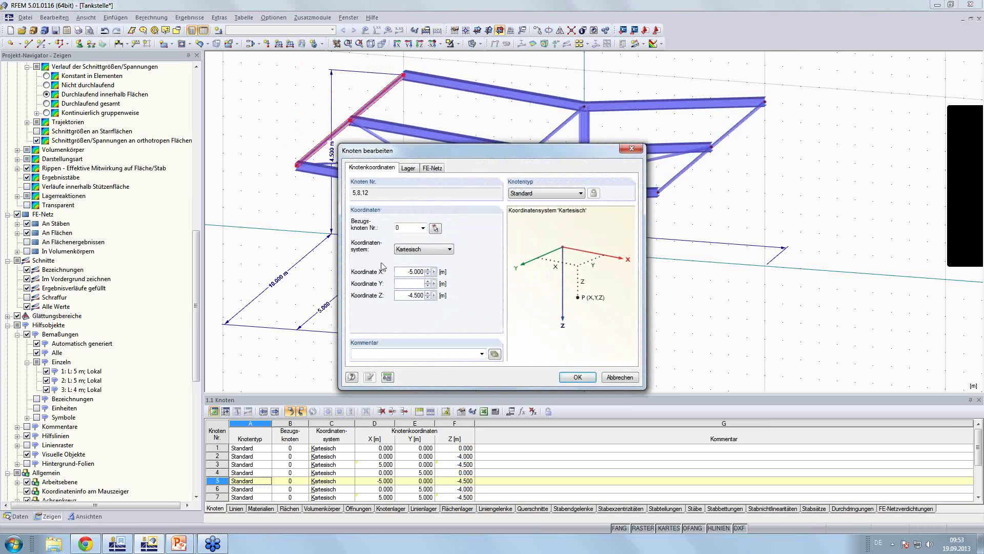
left_click(433, 272)
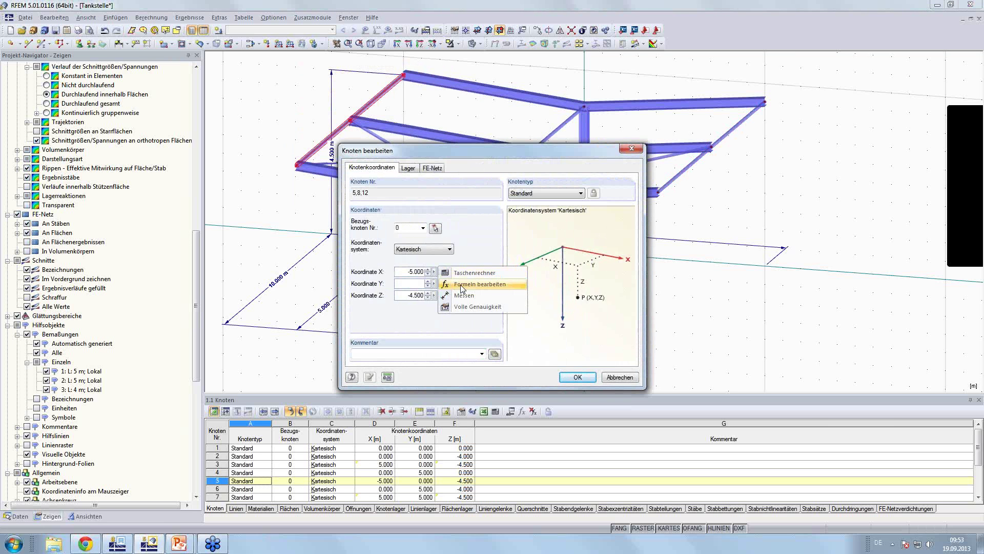
left_click(456, 283)
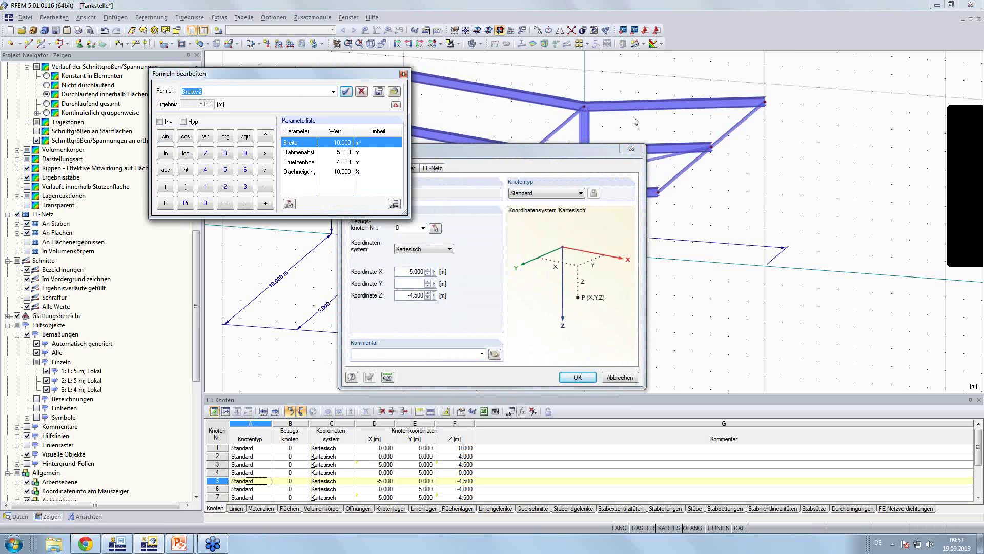
left_click(183, 91)
left_click(346, 91)
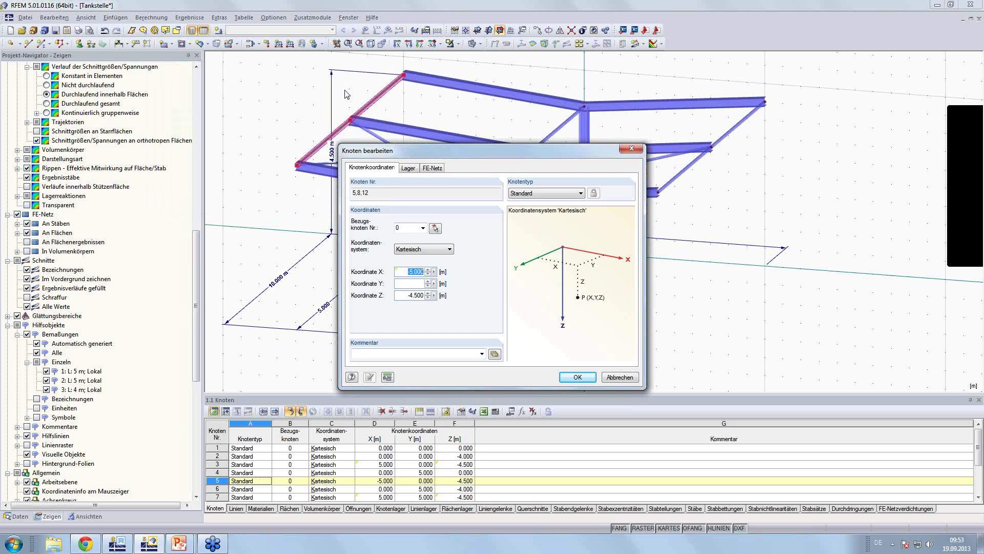
left_click(434, 296)
left_click(461, 308)
type("-(Stuetzenhoehe+Breite/2*Dachneigung)")
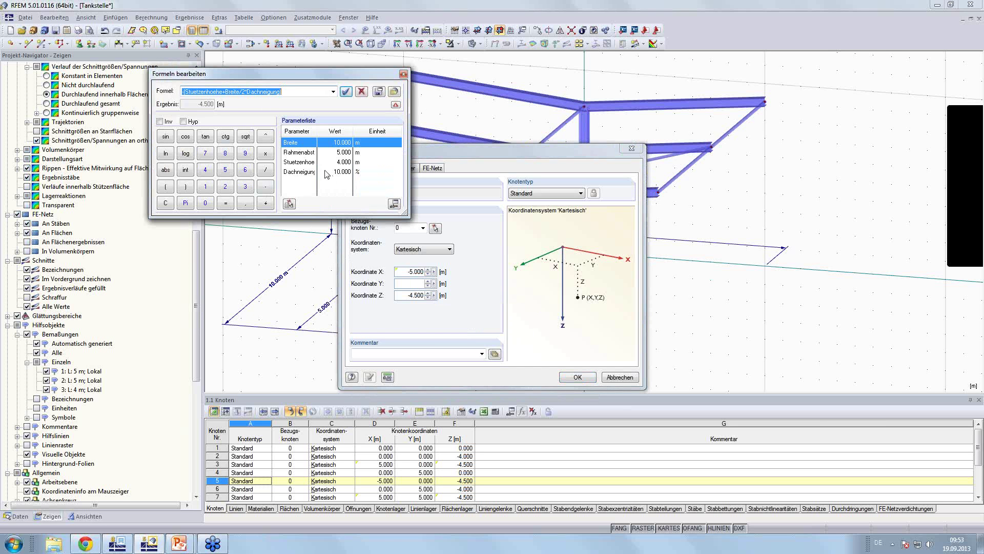
left_click(346, 91)
left_click(577, 377)
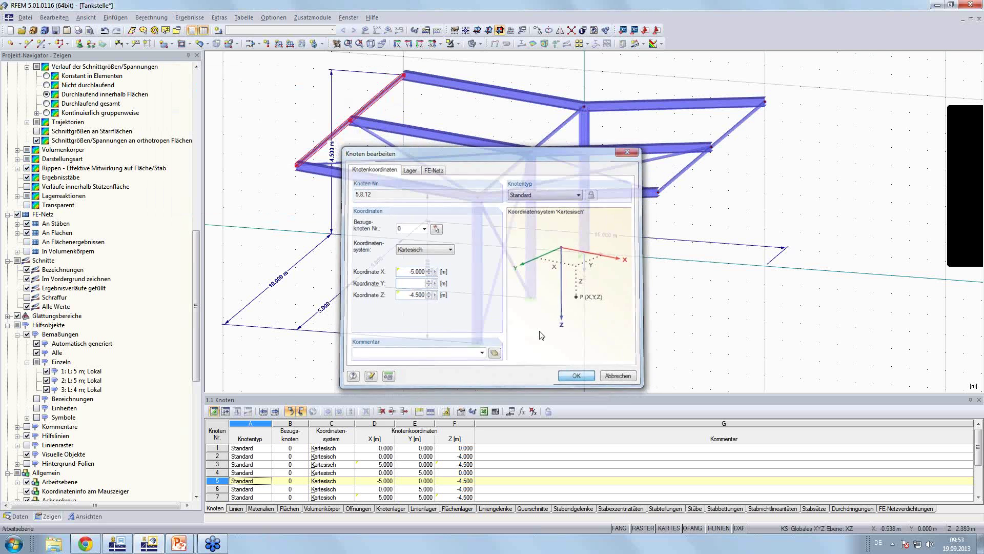
left_click_drag(451, 232, 626, 86)
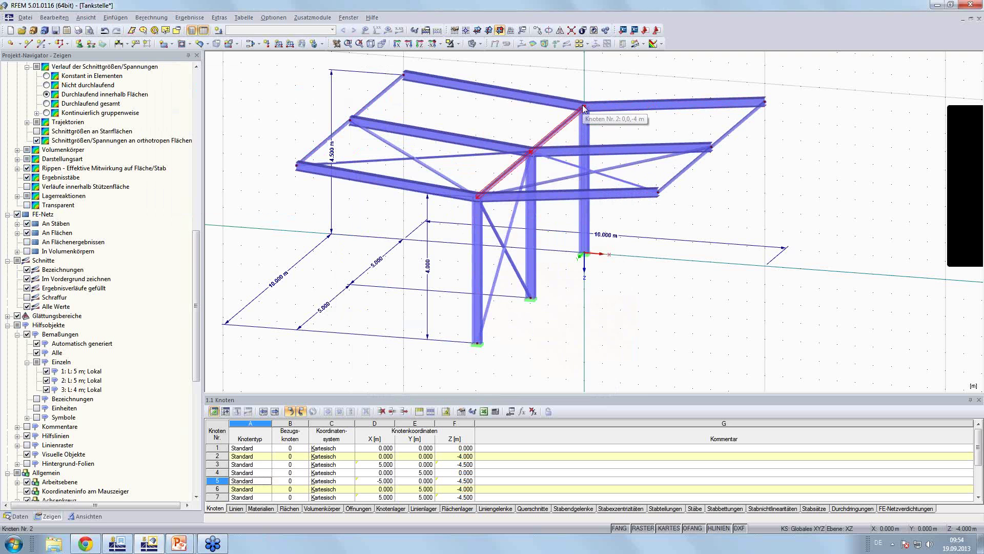
Link the Z coordinate of nodes 2, 6 and 10 to the Stuetzenhoehe parameter
double_click(585, 109)
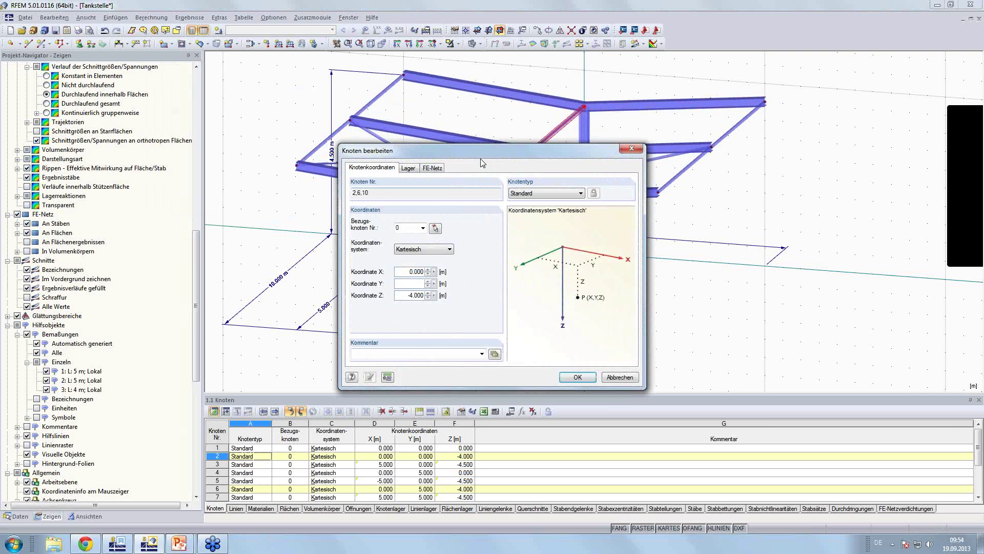
left_click_drag(469, 156, 257, 180)
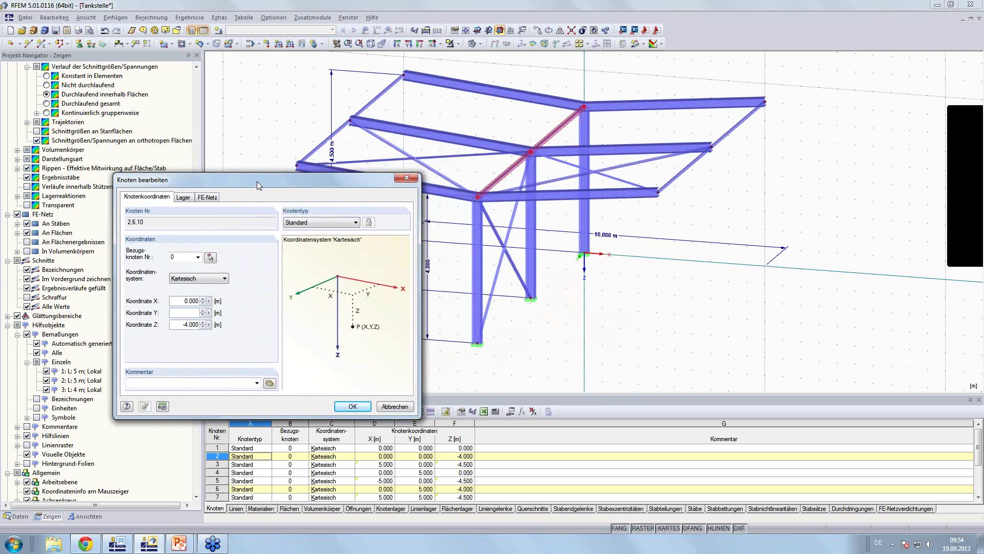
right_click(210, 325)
left_click(263, 340)
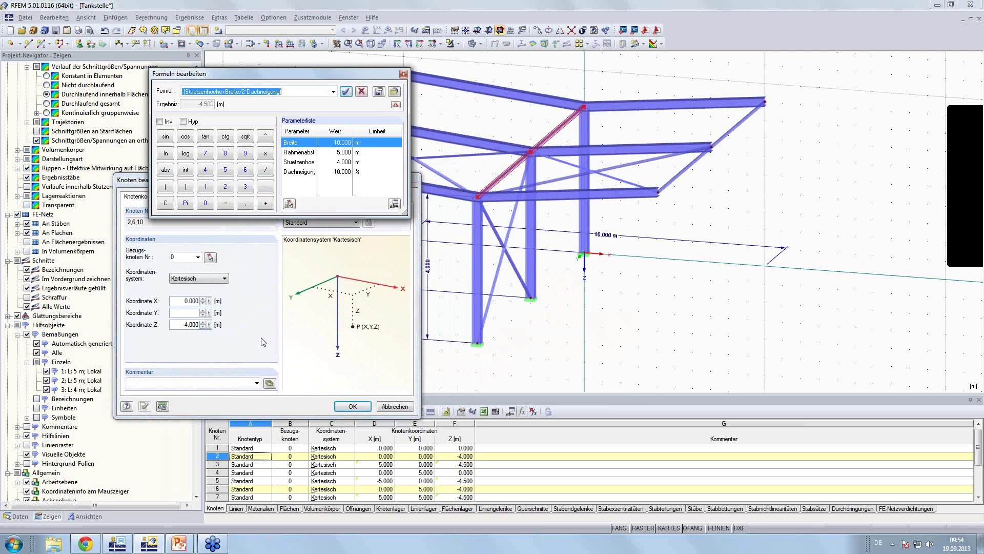
double_click(302, 163)
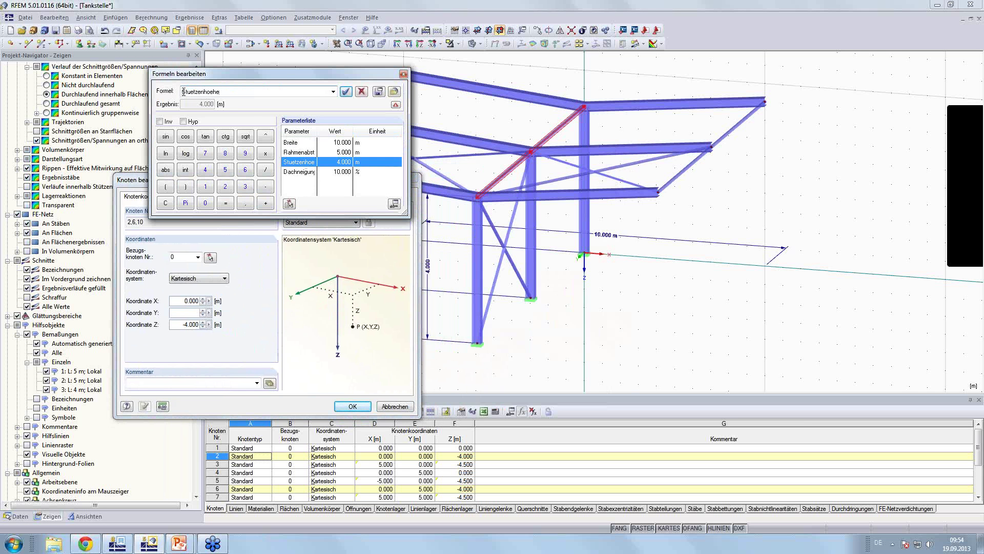
type("-")
left_click(346, 91)
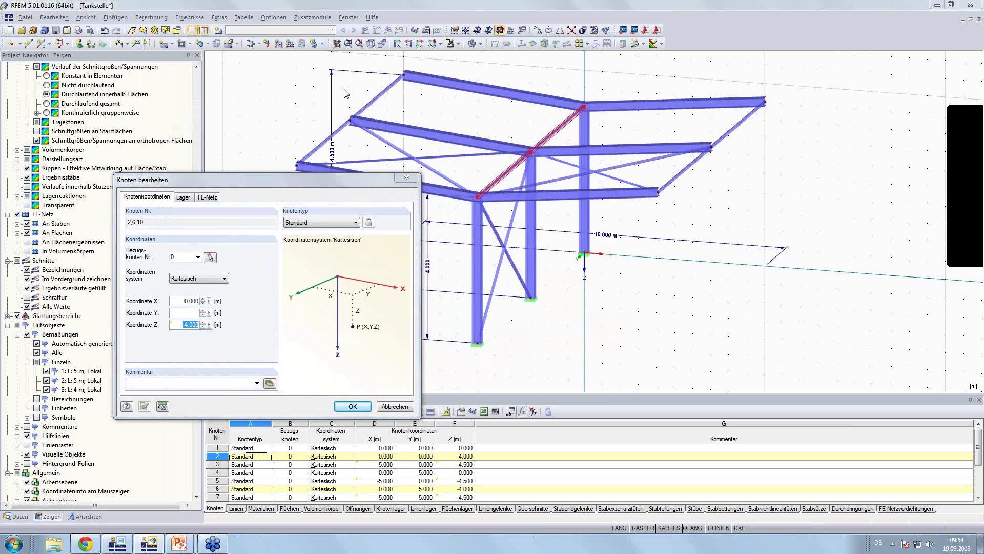
left_click(353, 406)
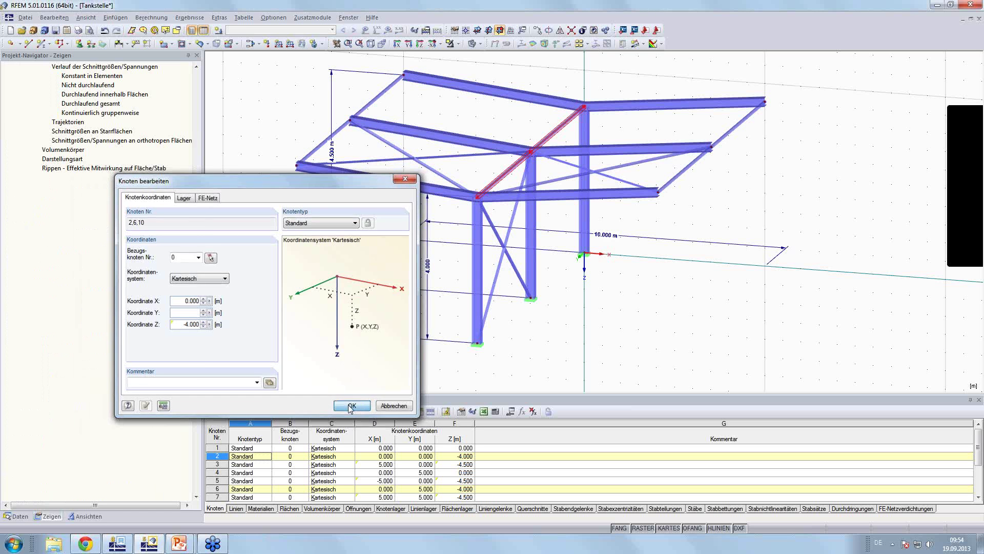
Set the Y coordinate of middle-frame nodes 4 and 6–8 to the formula Rahmenabstand
mouse_move(826, 305)
middle_mouse_down("ctrl")
mouse_move(694, 333)
mouse_move(510, 249)
mouse_move(541, 305)
mouse_move(523, 325)
middle_mouse_up("ctrl")
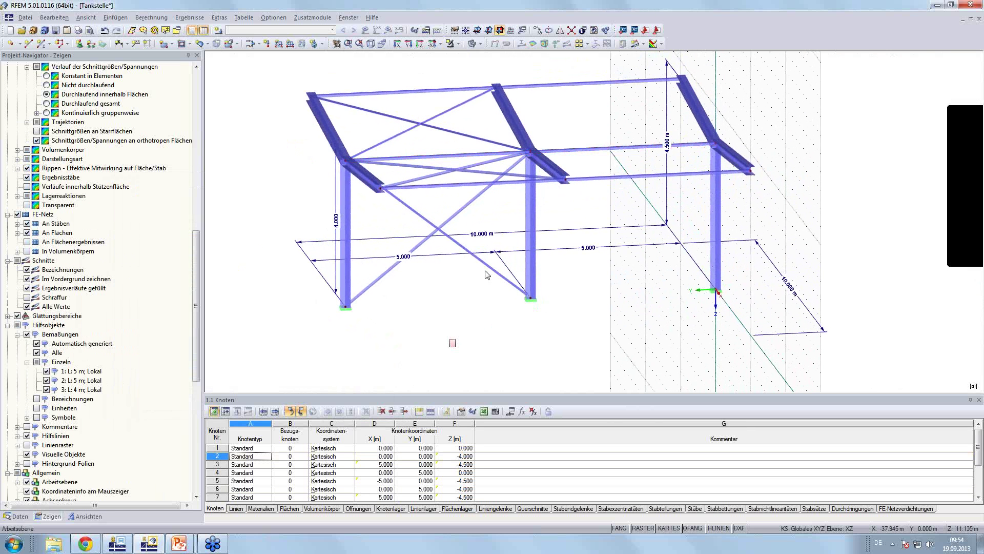
left_click_drag(451, 346, 593, 63)
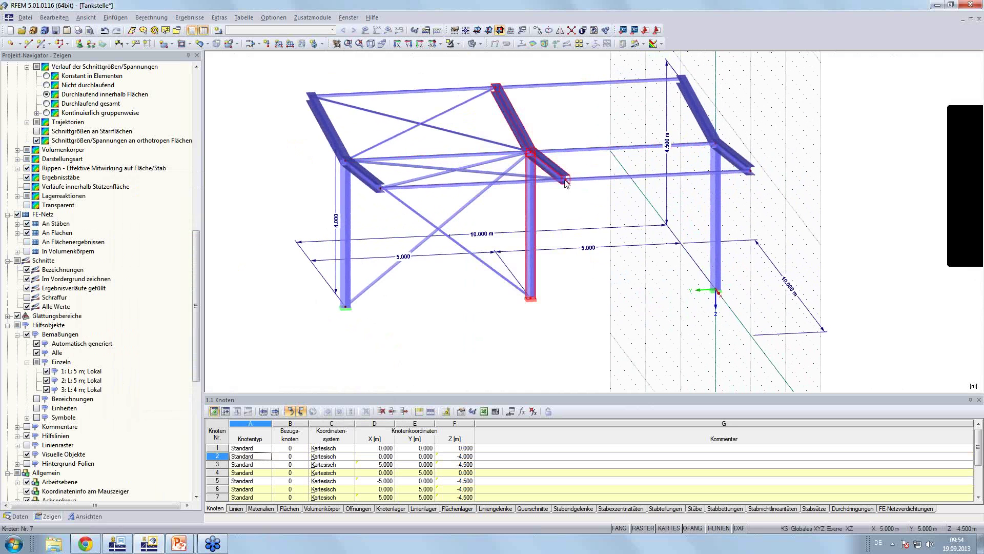
double_click(566, 184)
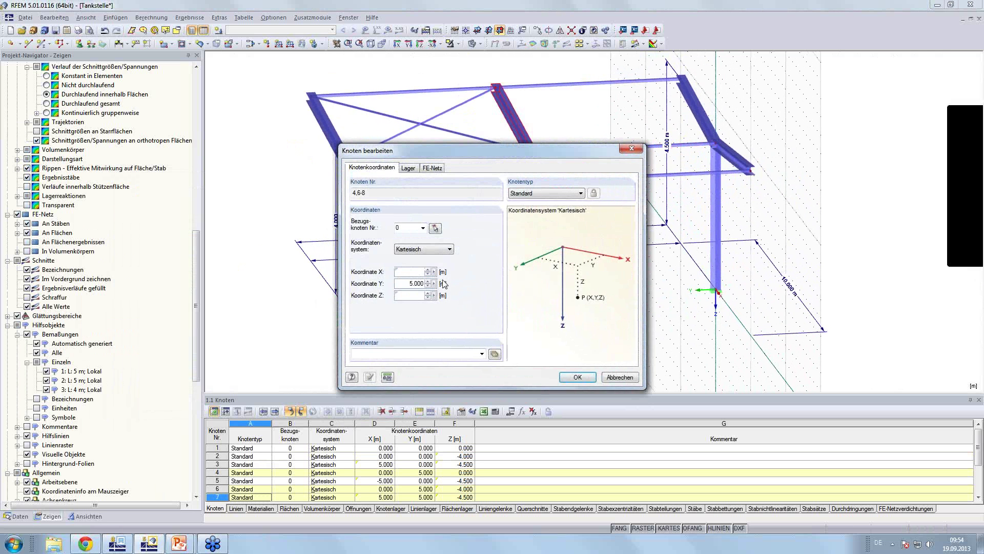
right_click(435, 281)
left_click(454, 293)
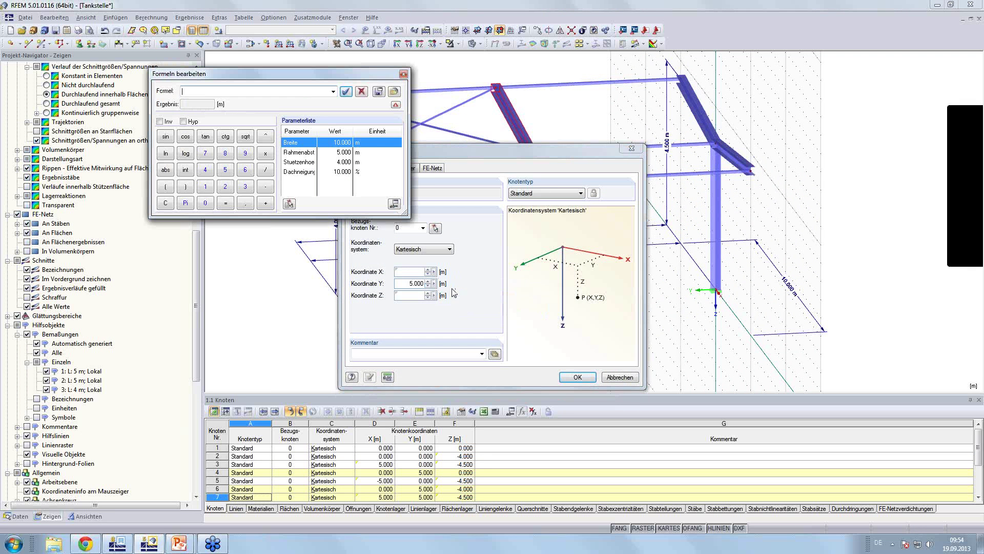
double_click(301, 154)
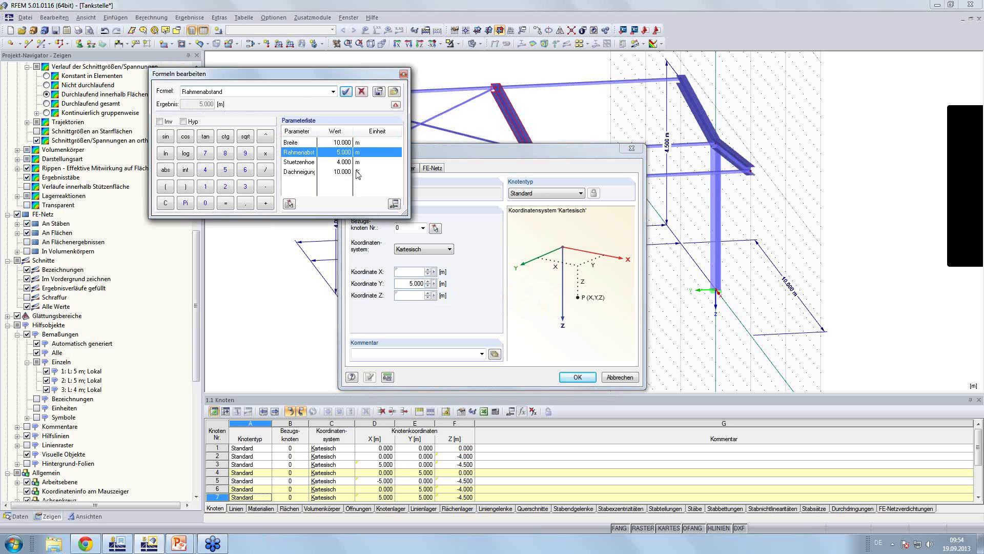
left_click(347, 92)
left_click(578, 377)
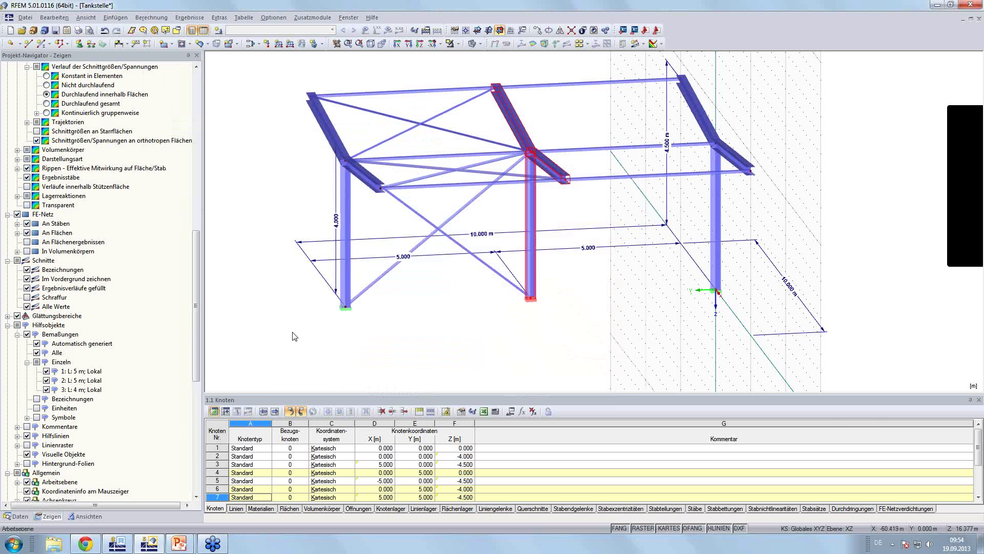
Set the Y coordinate of far-frame nodes 9–12 to Rahmenabstand*2, giving 10.000 m
mouse_move(271, 341)
left_mouse_down()
mouse_move(388, 55)
mouse_move(387, 67)
left_mouse_up()
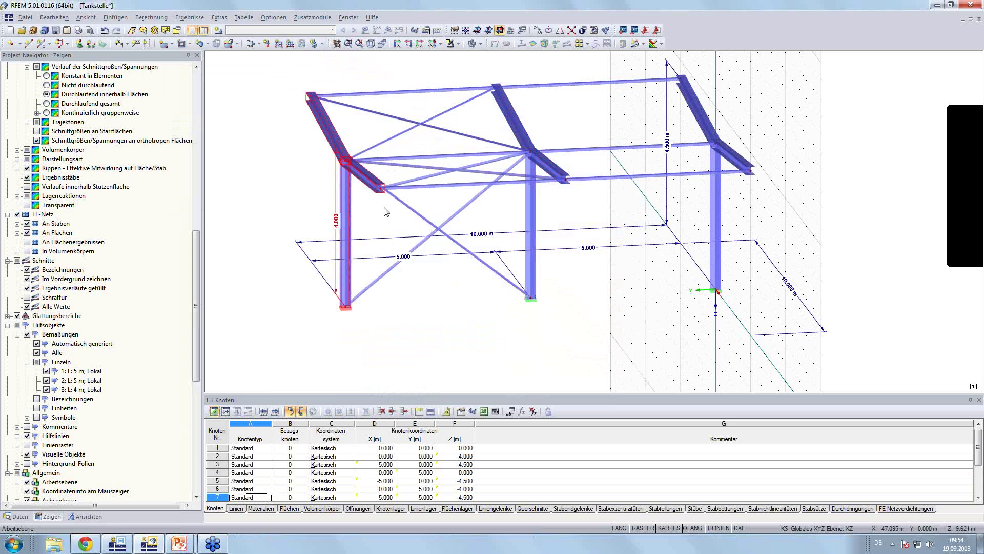
double_click(383, 192)
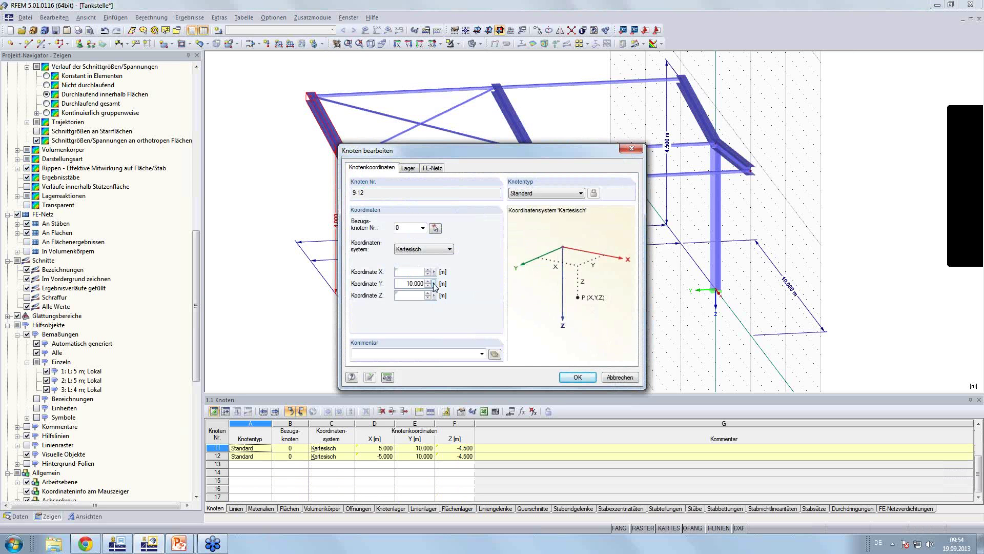
left_click(434, 285)
left_click(462, 297)
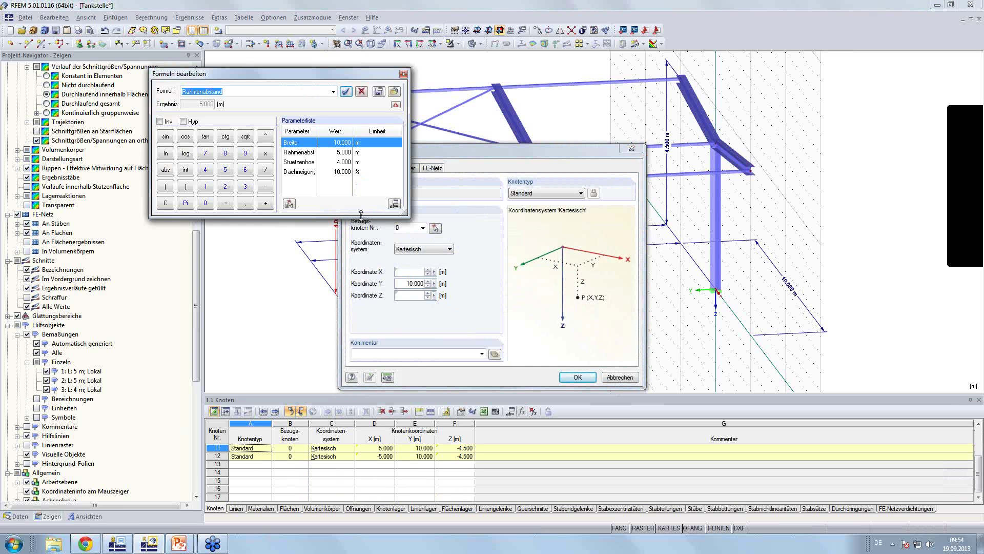
left_click(308, 153)
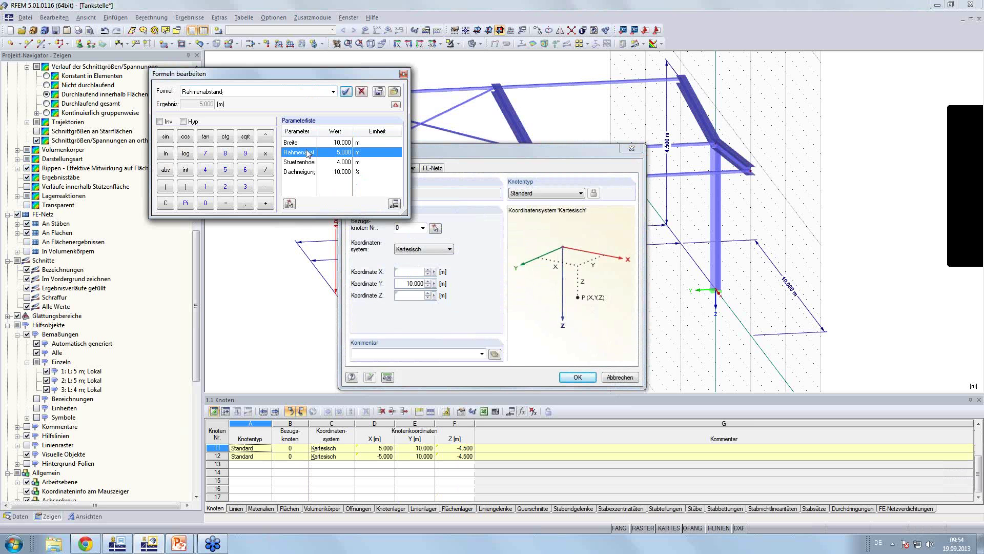
type("*2")
left_click(346, 92)
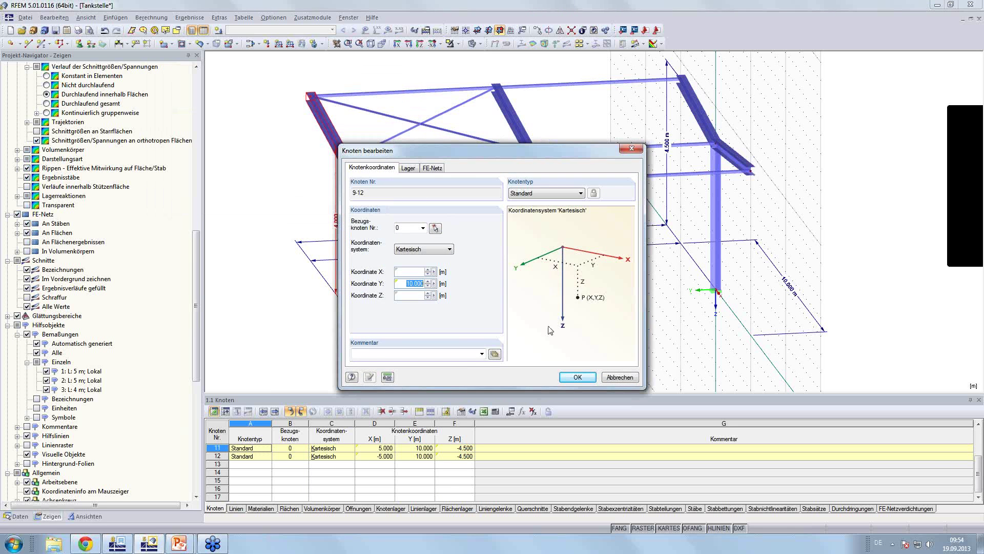
left_click(572, 377)
Clear the selection in isometric view and create load case LF1 described as 'Eigengewicht'
left_click(371, 44)
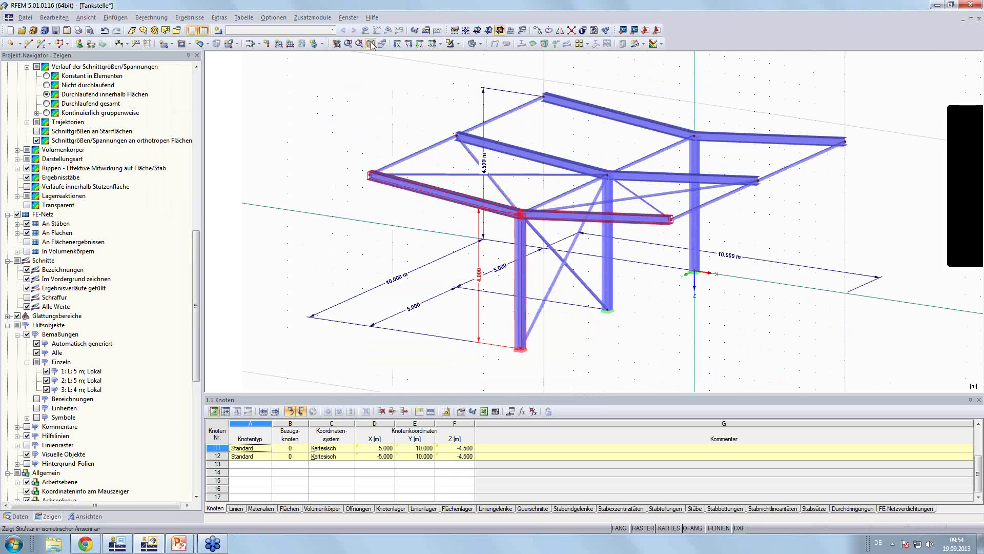
left_click(727, 313)
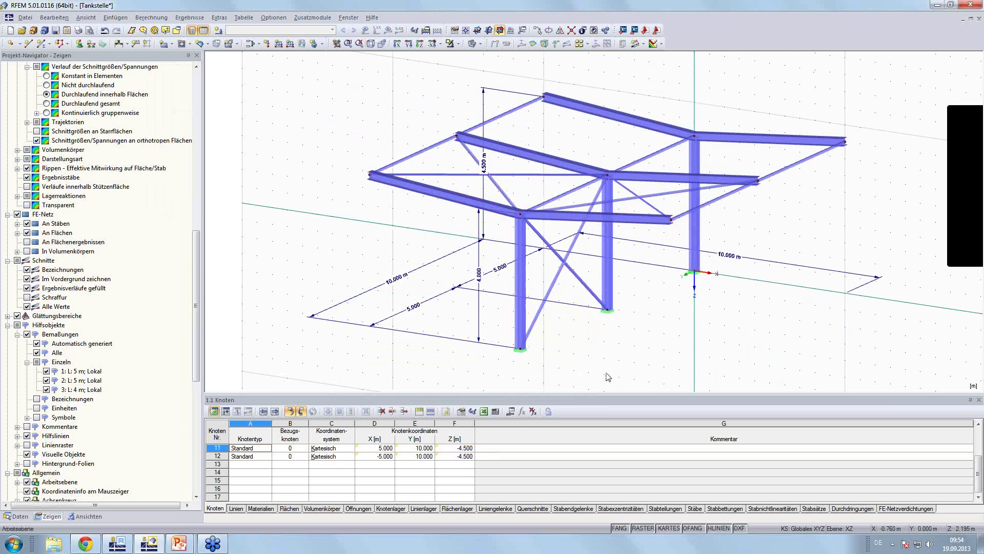
left_click(510, 411)
left_click(218, 31)
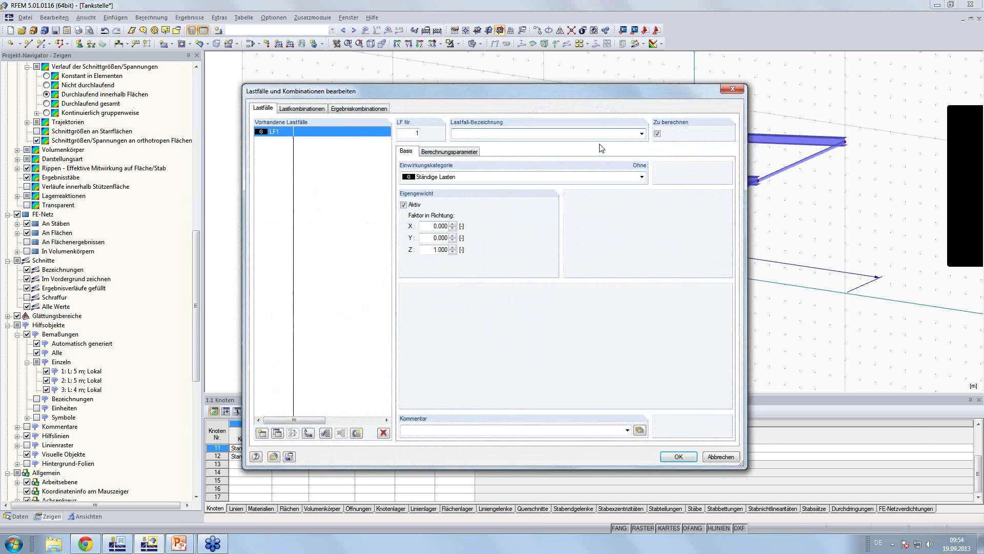
left_click(642, 134)
left_click(547, 145)
left_click(677, 456)
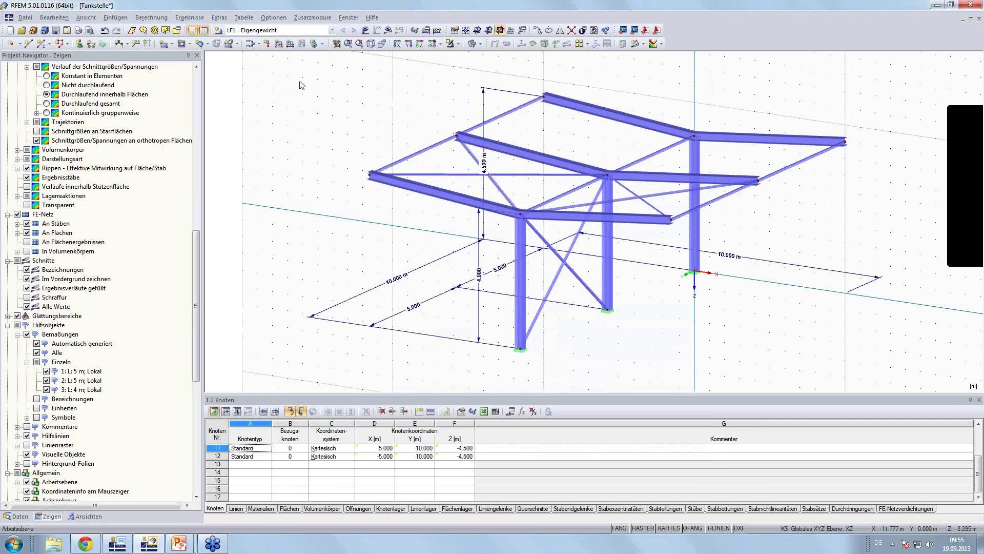
Define a 0.30 kN/m² area load in direction ZL via cells, acting on roof cells 1–4
left_click(219, 17)
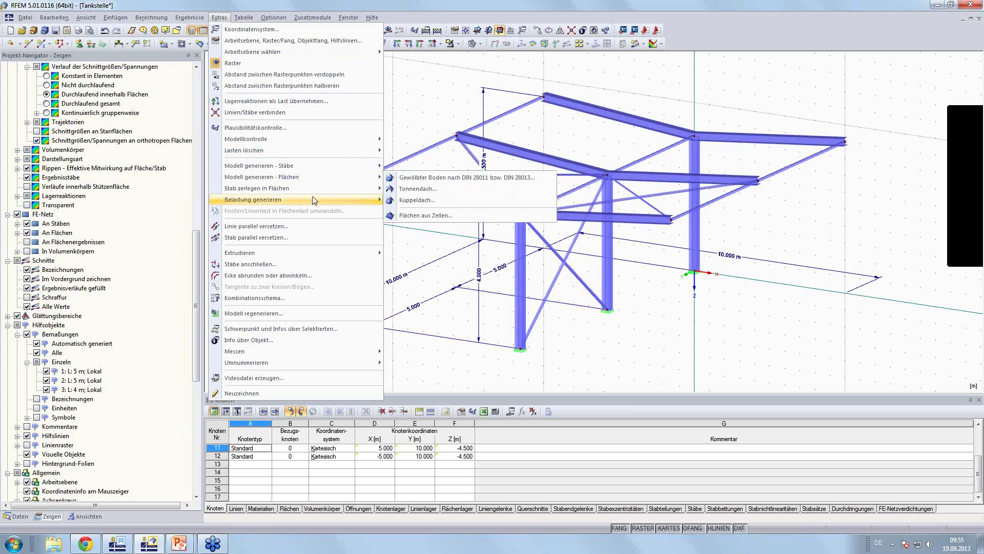
mouse_move(253, 199)
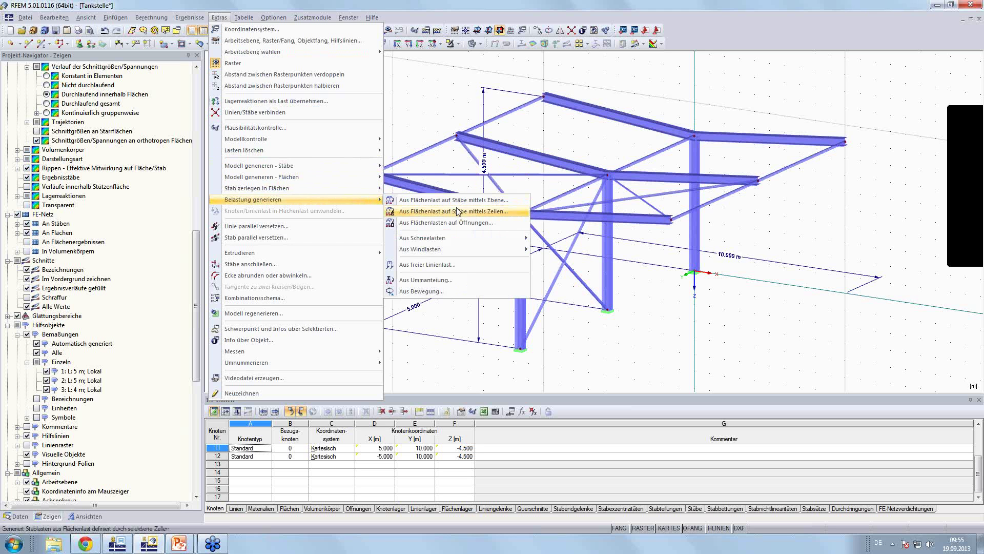
left_click(464, 212)
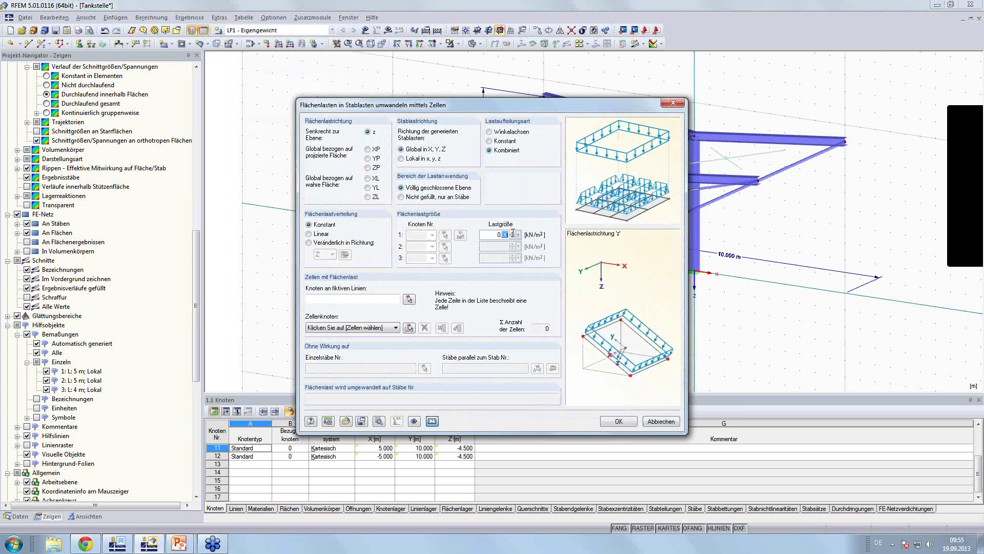
type("3")
left_click(368, 197)
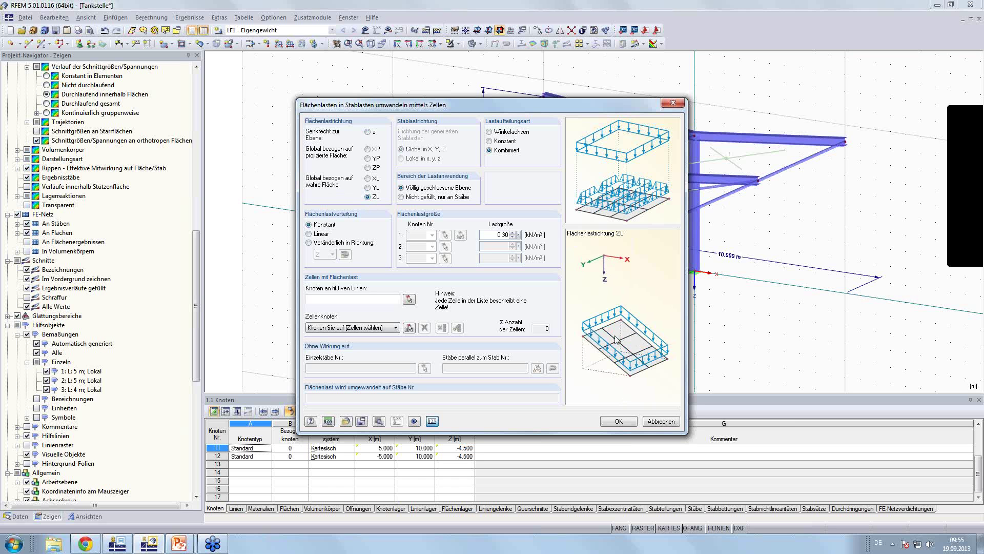
left_click(409, 328)
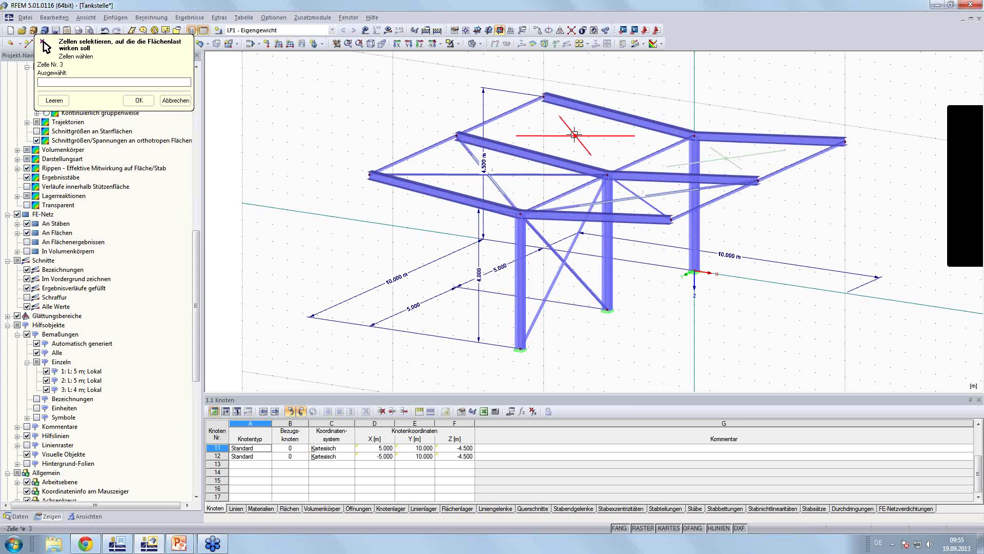
left_click(573, 134)
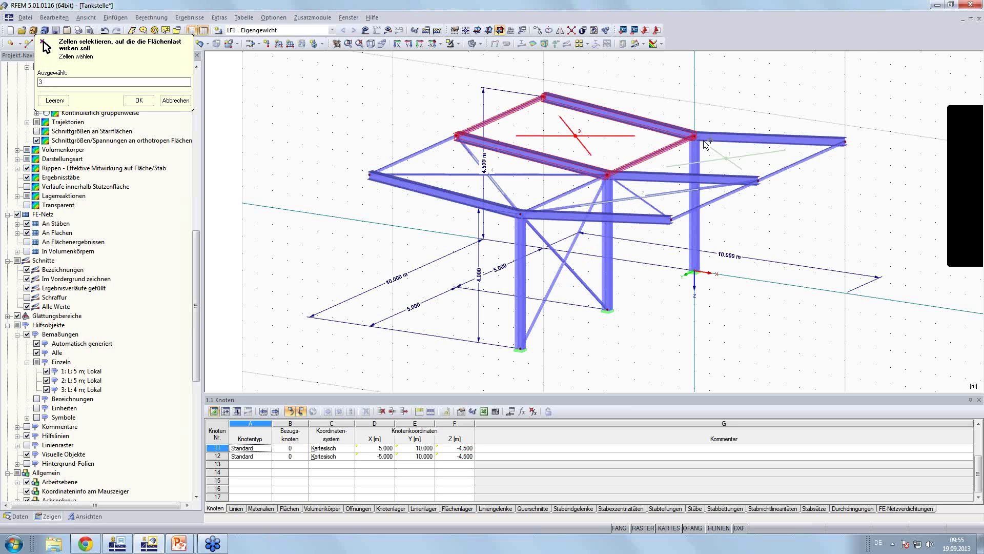
left_click(726, 158)
left_click(637, 196)
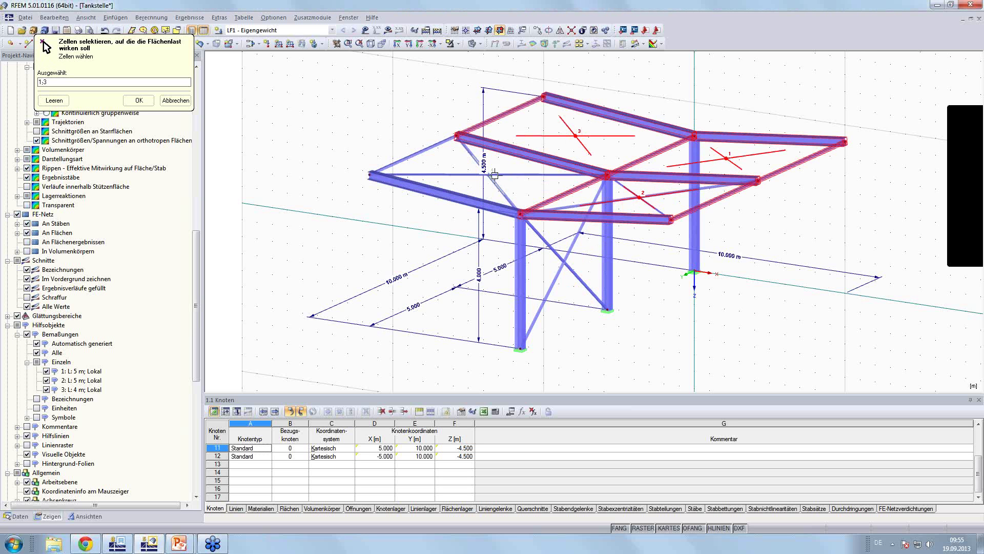
left_click(489, 175)
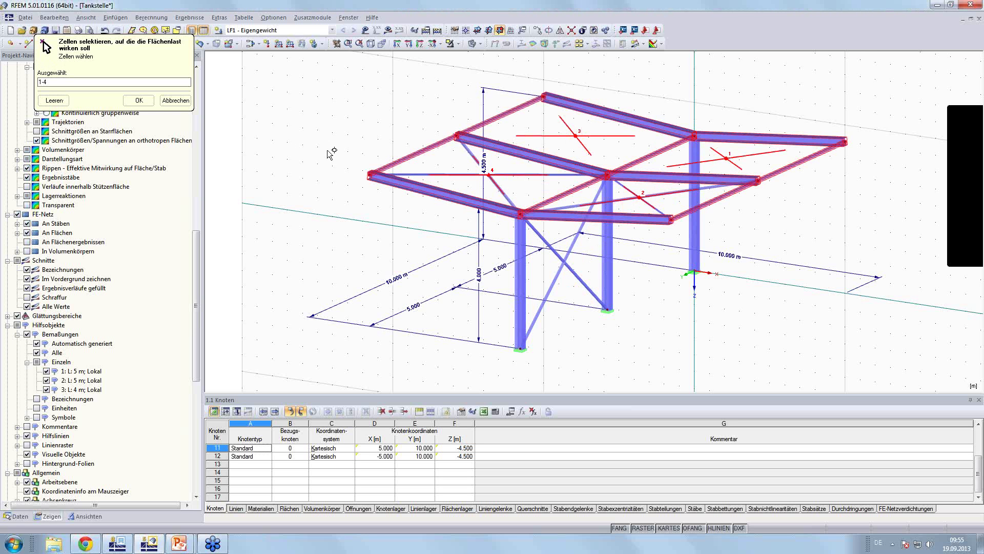
left_click(137, 100)
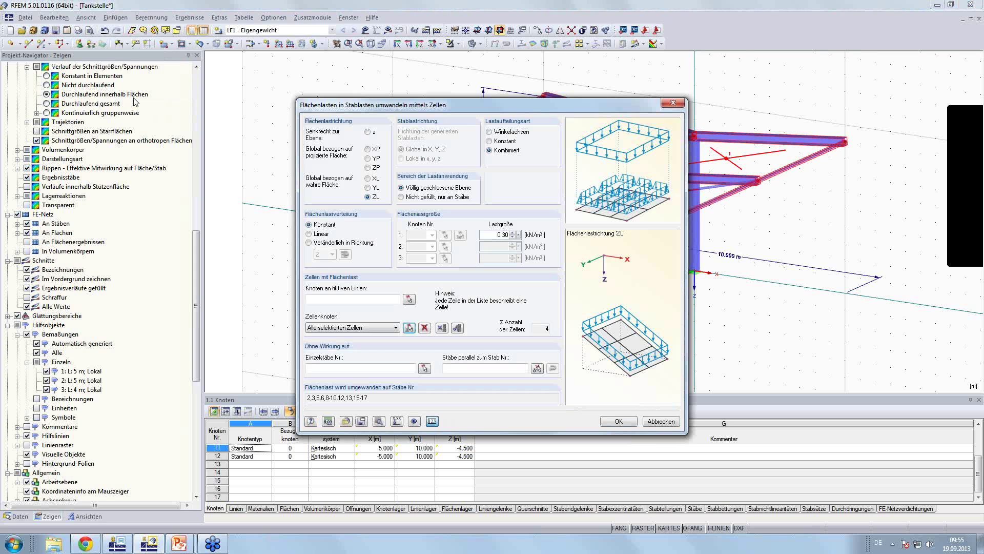
left_click(538, 369)
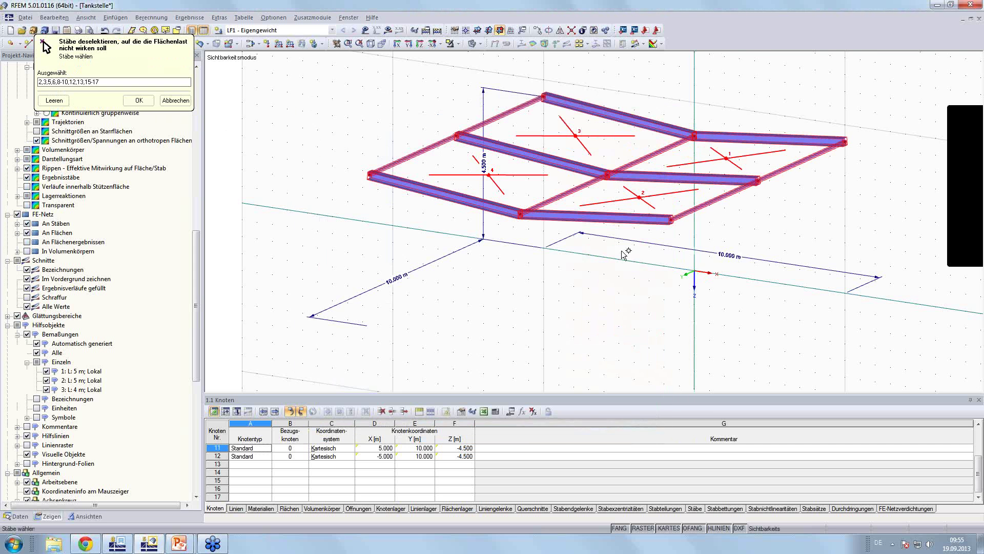
Exclude the edge members parallel to member 16, generating LF1 member loads on beams 2, 3, 5, 6, 12, 13
left_click(701, 207)
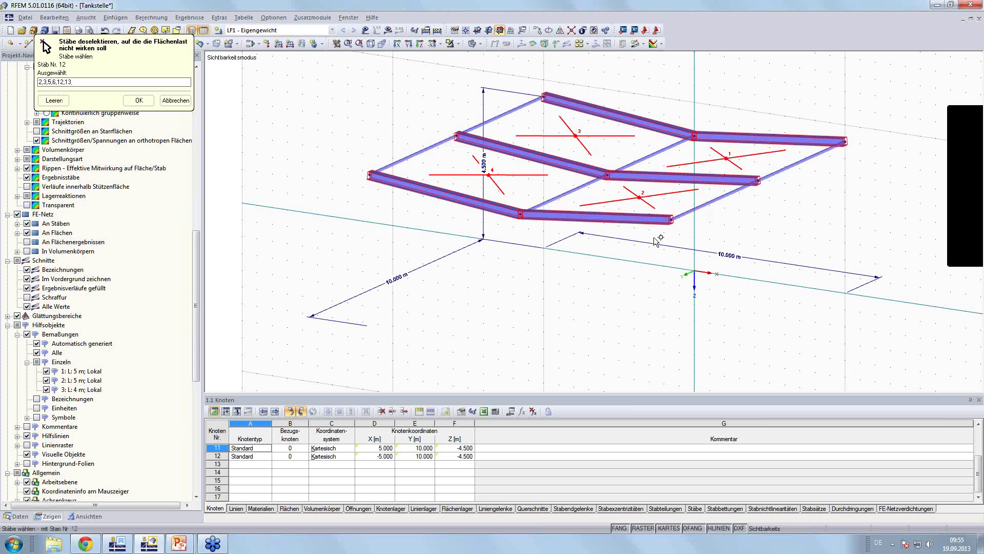
left_click(139, 100)
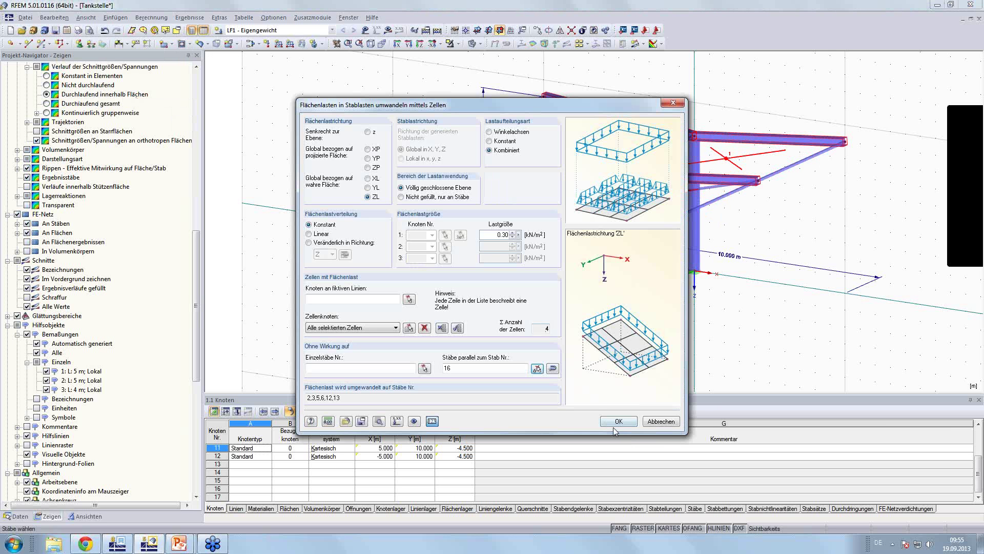
left_click(618, 422)
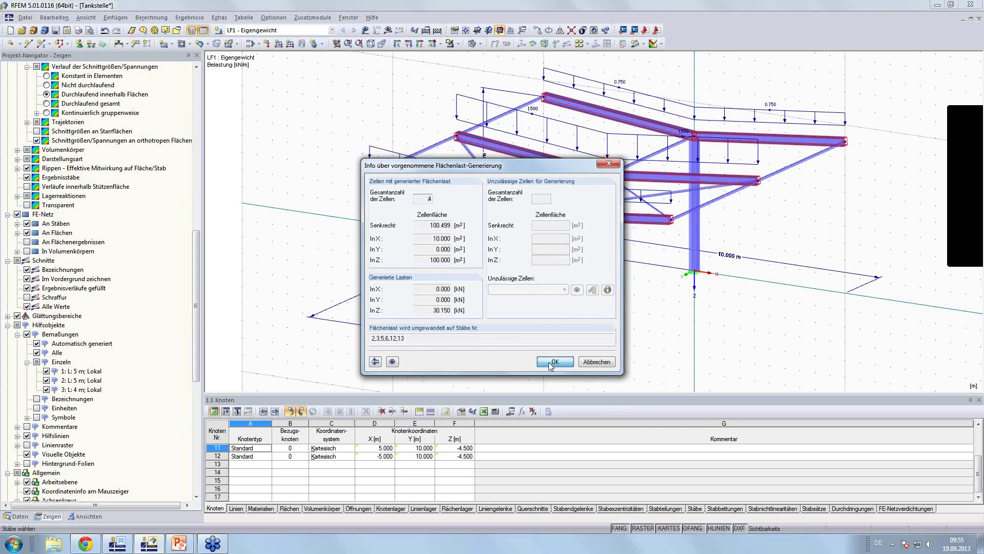
left_click(553, 362)
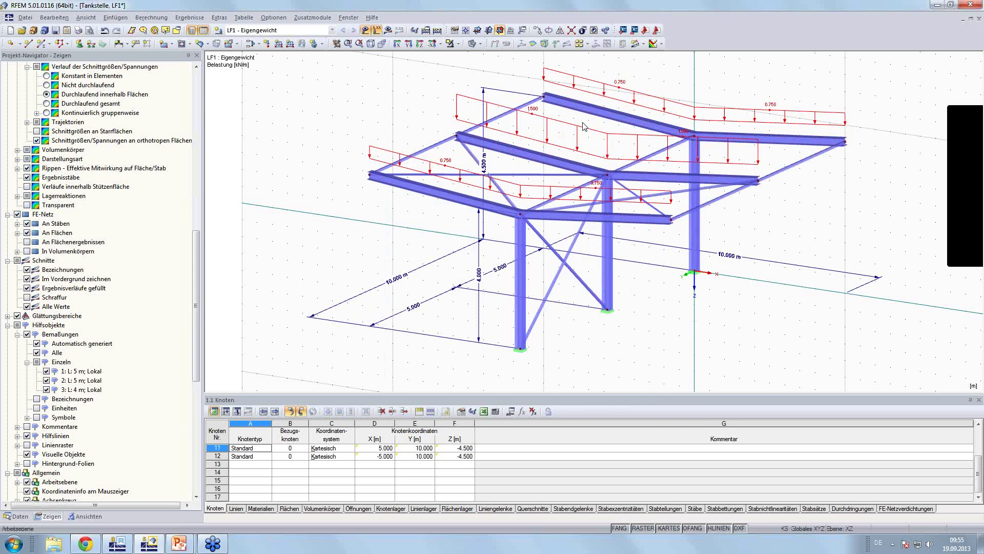
mouse_move(585, 134)
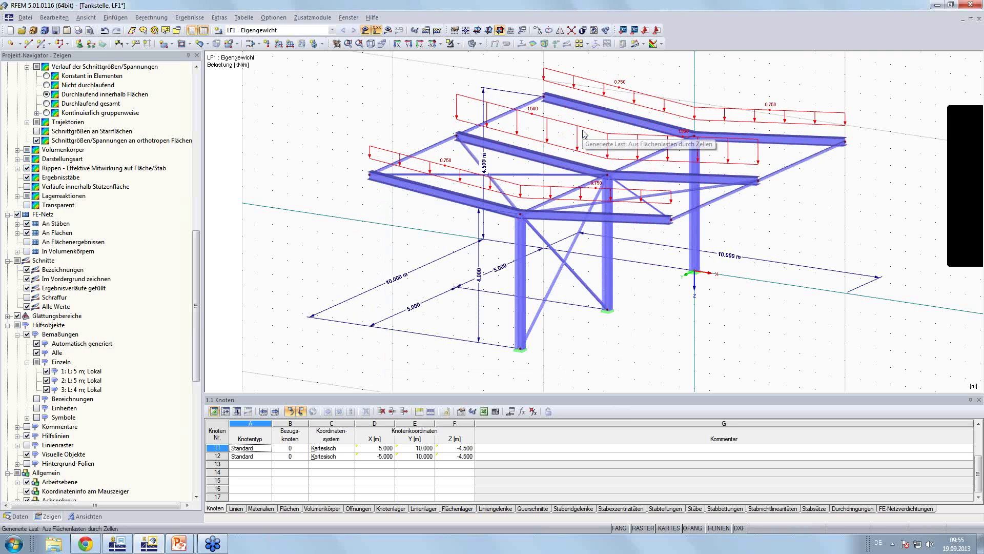
right_click(584, 133)
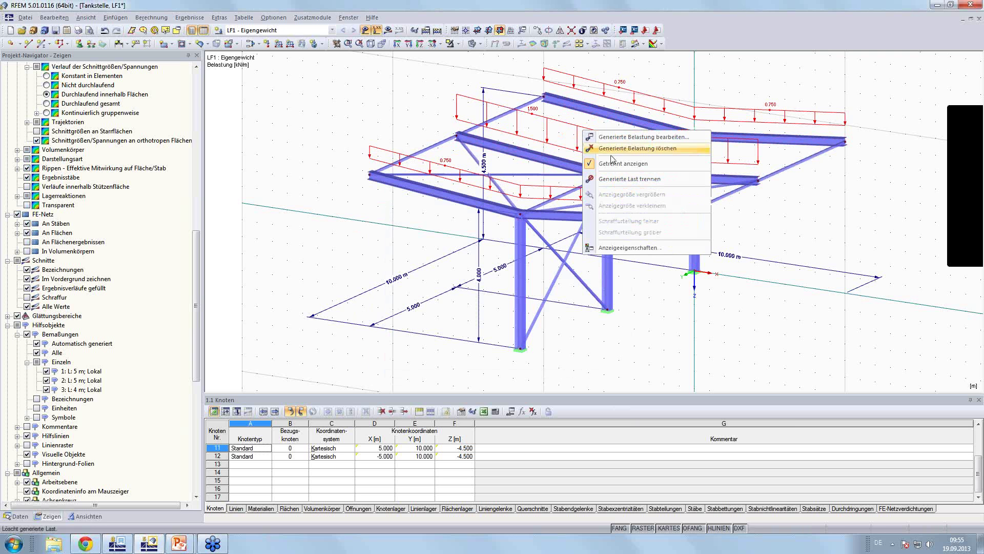
left_click(589, 164)
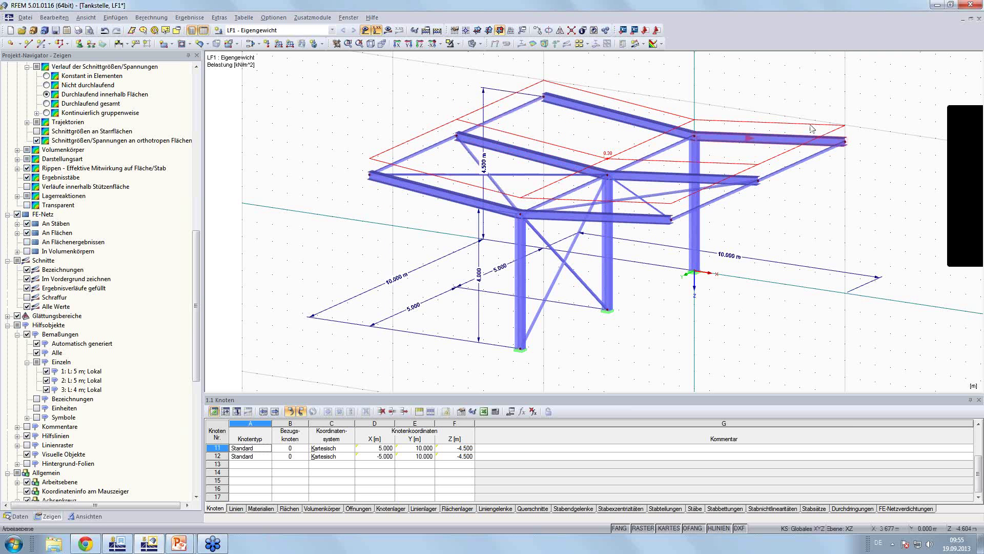
right_click(602, 158)
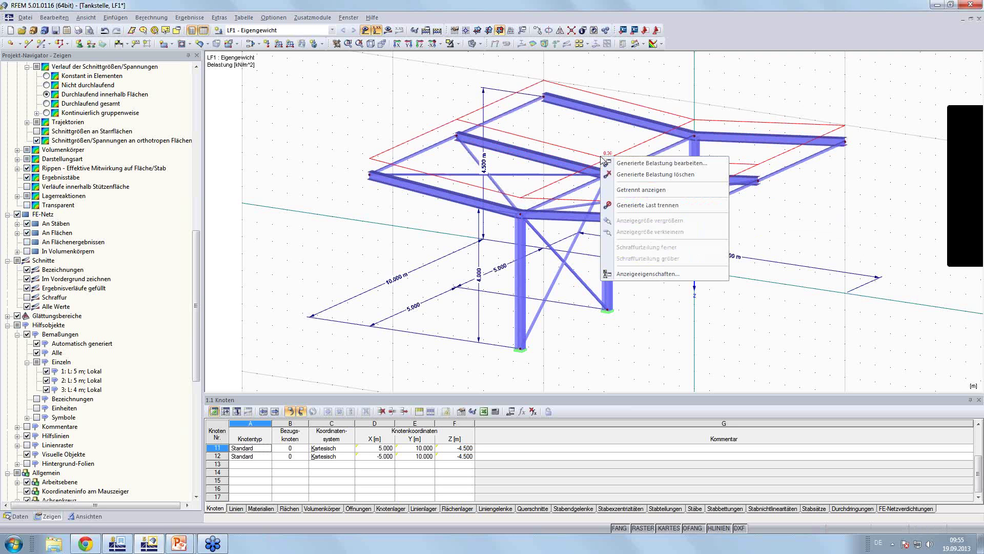
left_click(639, 192)
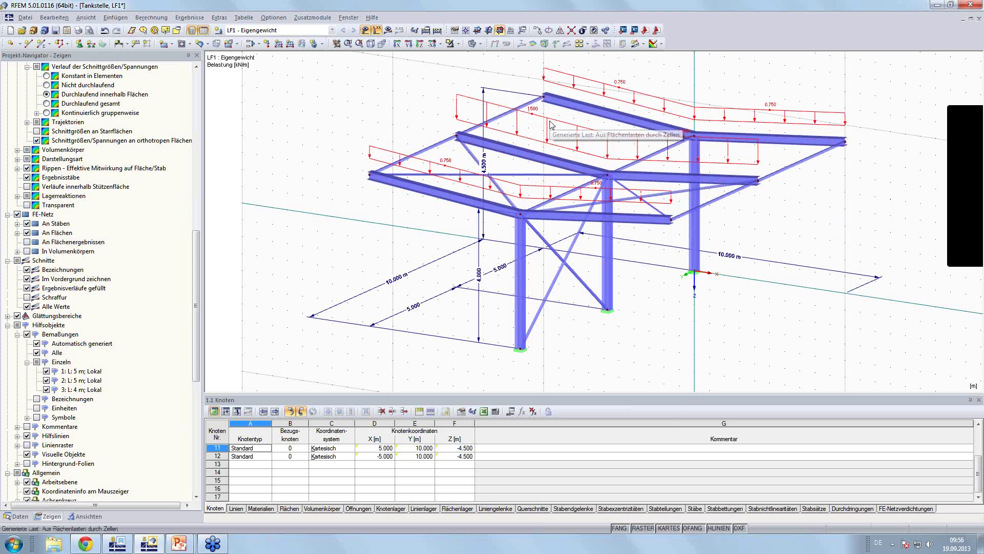
double_click(549, 125)
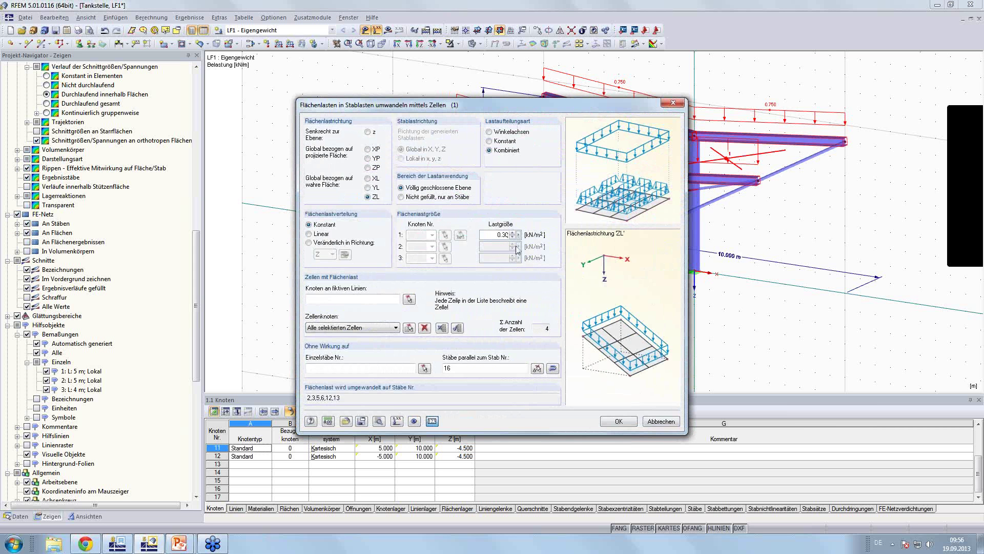
left_click(654, 420)
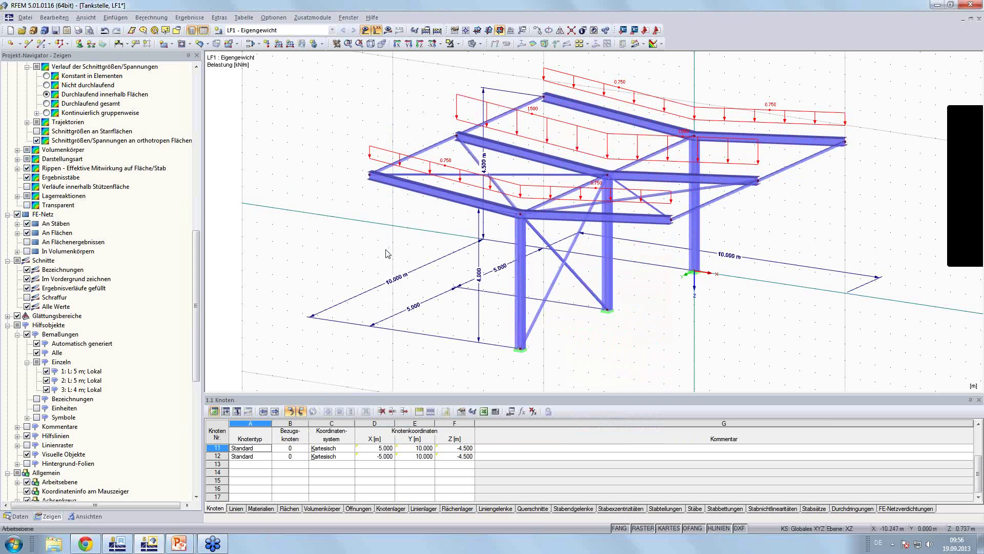
left_click(498, 359)
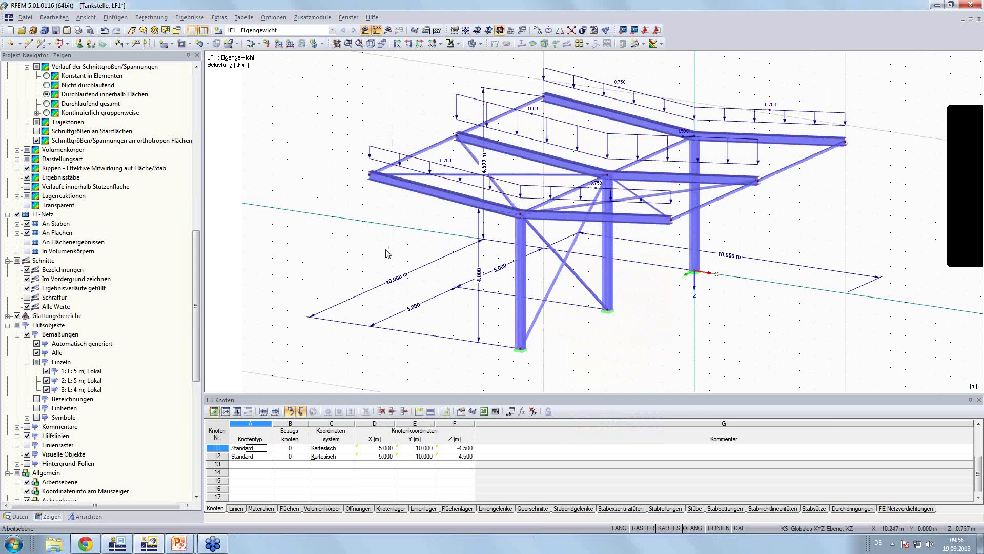
Set parameter Breite to 12 m and Rahmenabstand to 6 m, applying each to the model
left_click(511, 412)
double_click(226, 248)
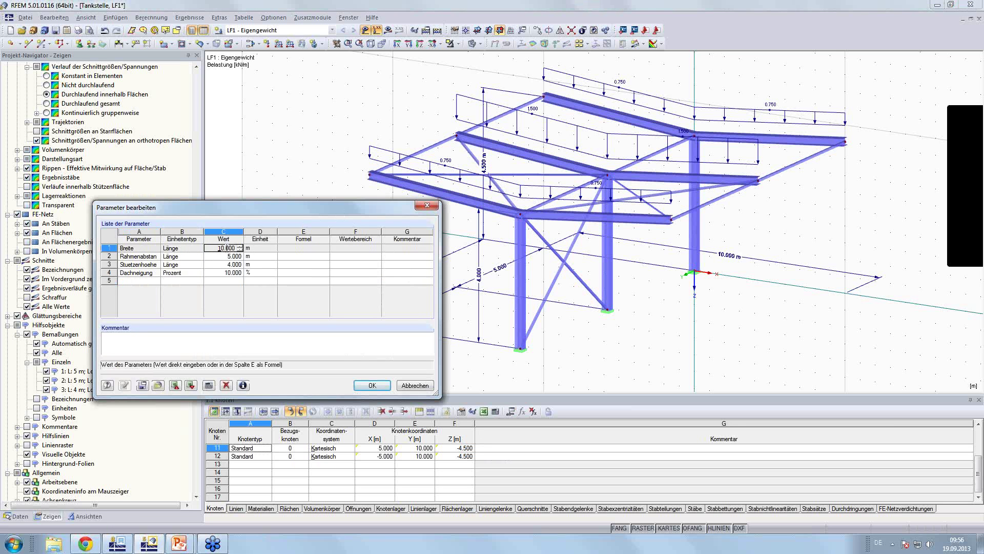
type("12")
key("Return")
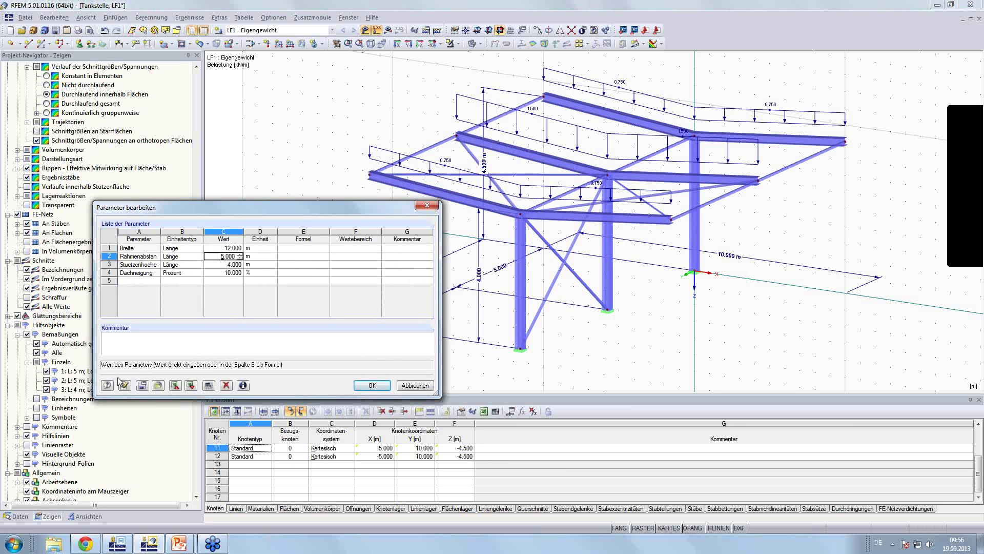
left_click(125, 388)
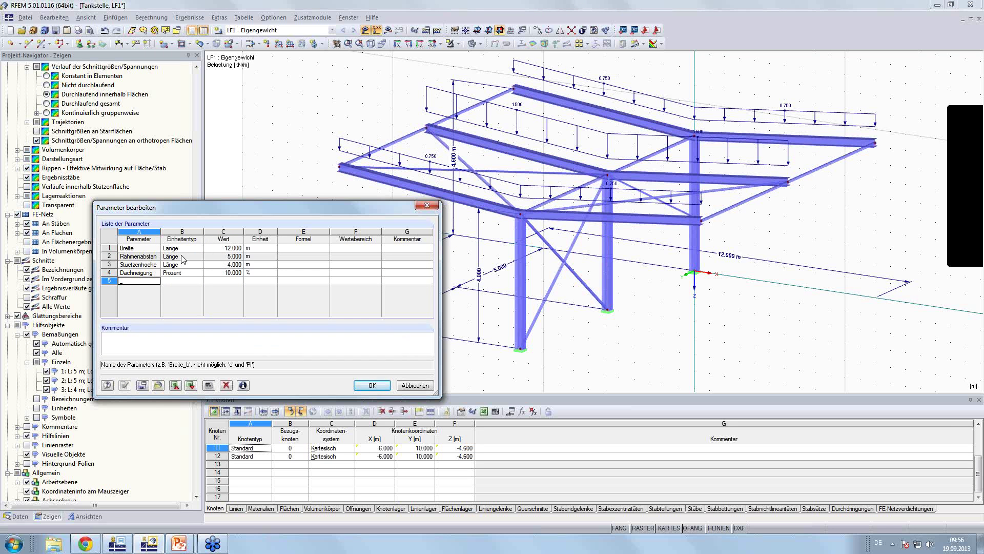
left_click(222, 256)
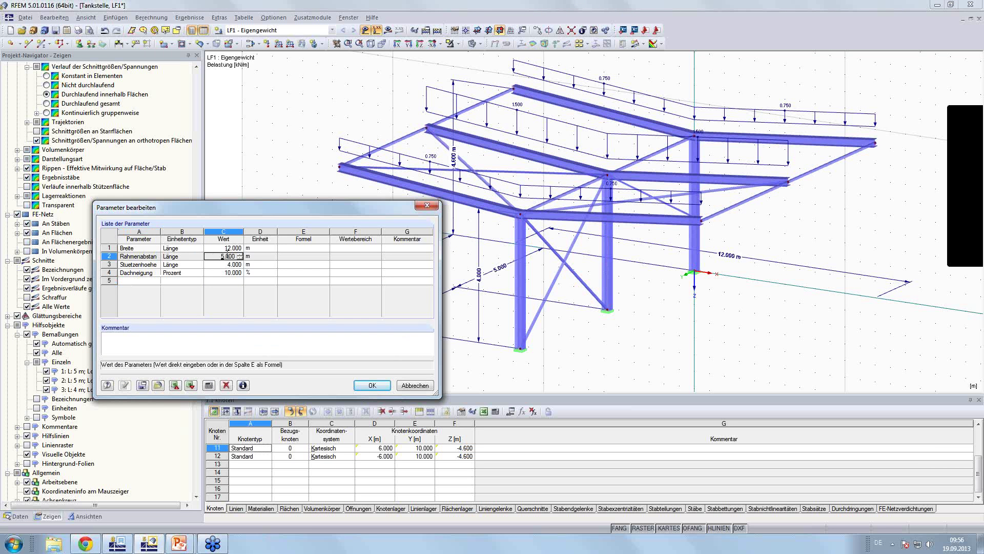
type("6")
key("Return")
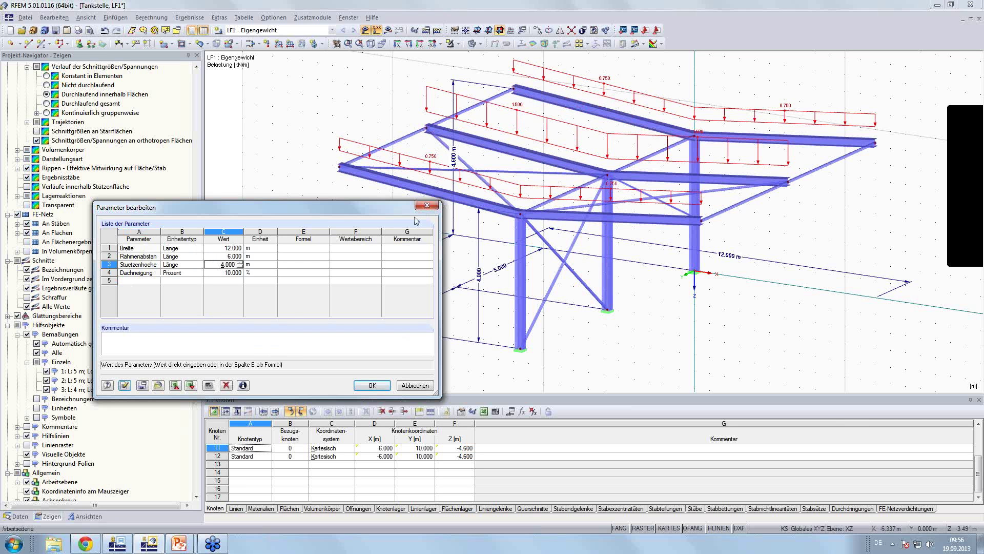
key("Return")
key("Return")
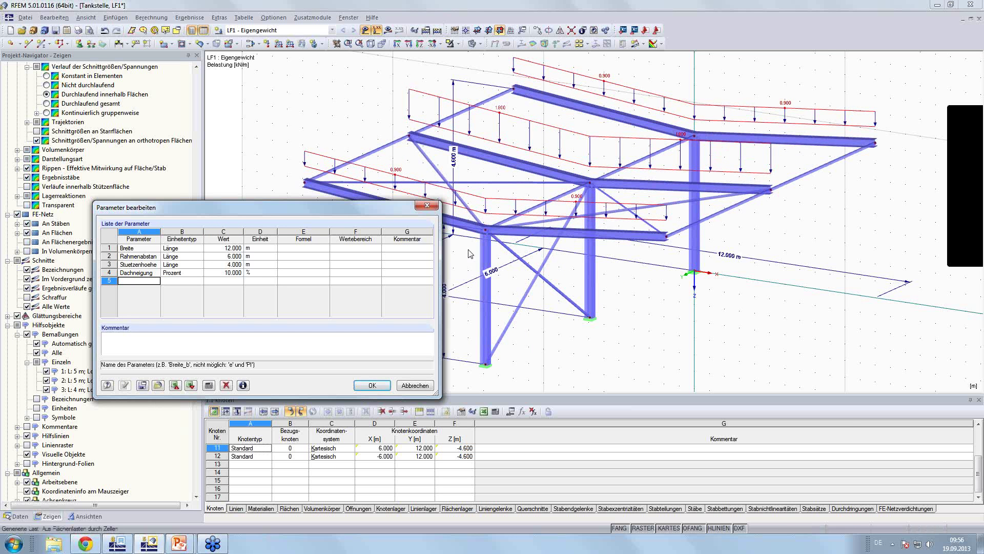
Set Stuetzenhoehe to 5 m and Dachneigung to 20 %, apply them, and close the parameter editor
left_click(219, 264)
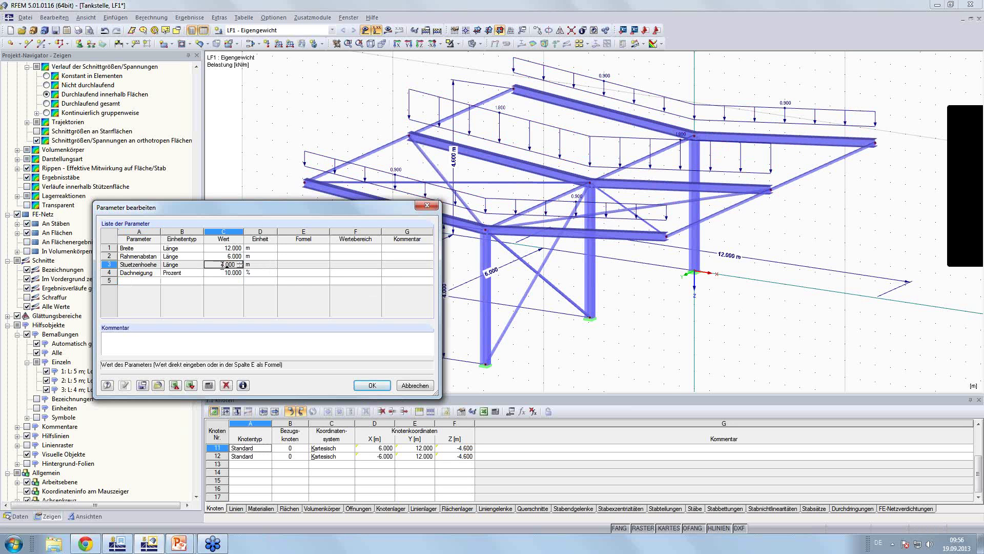
type("5")
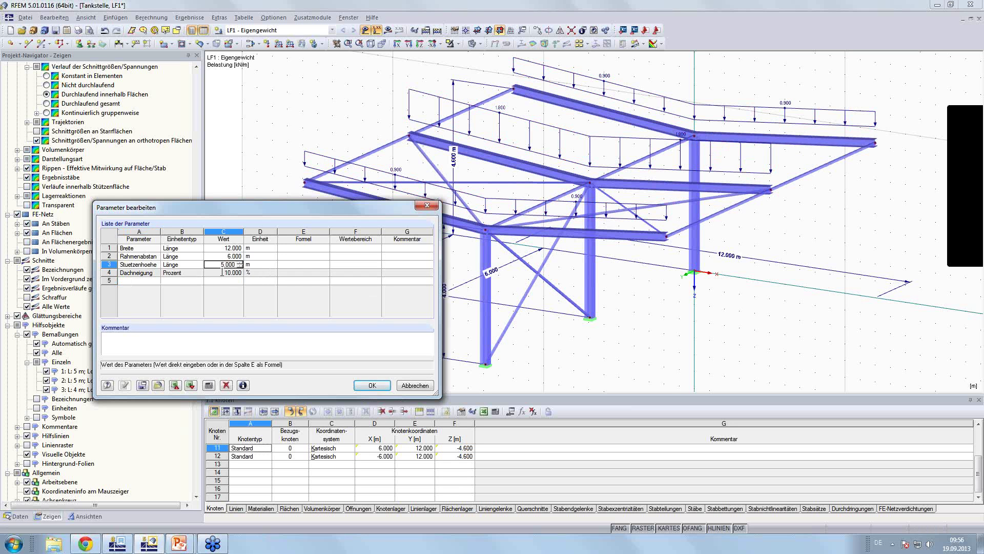
left_click(222, 273)
left_click(124, 386)
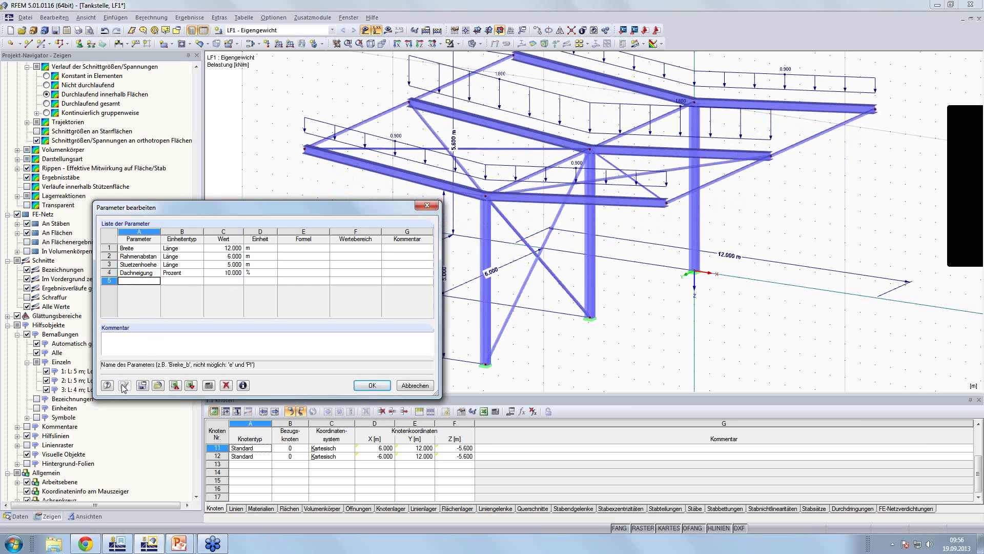
left_click(231, 275)
type("20.000")
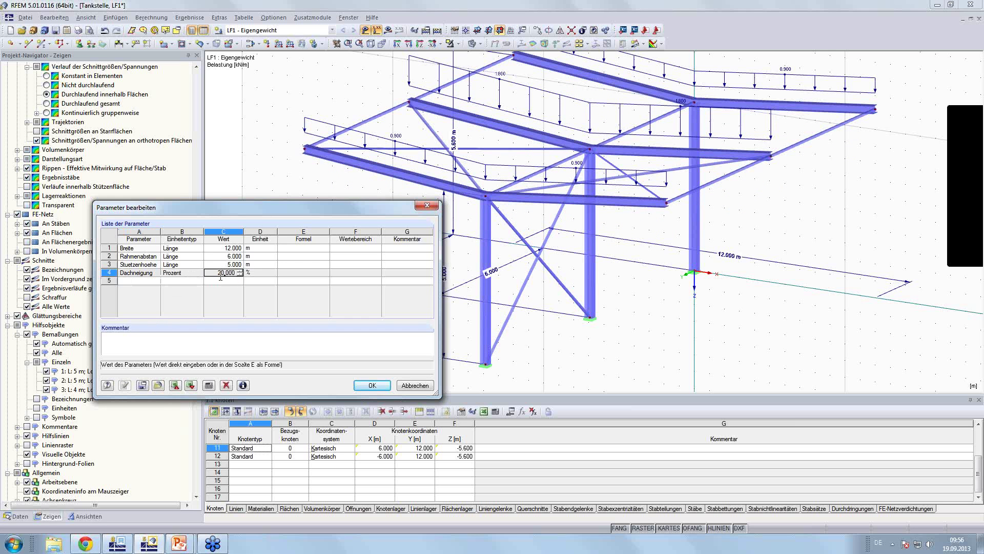
key("Return")
left_click(124, 386)
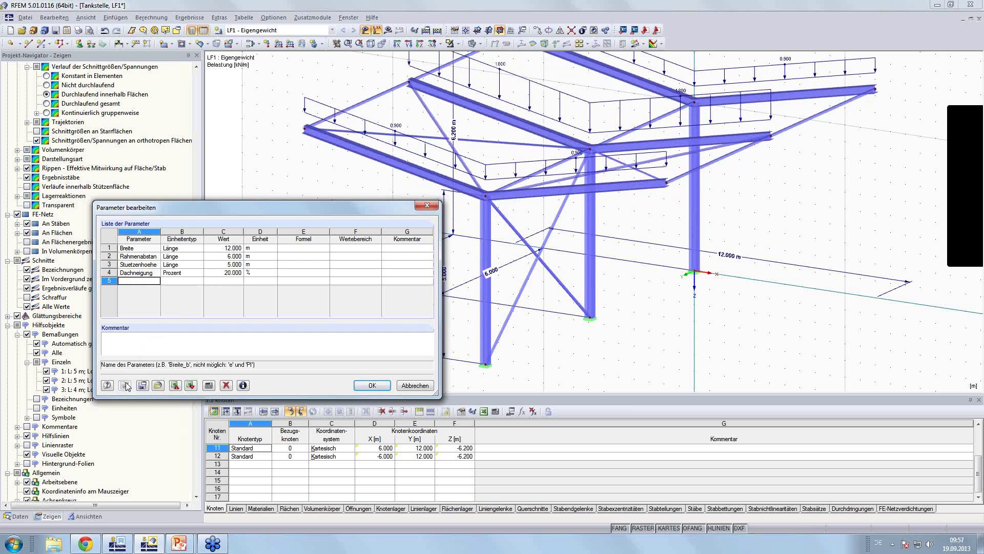
left_click(381, 389)
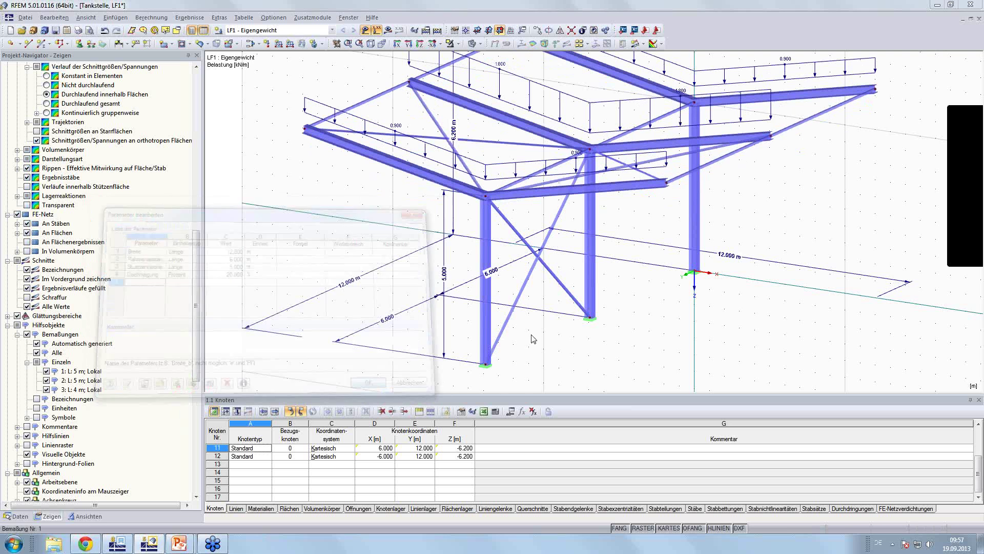
Save the entire selected canopy as block 'Tankstelle' under category Stäbe - 3D > Rahmen
middle_click_drag(623, 292, 623, 311)
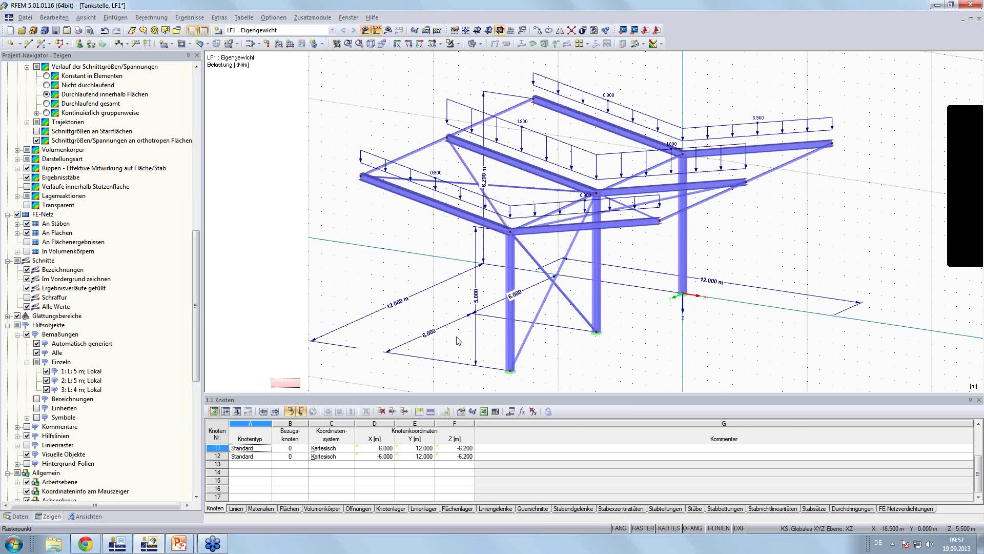
left_click_drag(459, 341, 908, 66)
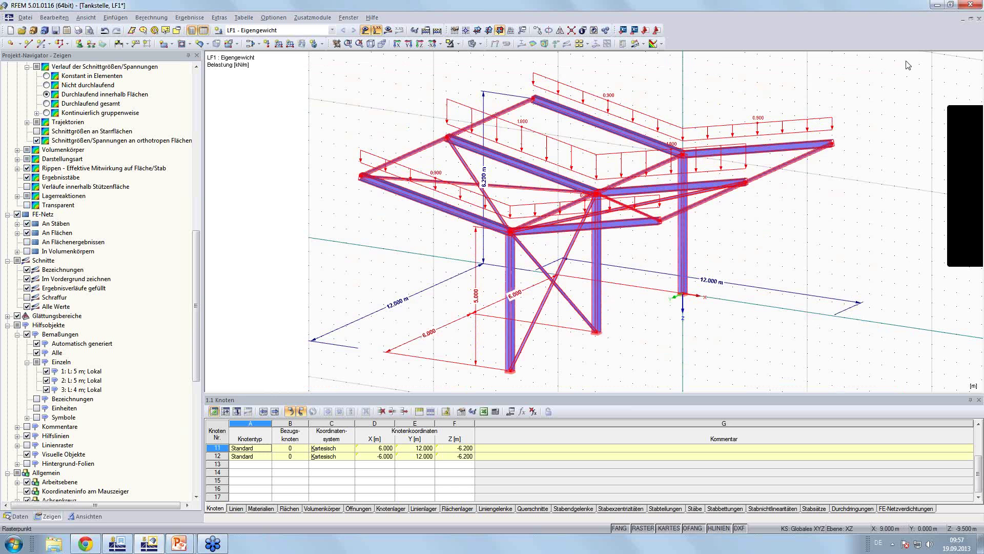
left_click(25, 17)
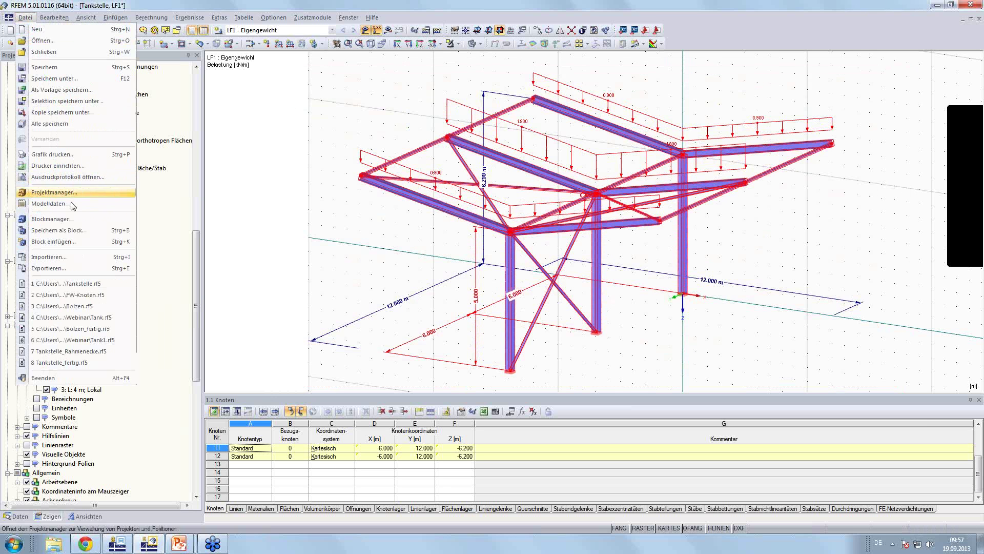
left_click(72, 231)
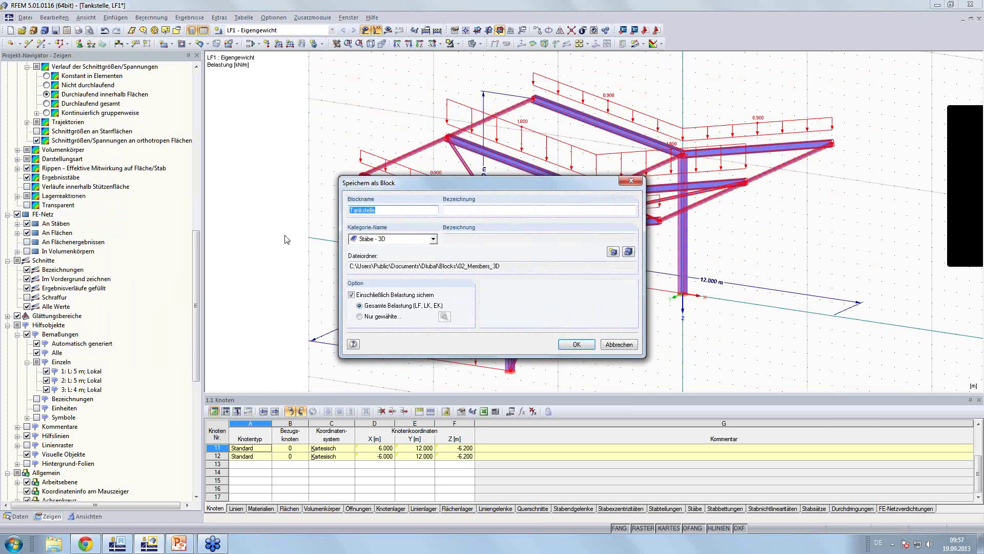
left_click(433, 239)
left_click(354, 261)
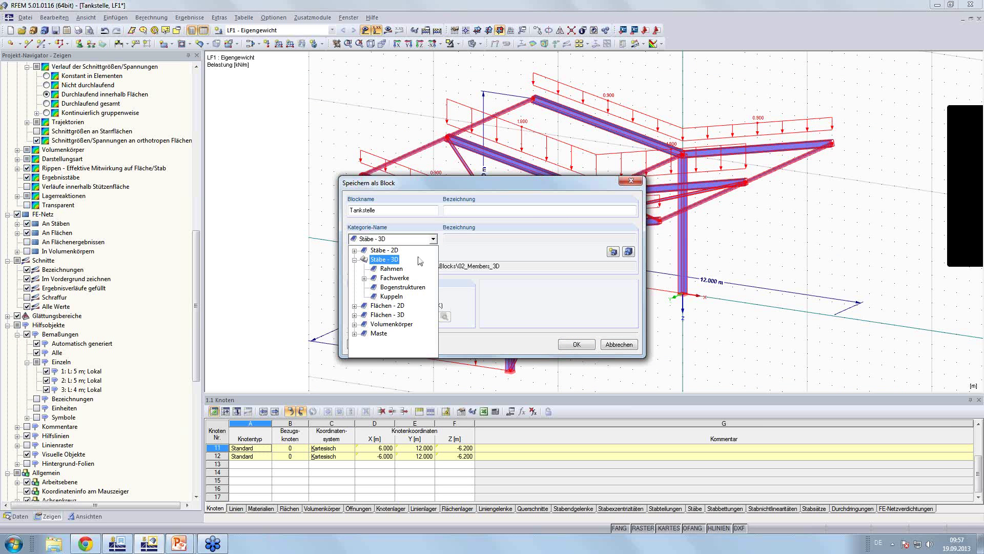
left_click(393, 270)
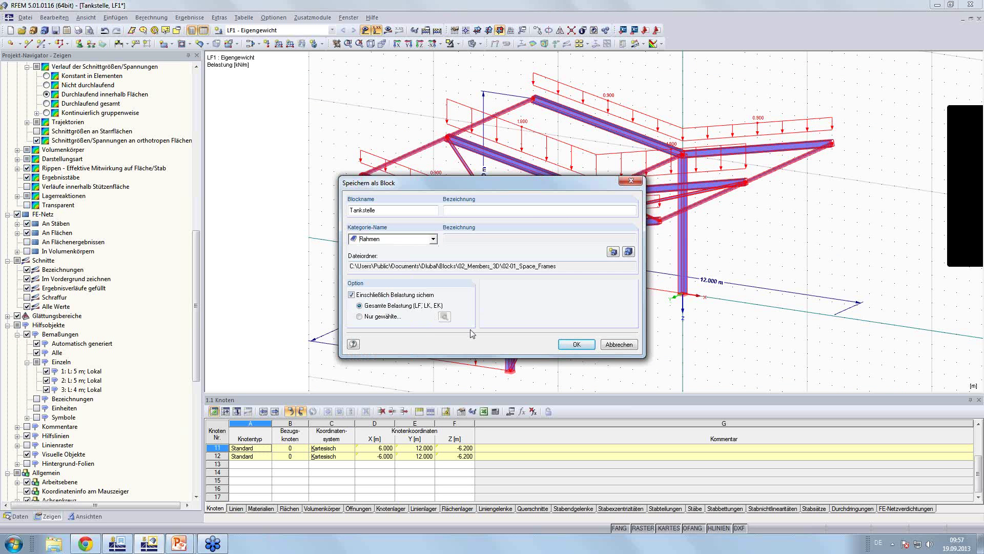
left_click(576, 344)
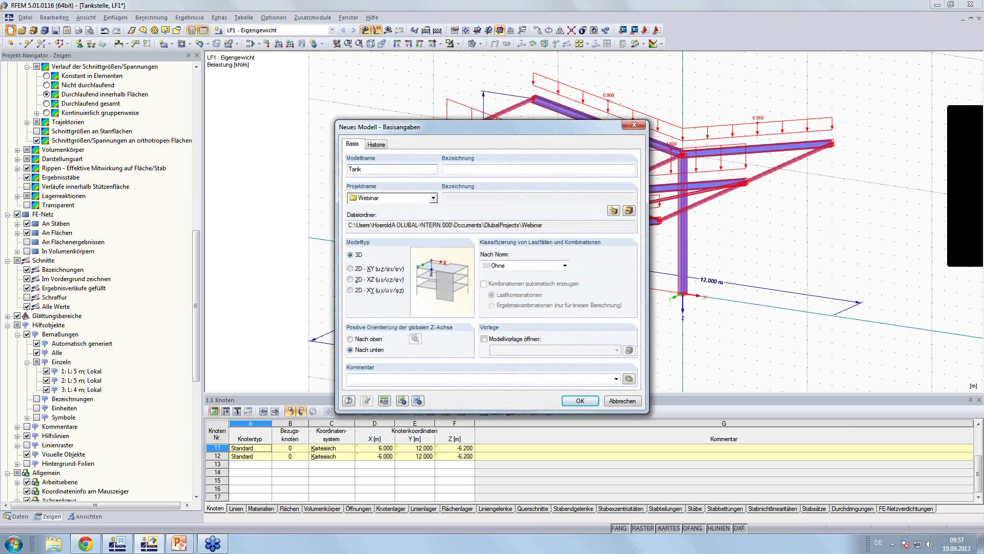
Name the new model Tank1 and create it
type("1")
left_click(575, 400)
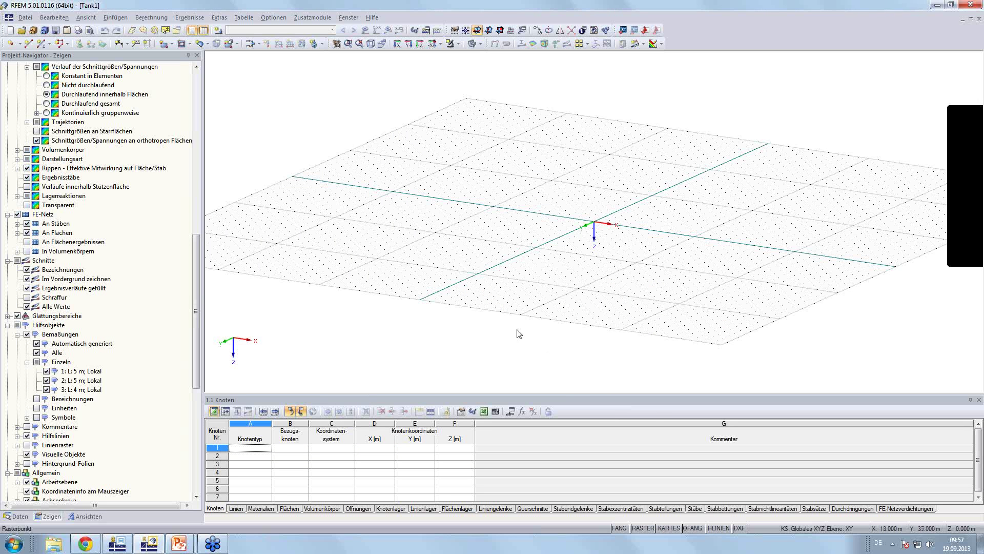
Browse the block library categories and pick the Tankstelle block from Stäbe - 3D > Rahmen
left_click(25, 17)
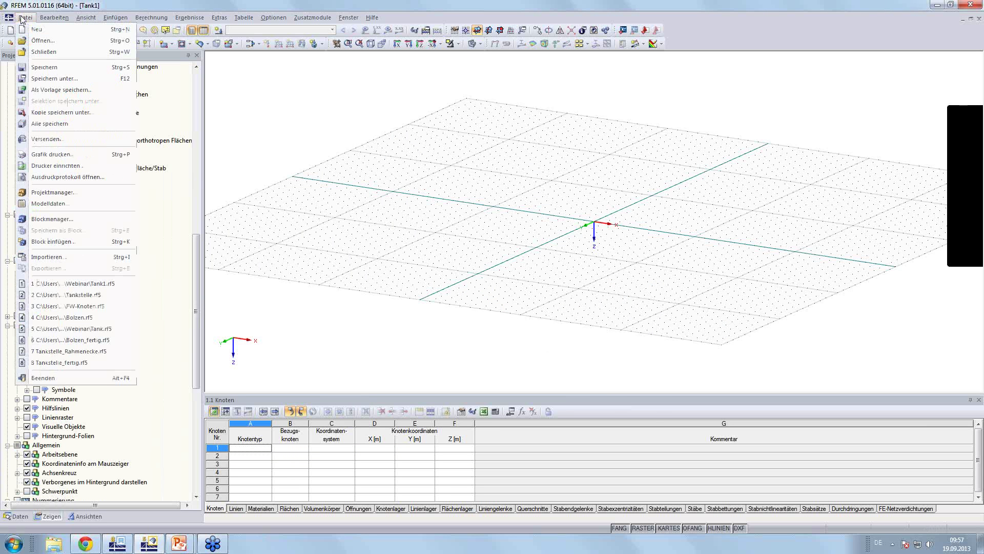
left_click(74, 241)
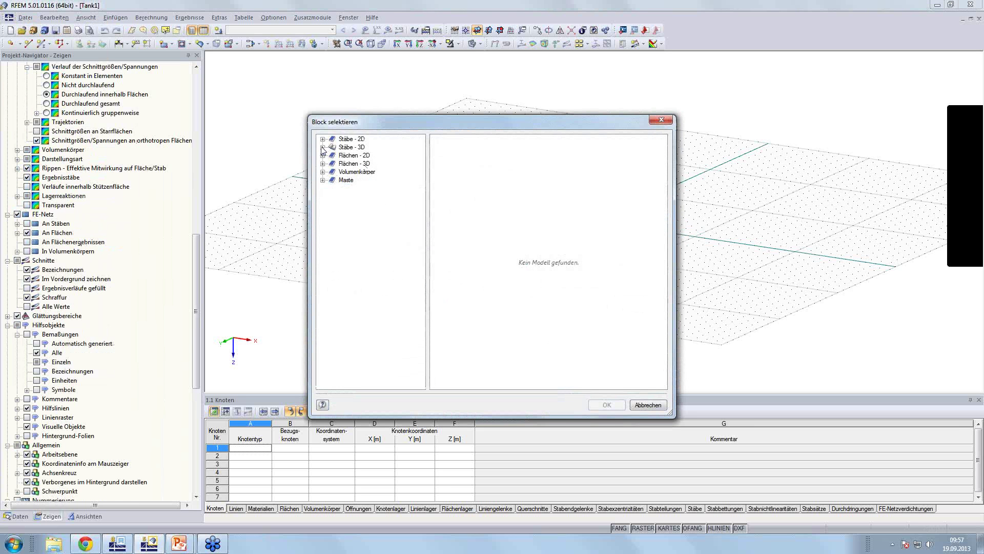
left_click(323, 148)
left_click(359, 156)
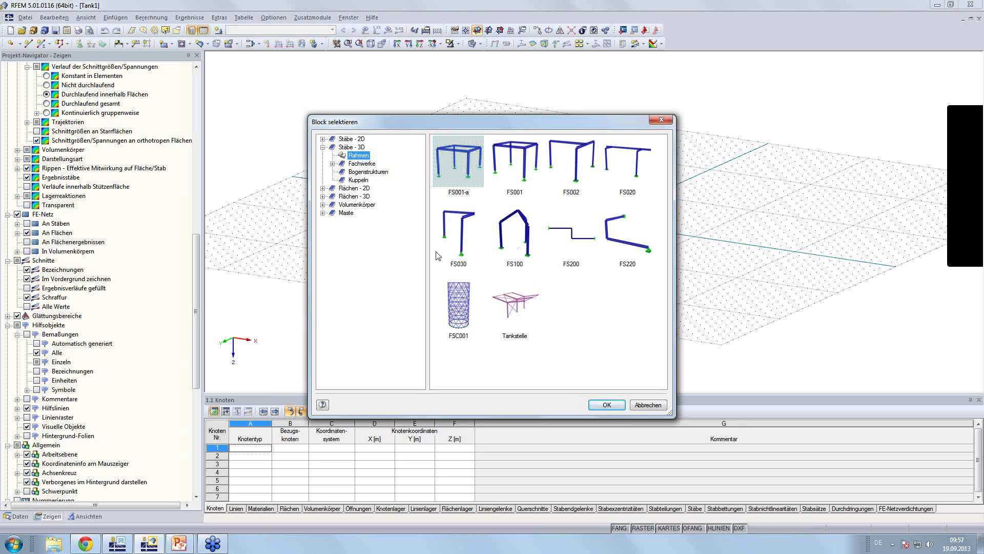
left_click(323, 139)
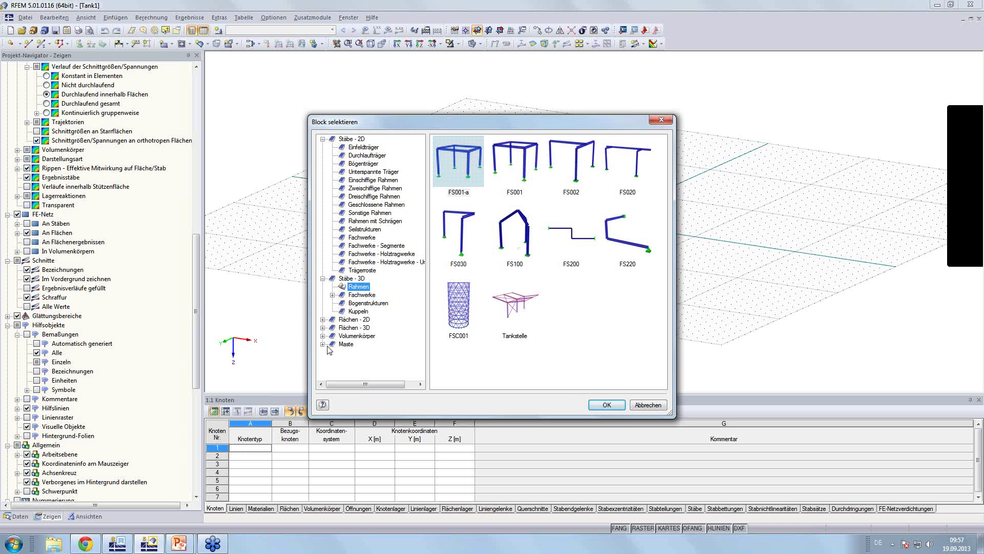
left_click(323, 328)
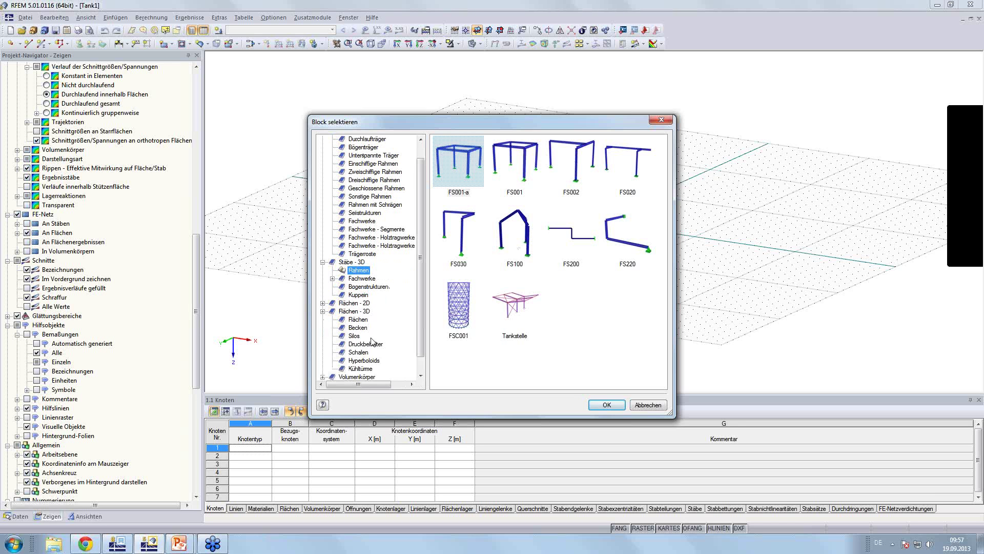
left_click(354, 336)
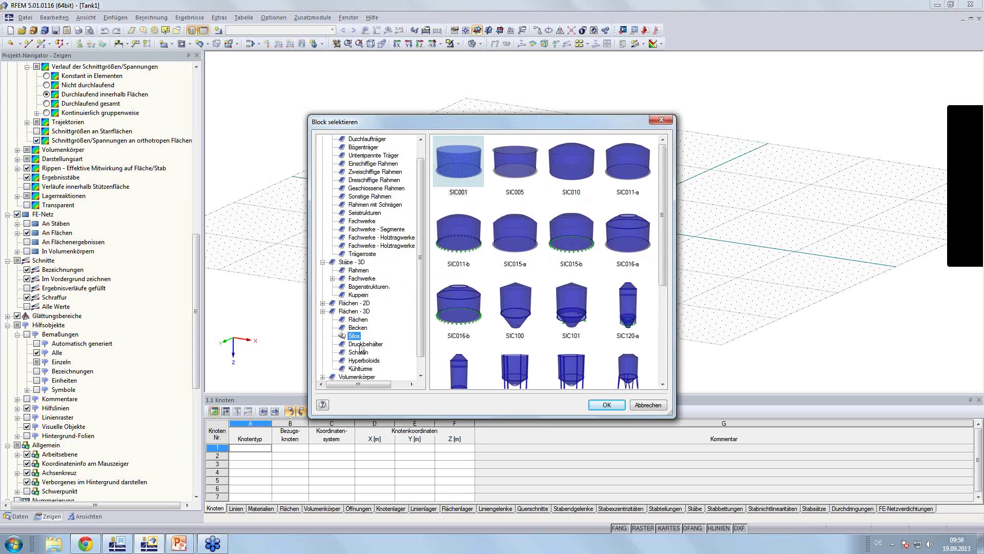
left_click(362, 345)
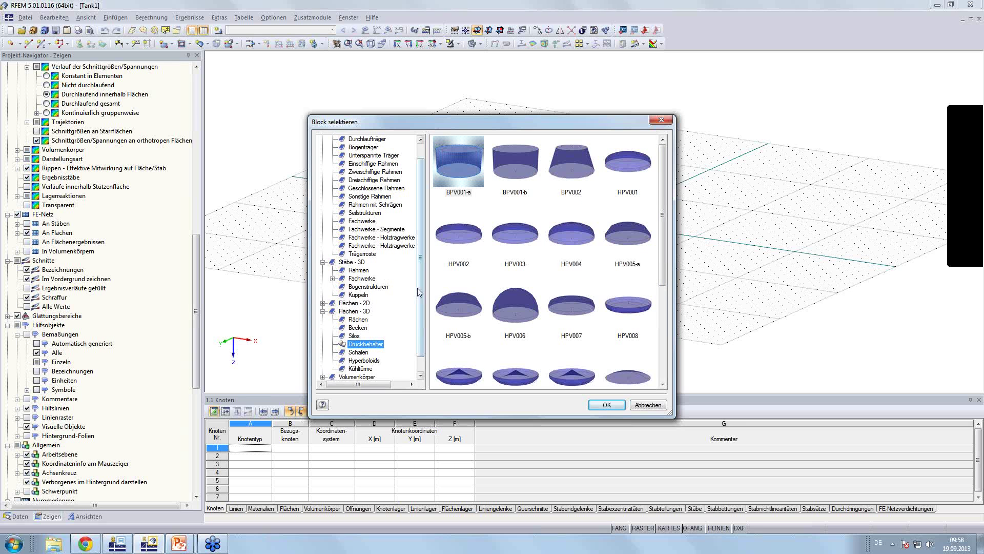
left_click_drag(421, 292, 422, 236)
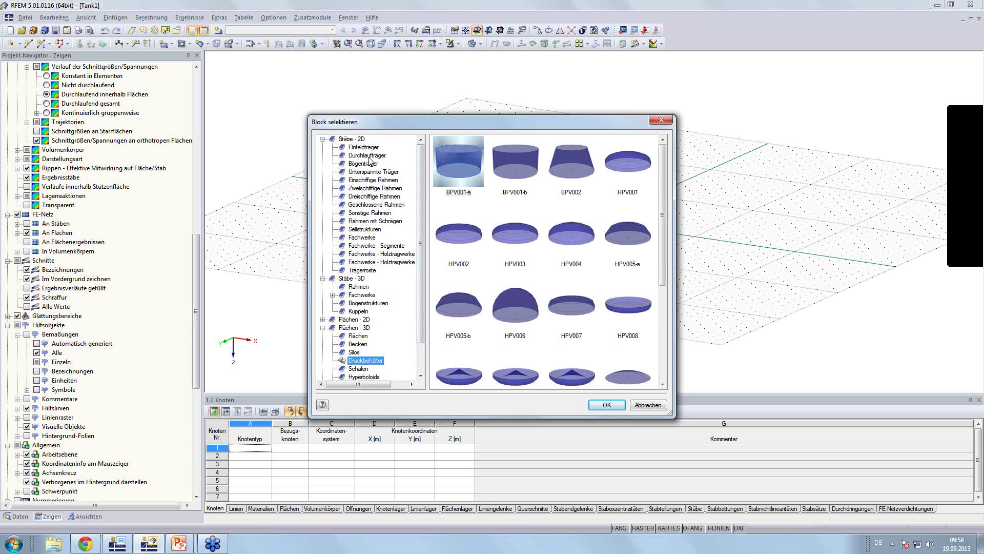
left_click(359, 287)
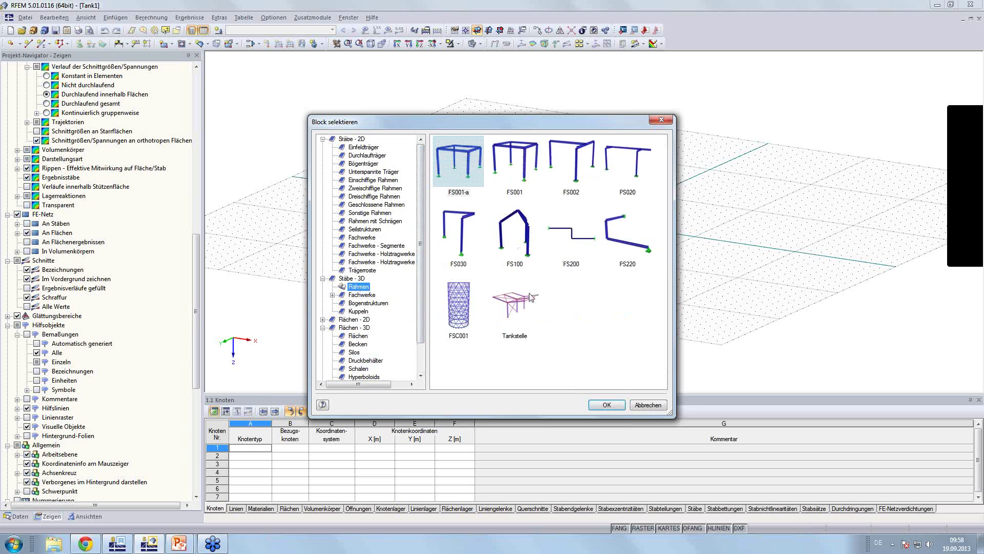
left_click(515, 305)
left_click(607, 405)
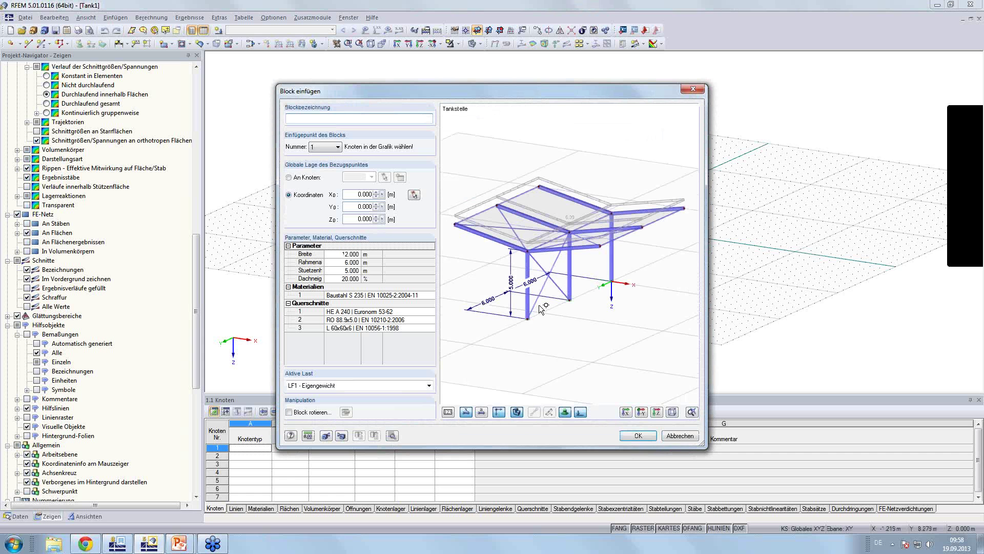
Enter block parameters Rahmenabstand 5, Breite 10, Stuetzenhoehe 4 and Dachneigung 15 %
left_click(342, 254)
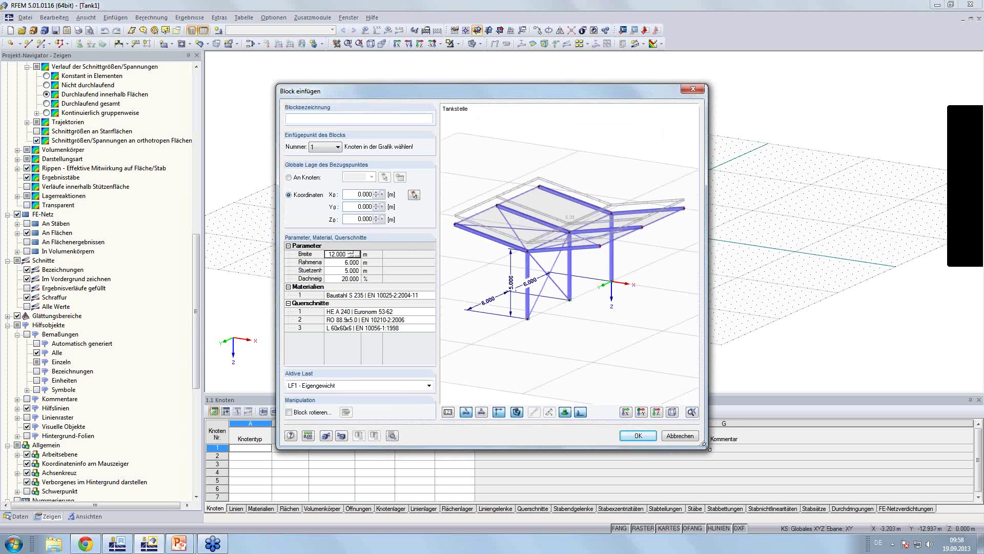
left_click_drag(706, 447, 820, 459)
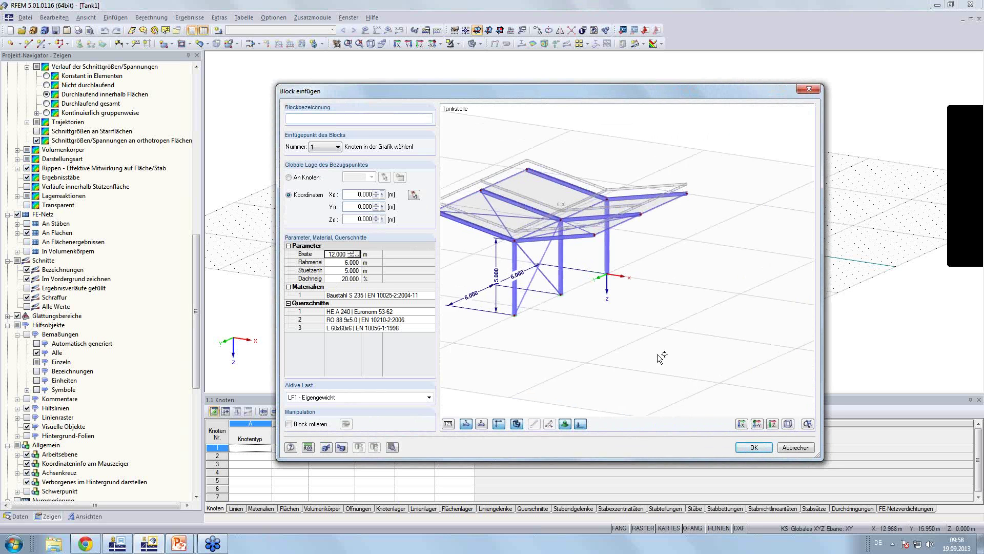
scroll(681, 340, "up", 3)
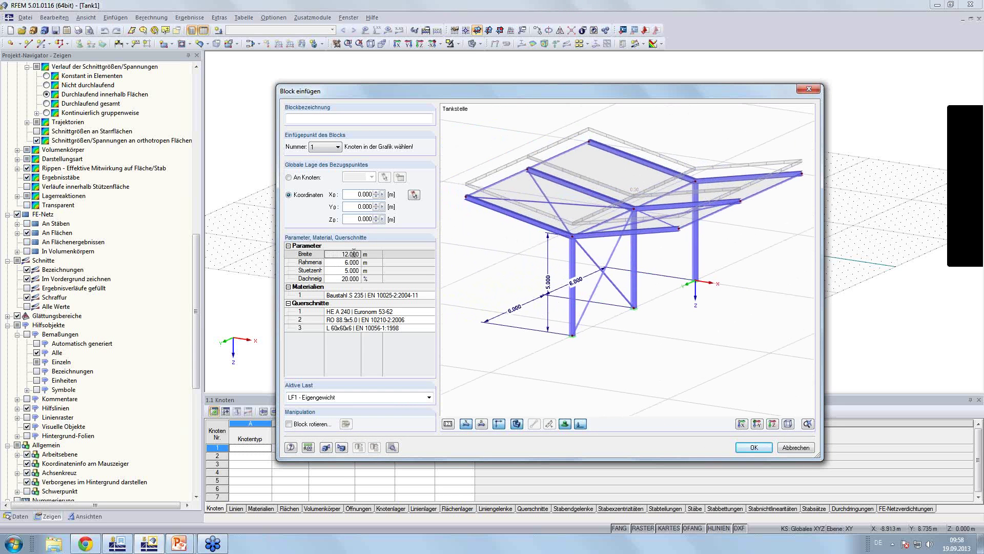
left_click(342, 262)
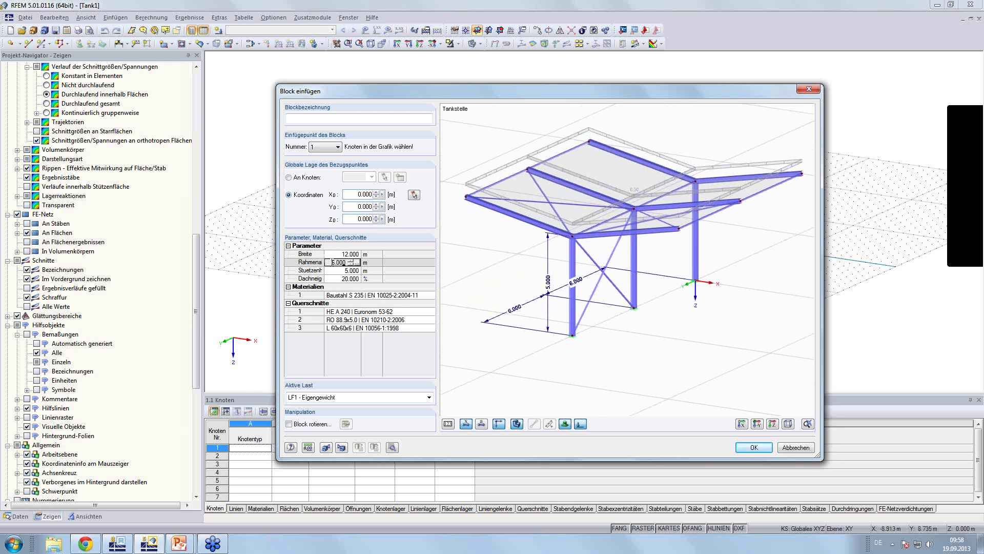
type("5")
left_click(343, 255)
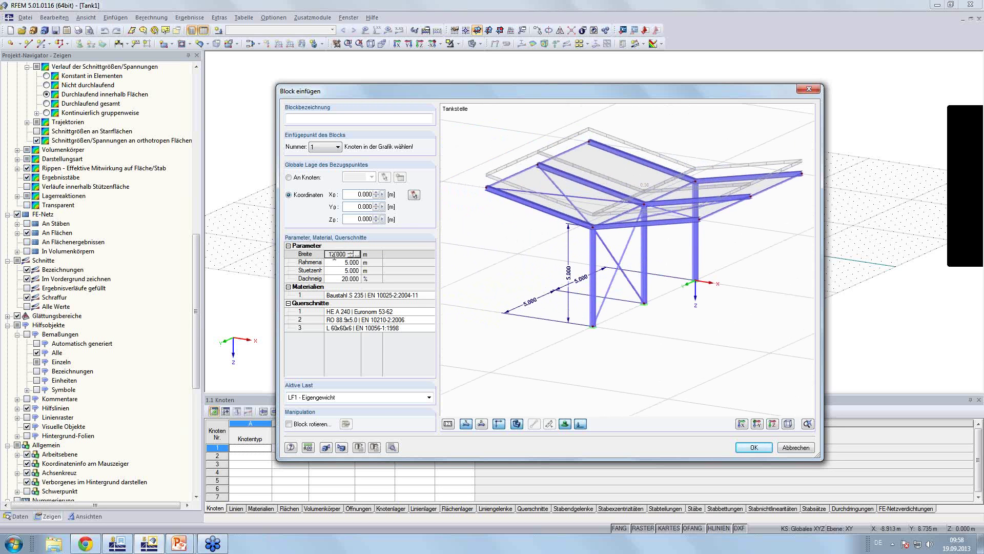
type("10")
left_click(336, 270)
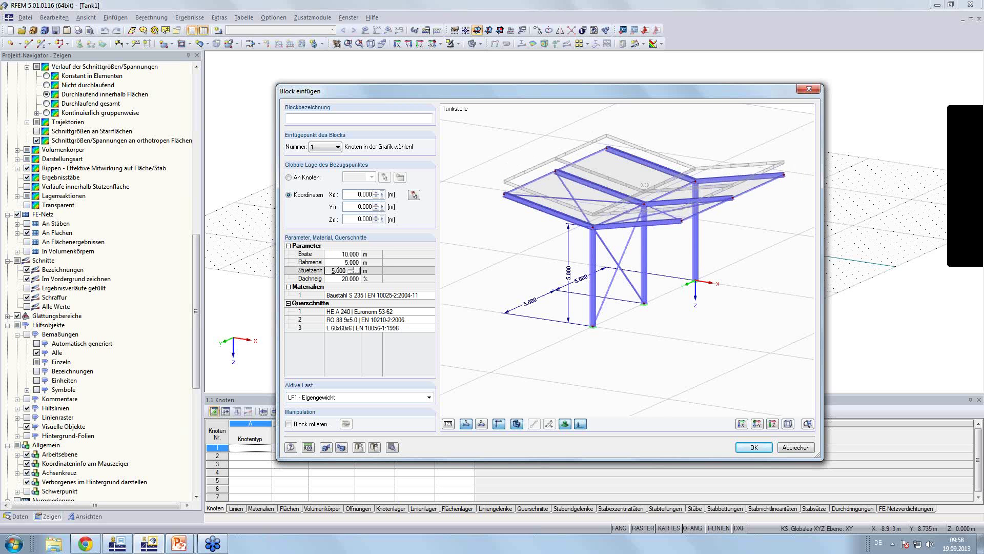
type("4")
left_click(335, 279)
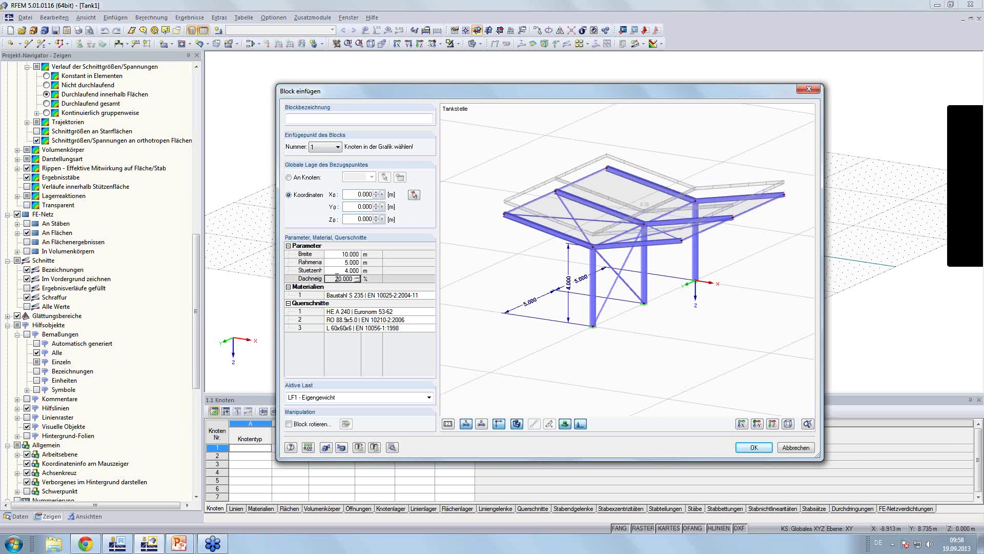
type("15")
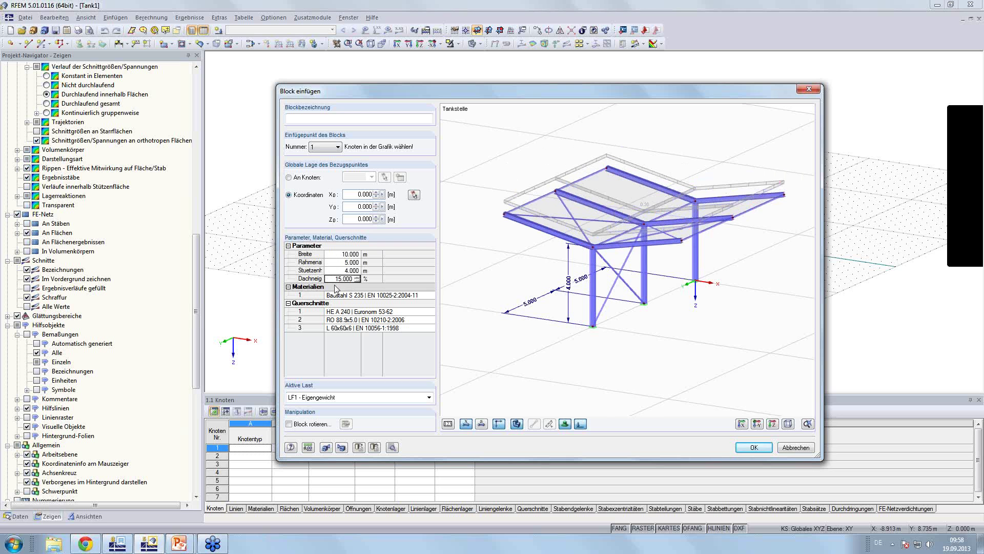
left_click(336, 286)
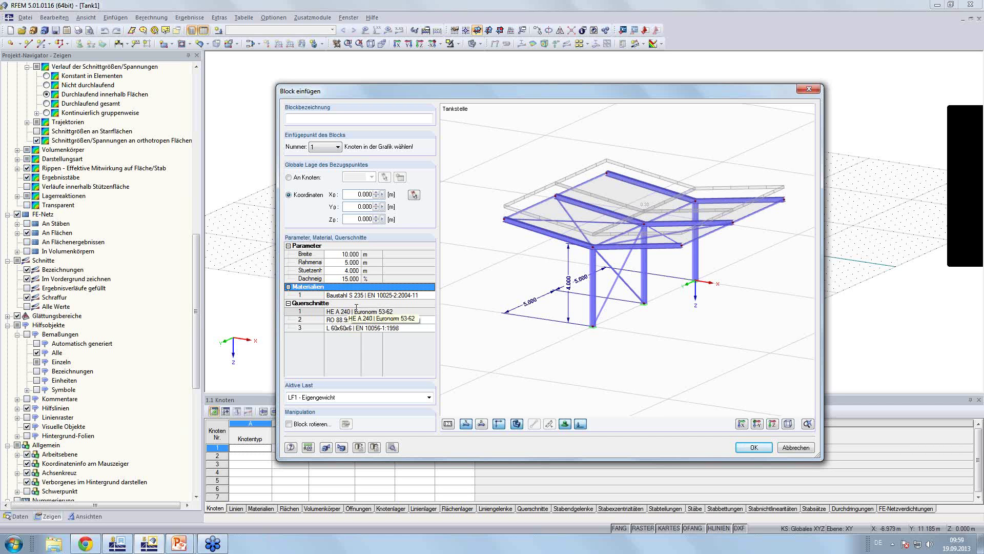
Insert the block using 'Alles löschen und mit Formeln einfügen' with dimensions, then display its loads
left_click(392, 447)
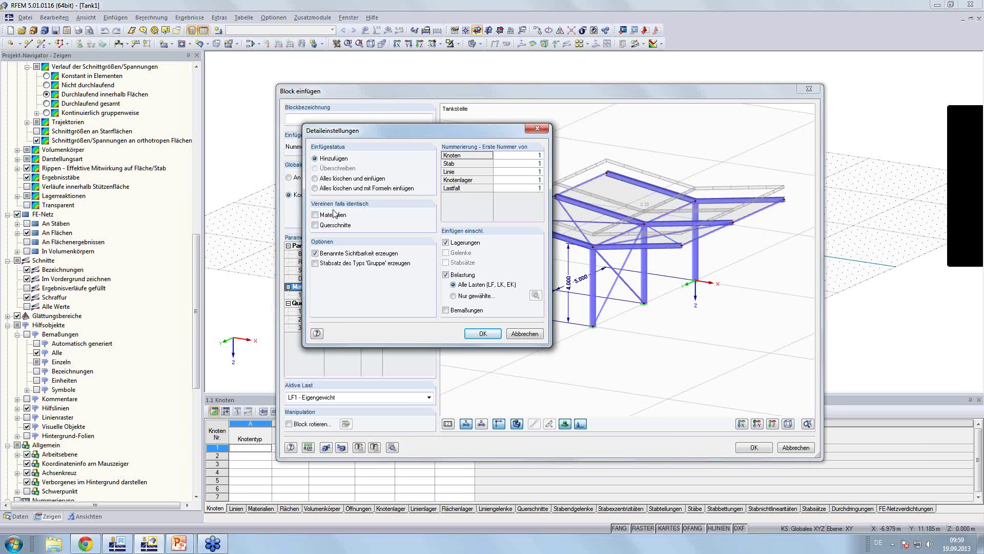
left_click(316, 189)
left_click(455, 312)
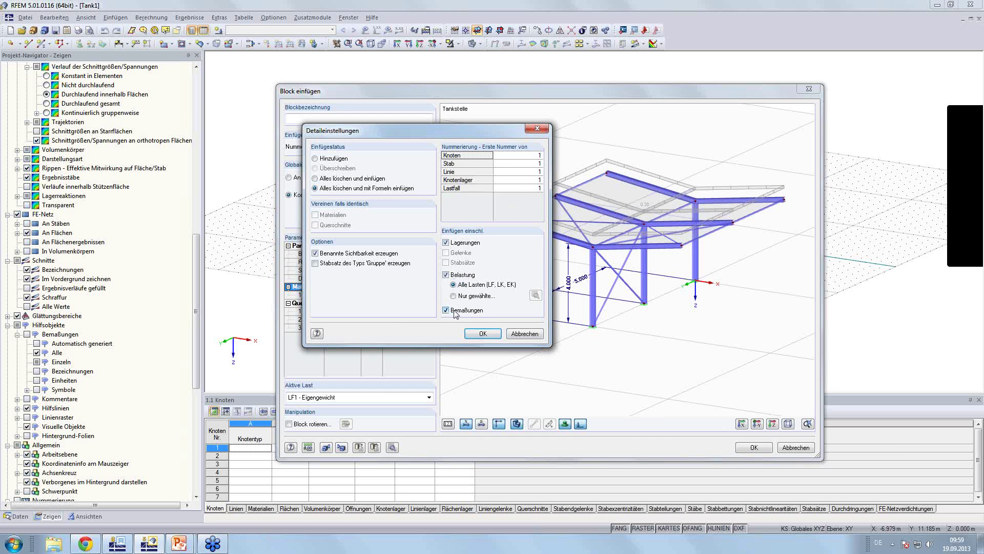
left_click(483, 334)
left_click(753, 448)
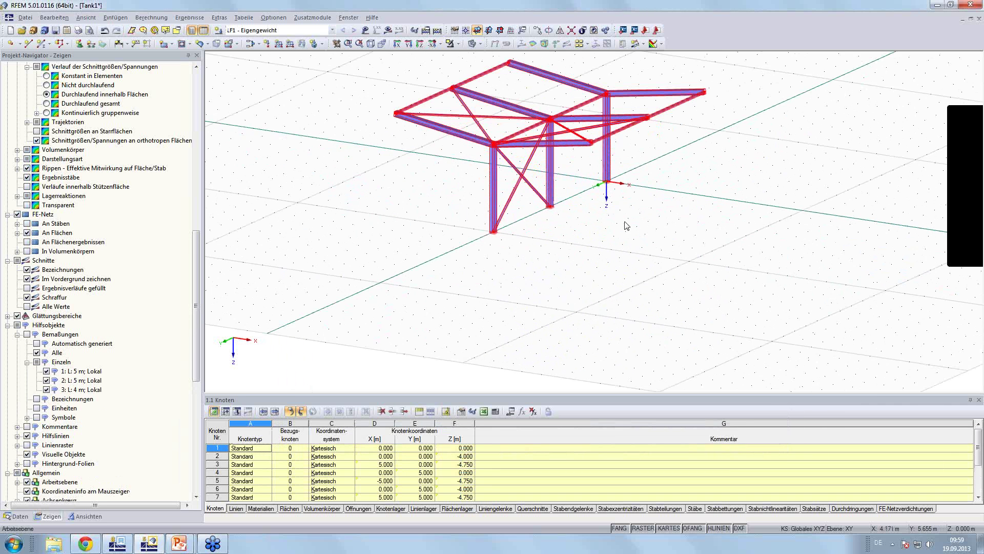
left_click(365, 30)
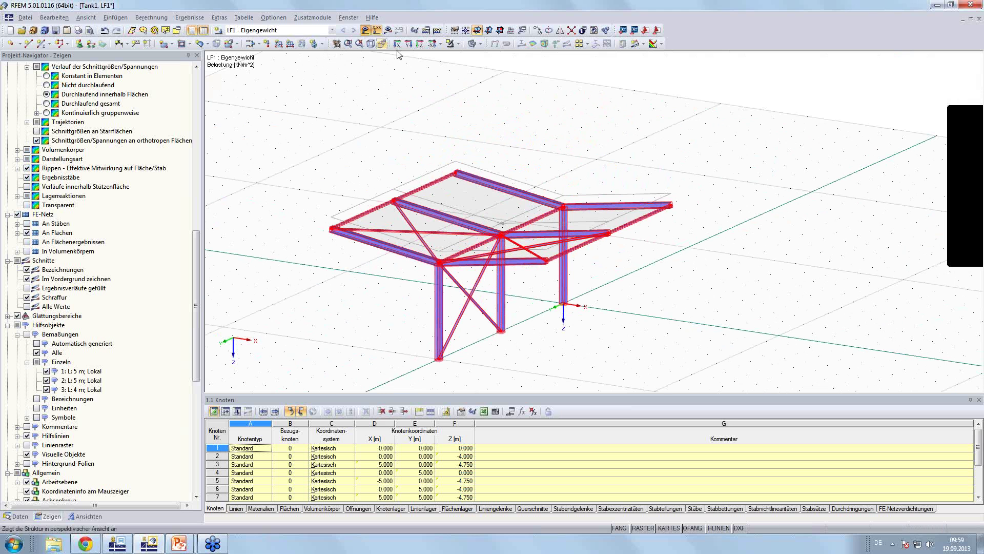
right_click(470, 212)
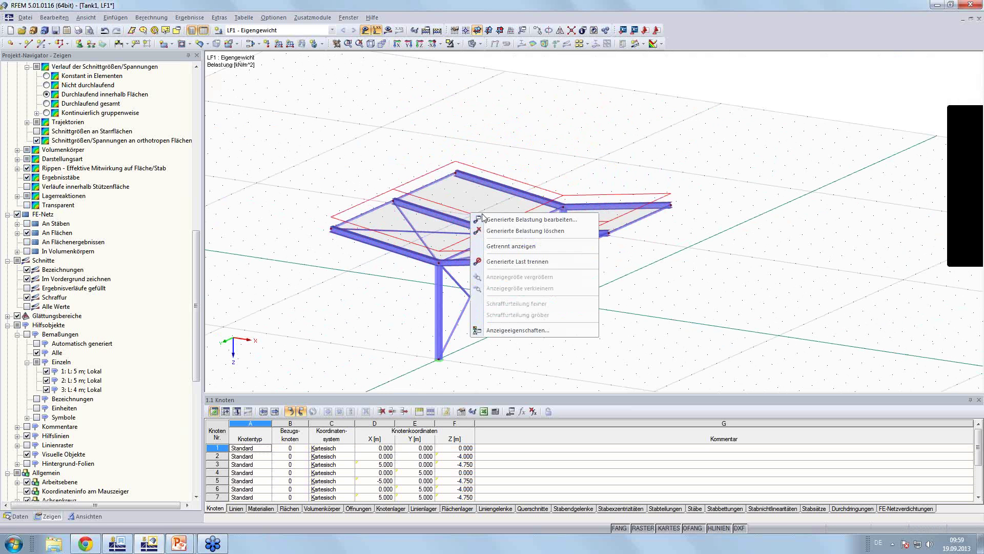
Show the generated load as separate 0.750 and 1.500 member loads, with automatic dimension lines
left_click(512, 247)
middle_click_drag(562, 334, 631, 285)
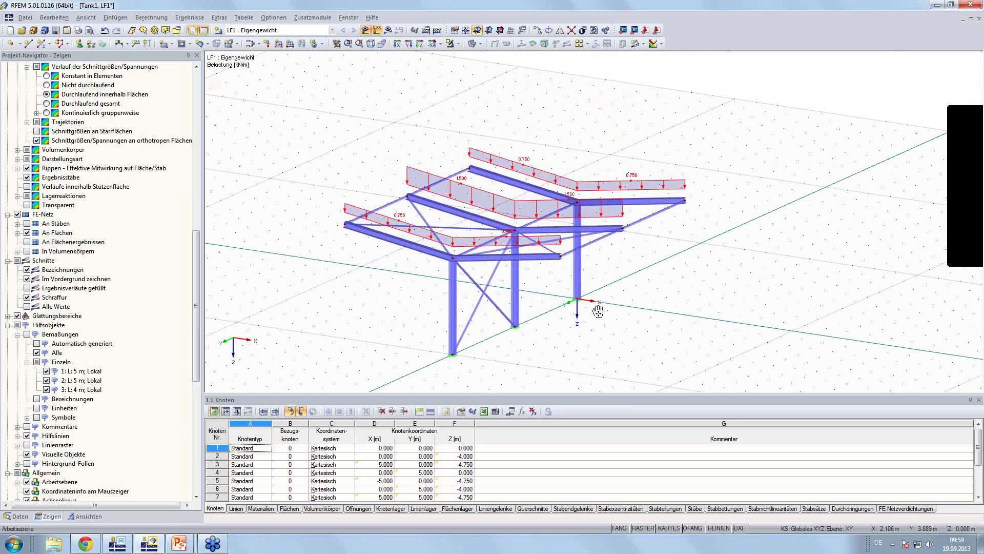
left_click(28, 334)
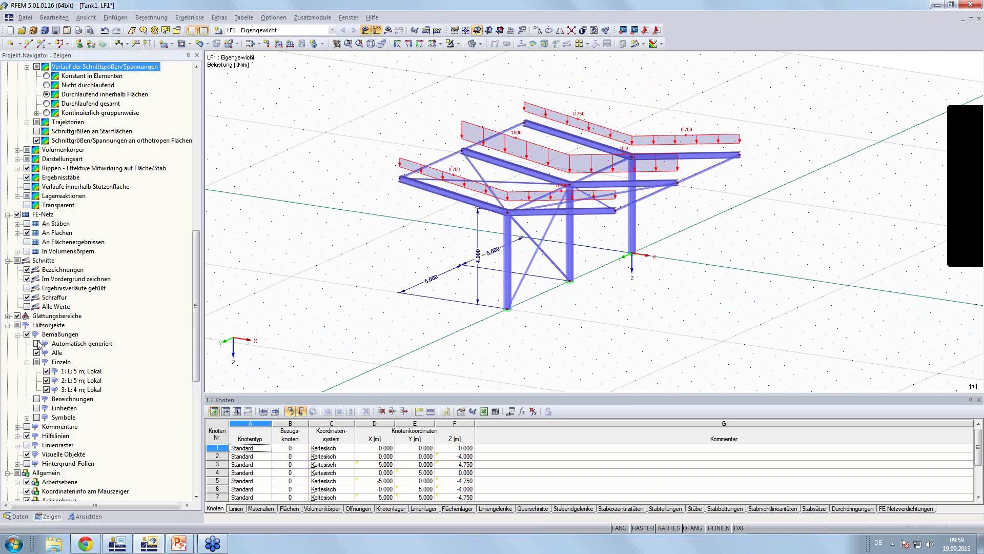
left_click(37, 343)
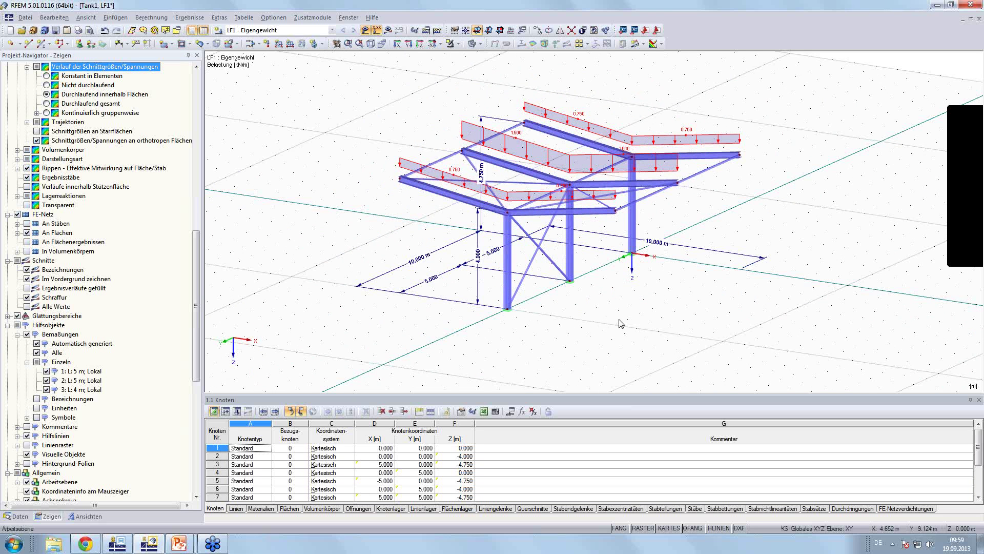
scroll(585, 315, "up", 1)
mouse_move(638, 295)
middle_mouse_down()
mouse_move(696, 333)
mouse_move(707, 327)
middle_mouse_up()
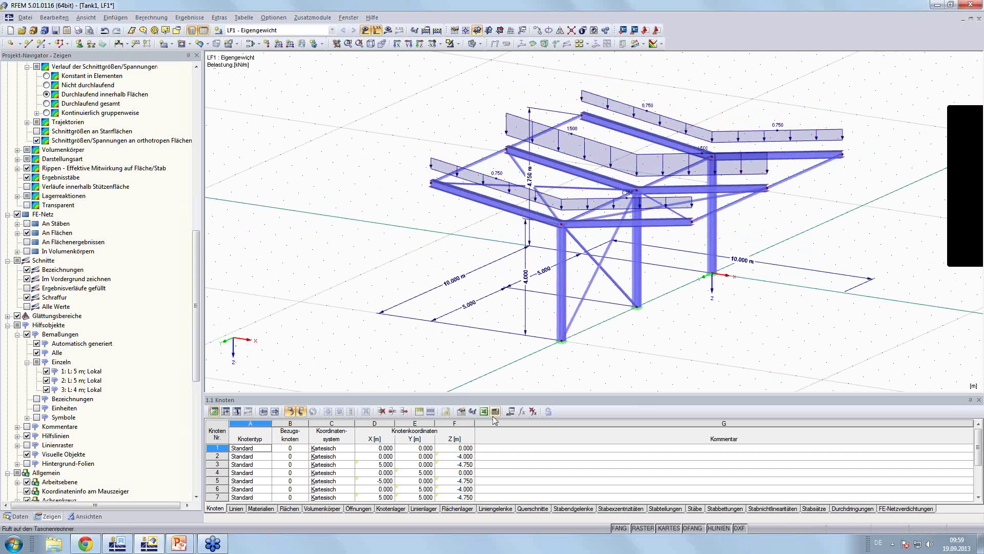
Set the Breite parameter to 15 m and regenerate the canopy at 15.000 m span
left_click(511, 412)
left_click(226, 248)
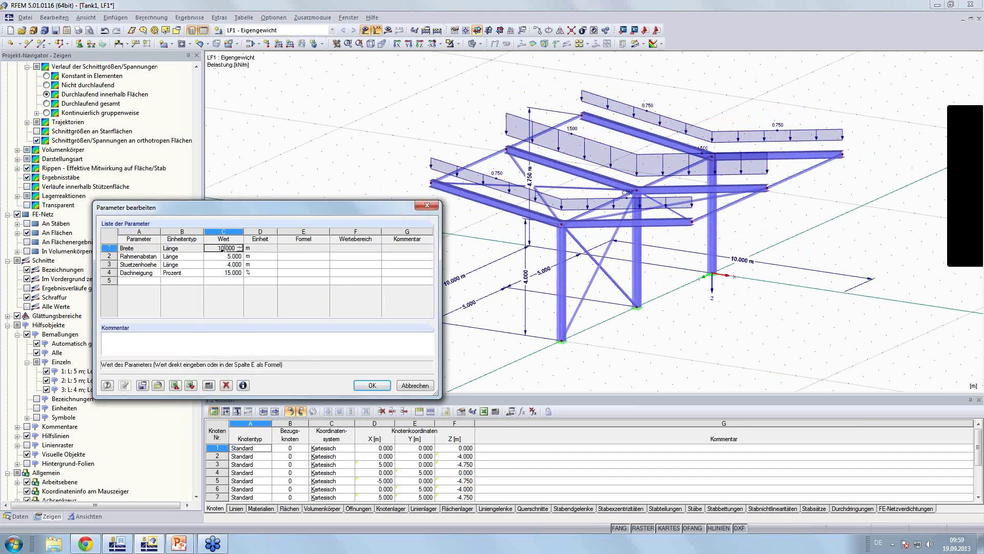
type("15.000")
key("Return")
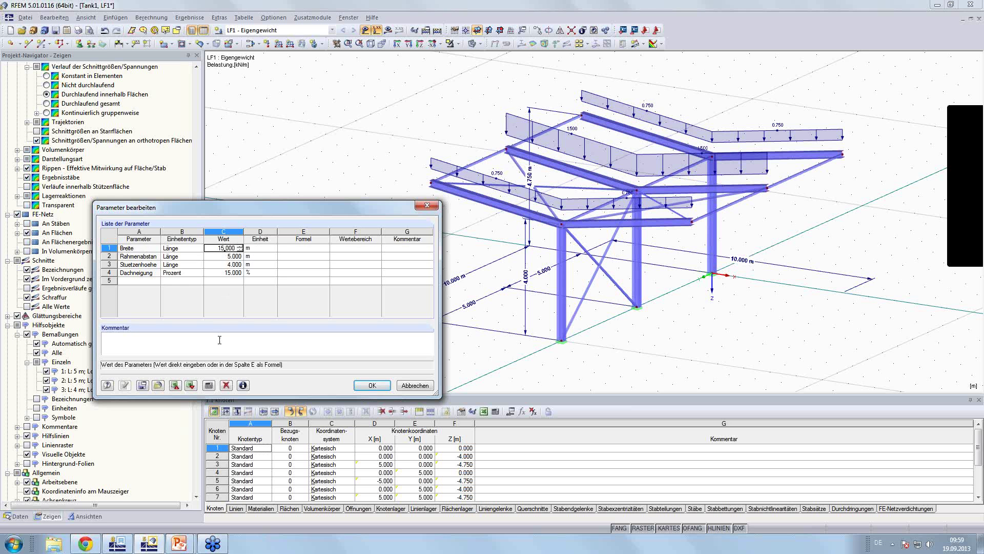
left_click(224, 264)
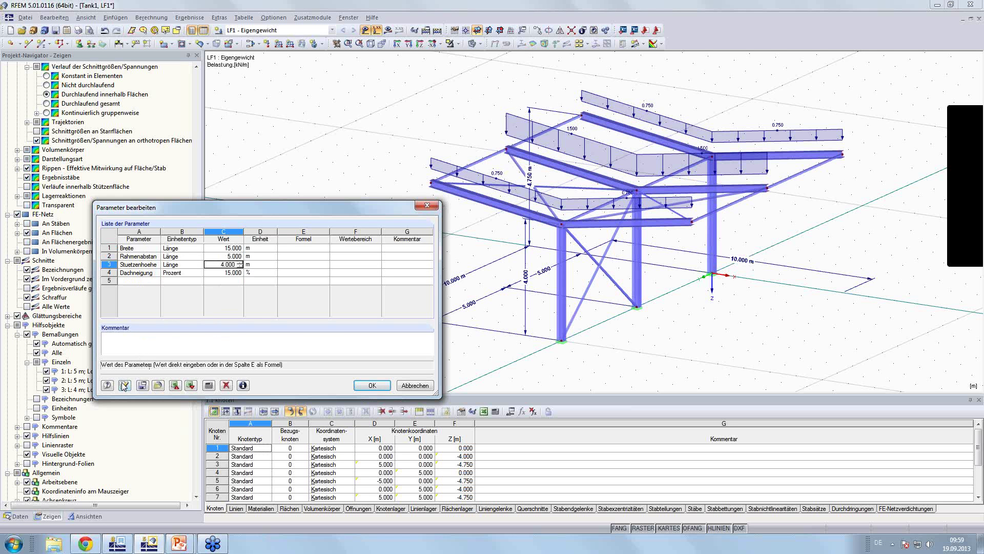
left_click(124, 386)
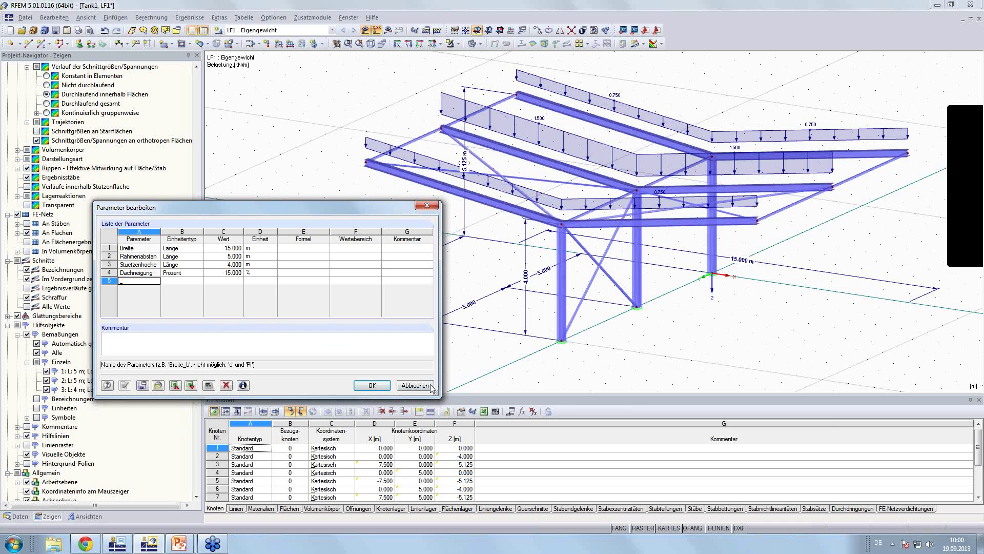
left_click(412, 386)
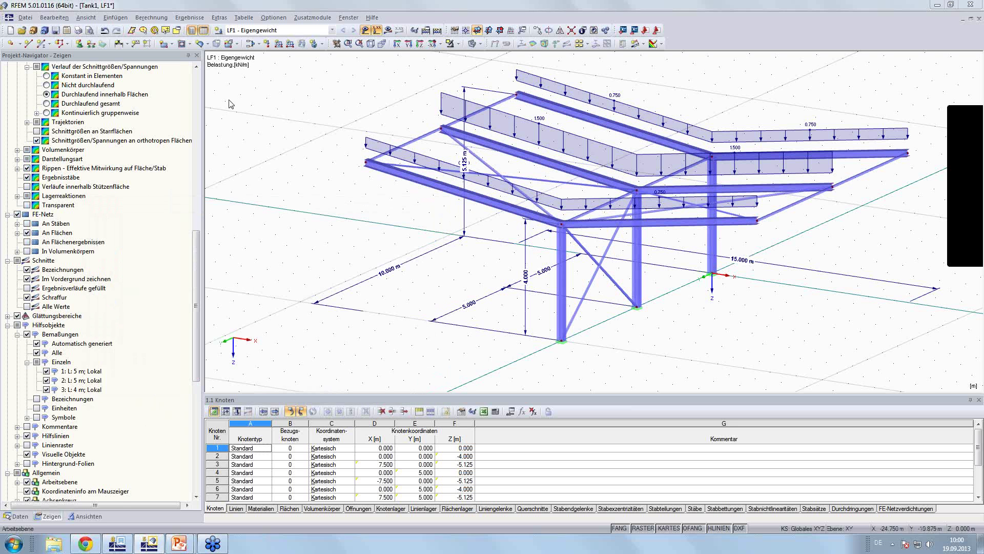
Open the FW-Knoten truss joint model from the Daten tree and view it obliquely
left_click(198, 85)
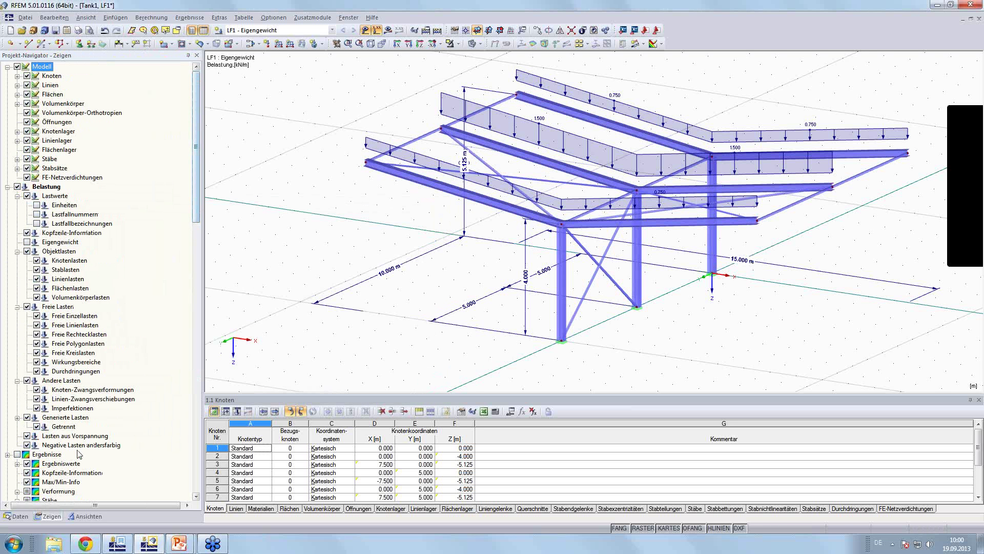
left_click(20, 516)
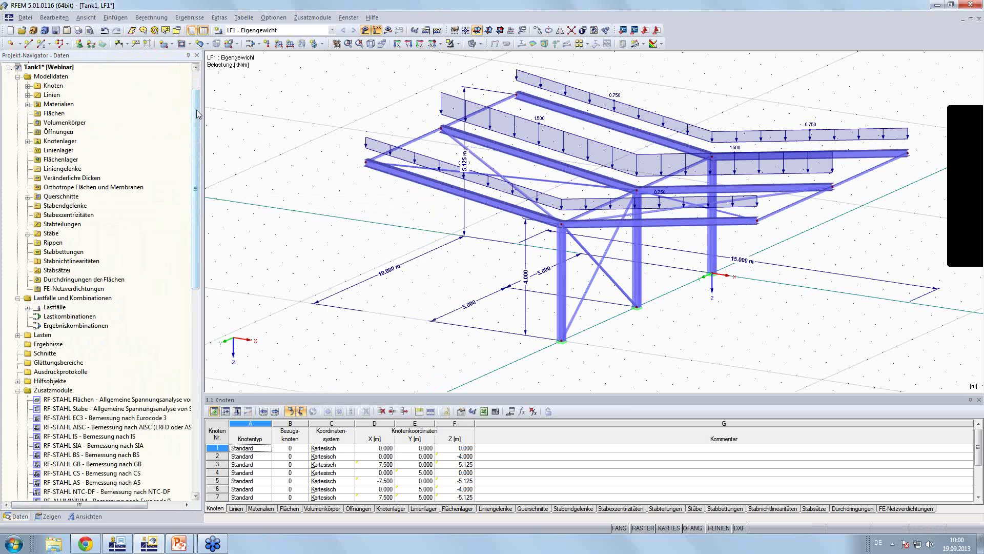
scroll(46, 112, "up", 2)
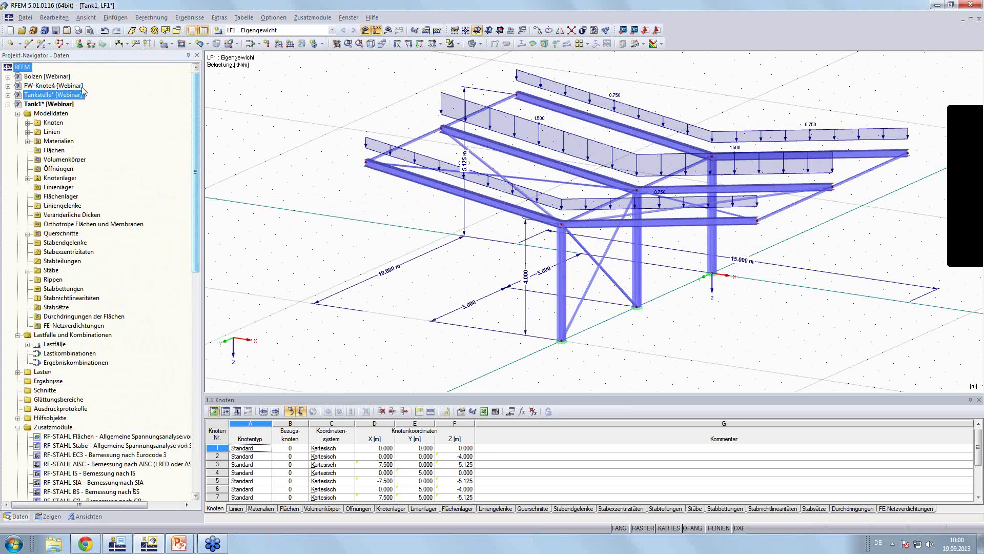
double_click(51, 86)
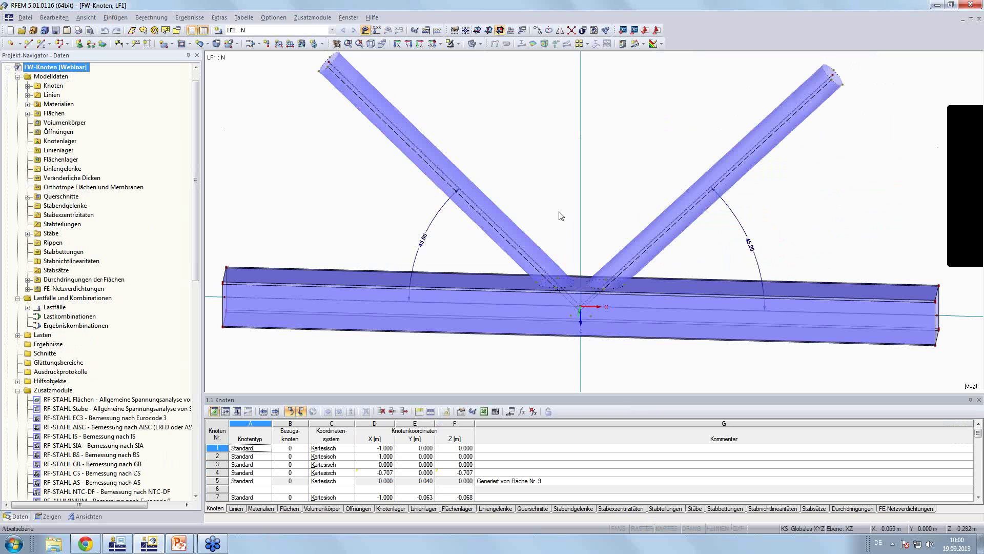
scroll(563, 213, "down", 2)
scroll(561, 210, "down", 1)
middle_click_drag(567, 198, 533, 221)
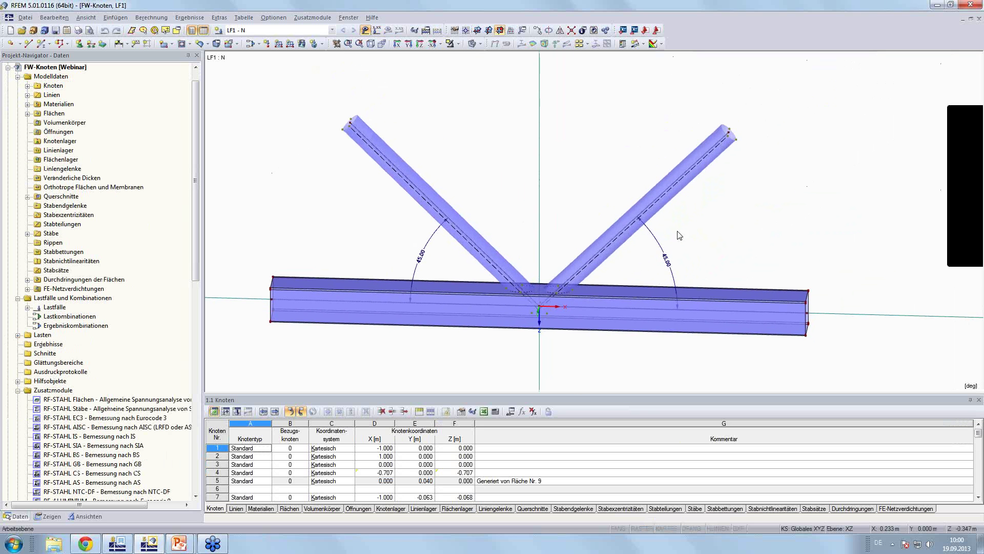
mouse_move(848, 284)
middle_mouse_down("ctrl")
mouse_move(582, 254)
mouse_move(466, 192)
mouse_move(454, 200)
mouse_move(629, 257)
mouse_move(756, 255)
mouse_move(802, 237)
middle_mouse_up("ctrl")
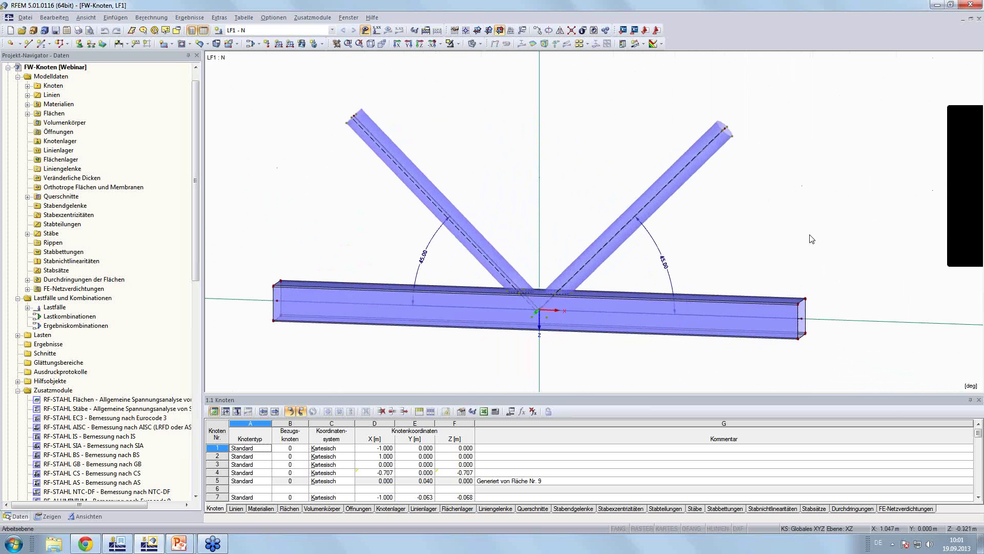
middle_click_drag(703, 231, 720, 241, "ctrl")
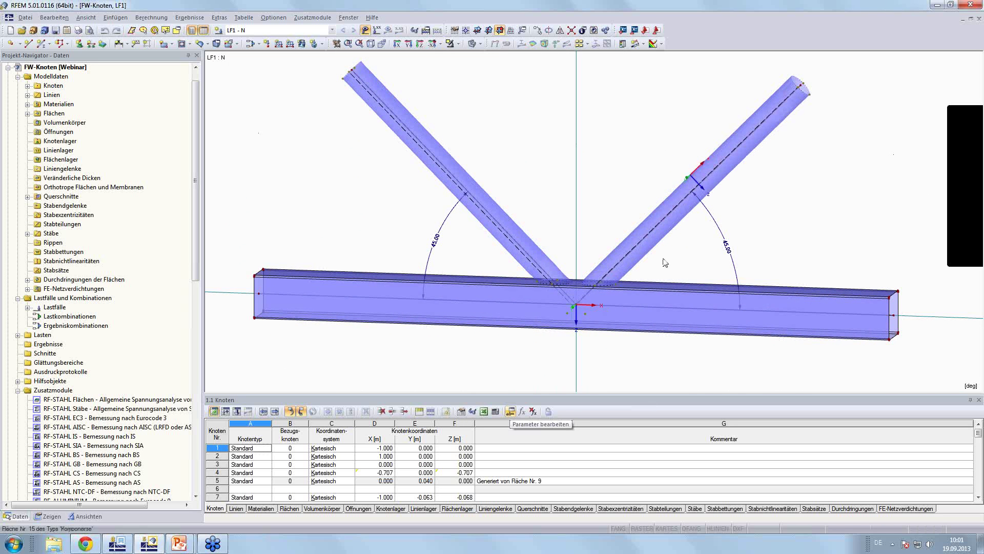
middle_click_drag(685, 256, 714, 314, "ctrl")
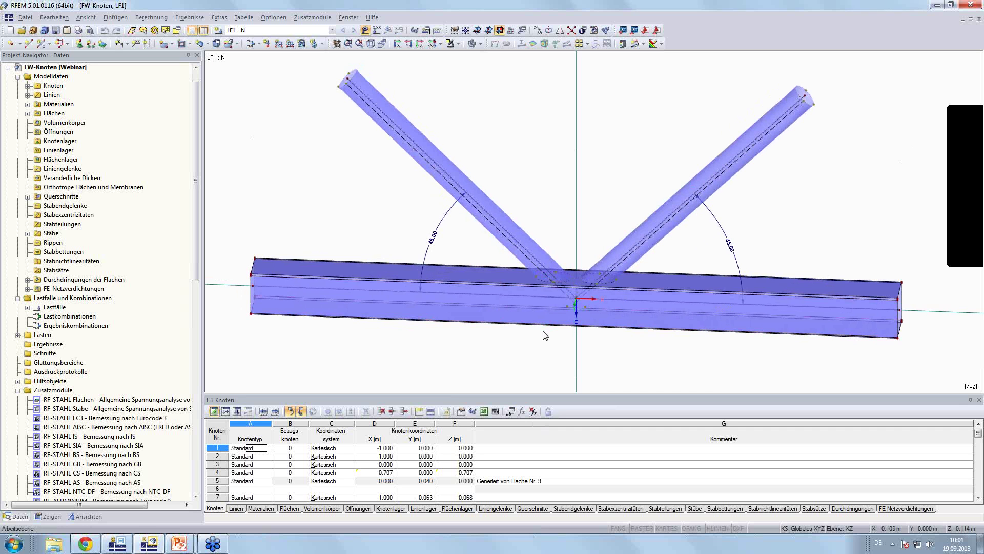
Set Winkel_rechts and Winkel_links to 30° so both diagonals regenerate at 30°
left_click(511, 412)
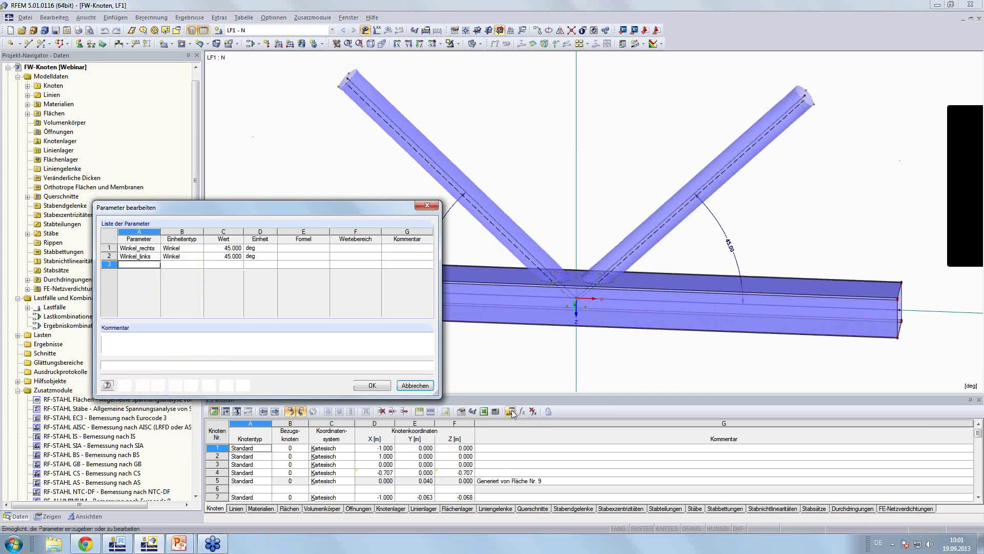
left_click_drag(323, 207, 302, 253)
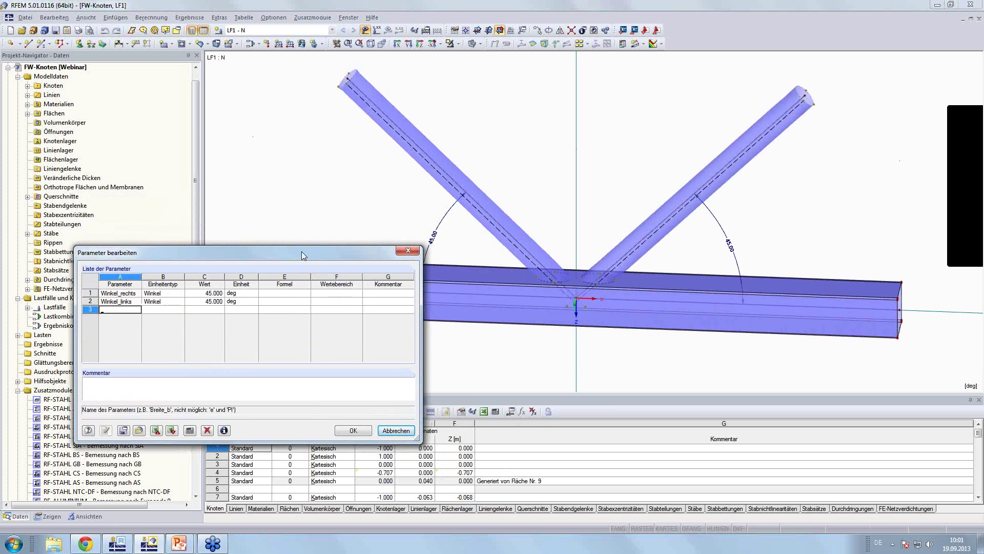
left_click(198, 293)
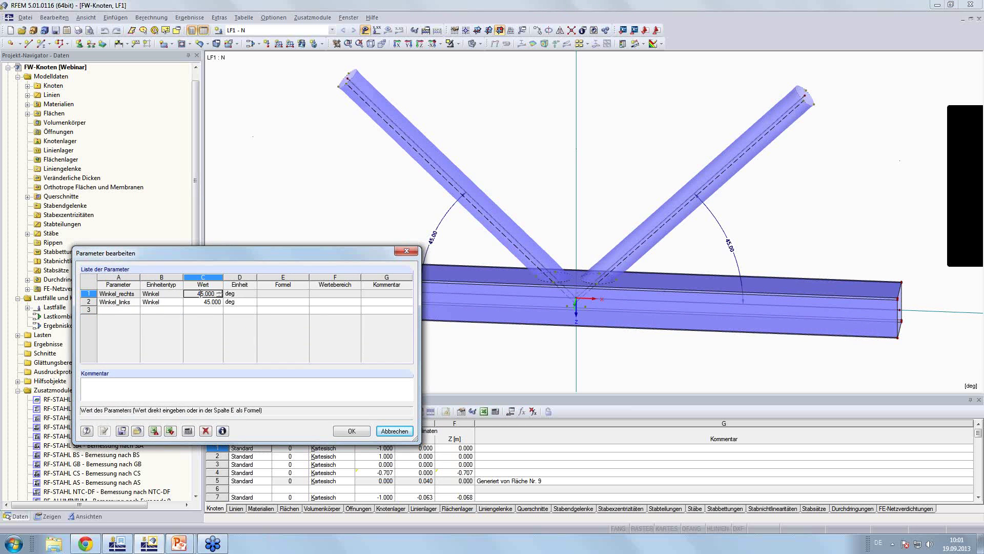
type("30.000")
key("Return")
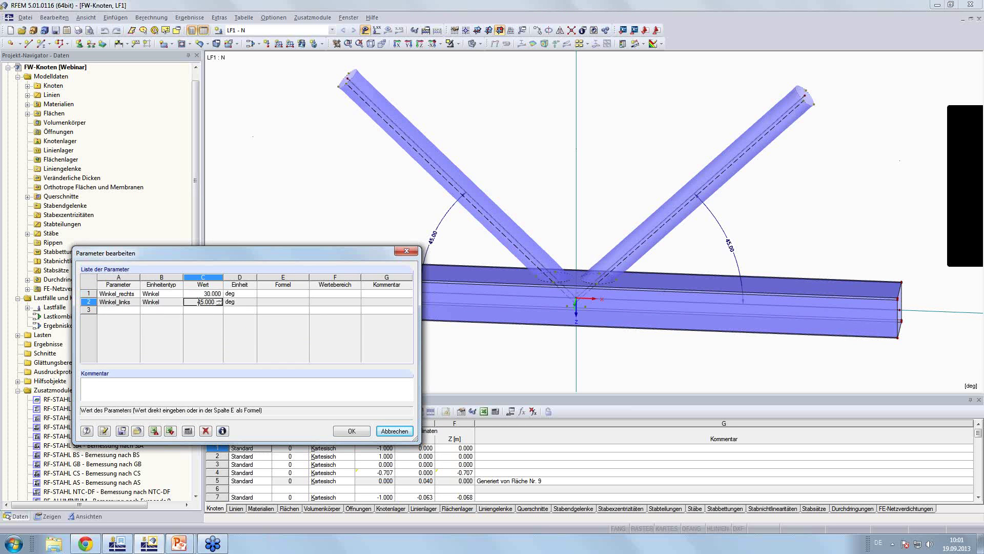
type("30")
key("Return")
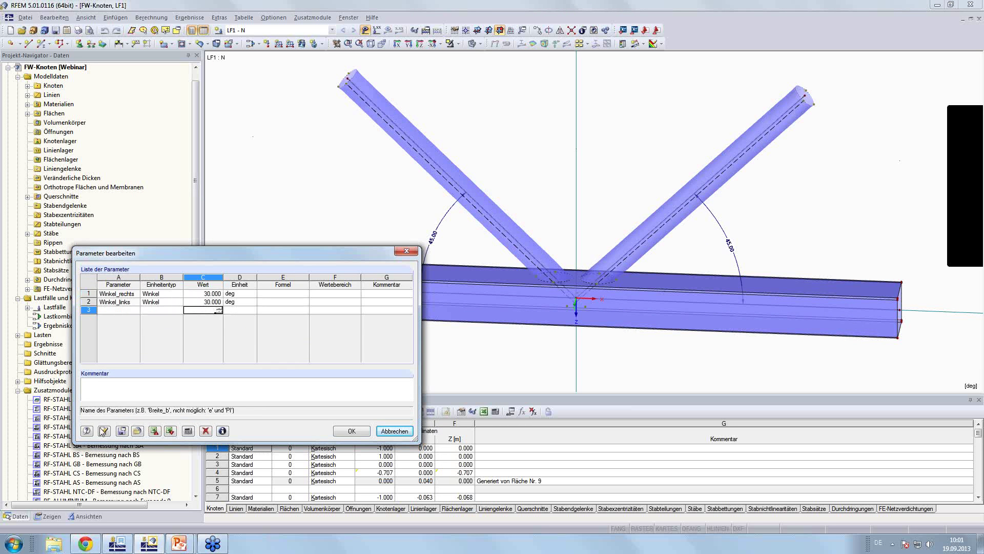
left_click(103, 431)
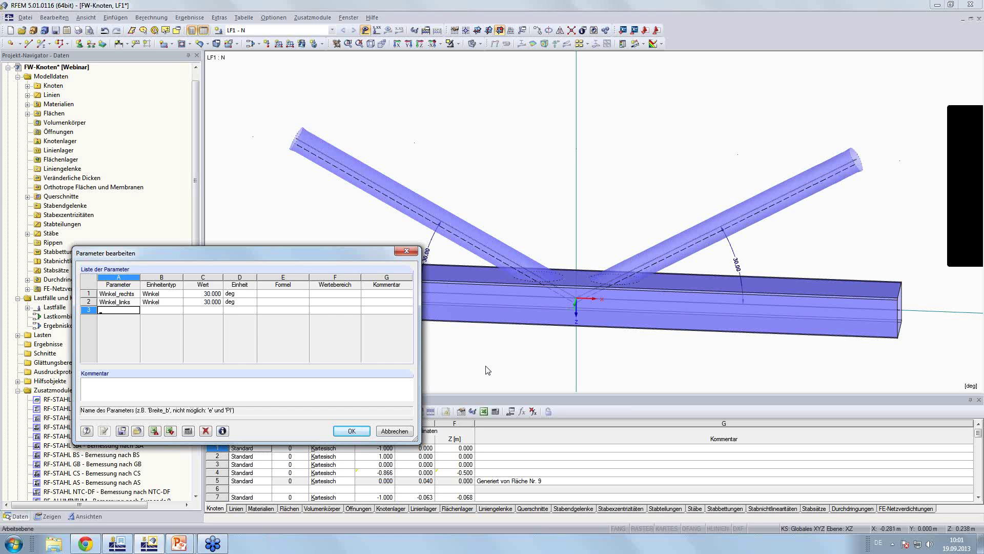
left_click(406, 253)
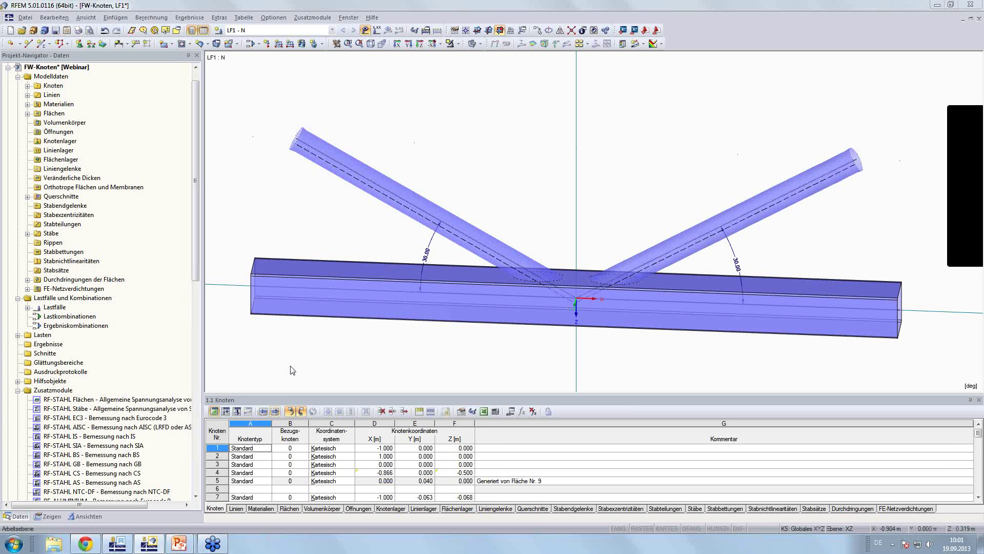
Bring up RSTAB's Vordach canopy frame, inspect member 44, and list the load cases
left_click(116, 546)
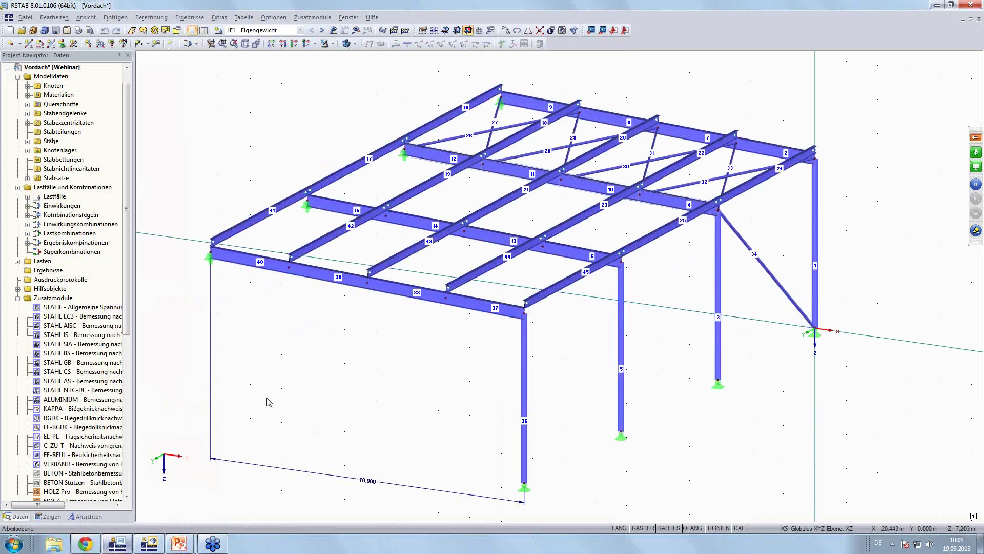
middle_click_drag(563, 340, 582, 335)
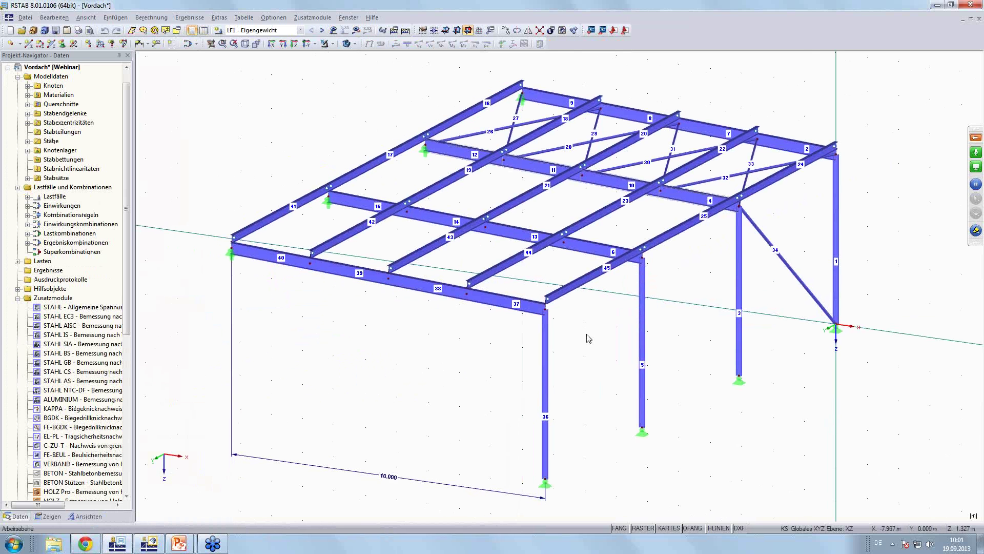
left_click(462, 283)
left_click(577, 362)
left_click(300, 30)
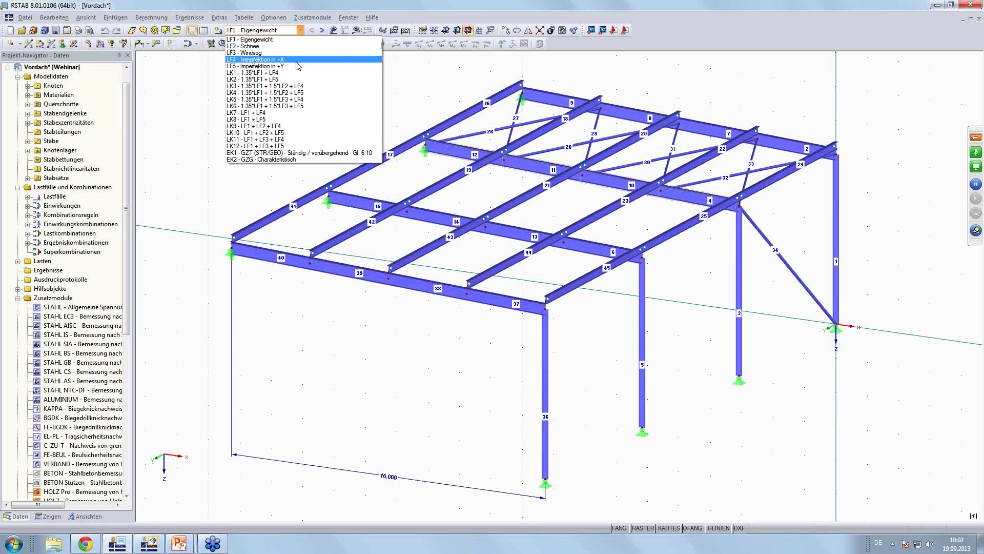
Calculate combination EK1, review the LK3 node 14 instability, then select LF1 - Eigengewicht
left_click(319, 153)
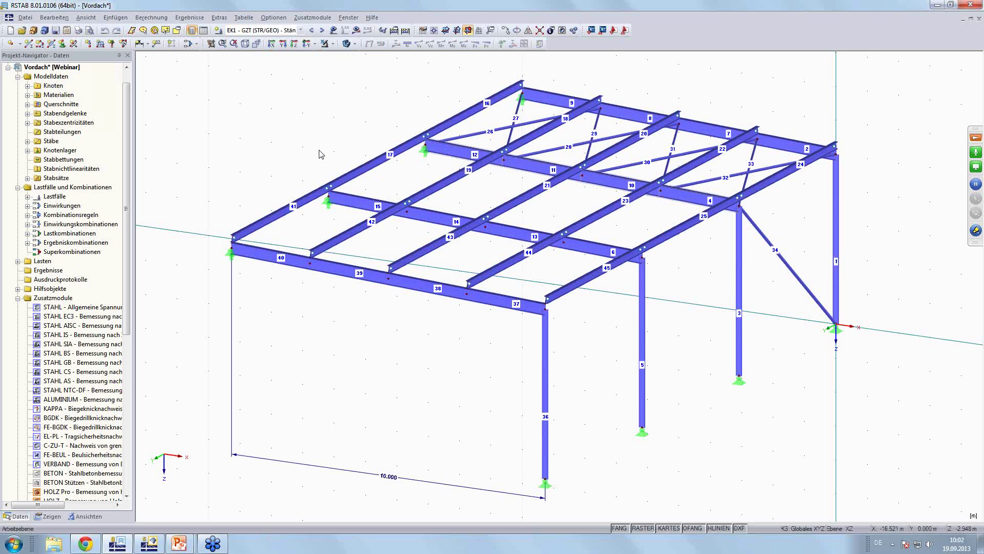
left_click(356, 31)
left_click(475, 292)
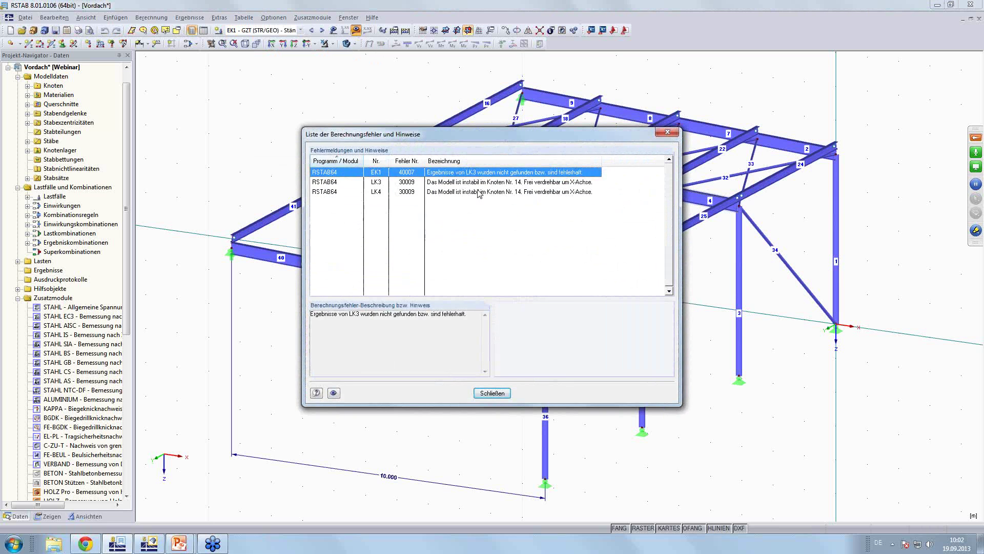
left_click(481, 183)
mouse_move(494, 137)
left_mouse_down()
mouse_move(470, 248)
mouse_move(430, 182)
left_mouse_up()
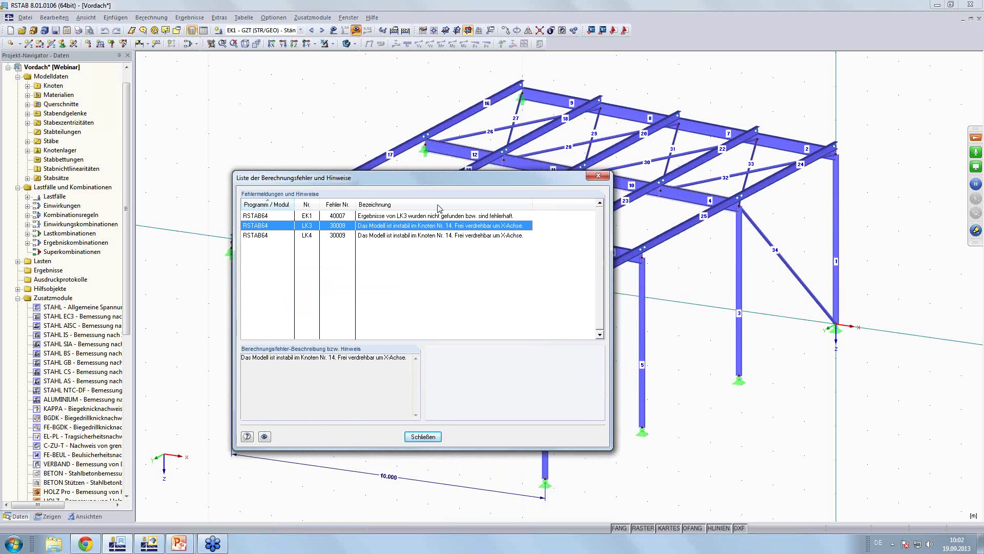
left_click(421, 438)
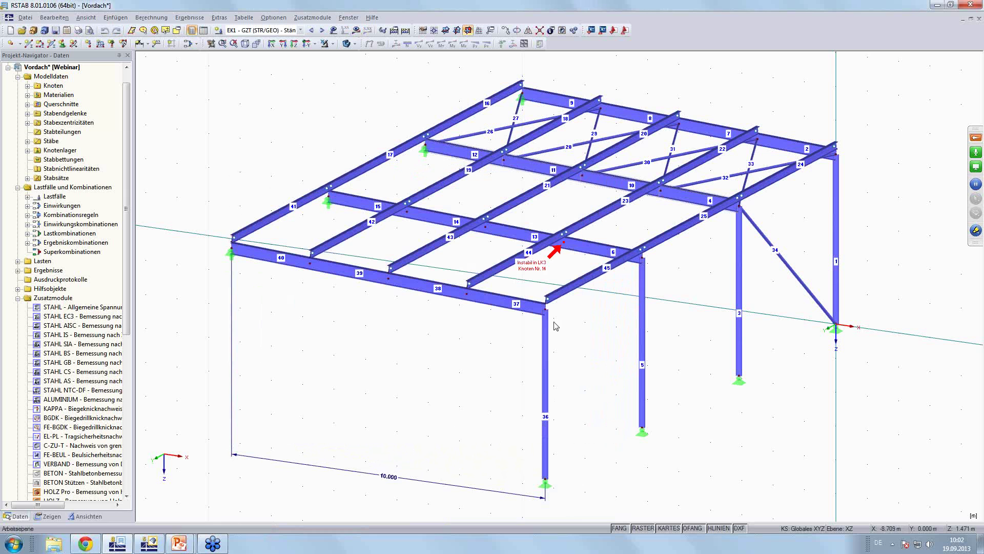
left_click(300, 29)
left_click(298, 39)
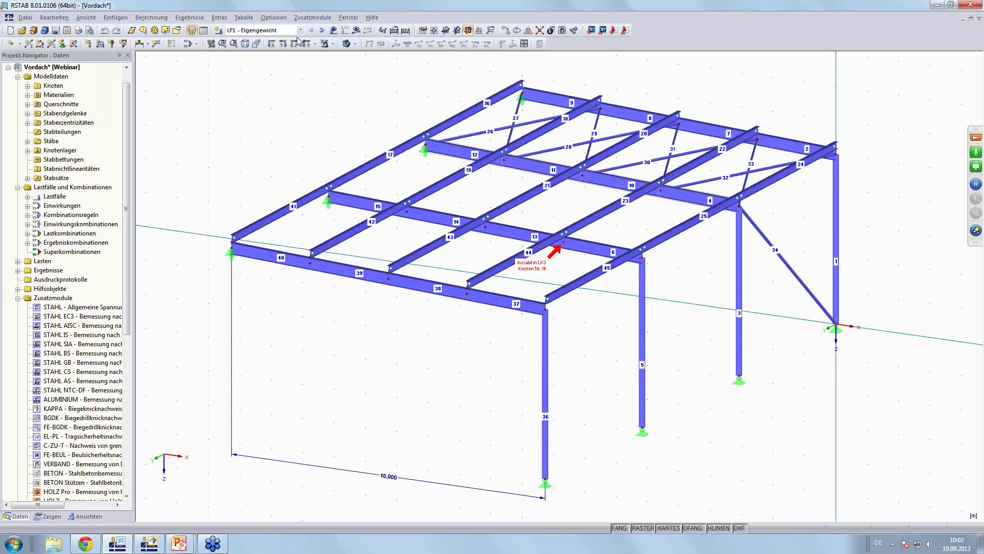
Calculate LF1 - Eigengewicht to show My moments, with the Daten tree back in the navigator
left_click(356, 30)
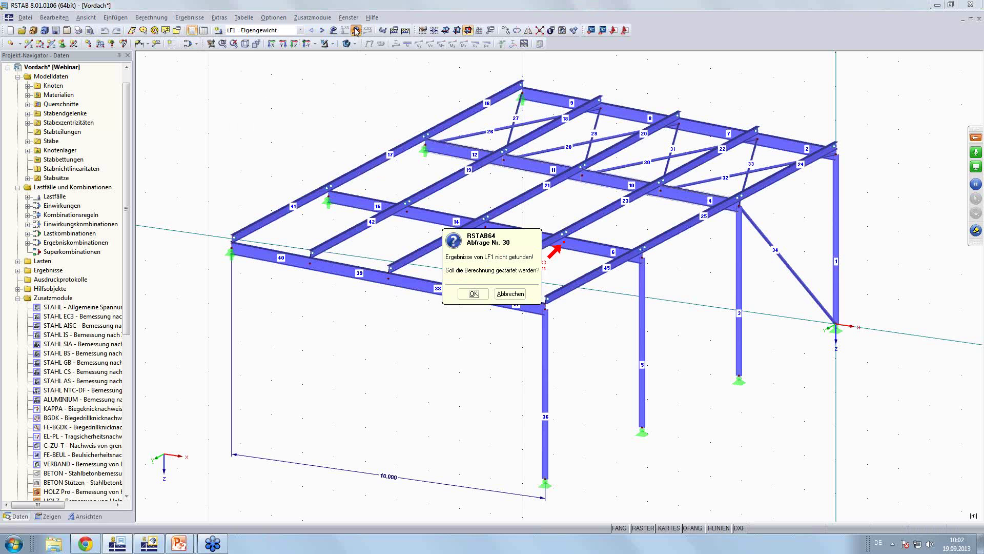
left_click(471, 295)
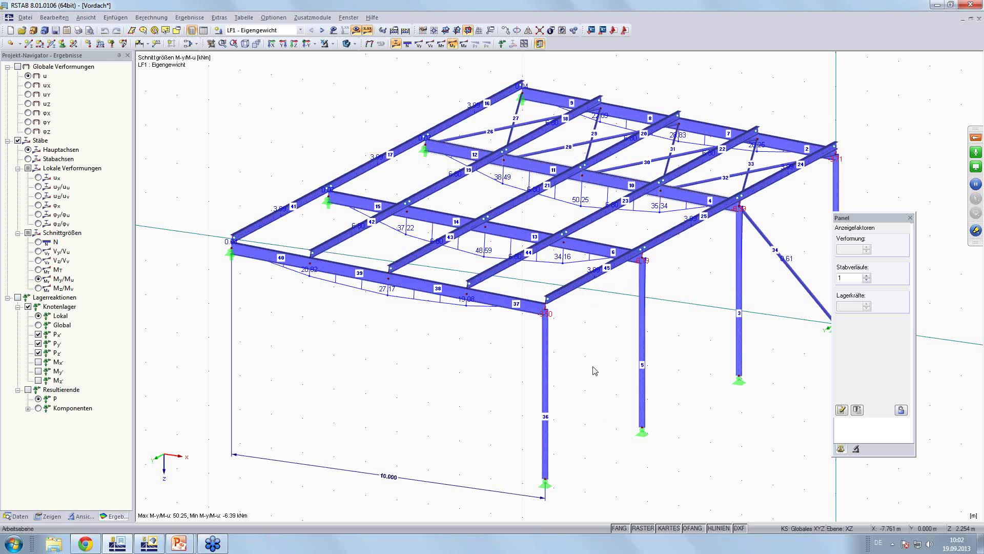
left_click(19, 517)
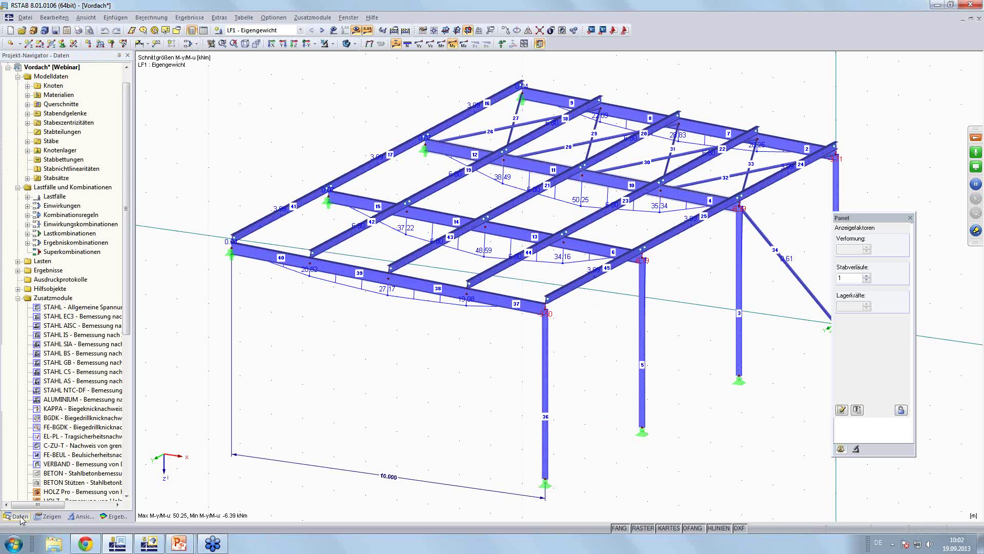
left_click_drag(126, 296, 126, 452)
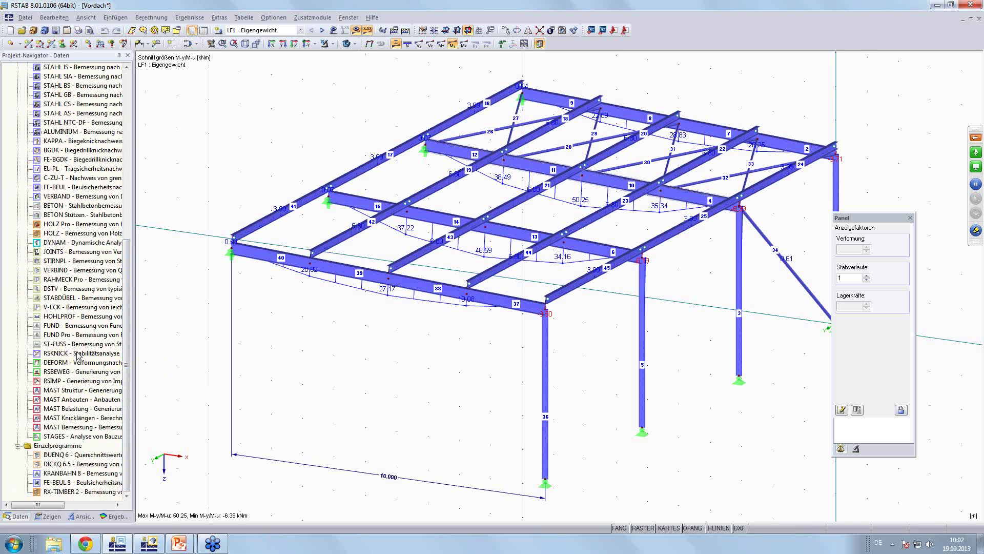
Run RSKNICK for LF1 - Eigengewicht and show the critical load factors of four modes
double_click(78, 353)
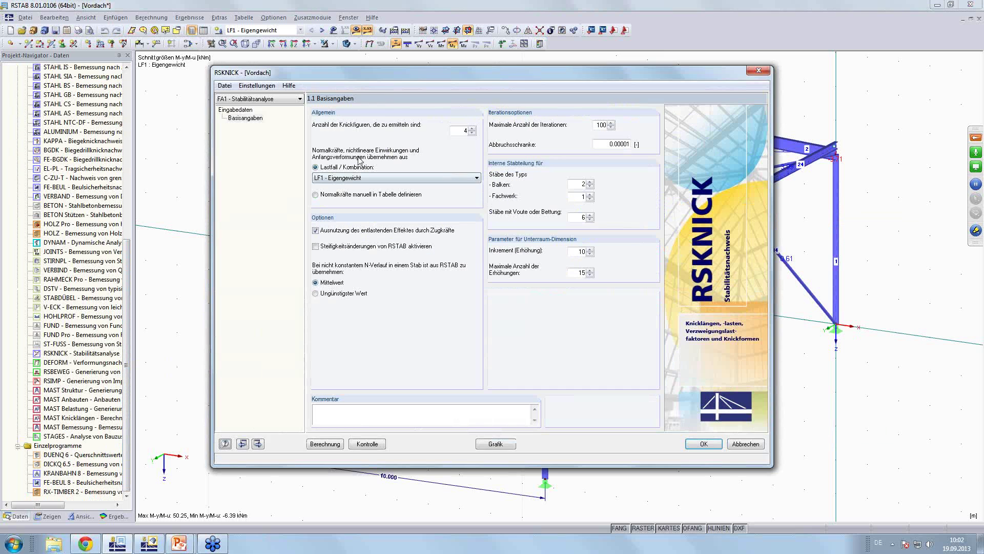
left_click_drag(392, 72, 289, 84)
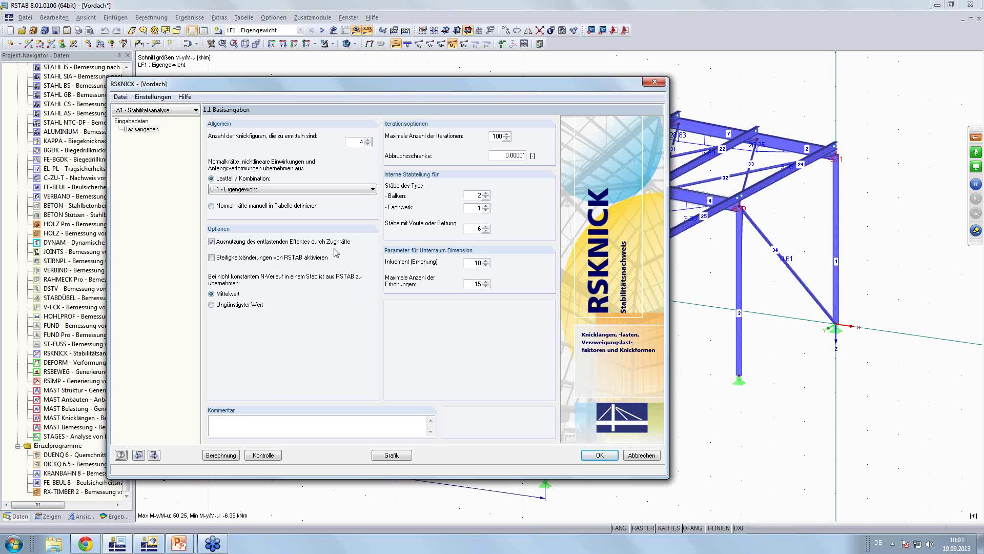
left_click(373, 190)
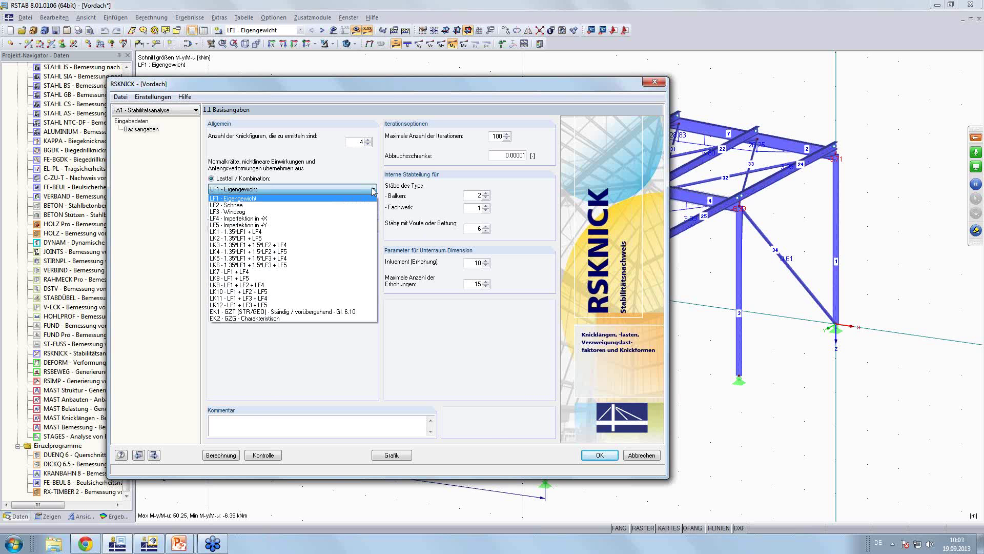
left_click(334, 202)
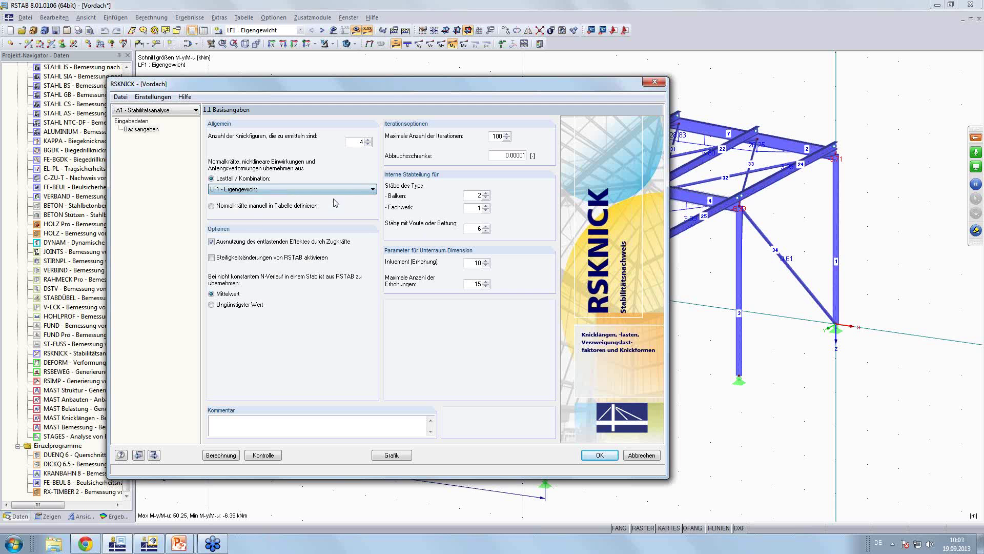
left_click(220, 455)
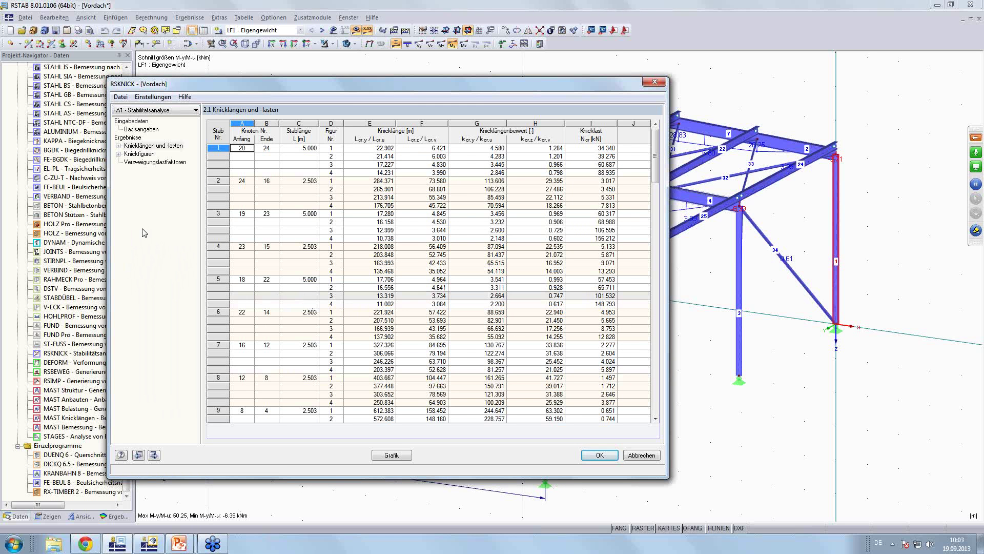
left_click(141, 162)
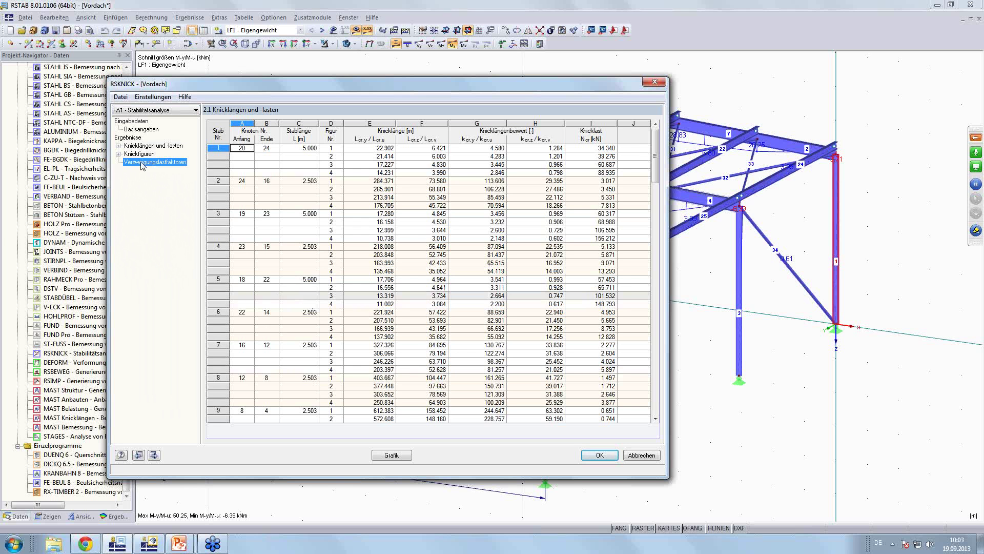
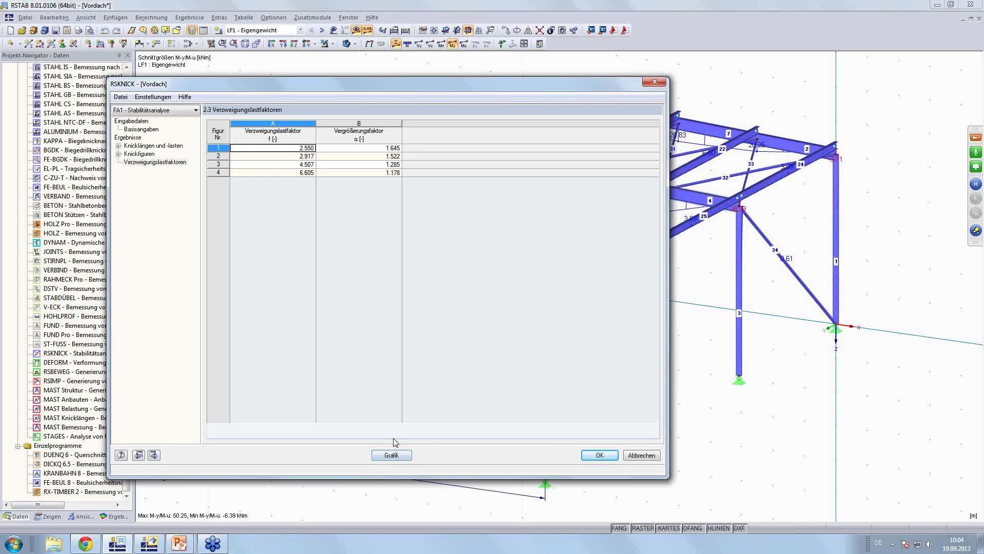
Return to the model and animate the global deformation of buckling shape 1 (factor 2.55)
left_click(391, 455)
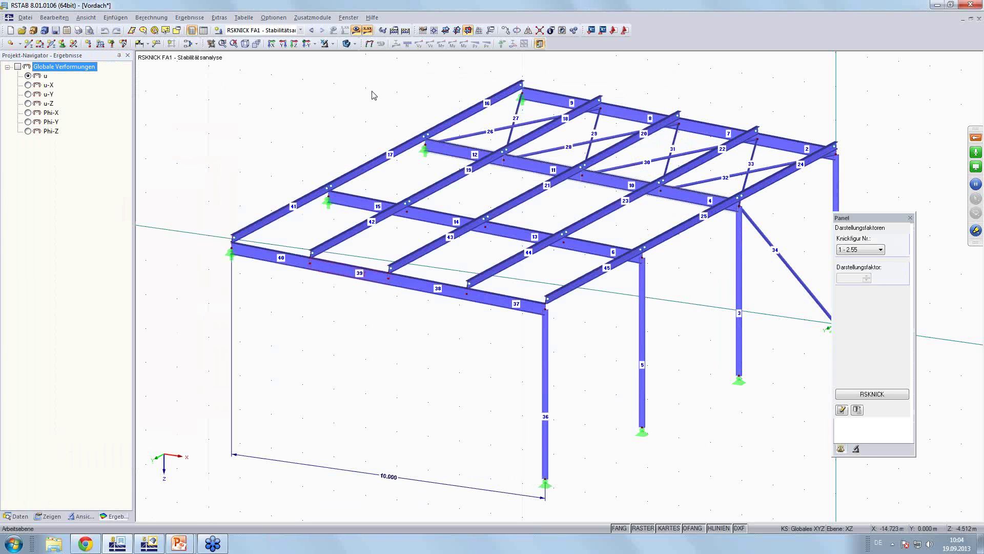
left_click(369, 44)
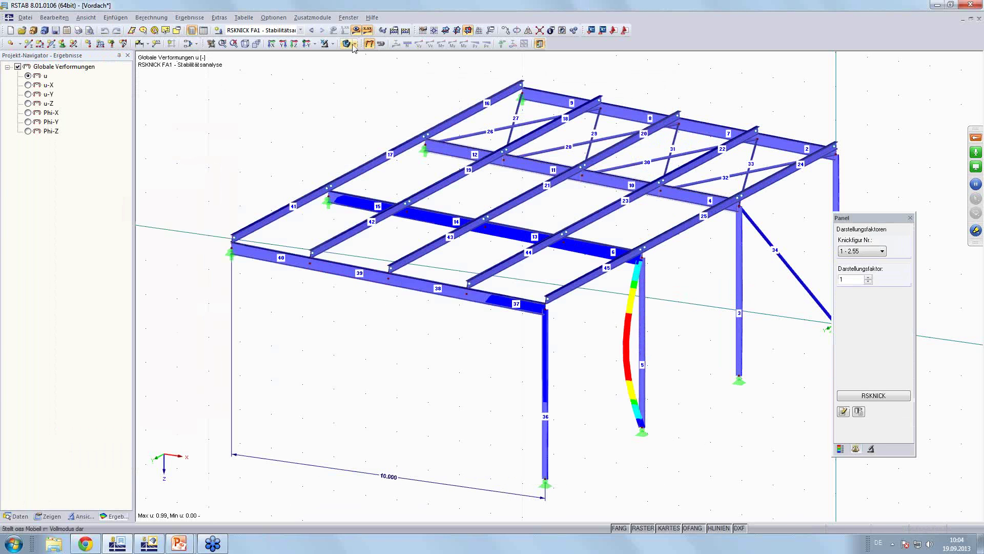
left_click(380, 44)
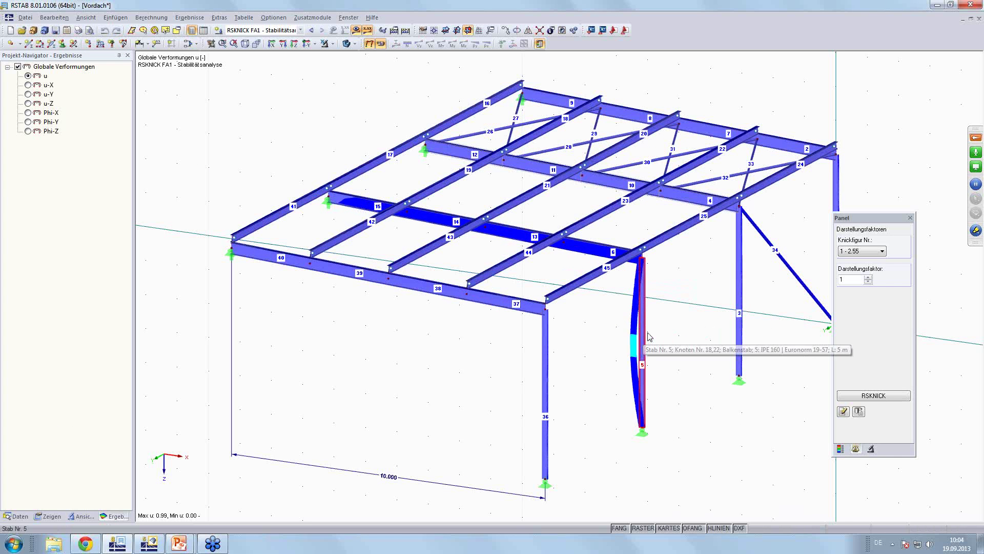
Show buckling shapes 2 (2.92) and 3 (4.51), then hide the buckling results
left_click(883, 251)
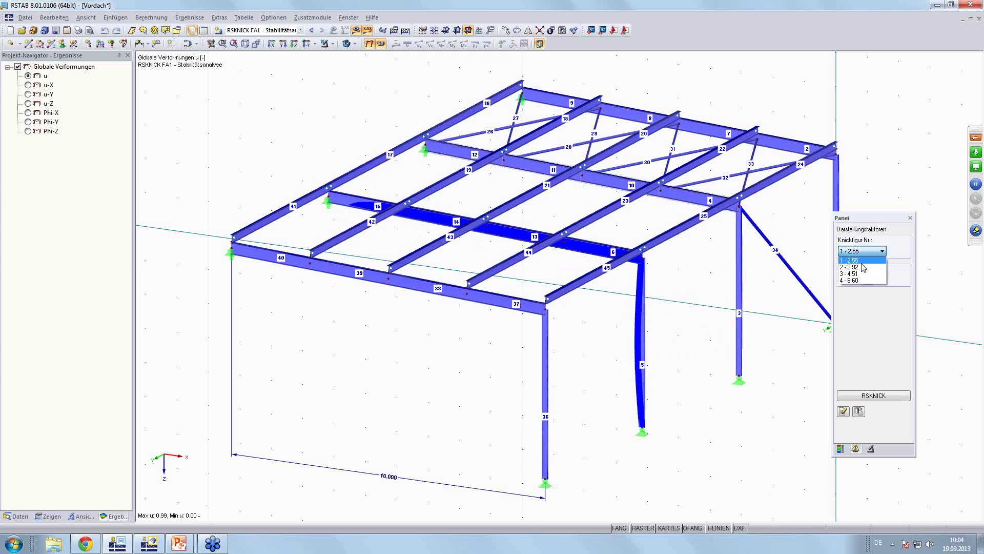
left_click(859, 265)
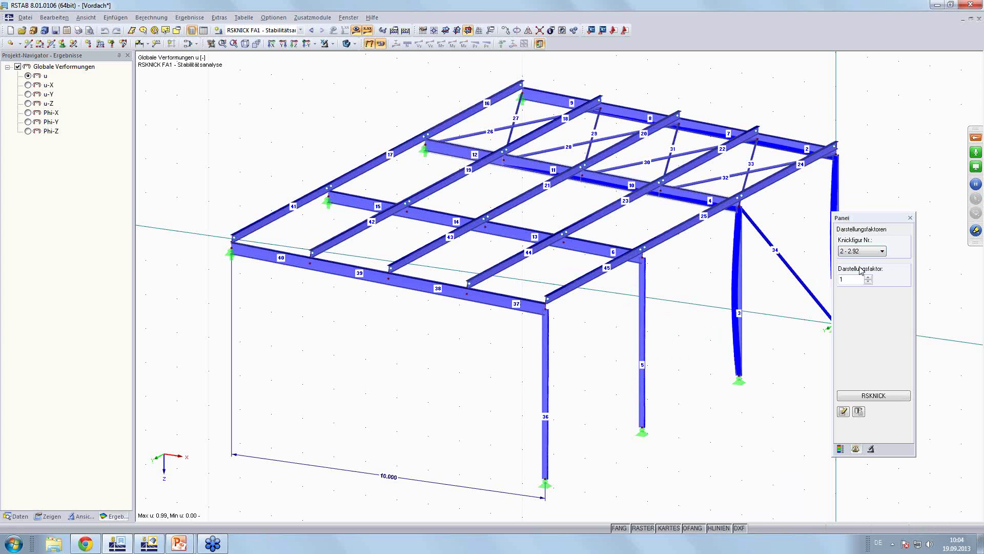
left_click(882, 251)
left_click(858, 273)
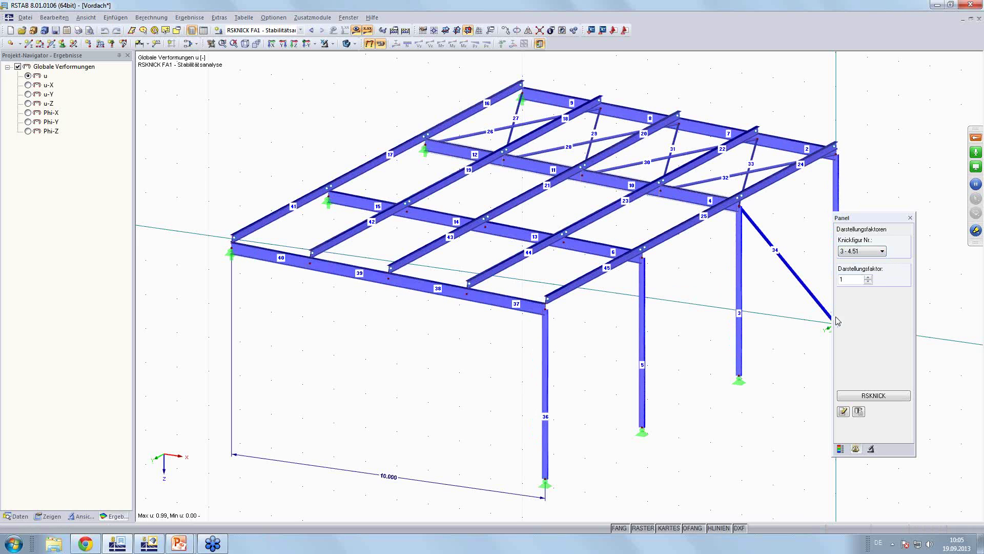
left_click(369, 44)
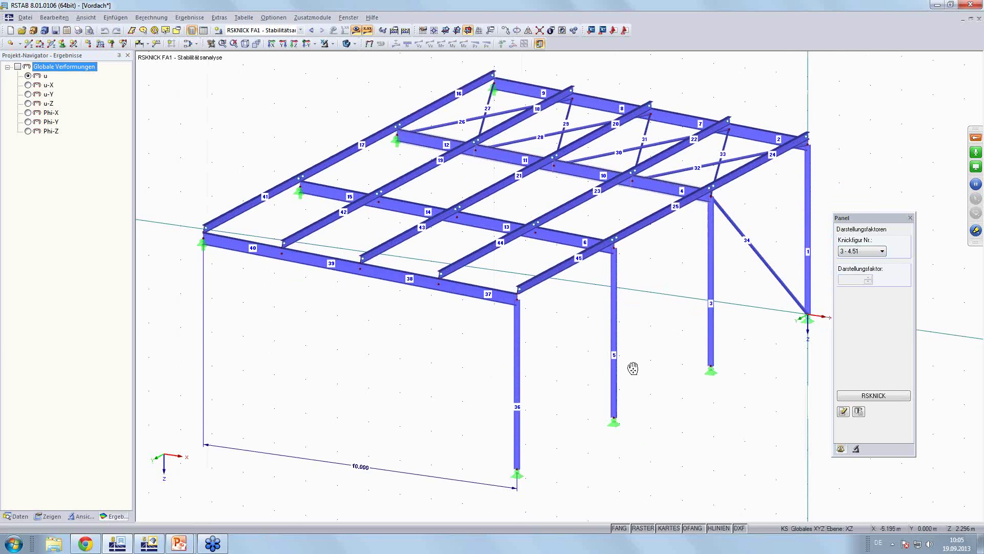
Edit member 36's cross-section from IPE 160 to IPE 300 and confirm both dialogs
middle_click_drag(675, 383, 625, 367)
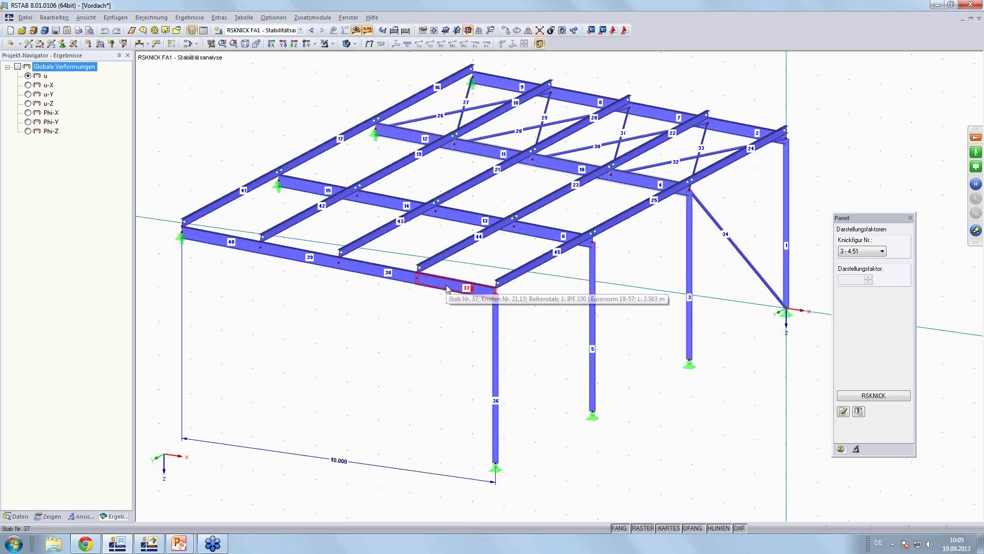
mouse_move(496, 353)
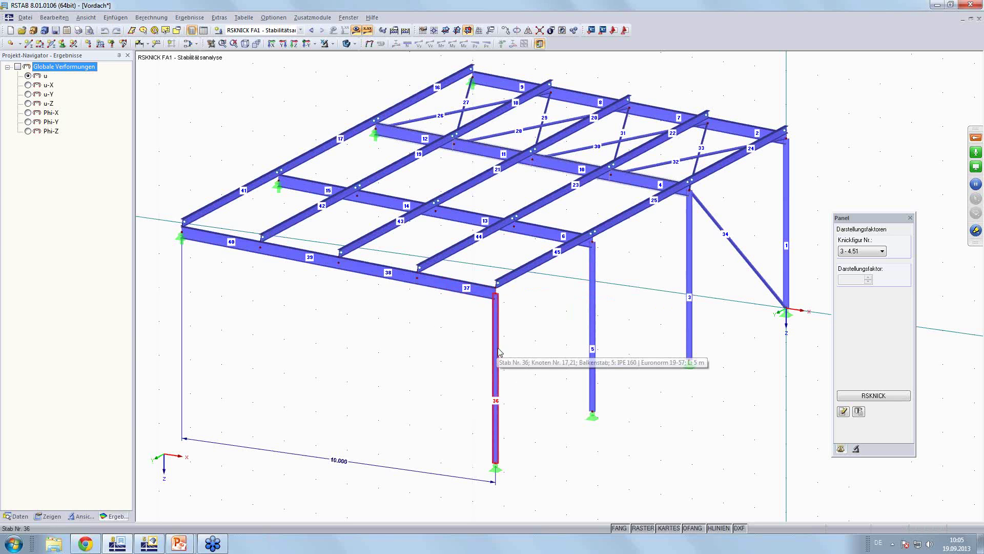
double_click(496, 355)
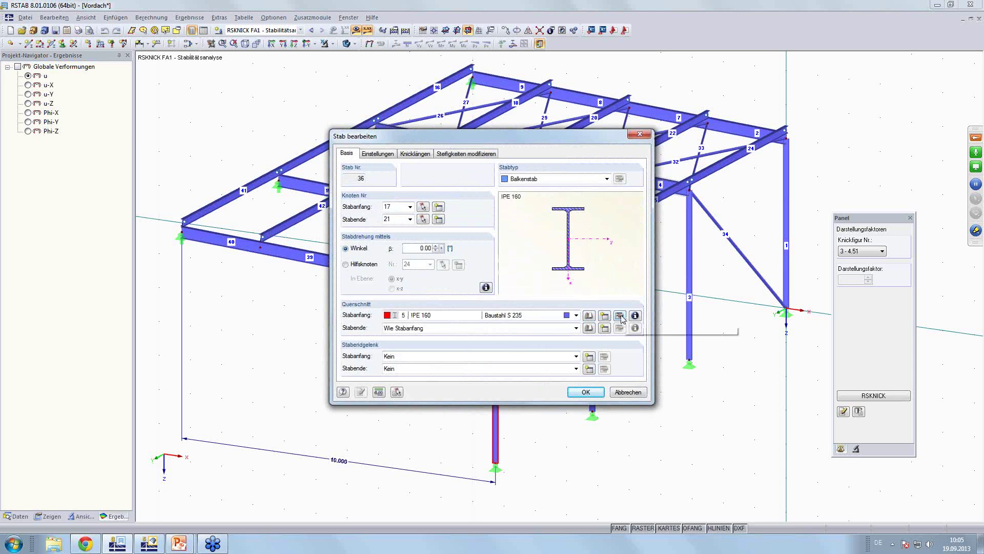
left_click(619, 315)
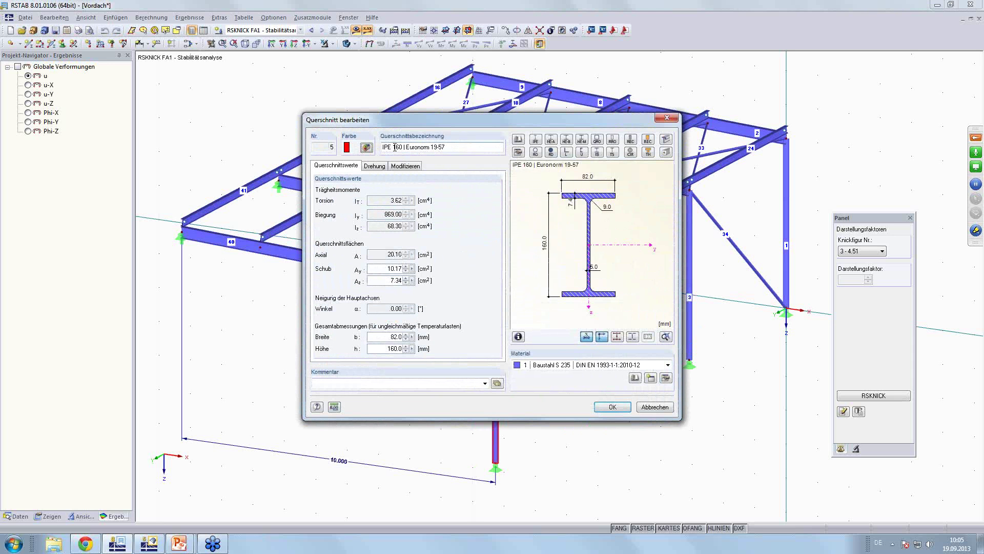
key("BackSpace")
type("30")
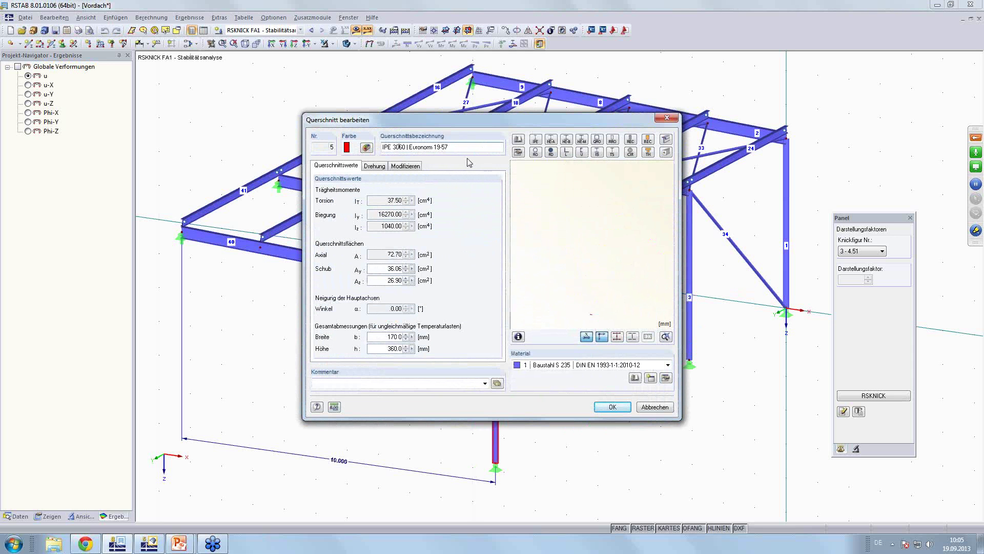
key("Delete")
type("0")
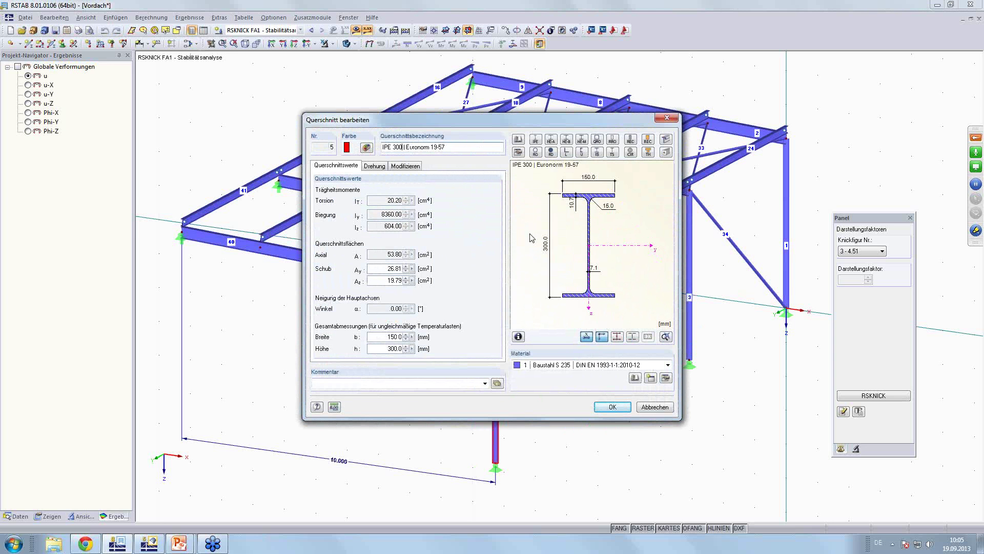
left_click(607, 413)
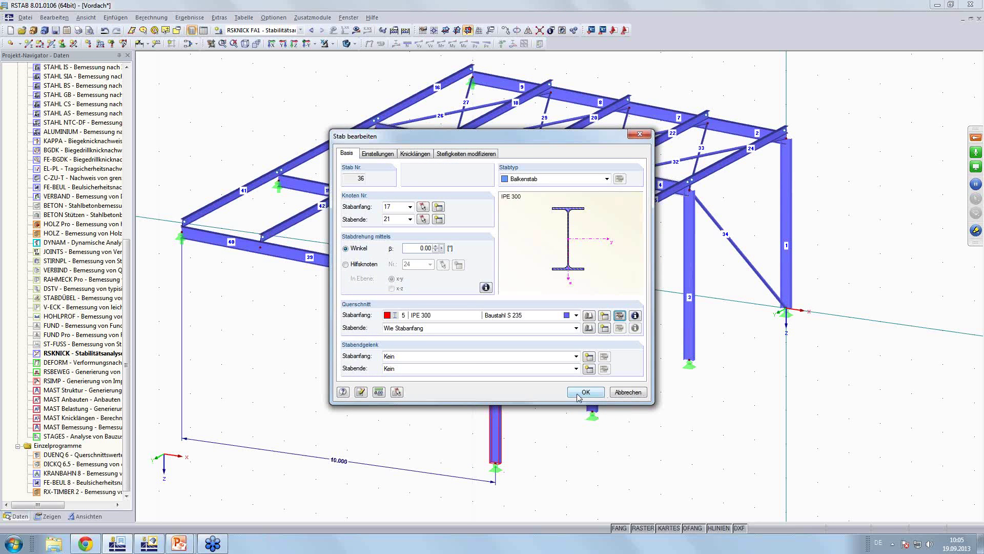
left_click(587, 395)
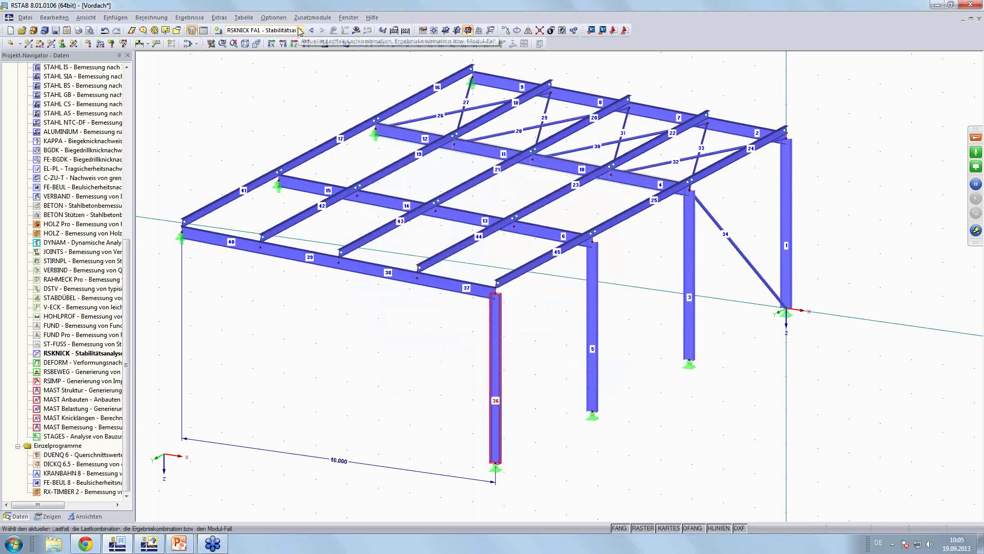
Calculate load combination EK1, review its bending moment diagrams, then hide the results
left_click(301, 30)
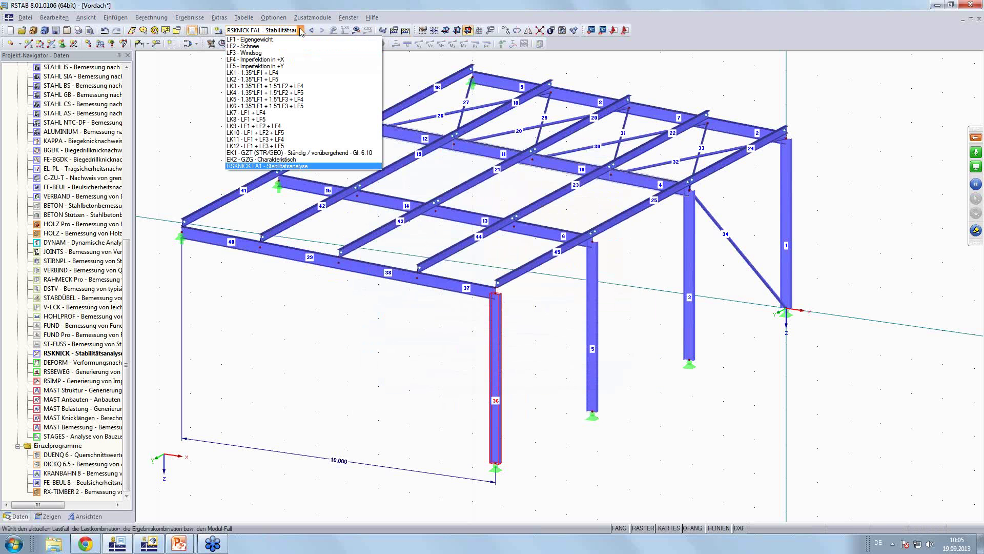
left_click(308, 153)
left_click(356, 30)
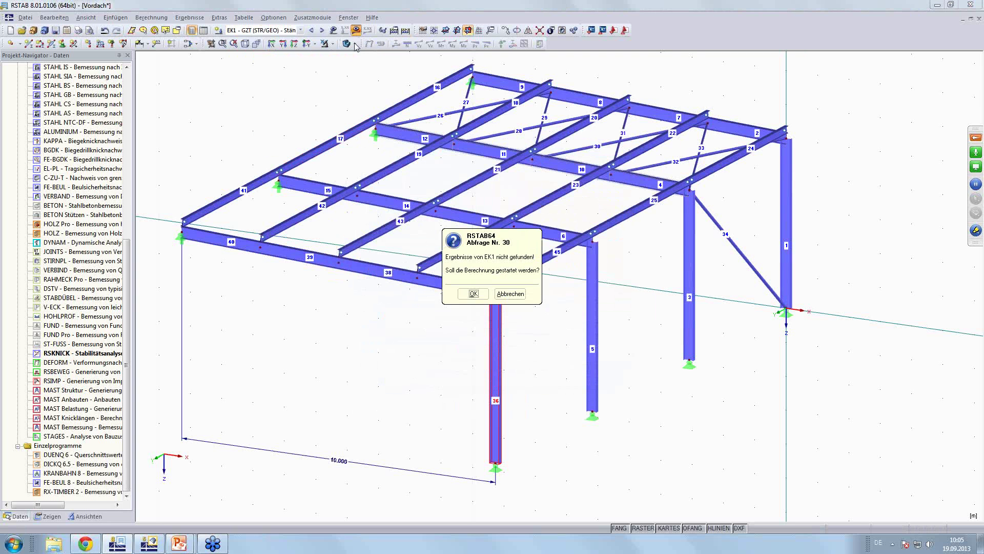
left_click(482, 295)
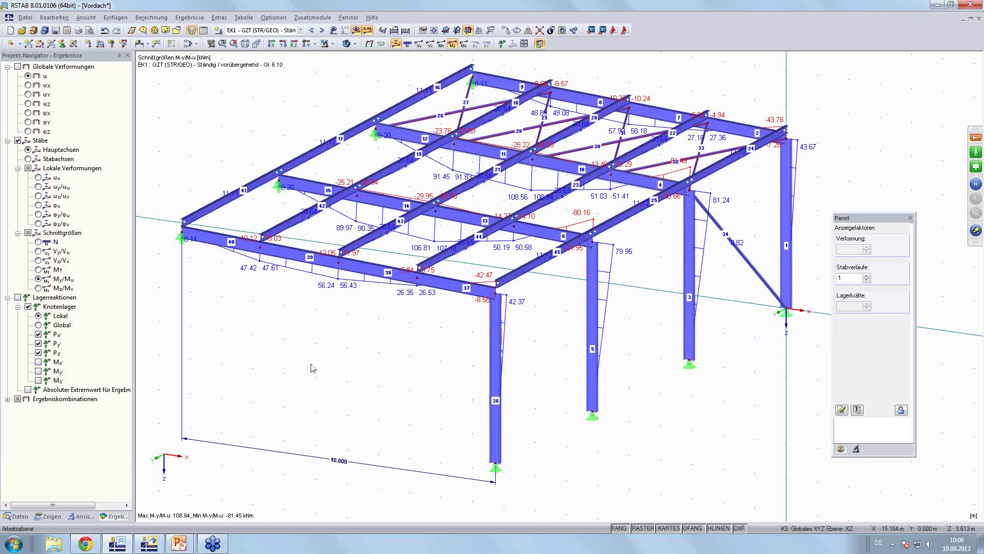
left_click(356, 30)
Incline the selected roof members by -20° about Y, direction Z, pivoting on the roof corner node
middle_click_drag(340, 392, 460, 343, "ctrl")
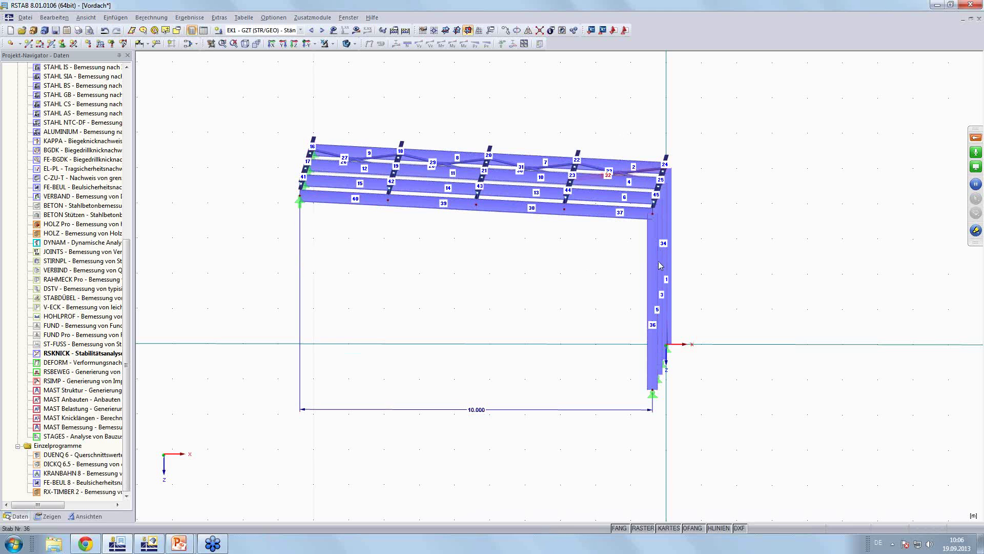
left_click_drag(602, 118, 252, 247)
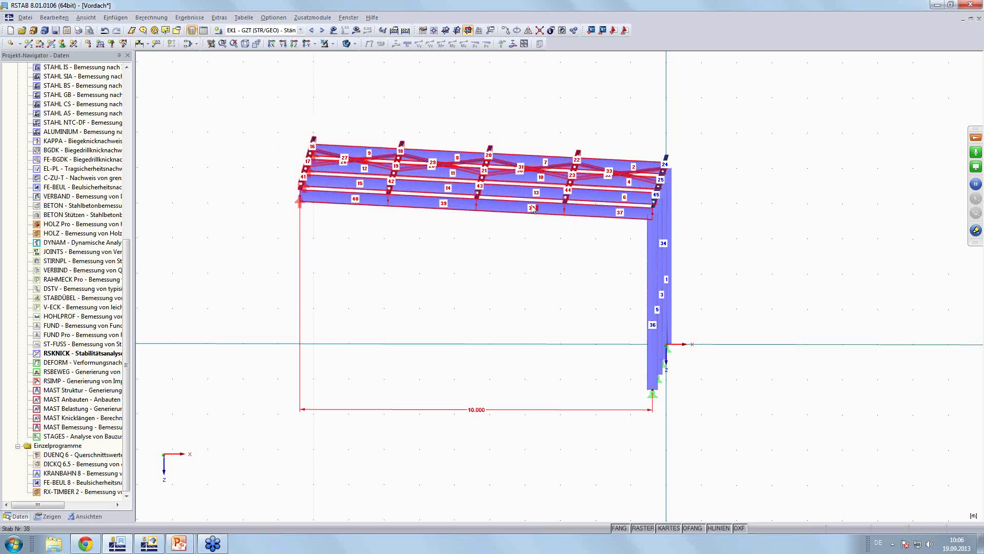
mouse_move(536, 209)
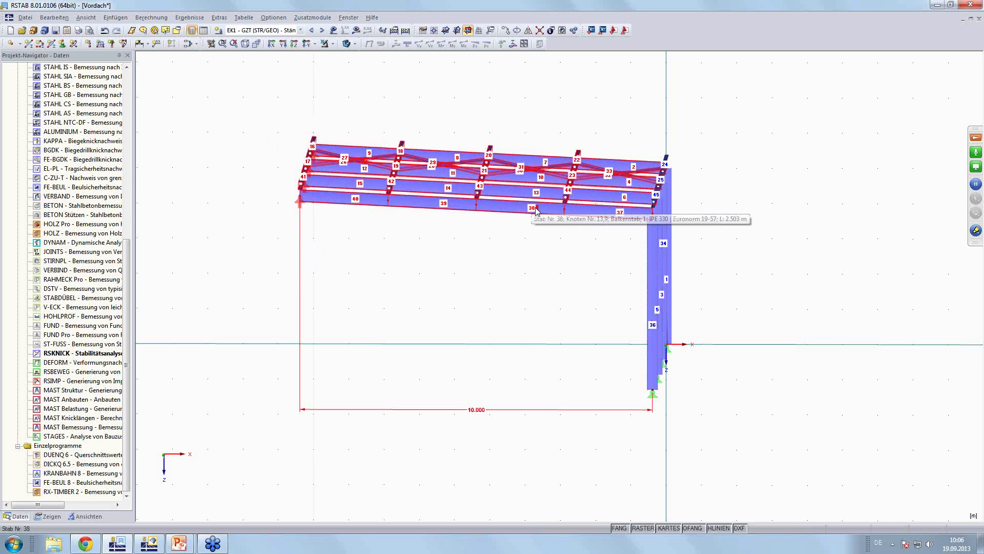
right_click(537, 211)
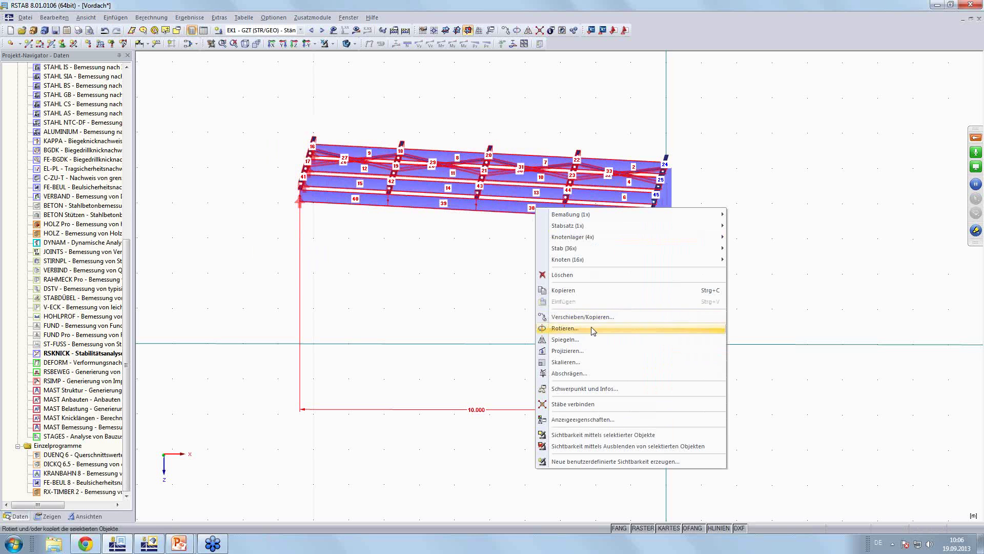
left_click(579, 376)
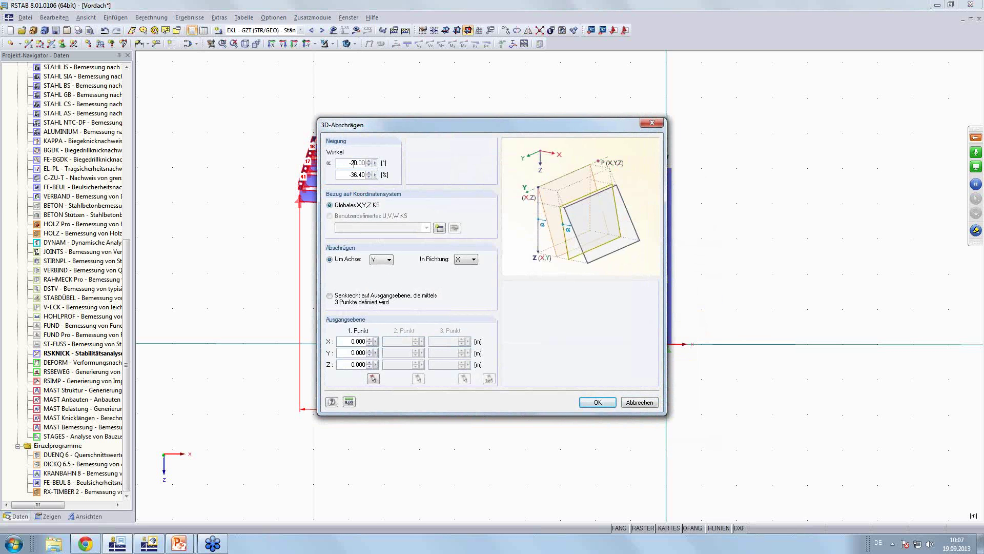
left_click(476, 259)
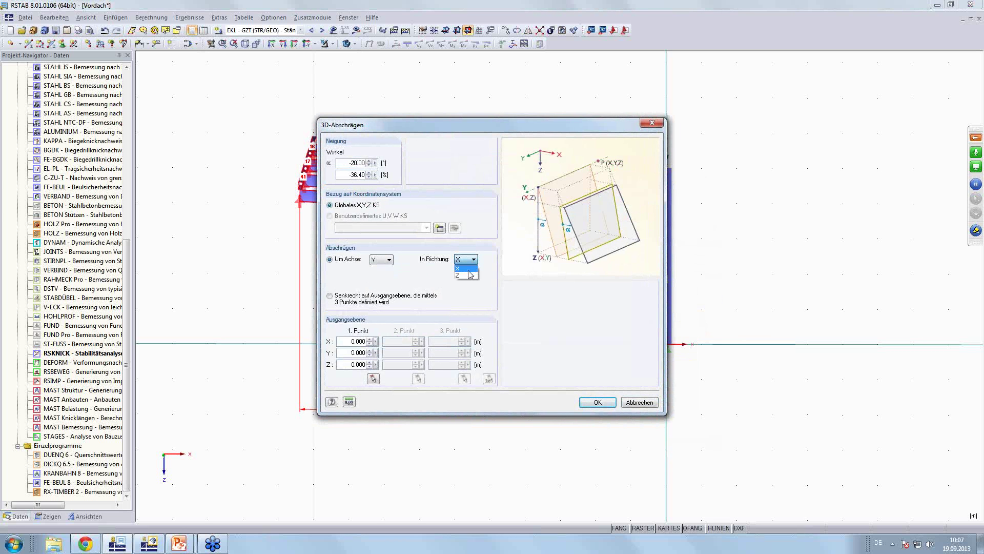
left_click(470, 276)
left_click(373, 379)
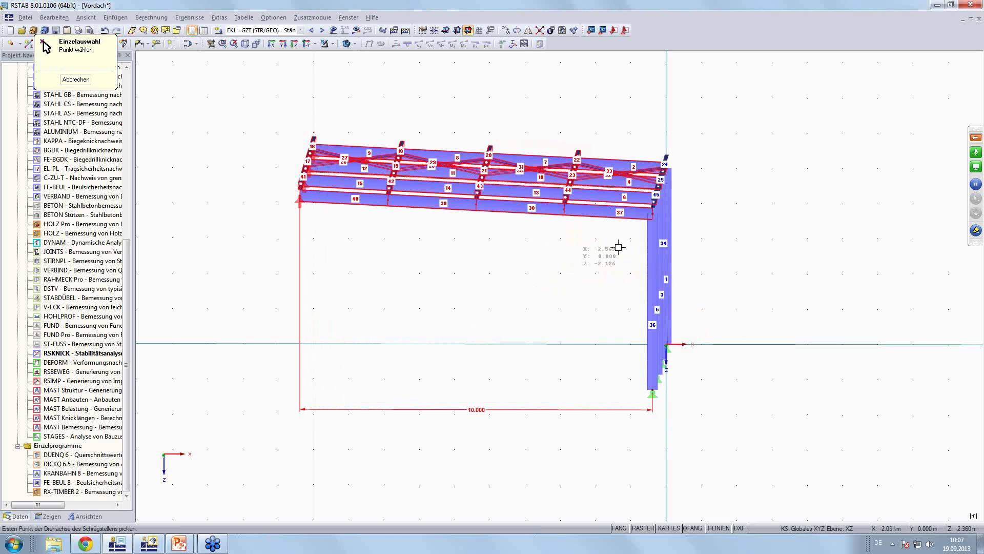
left_click(653, 214)
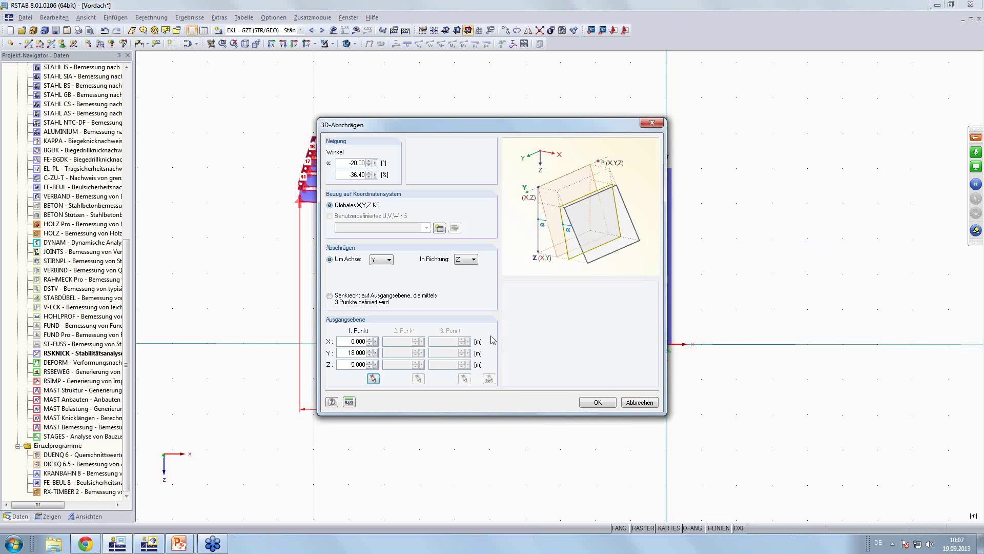
left_click(593, 404)
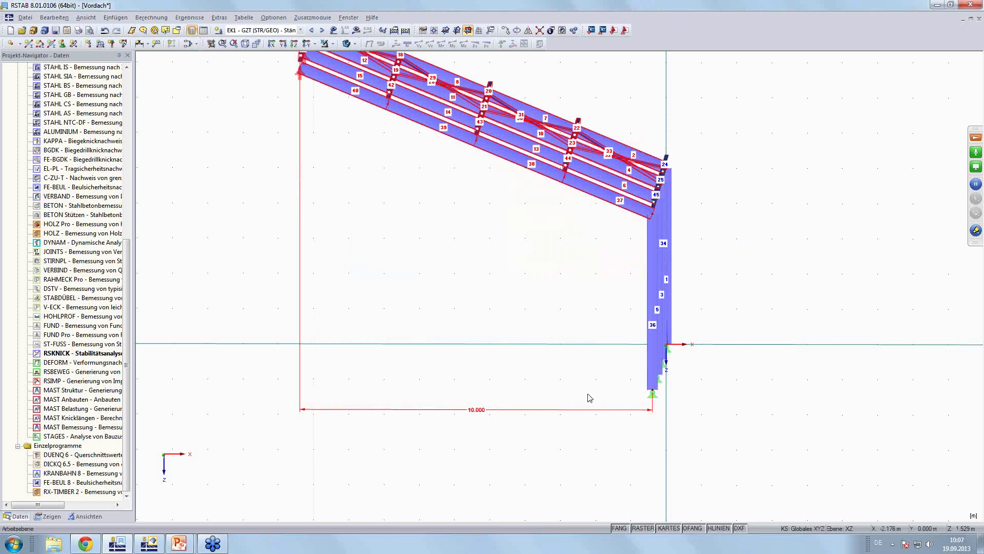
middle_click_drag(501, 277, 517, 354)
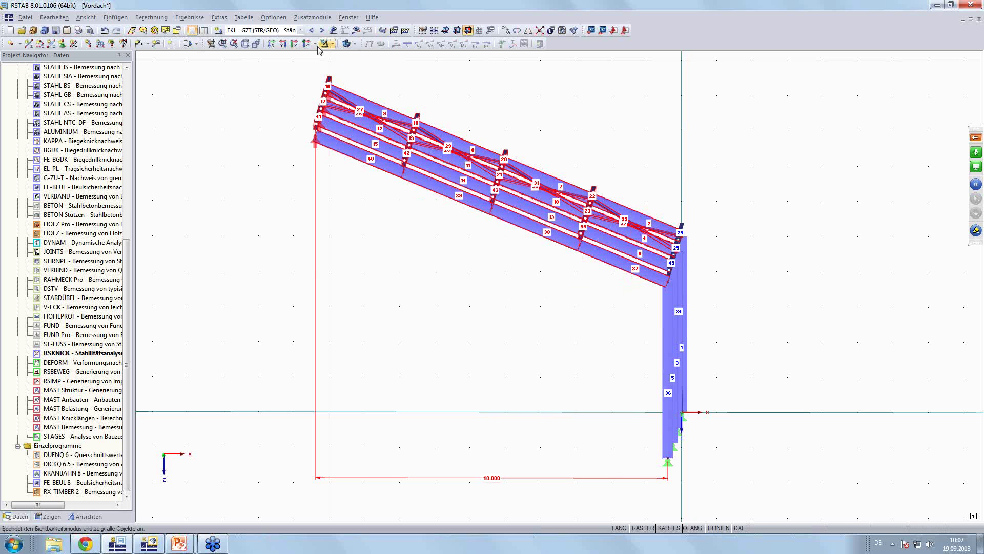
left_click(117, 32)
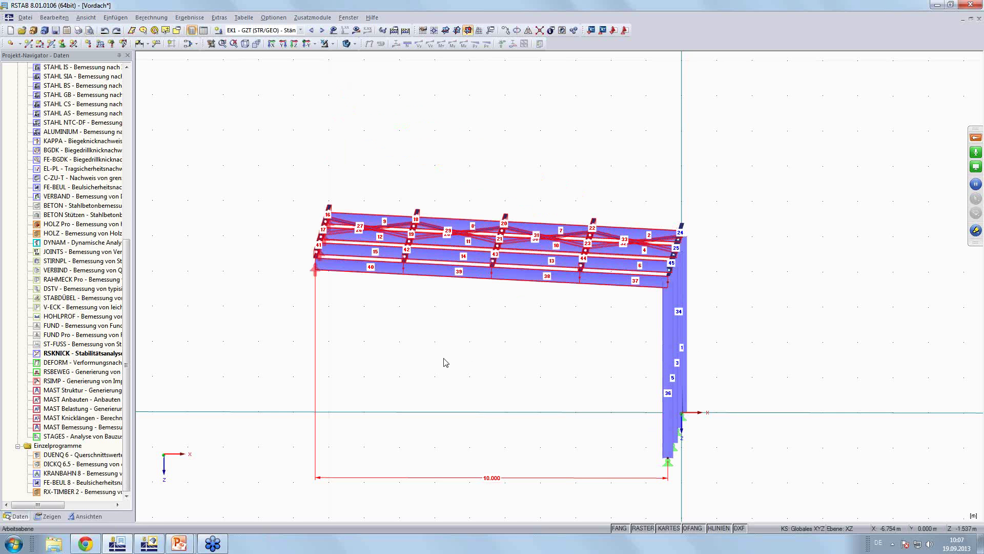
key("Escape")
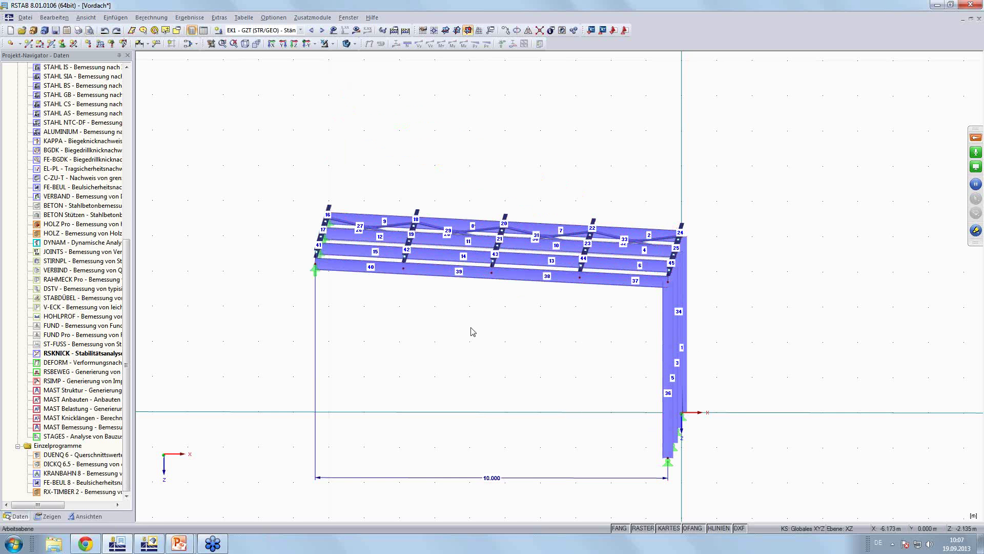
middle_click_drag(509, 345, 503, 389, "ctrl")
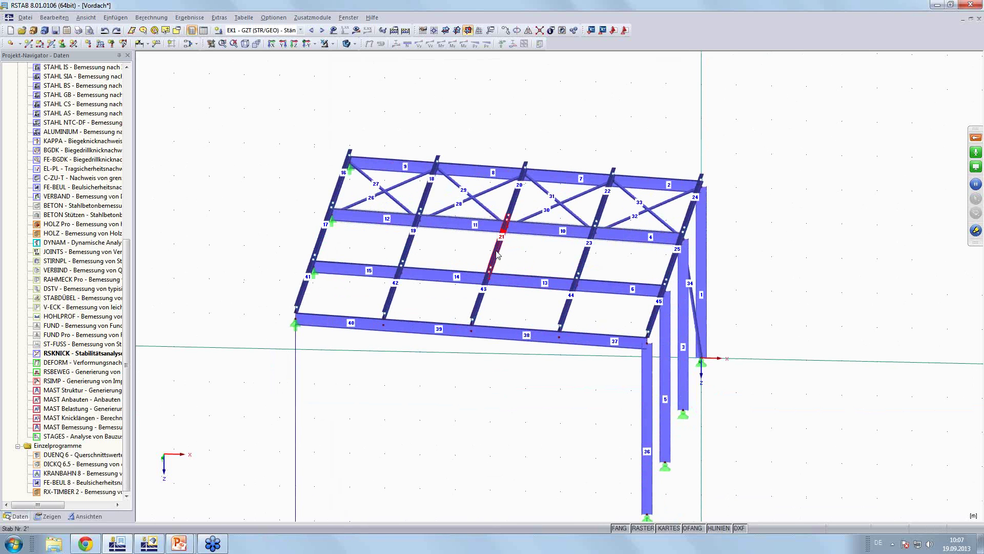
mouse_move(504, 411)
middle_mouse_down("ctrl")
mouse_move(519, 355)
mouse_move(501, 425)
mouse_move(508, 411)
middle_mouse_up("ctrl")
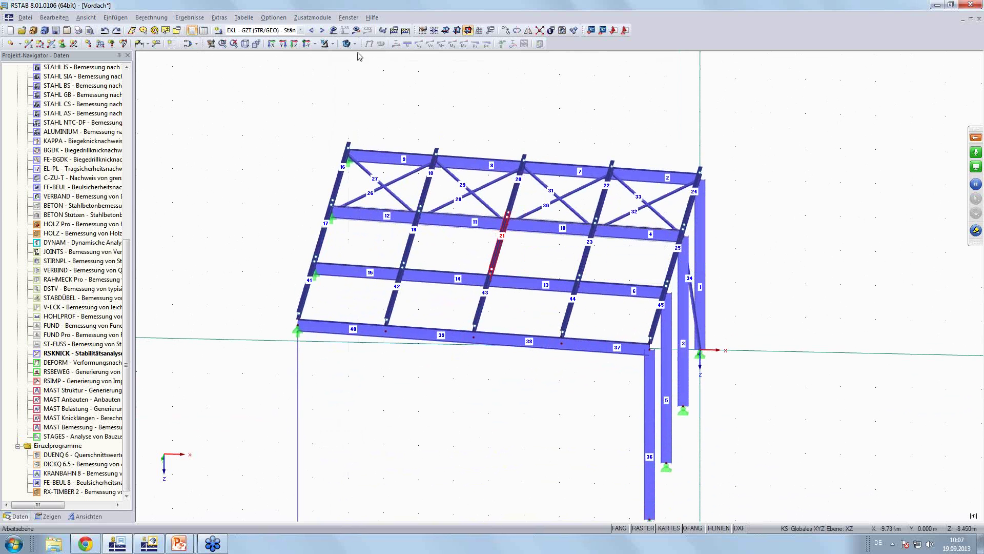
Create a user coordinate system 'Dachebene' defined by three roof nodes
left_click(507, 30)
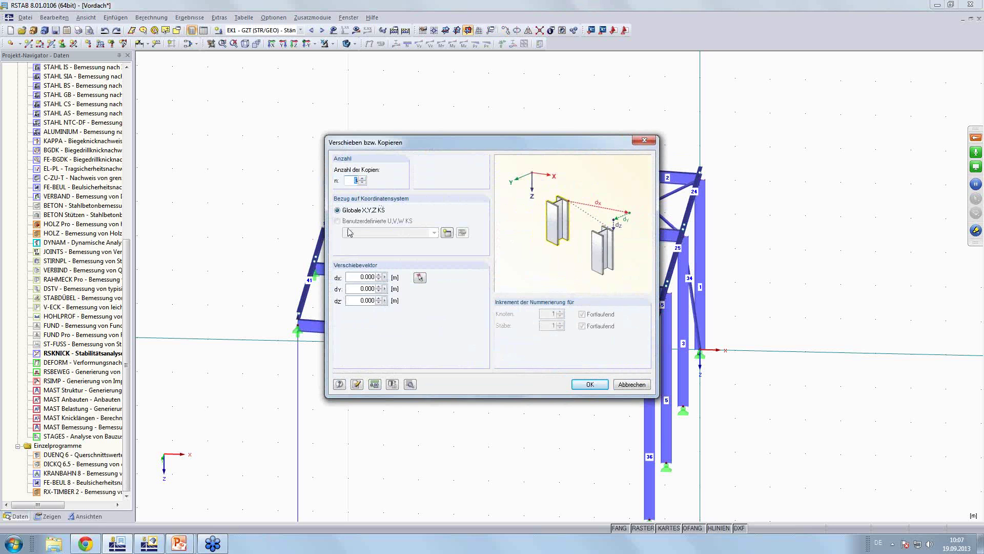
left_click(447, 233)
left_click(364, 155)
type("Dachebene")
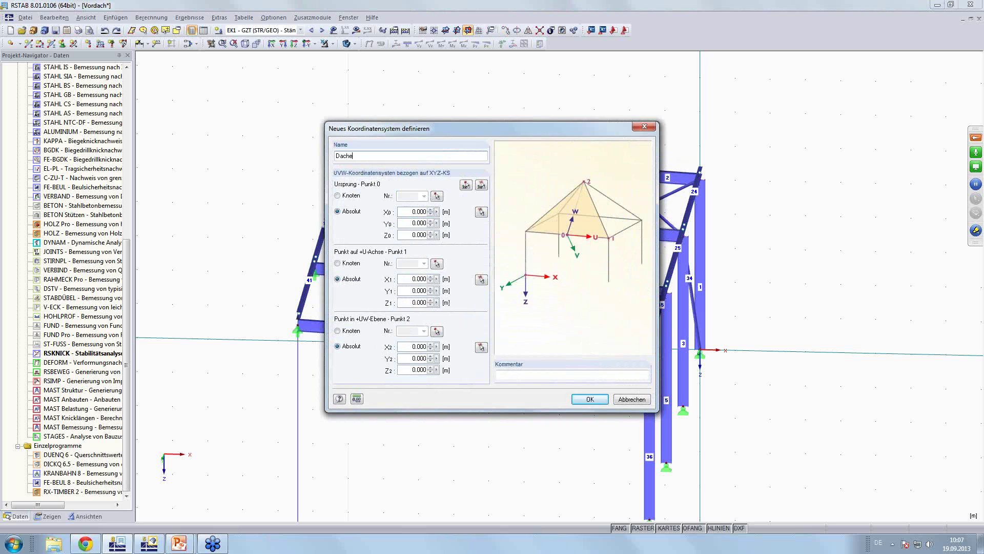
left_click(466, 185)
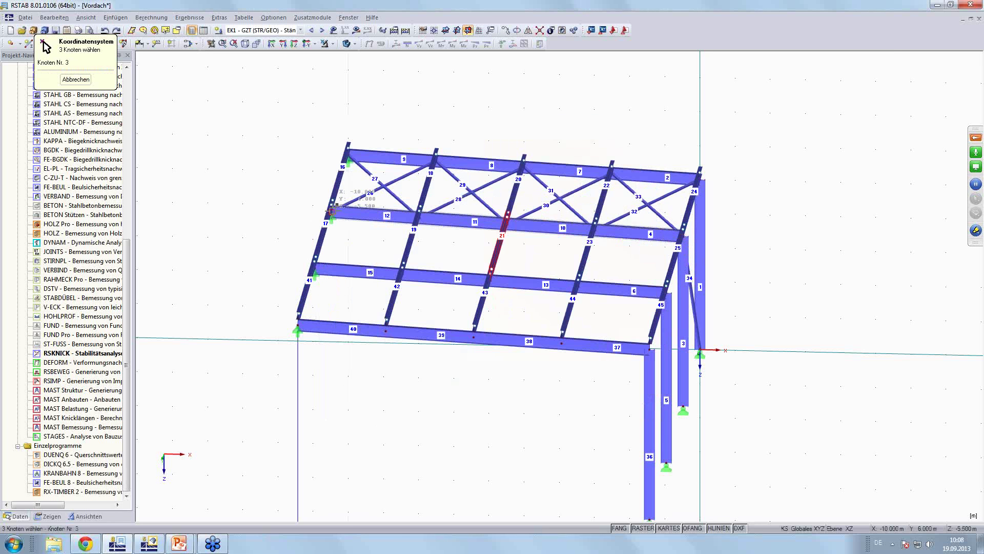
left_click(650, 344)
left_click(590, 400)
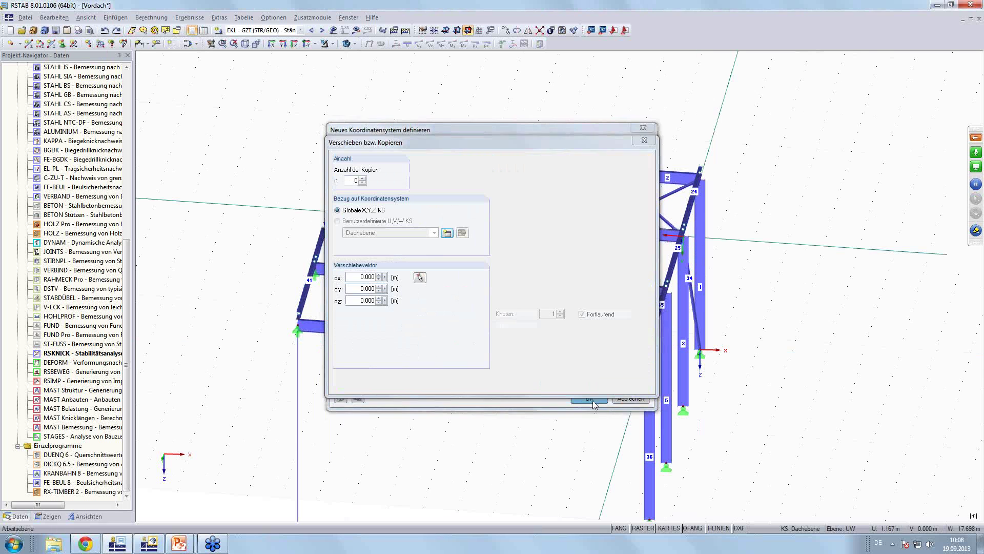
Move member 21 by 1 m in the Dachebene system, inspect it, then undo the move
left_click_drag(564, 141, 323, 163)
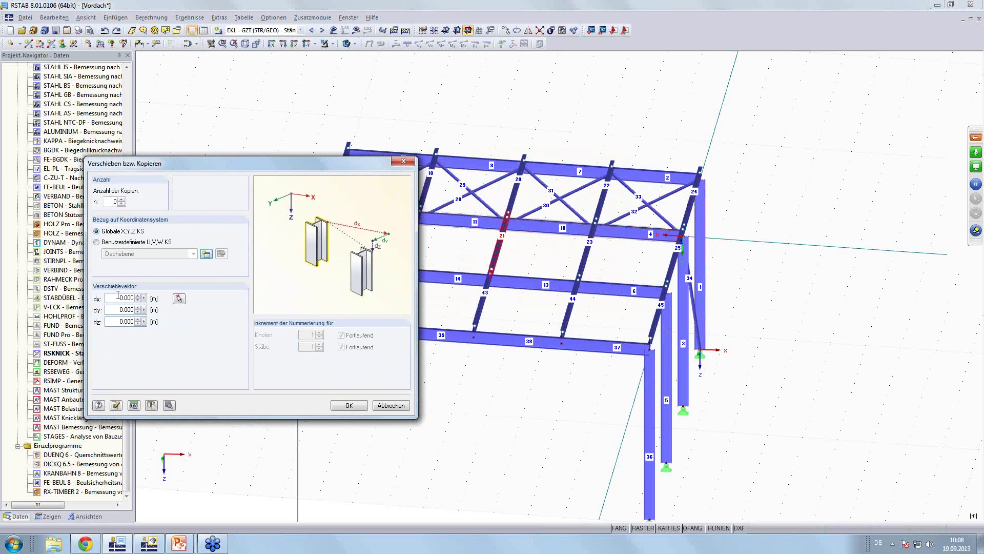
left_click(97, 243)
type("1.000")
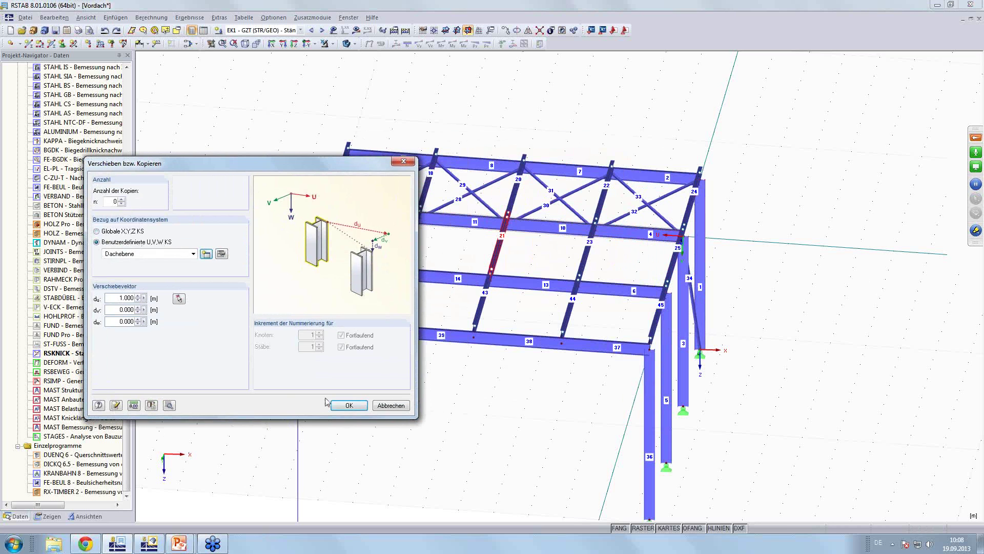
left_click(349, 405)
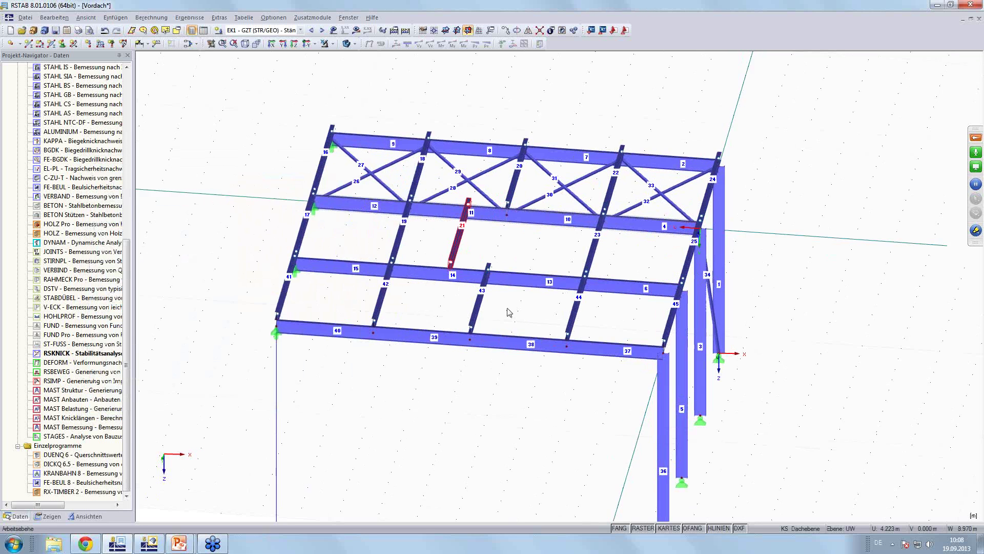
scroll(509, 313, "up", 2)
mouse_move(430, 477)
middle_mouse_down("ctrl")
mouse_move(455, 430)
mouse_move(442, 413)
mouse_move(446, 457)
mouse_move(491, 356)
middle_mouse_up("ctrl")
scroll(465, 441, "down", 1)
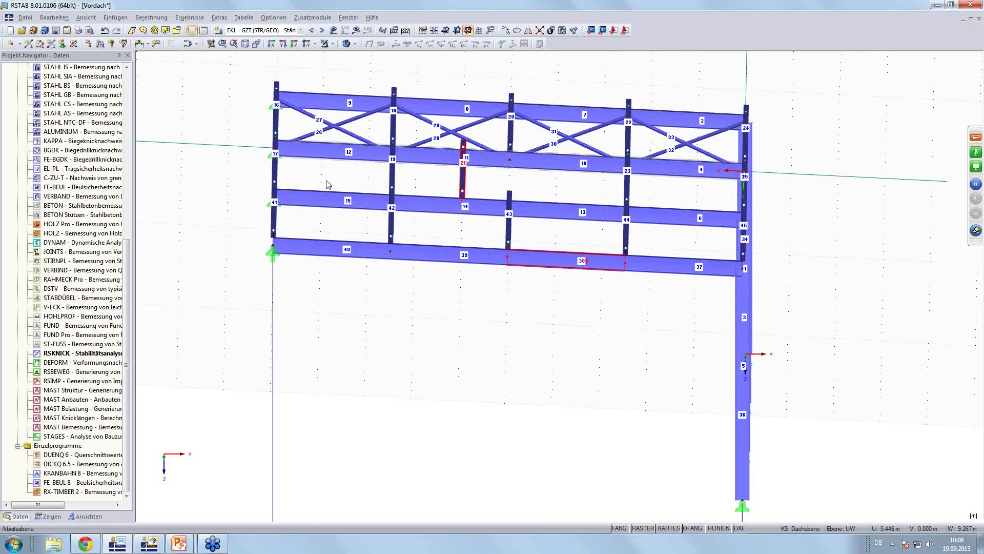
left_click(104, 30)
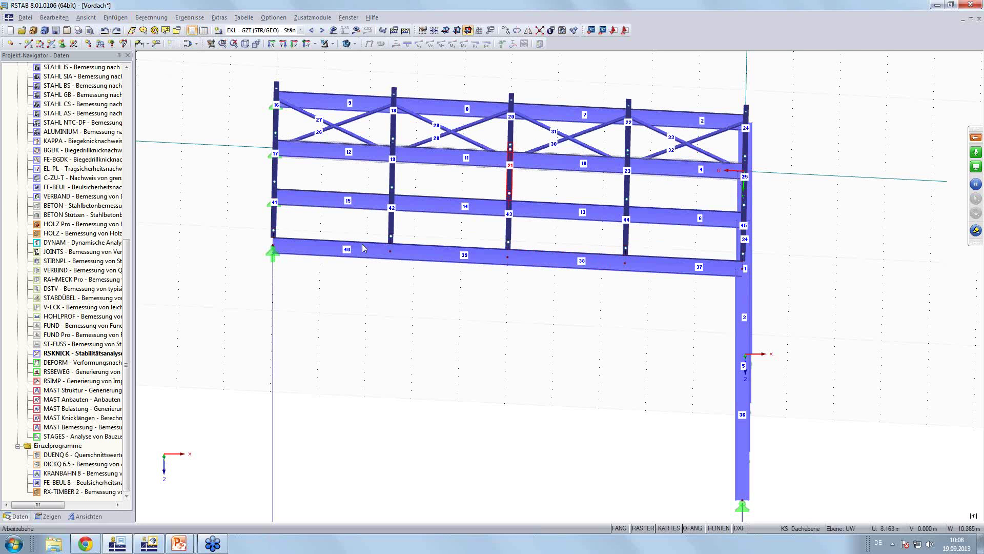
mouse_move(651, 409)
middle_mouse_down("ctrl")
mouse_move(516, 400)
mouse_move(583, 444)
mouse_move(620, 429)
middle_mouse_up("ctrl")
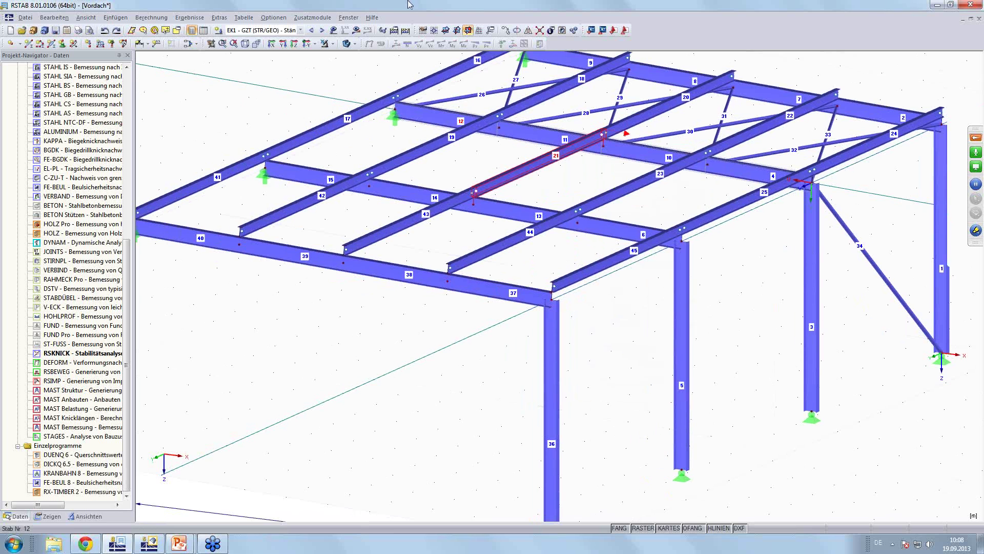
Switch to load case LF1 - Eigengewicht and calculate its results
left_click(301, 32)
left_click(307, 38)
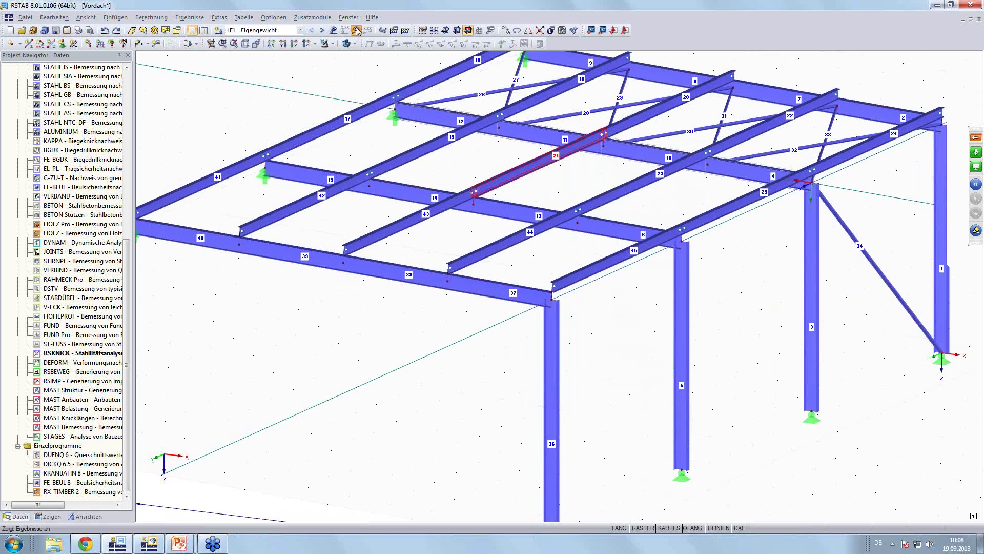
left_click(357, 31)
left_click(458, 290)
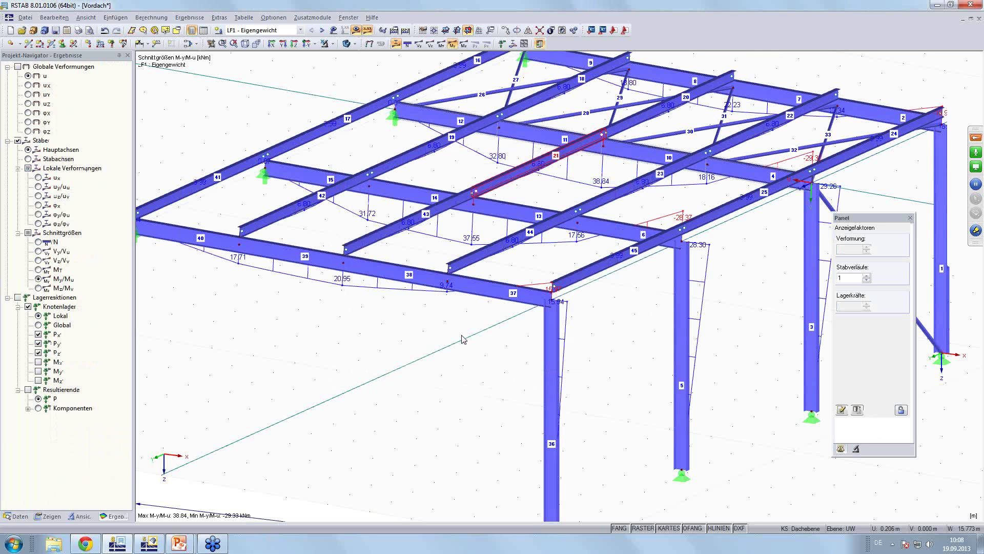
scroll(464, 340, "down", 2)
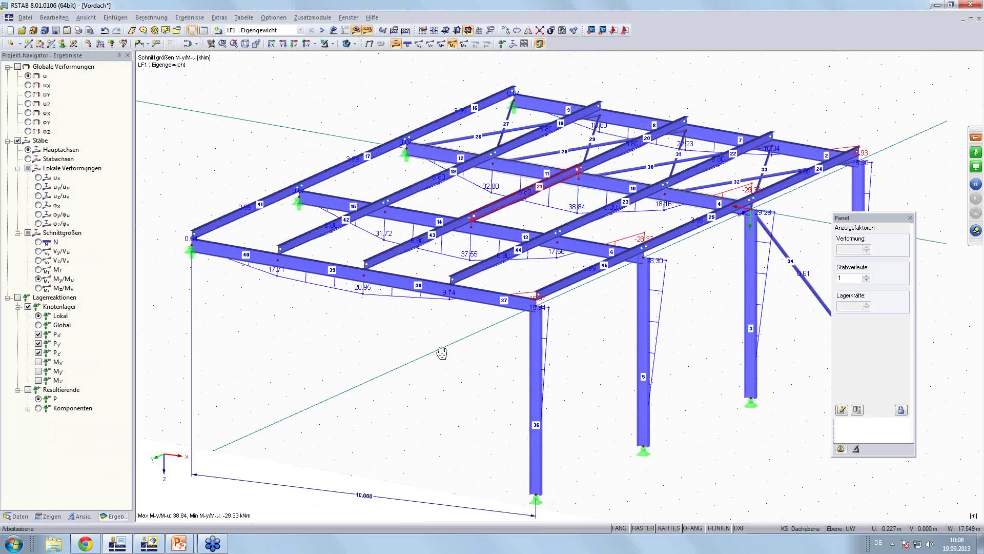
scroll(441, 336, "up", 1)
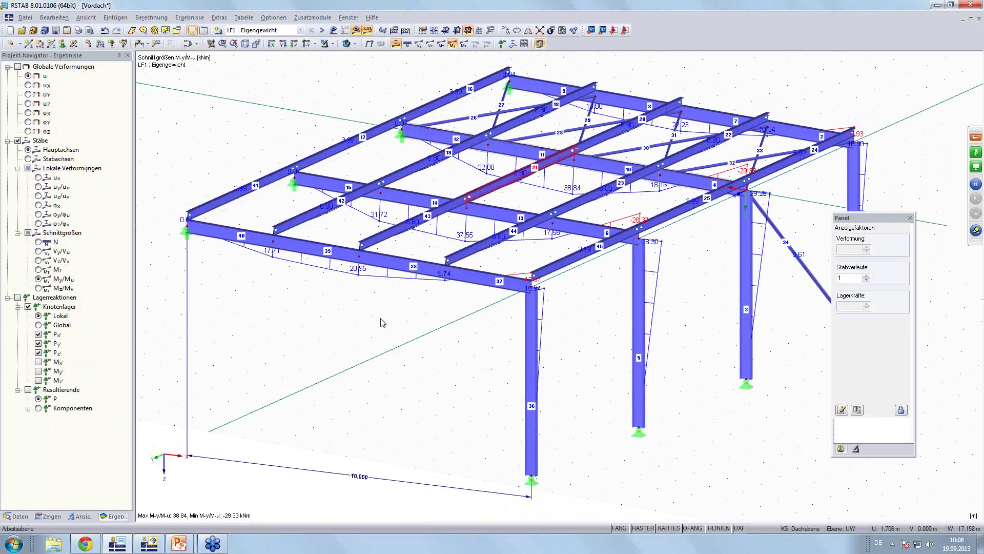
Show only the IPE 220 purlins under members by cross-section, hiding the IPE 330 members
left_click(81, 517)
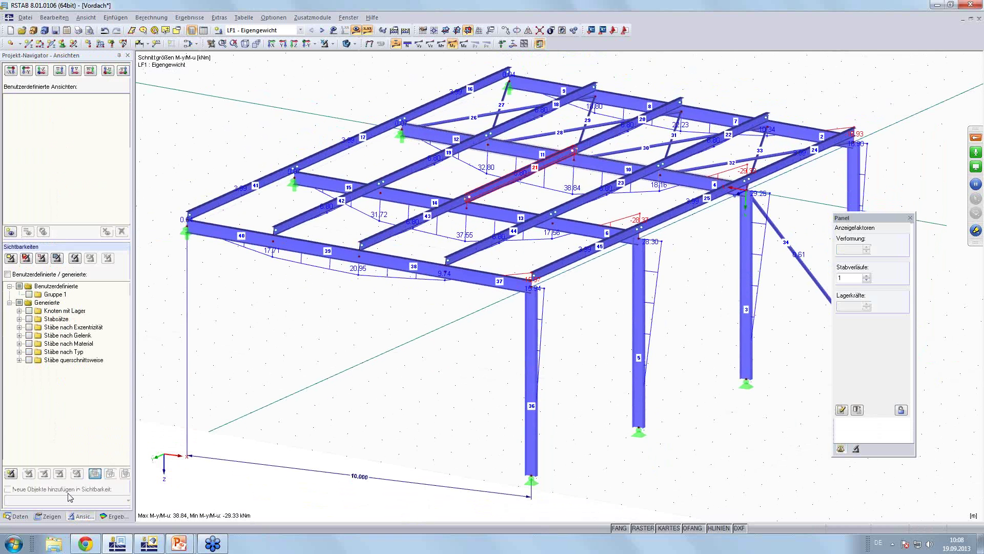
left_click(19, 360)
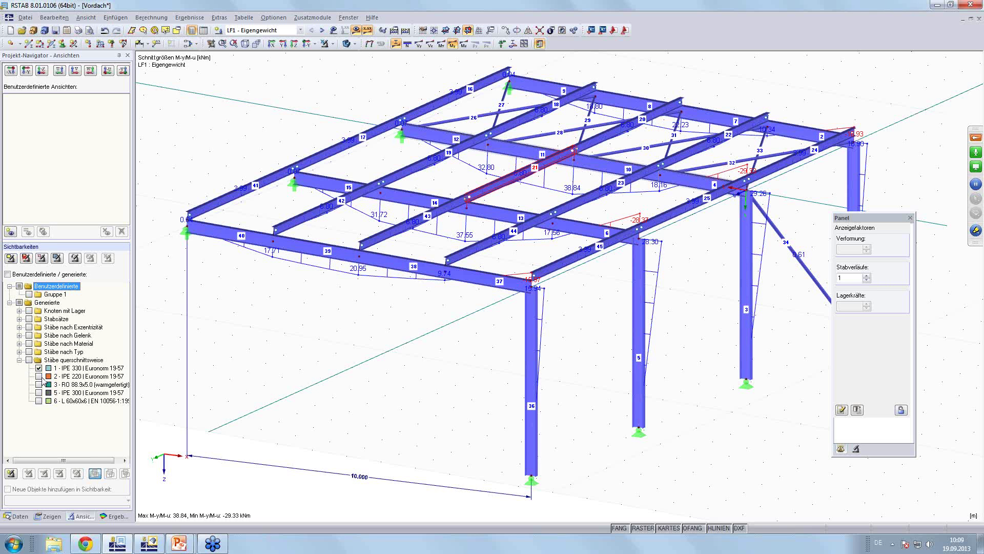
left_click(39, 376)
left_click(38, 367)
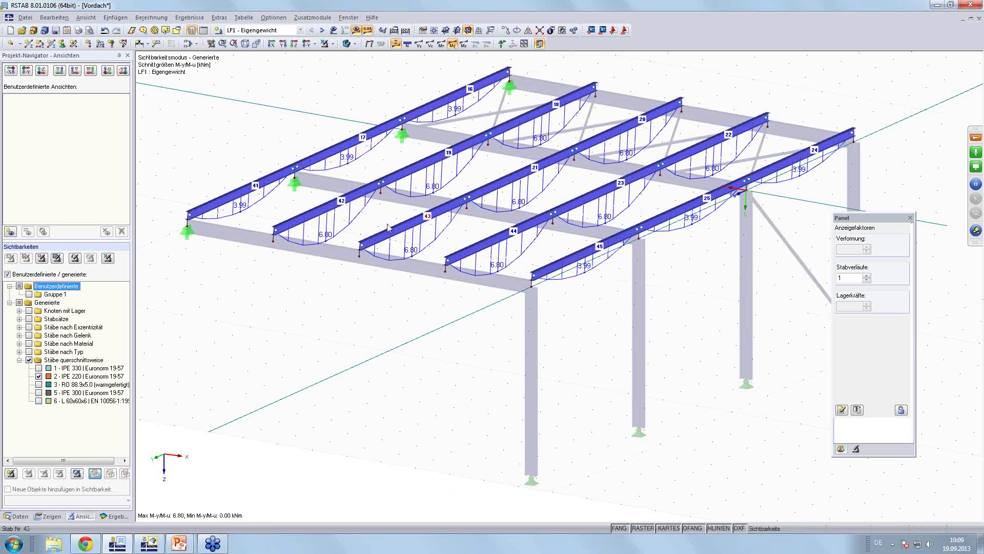
scroll(376, 214, "up", 1)
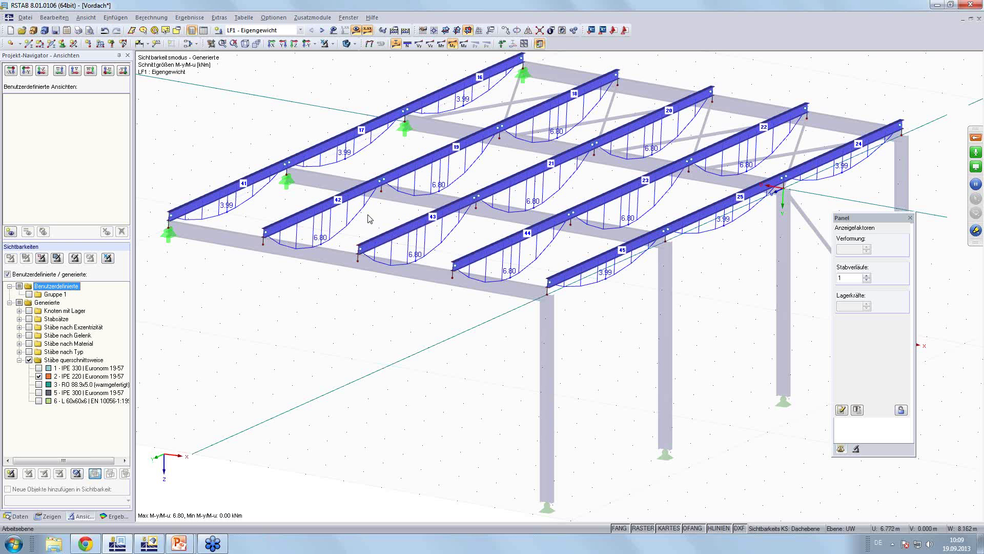
Give the end of member 19 a new global-axis hinge 3 releasing My and Mz
double_click(399, 173)
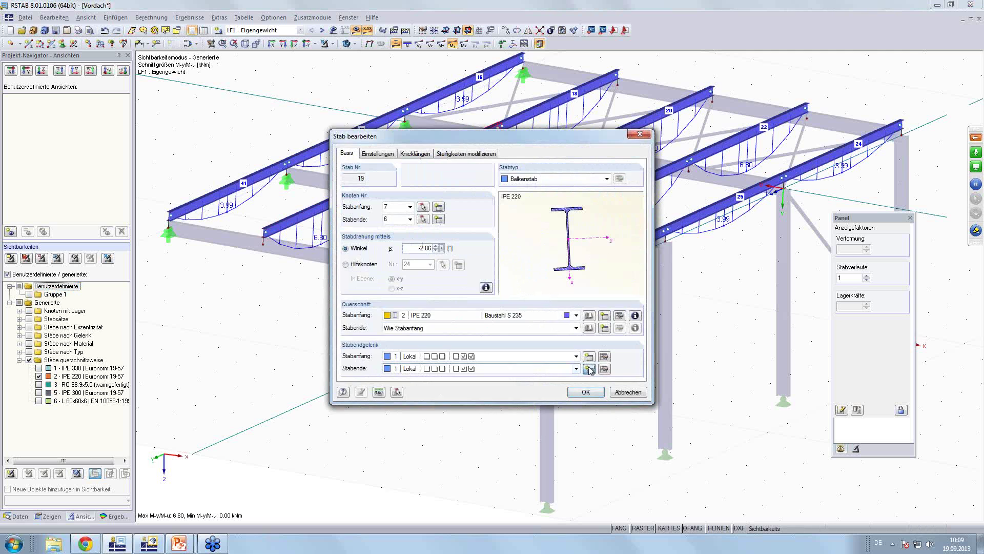
left_click(590, 369)
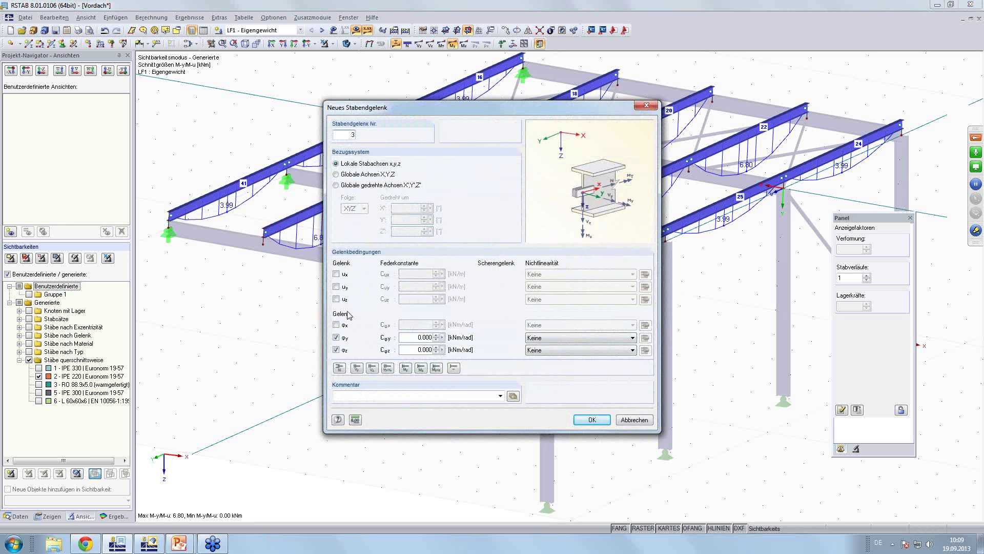
left_click(336, 175)
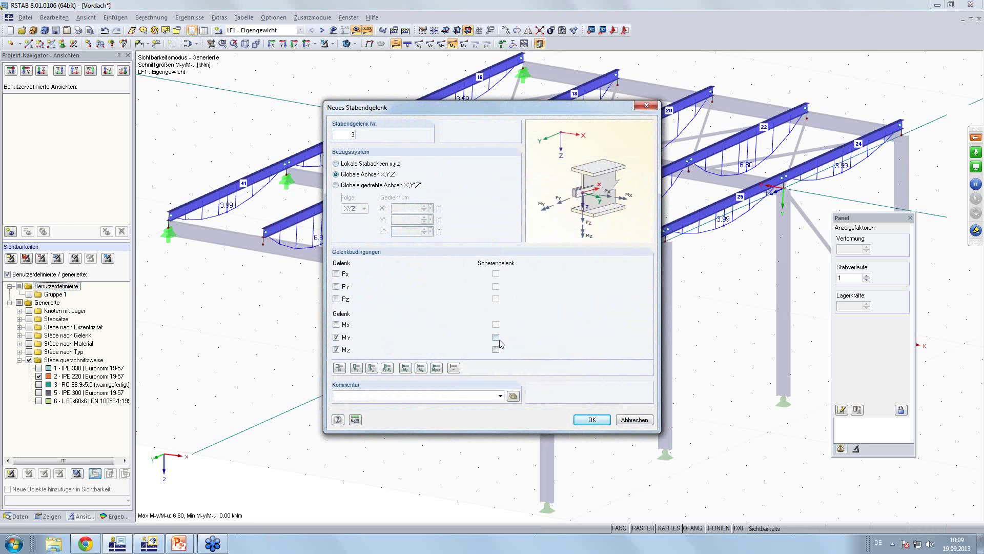
left_click(591, 420)
left_click(580, 393)
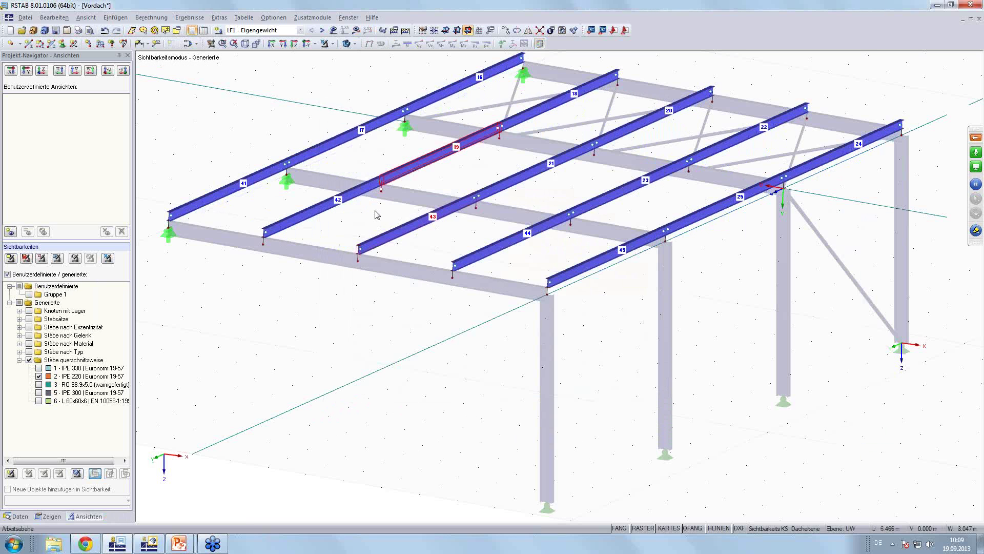
Assign hinge 3 (Global) to the start of member 42 and turn results back on
double_click(363, 192)
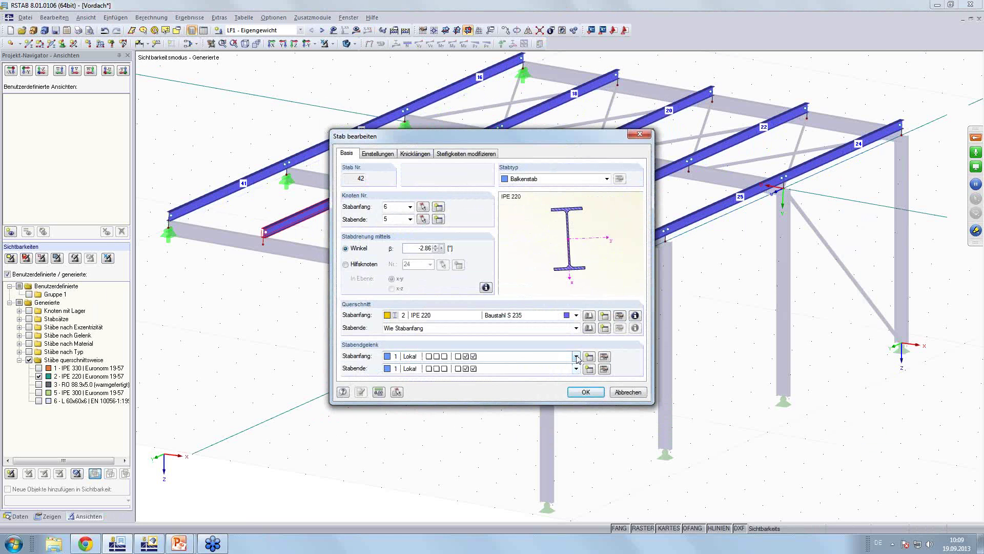
left_click(576, 357)
left_click(525, 390)
left_click(585, 393)
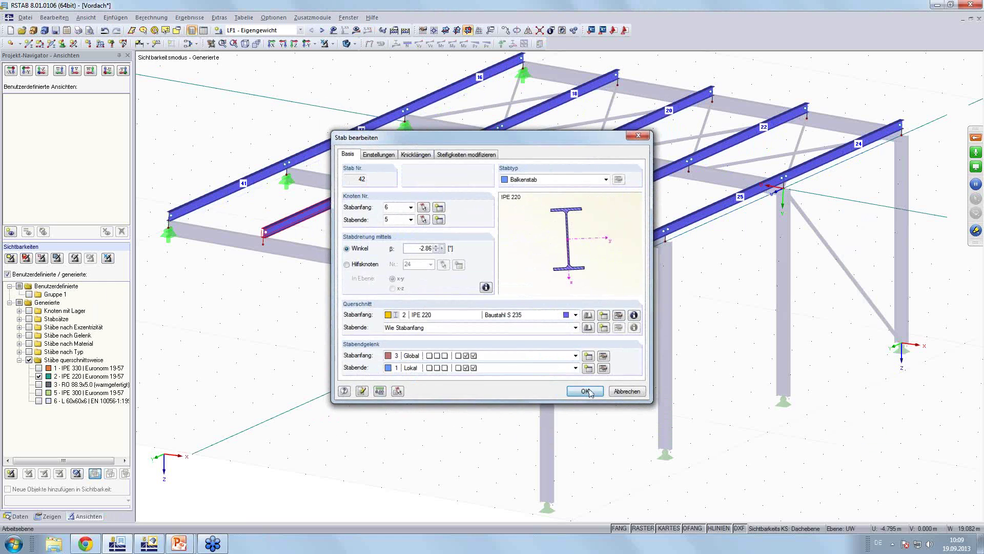
left_click(352, 31)
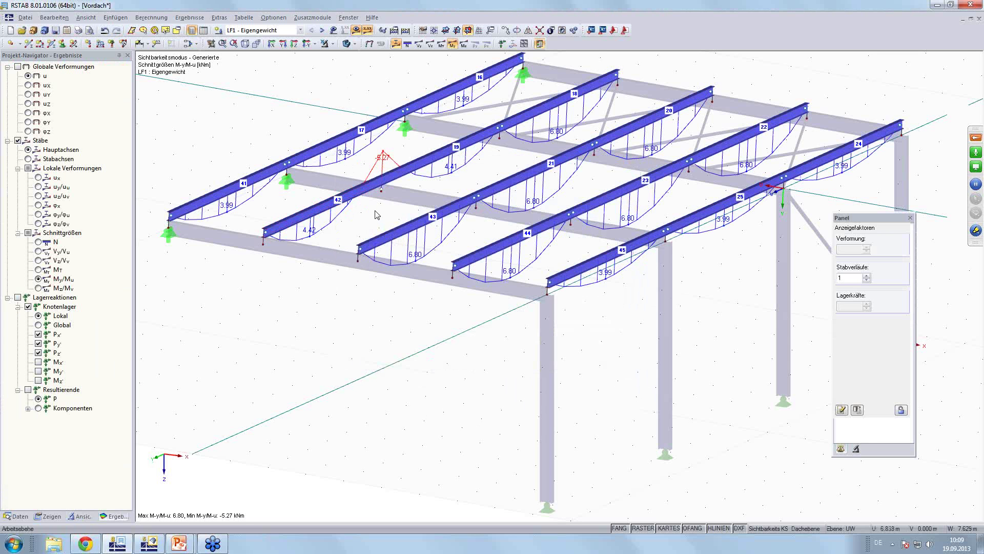
Zoom and pan to inspect member 42's moment diagram, showing 4.42 and -5.27 kNm
scroll(377, 215, "up", 2)
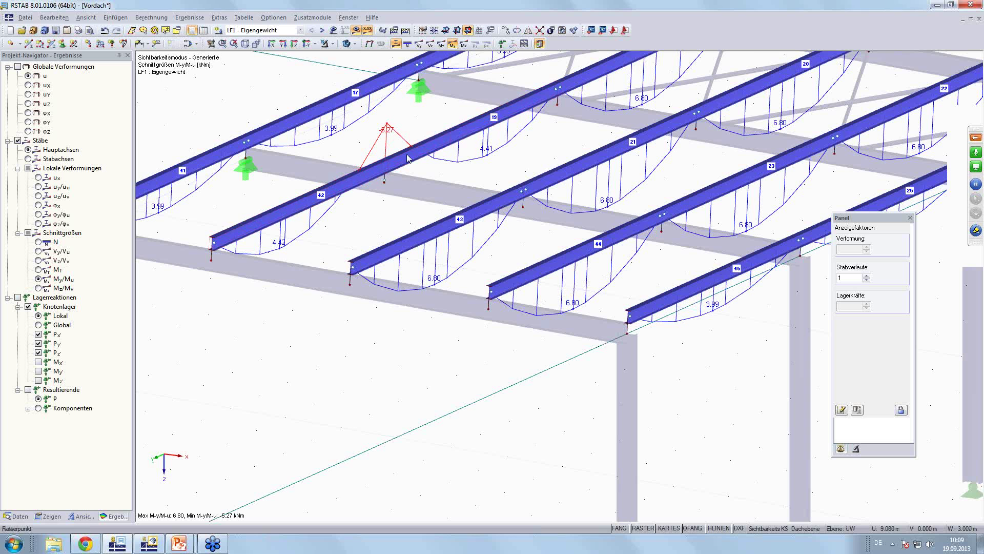
scroll(398, 216, "up", 1)
scroll(398, 215, "up", 2)
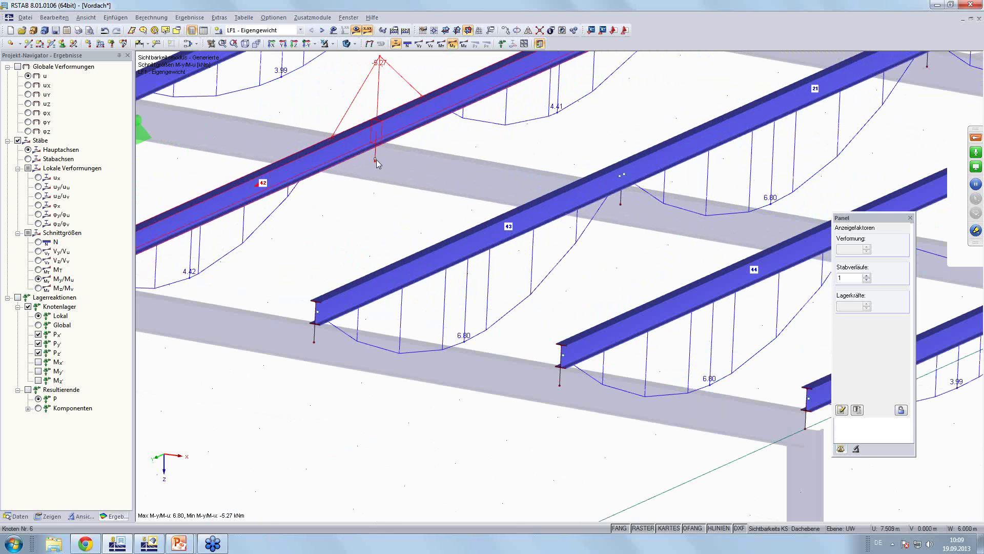
scroll(420, 220, "down", 1)
scroll(420, 220, "down", 1)
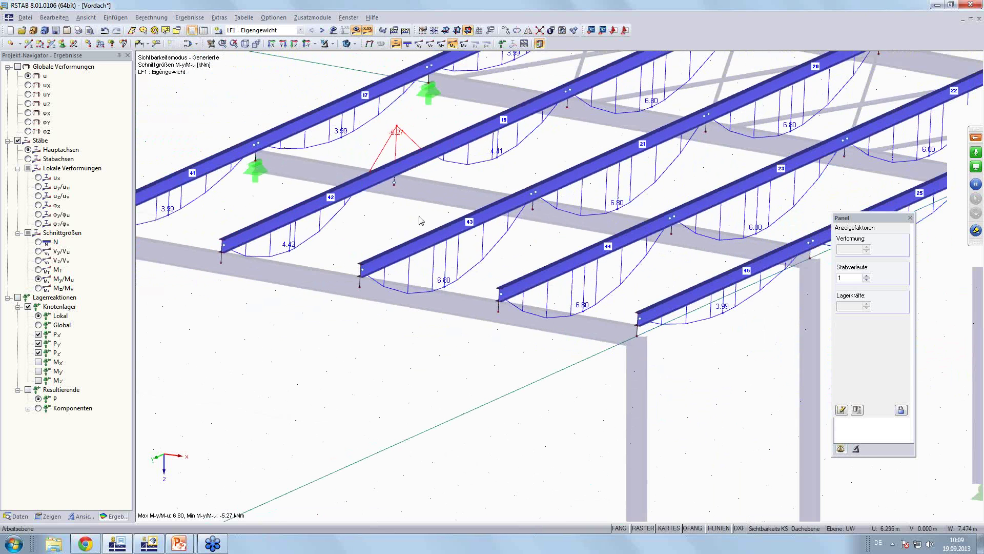
middle_click_drag(406, 218, 435, 278)
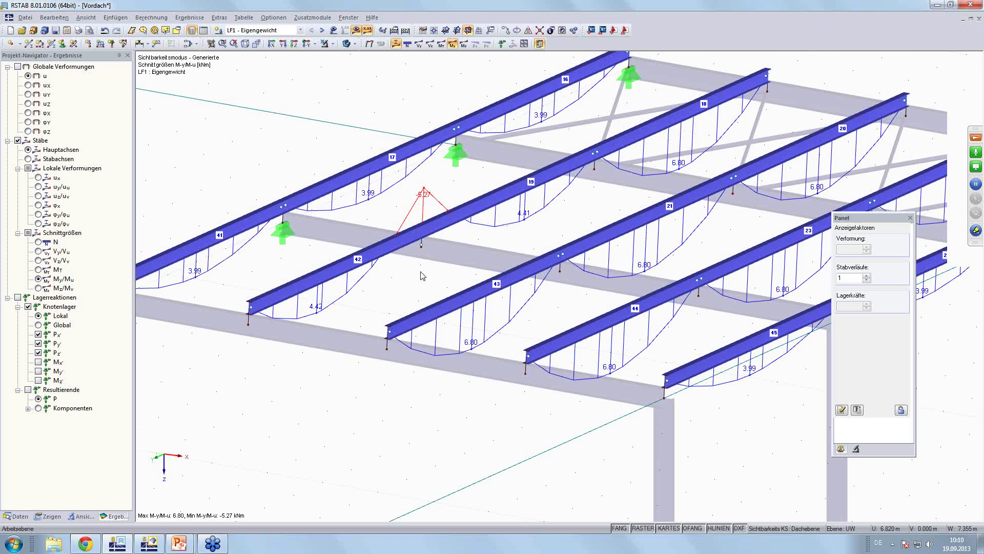
scroll(420, 276, "down", 2)
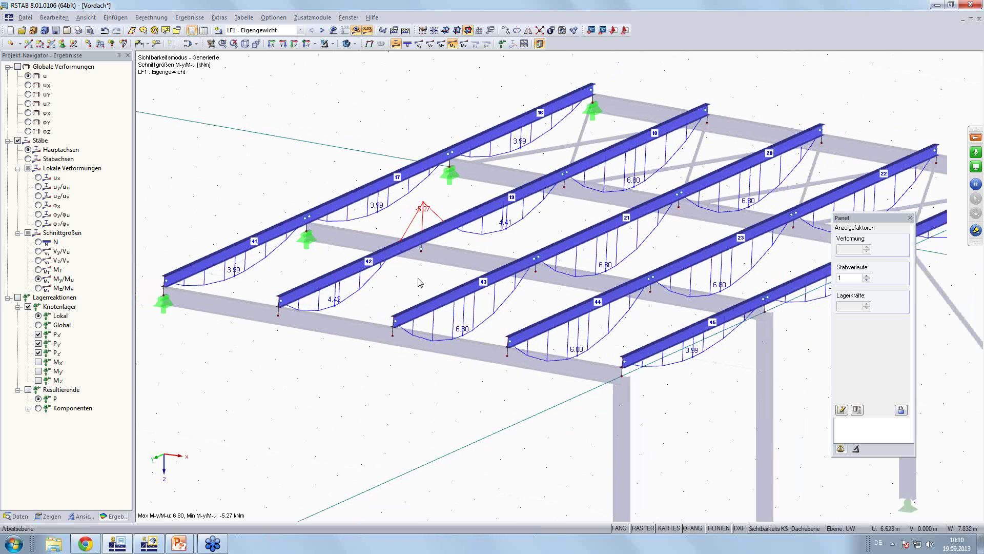
Remove the cross-section visibility filter, bring the whole frame into view, and switch off the moment diagrams
left_click(51, 516)
left_click(81, 516)
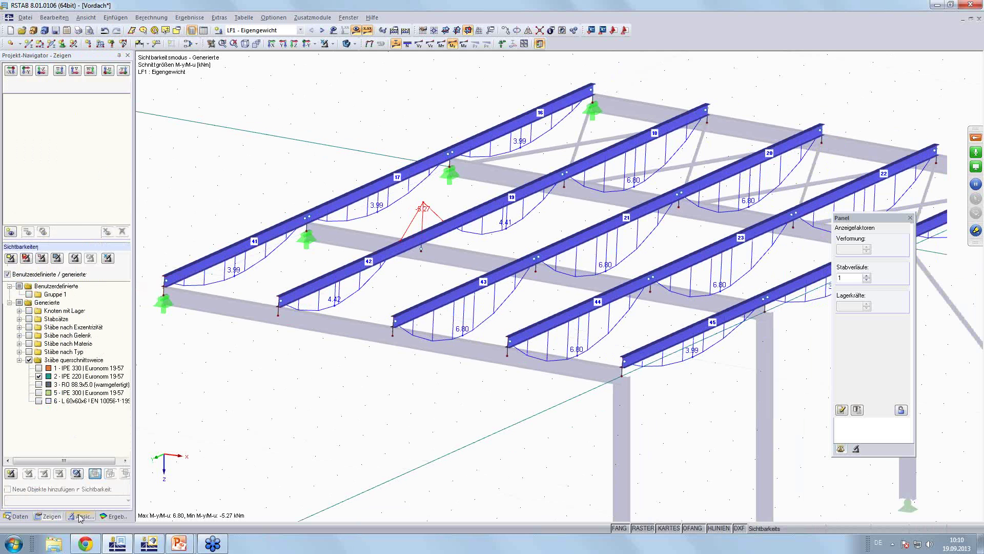
left_click(33, 362)
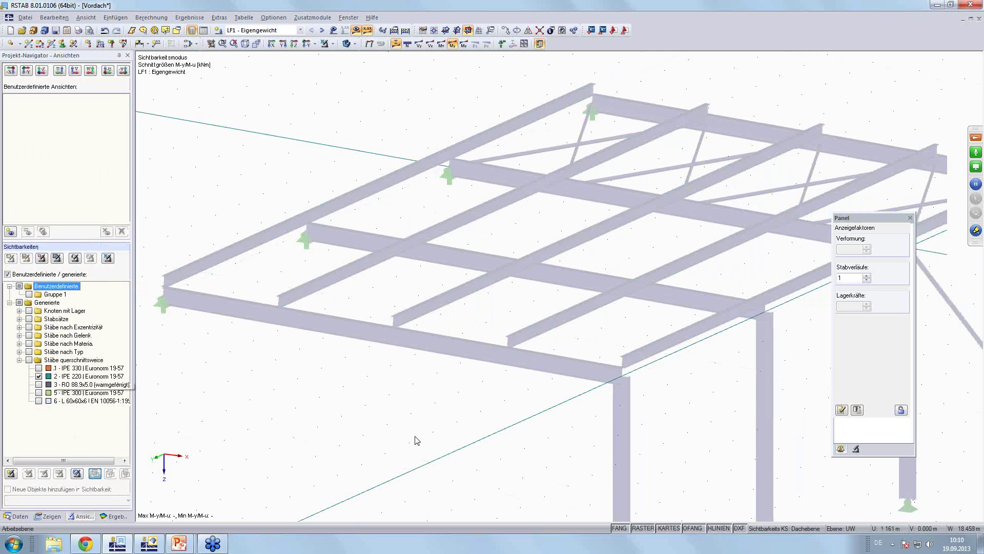
left_click(7, 275)
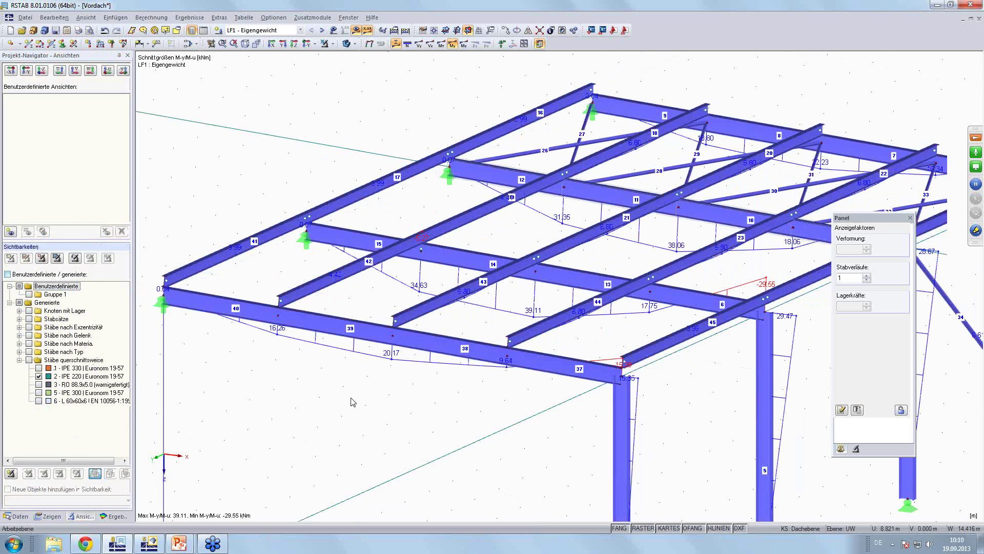
scroll(448, 445, "down", 2)
middle_click_drag(447, 445, 418, 355)
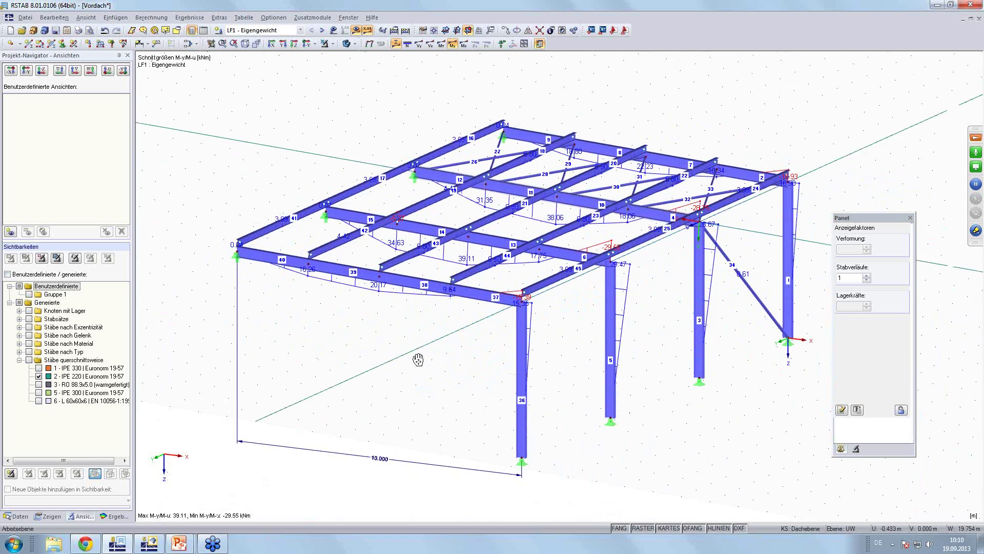
left_click(356, 30)
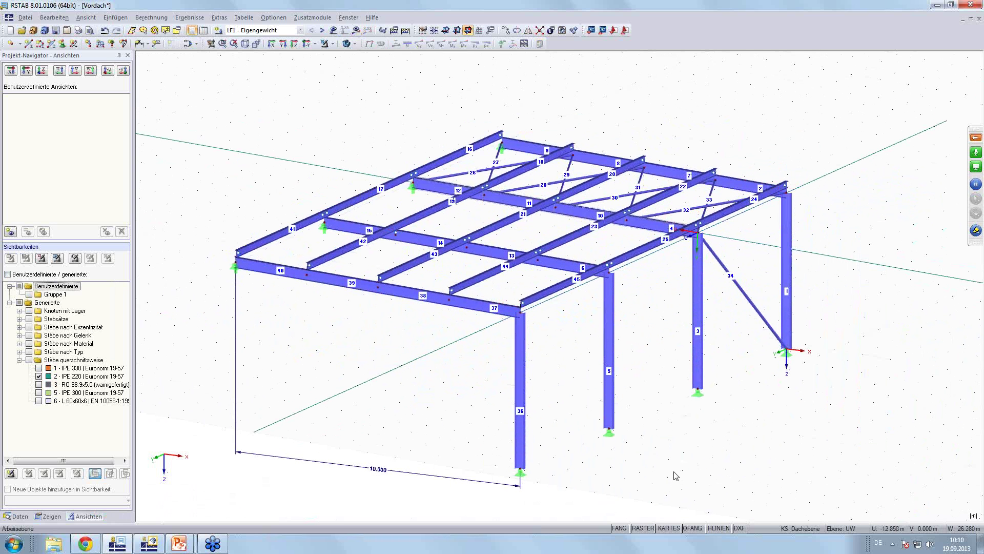
Shift the canopy frame slightly in the view
middle_click_drag(716, 434, 738, 417)
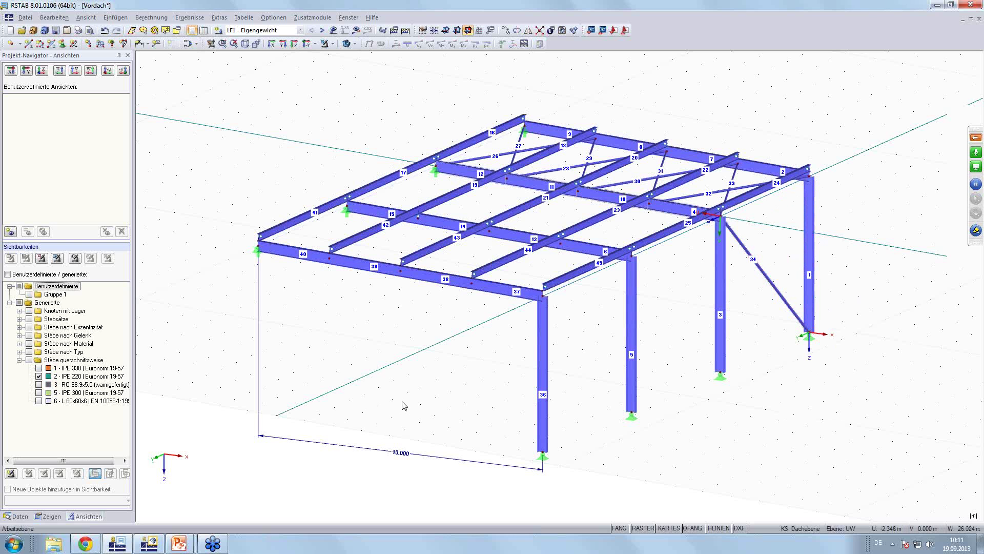
Isolate the bracing and renumber it automatically along X to members 200–208, then show the purlins
left_click(39, 401)
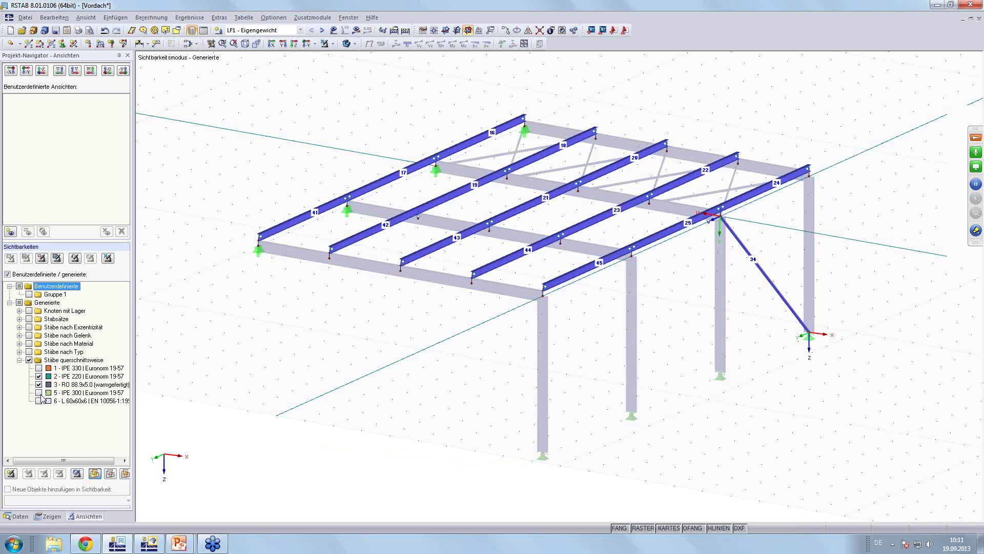
left_click(39, 376)
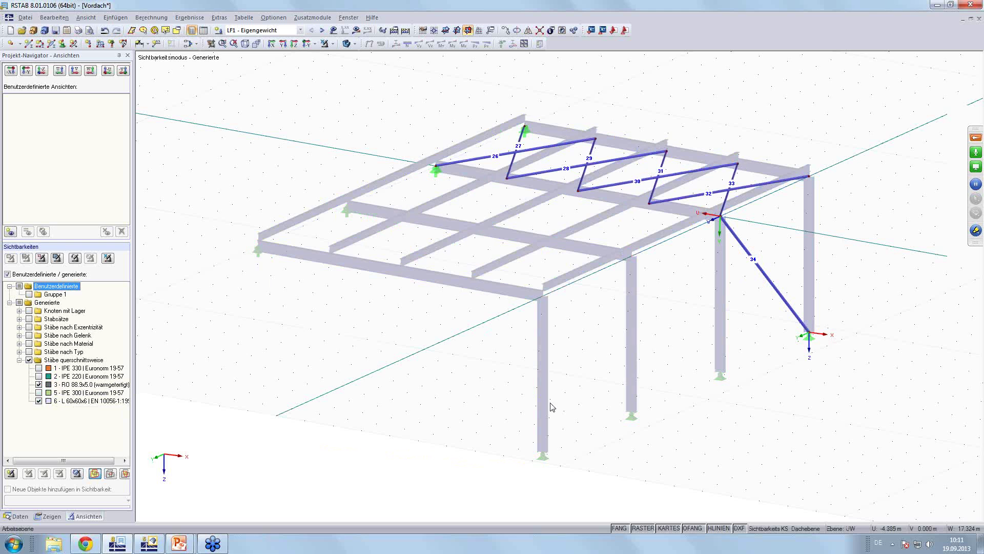
left_click_drag(346, 462, 892, 105)
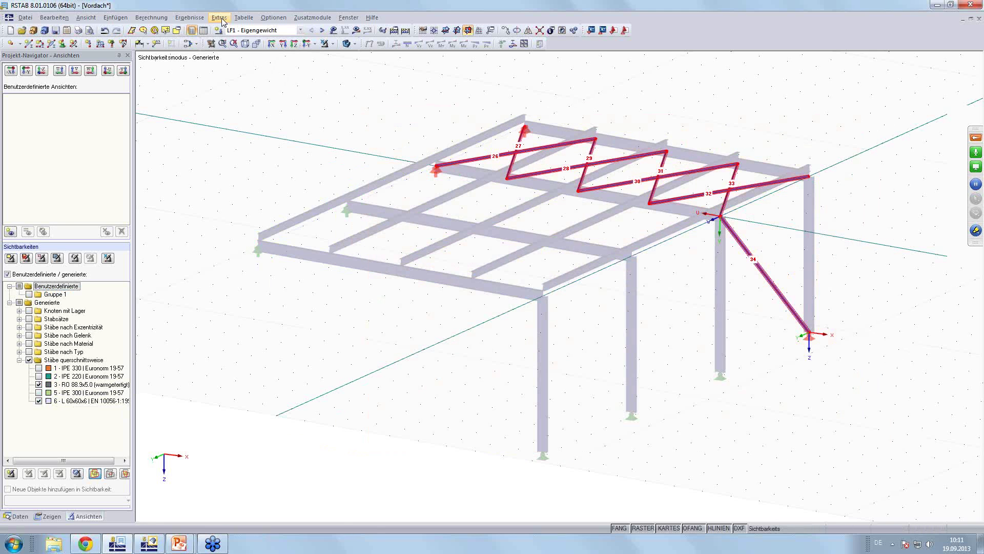
left_click(220, 18)
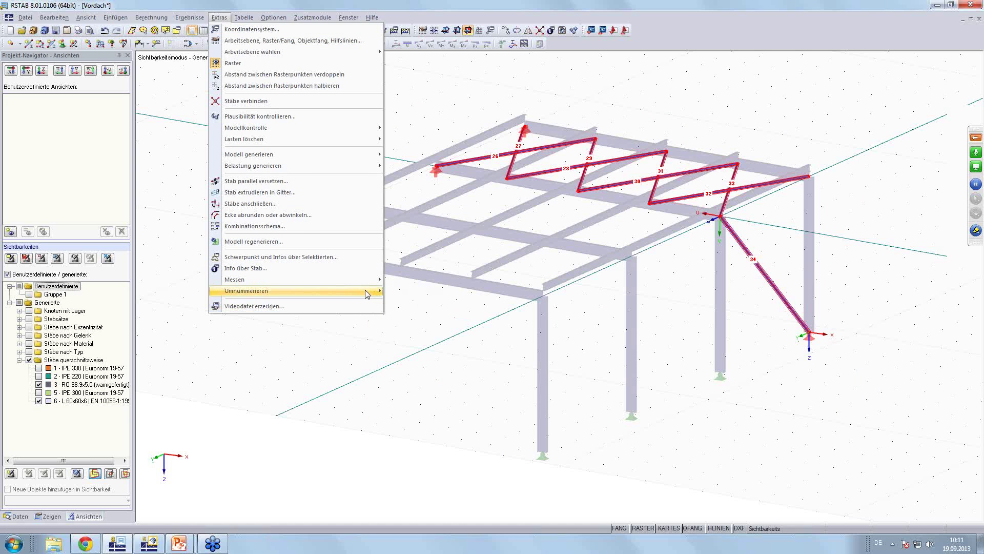
left_click(419, 302)
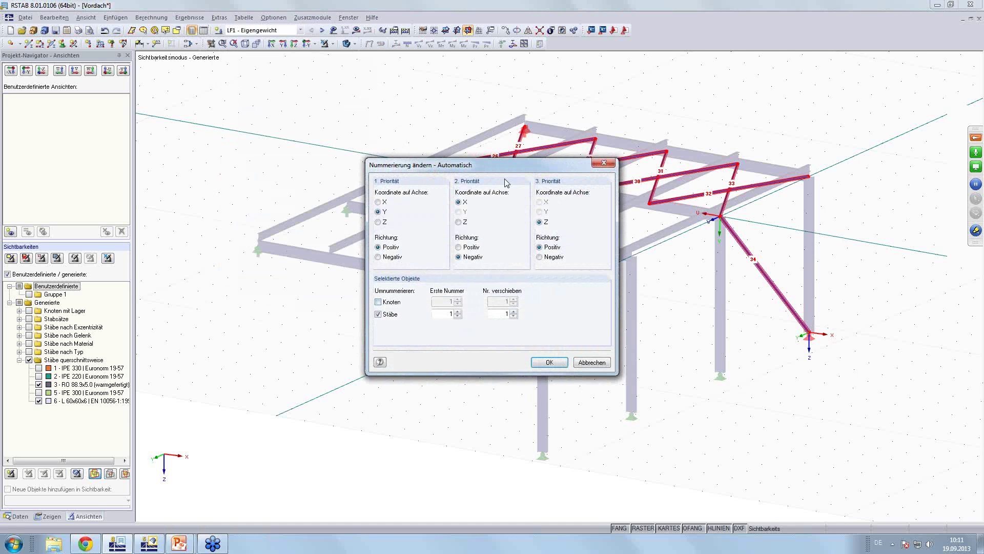
left_click_drag(506, 165, 325, 147)
type("200")
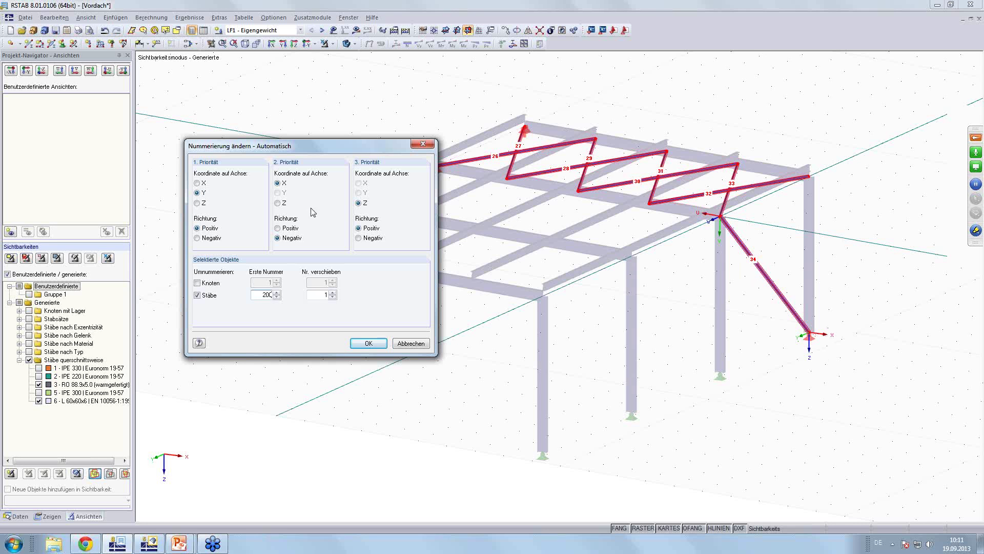
left_click(197, 183)
left_click(367, 343)
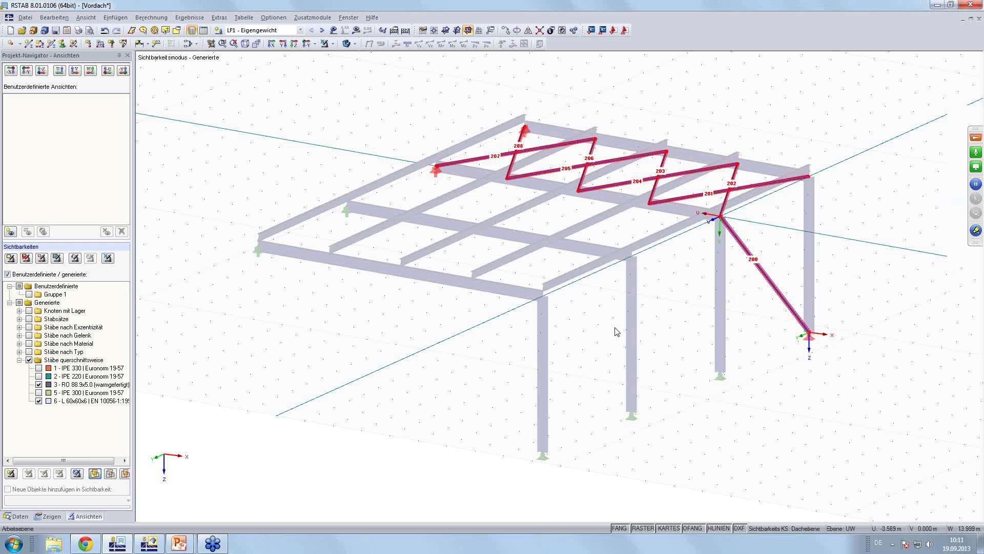
left_click(38, 376)
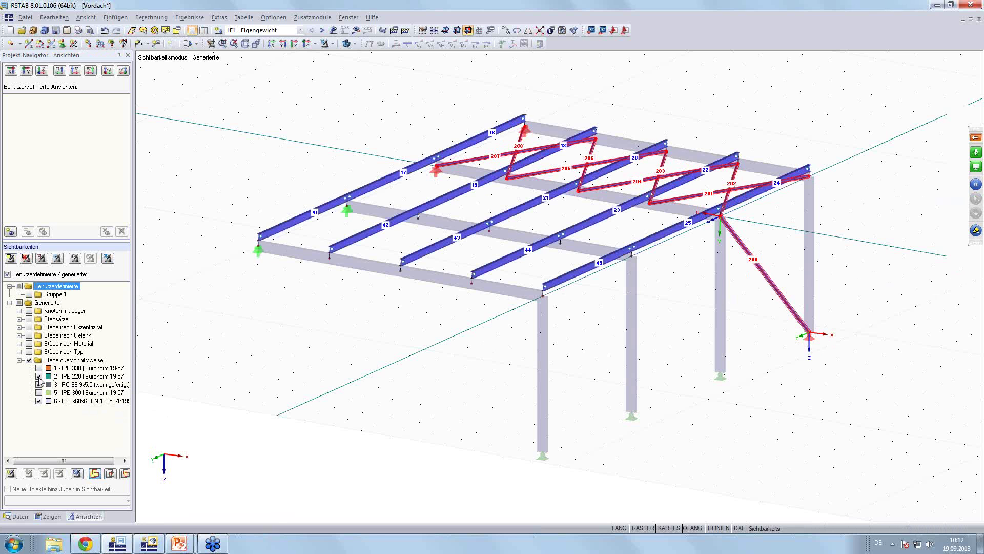
left_click(39, 400)
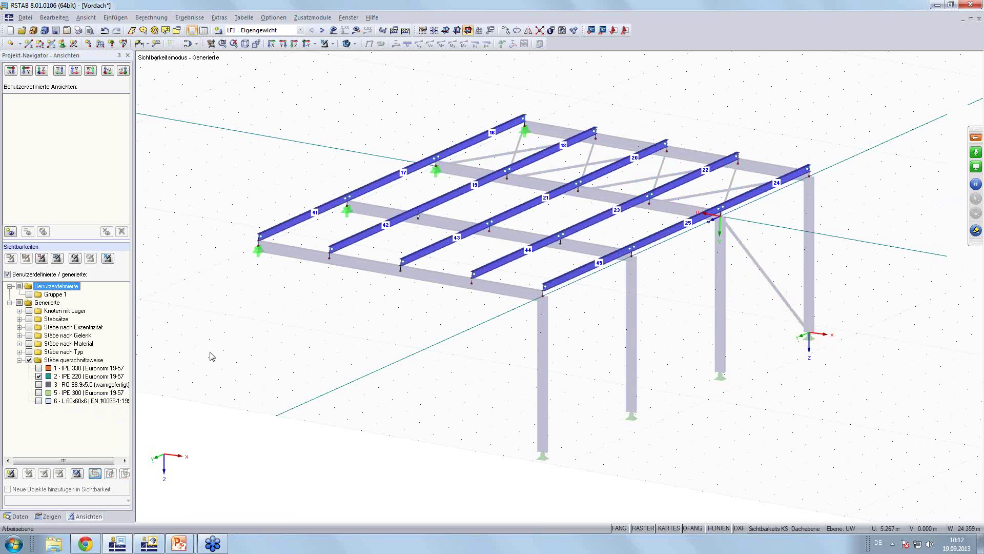
Renumber the IPE 220 purlins automatically starting at 100, then display the IPE 330 main beams
left_click_drag(210, 353, 872, 84)
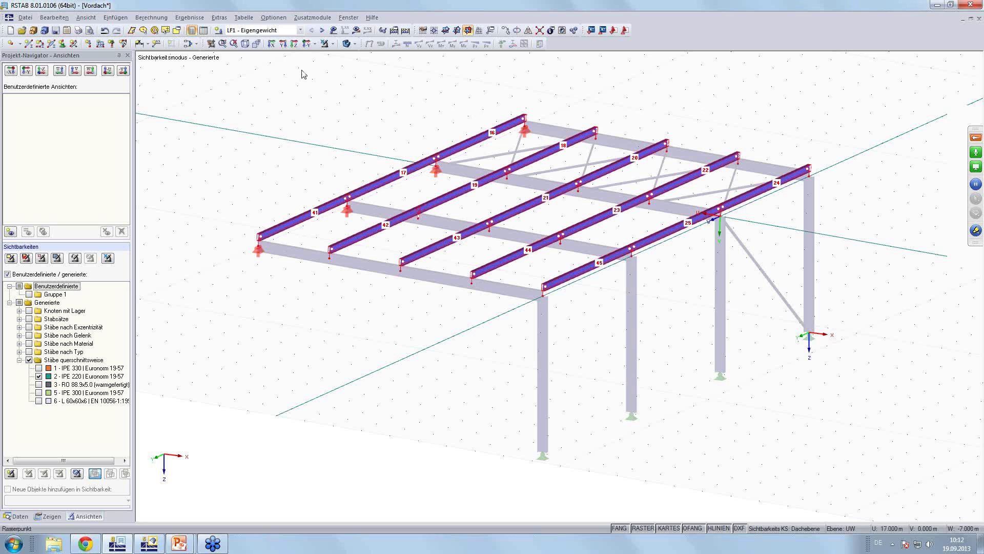
left_click(219, 17)
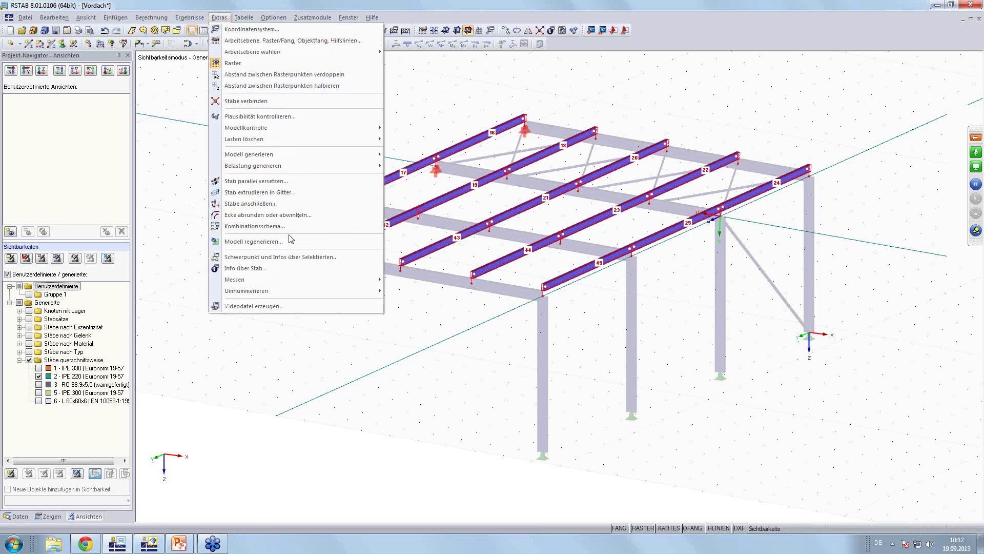
mouse_move(246, 291)
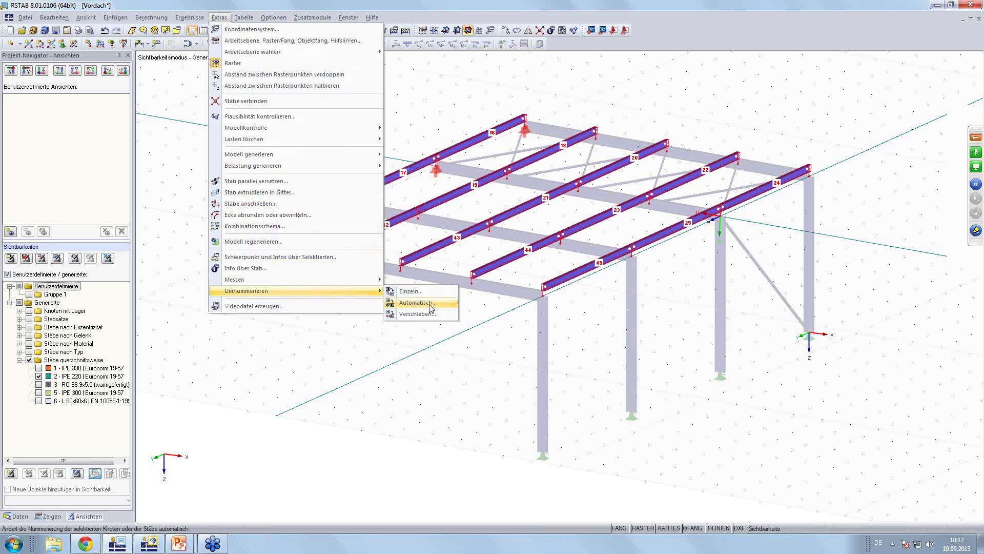
left_click(431, 307)
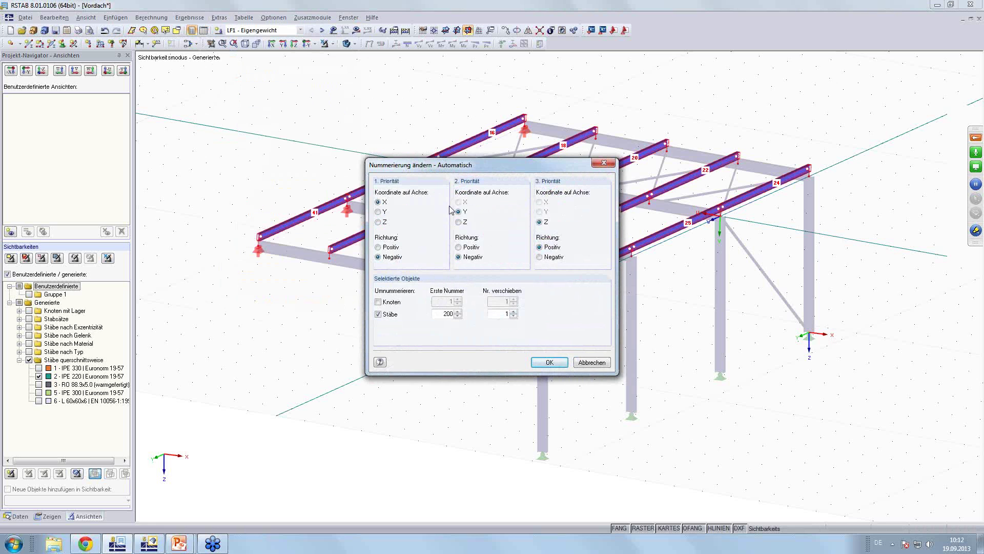
left_click_drag(481, 172, 342, 173)
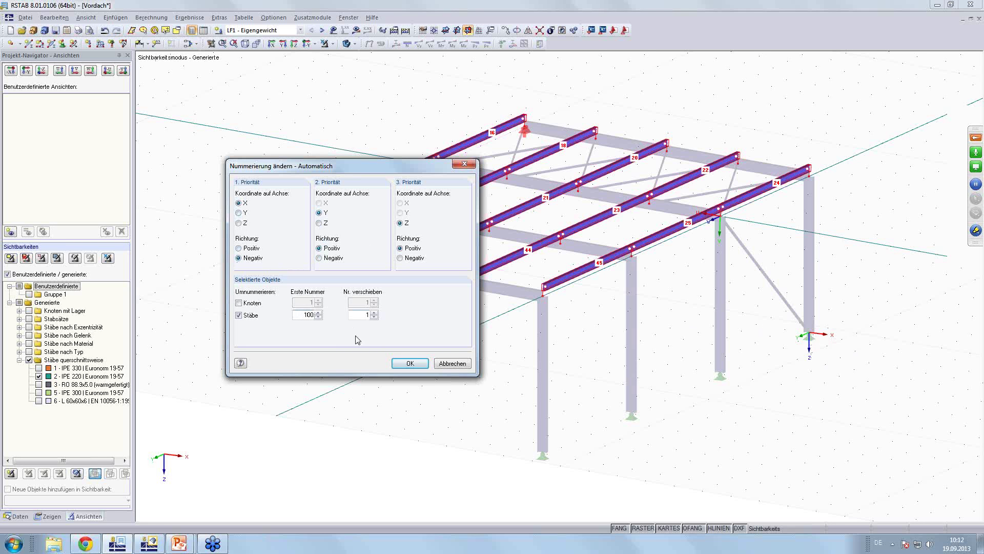
left_click(411, 364)
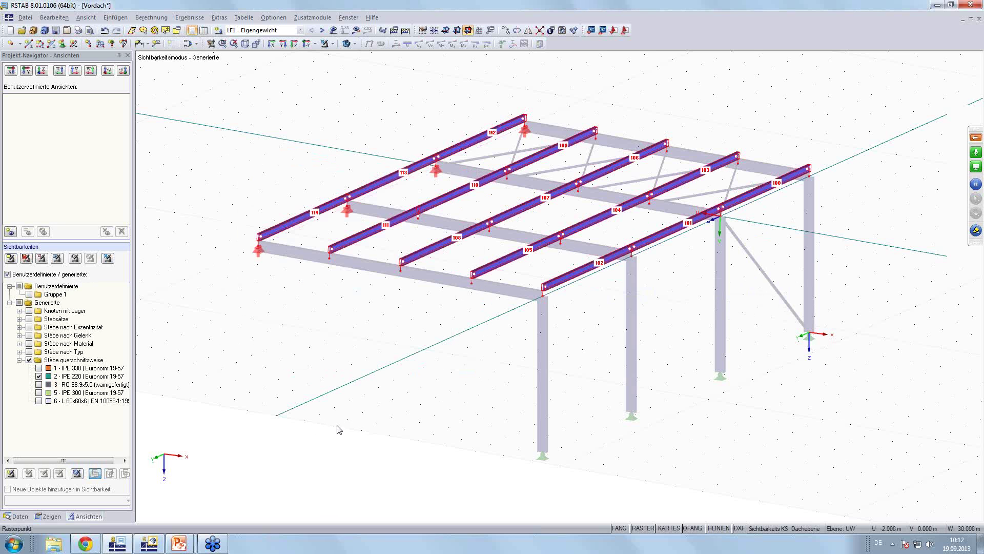
left_click(38, 368)
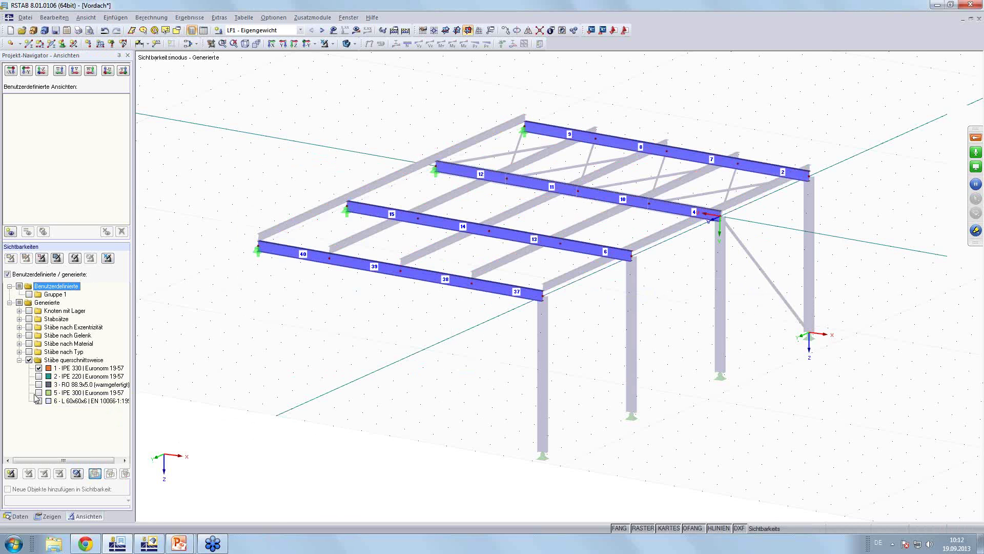
Renumber the IPE 330 beams and IPE 300 columns positively from 1, then show the whole frame
left_click(39, 393)
left_click_drag(233, 483, 903, 97)
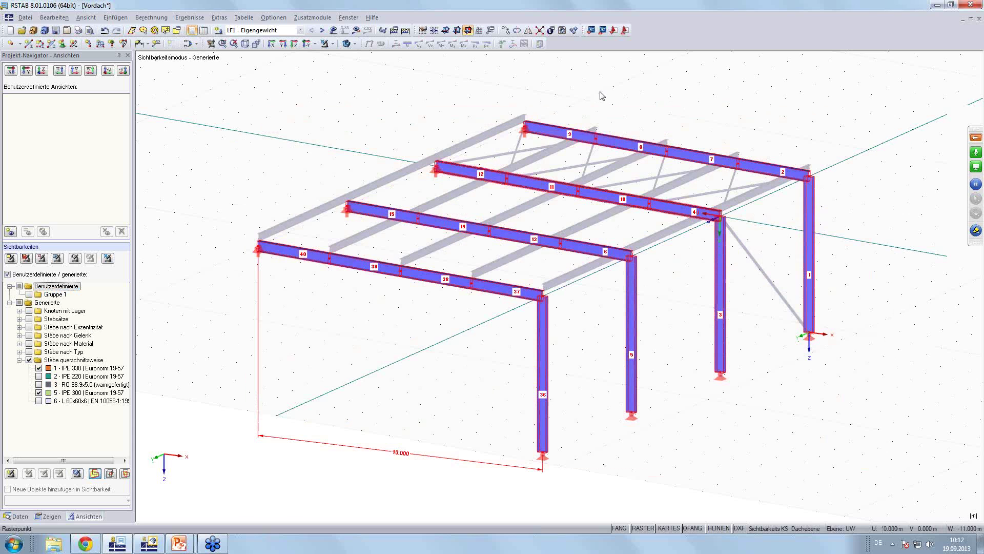
left_click(228, 18)
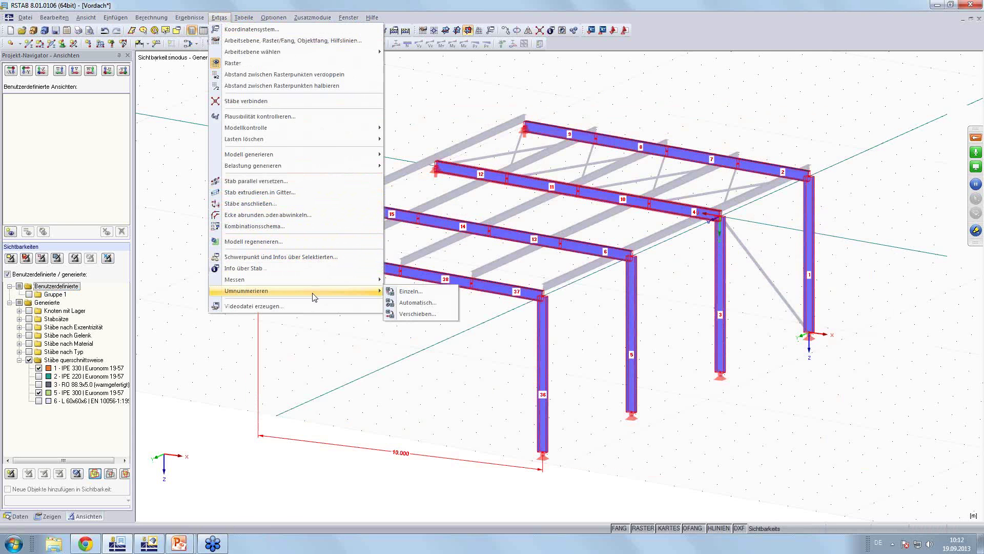
left_click(425, 306)
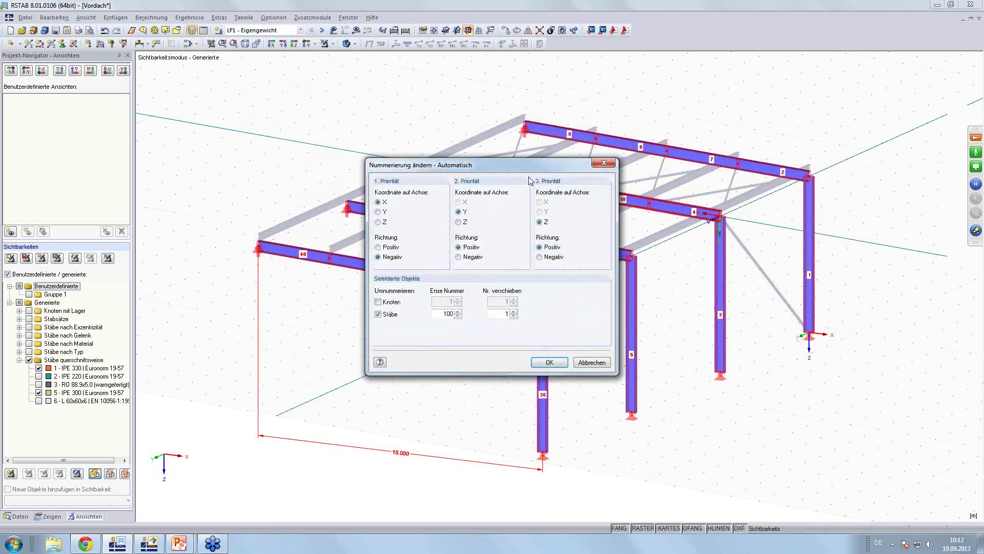
left_click_drag(514, 162, 377, 142)
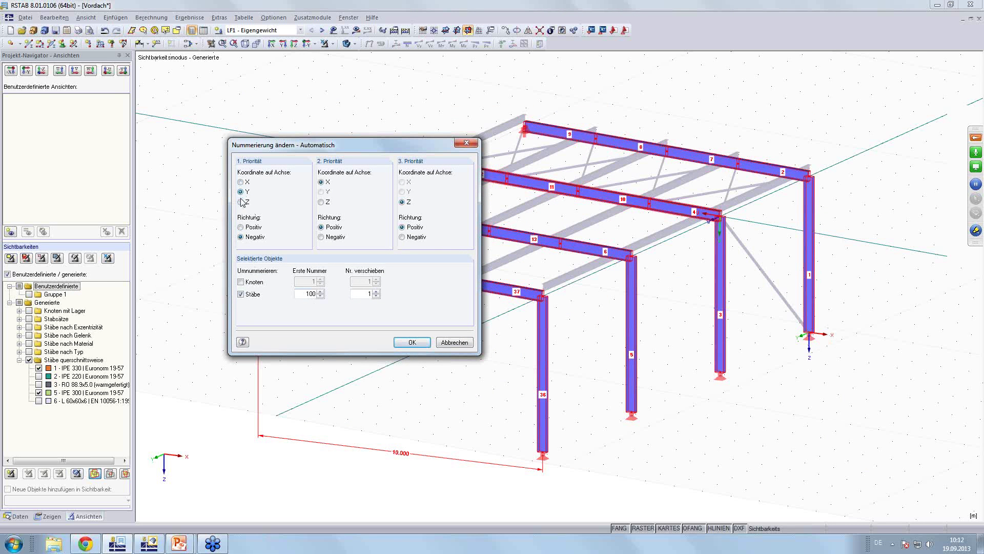
left_click(241, 227)
type("1")
left_click(410, 342)
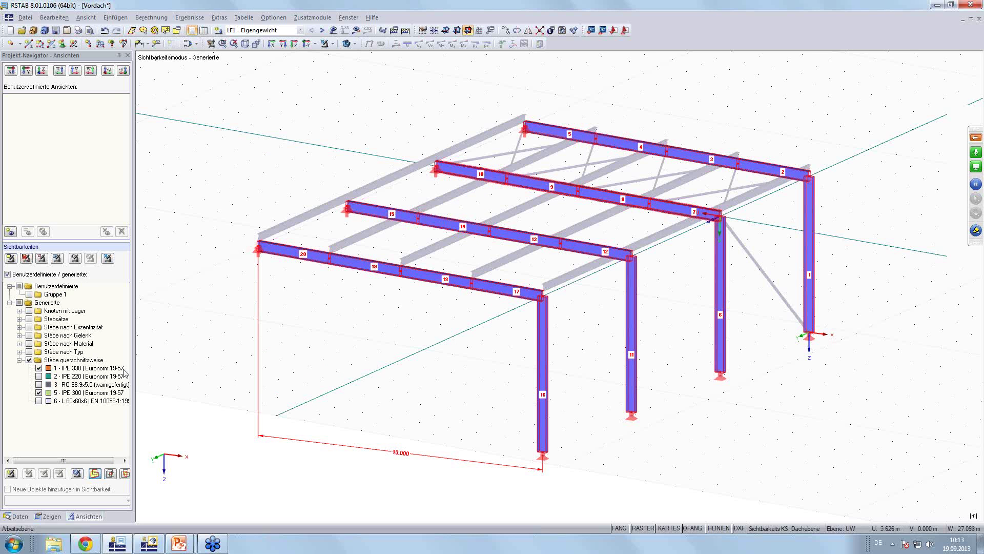
left_click(30, 360)
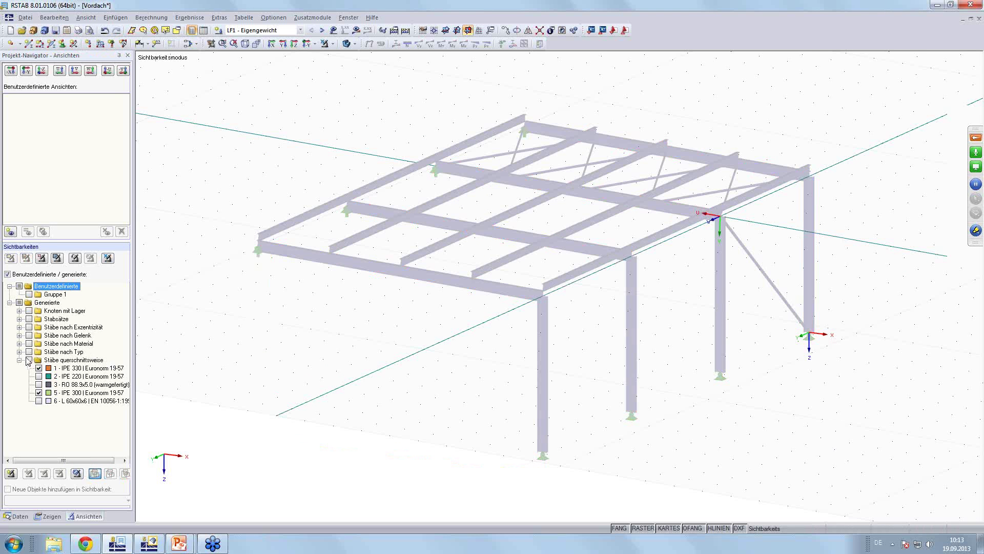
left_click(7, 275)
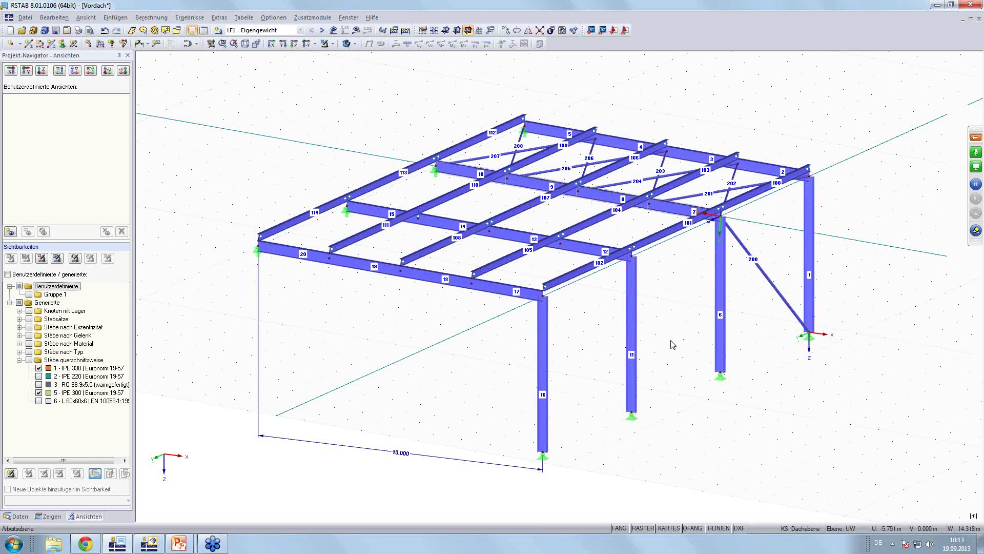
Open the Lagerhalle hall model and browse its list of load cases and combinations
left_click(20, 517)
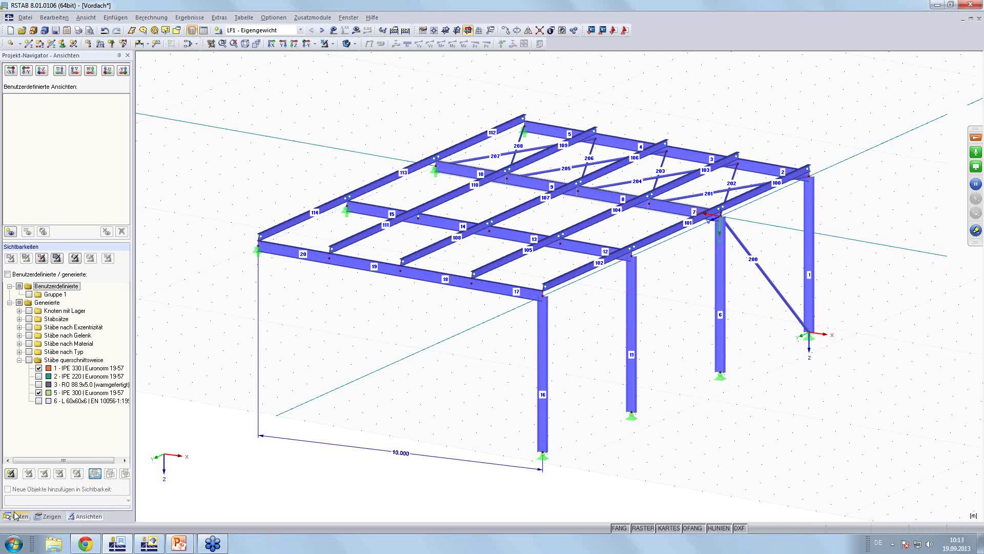
scroll(77, 231, "up", 10)
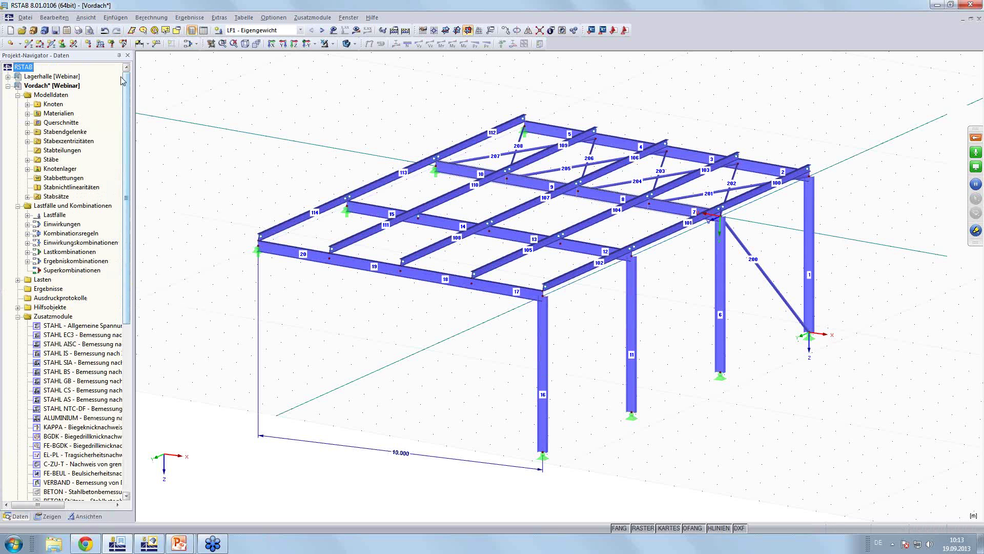
double_click(61, 77)
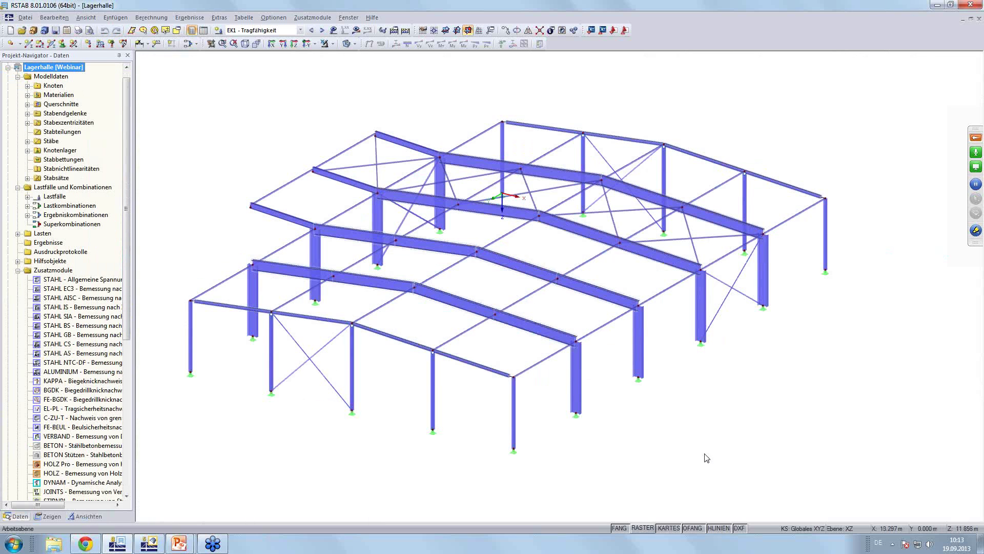
mouse_move(694, 448)
middle_mouse_down()
mouse_move(707, 439)
mouse_move(741, 446)
middle_mouse_up()
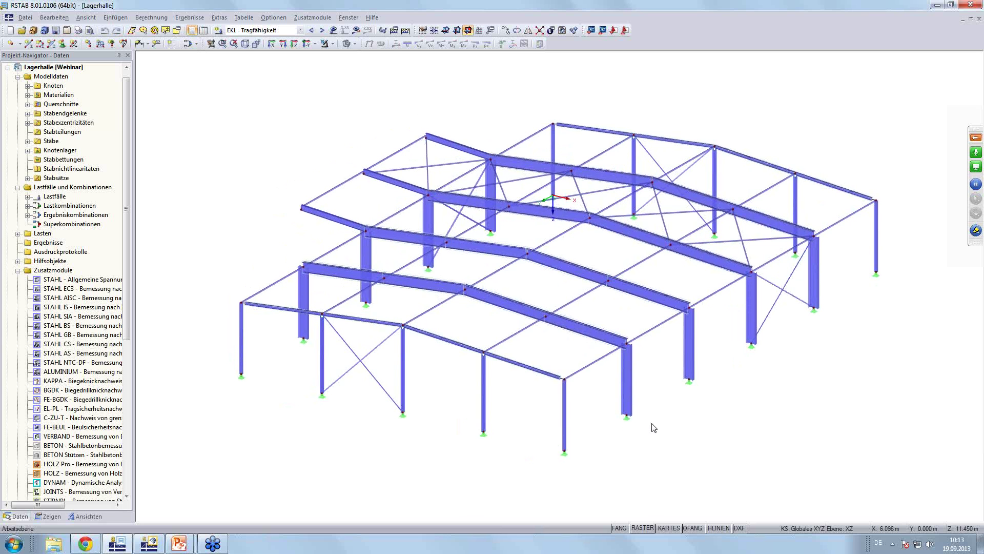
left_click(300, 30)
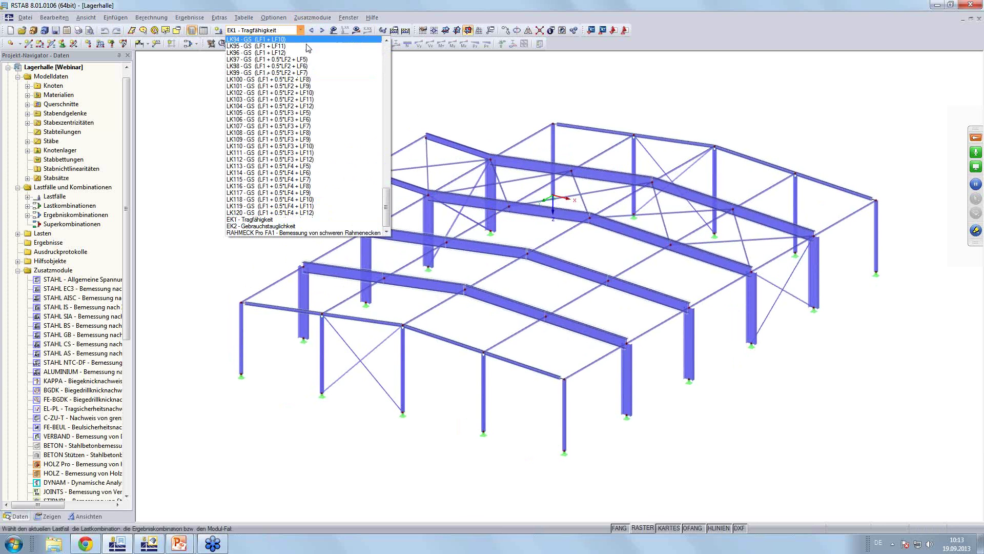
left_click_drag(386, 207, 381, 165)
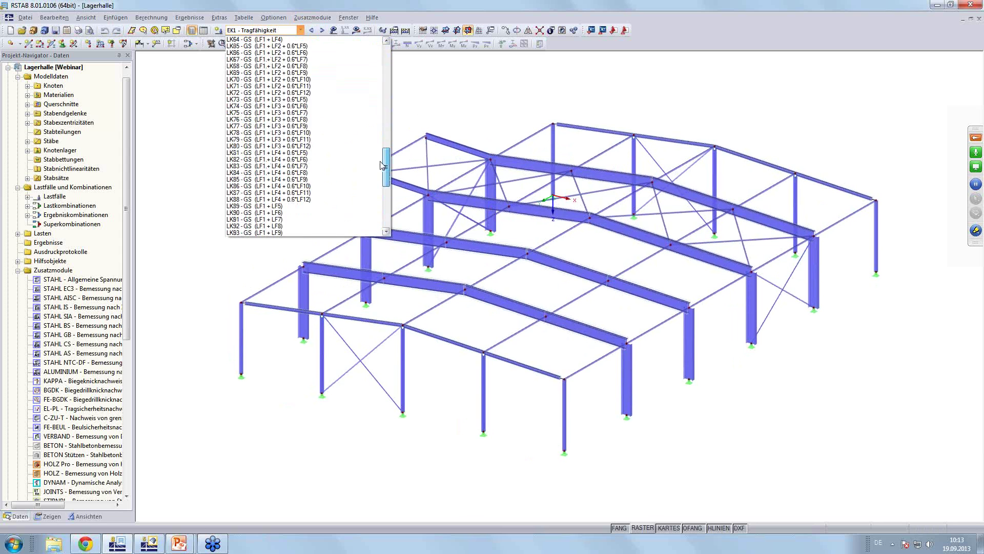
Calculate combination EK1 - Tragfähigkeit and review the LK4 instability message
scroll(308, 169, "down", 5)
scroll(308, 170, "down", 5)
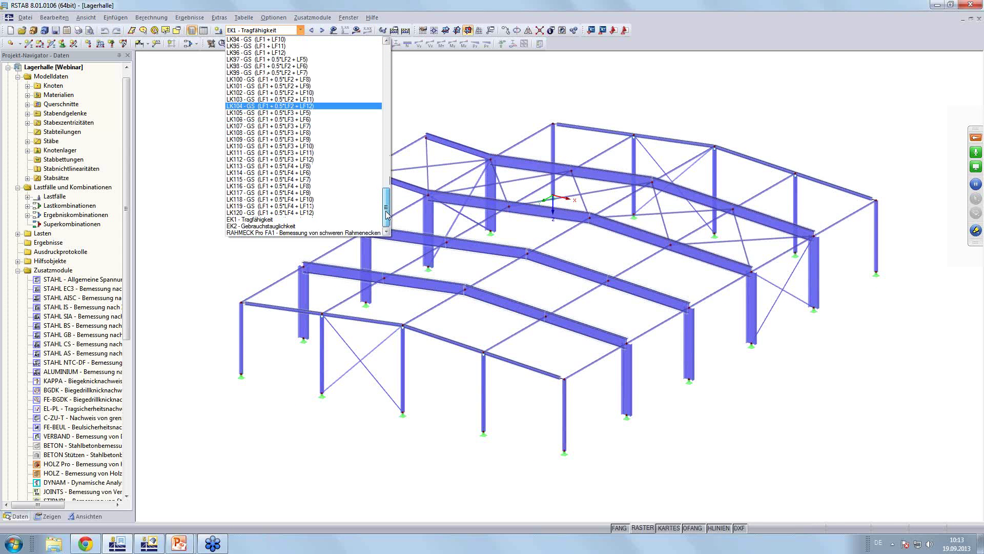
left_click(295, 220)
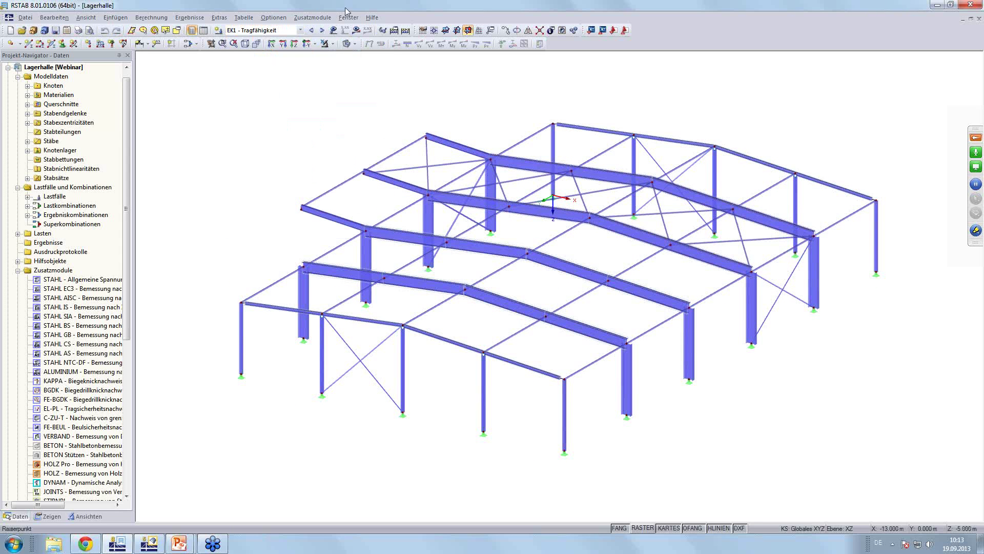
left_click(471, 295)
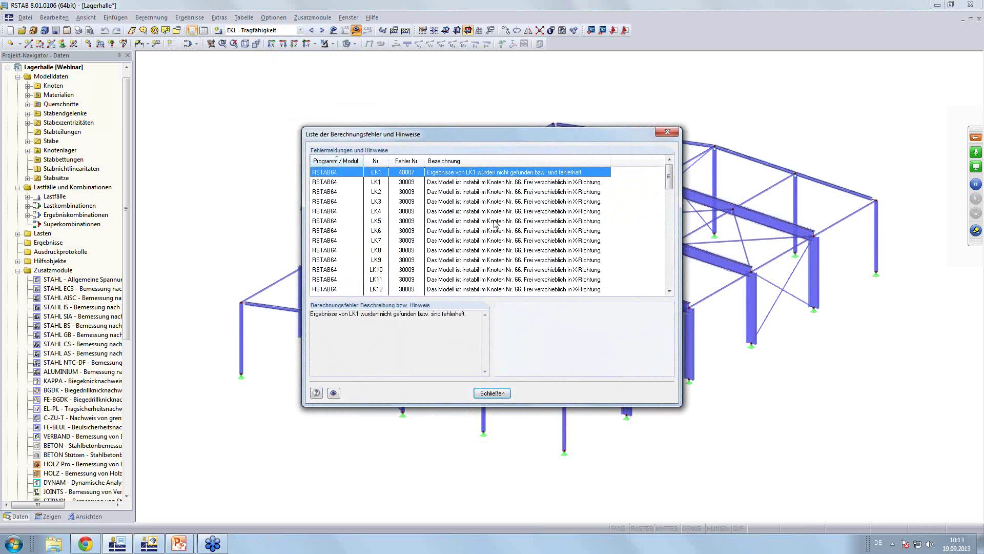
left_click(496, 215)
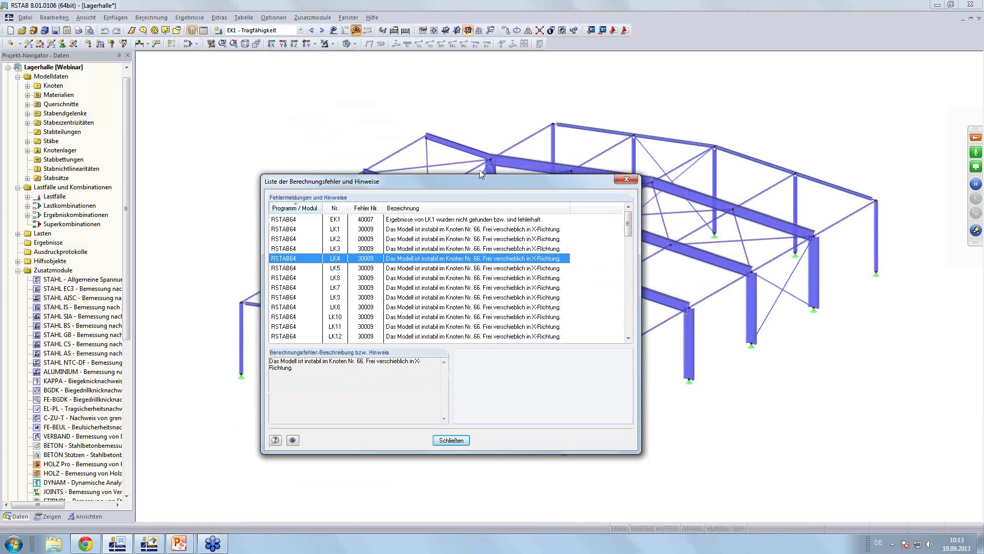
left_click(455, 417)
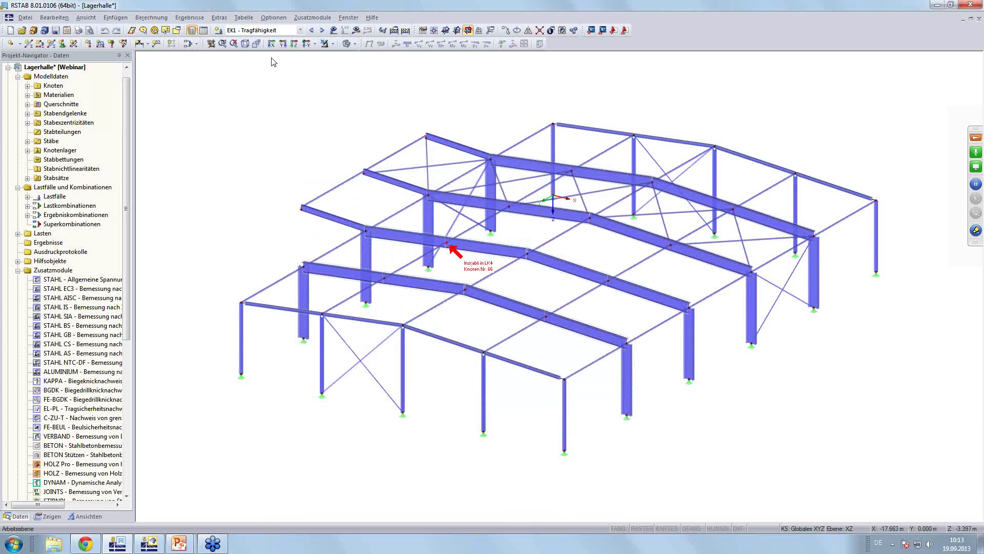
Calculate load case LF1, which reports instability at node 66 in X-direction
left_click(300, 29)
left_click_drag(386, 207, 386, 54)
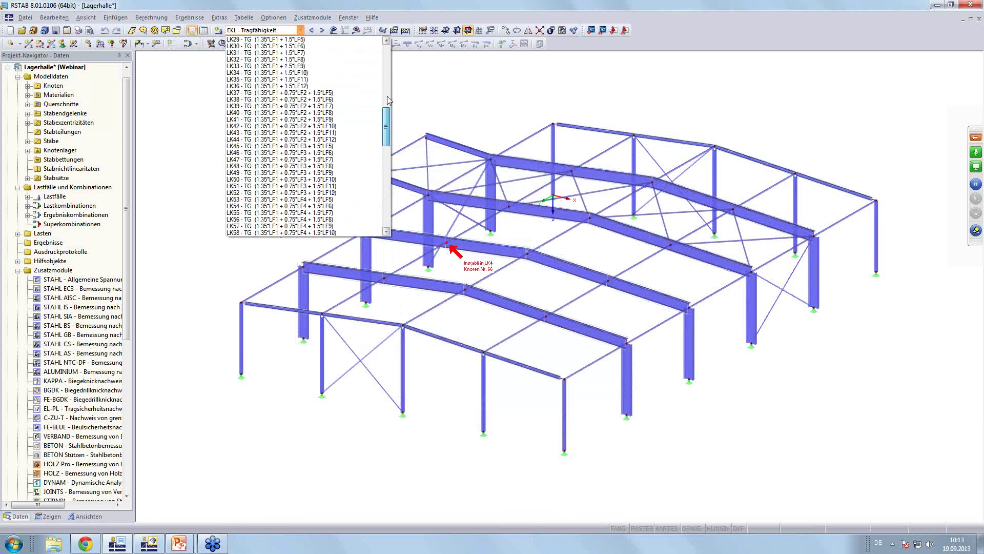
left_click(306, 40)
left_click(356, 30)
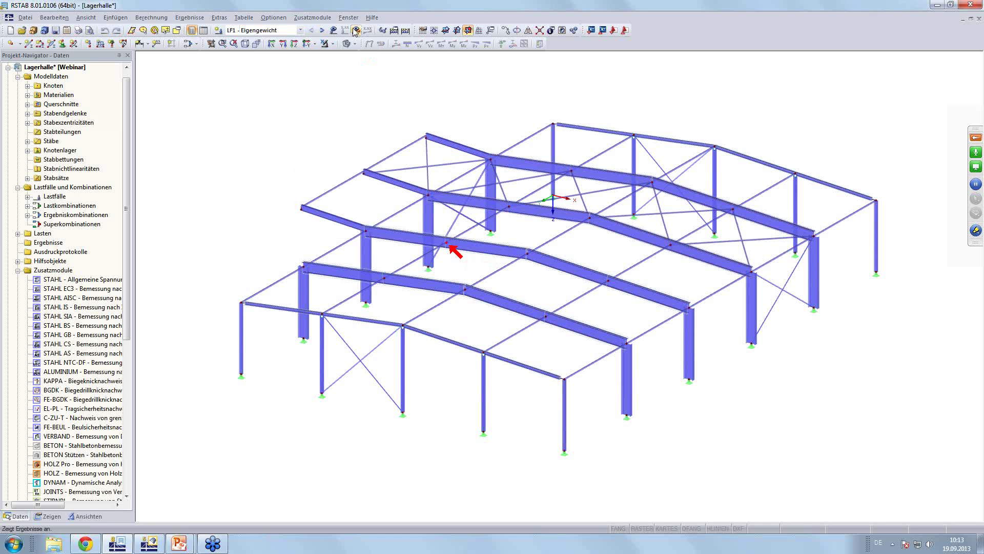
left_click(471, 295)
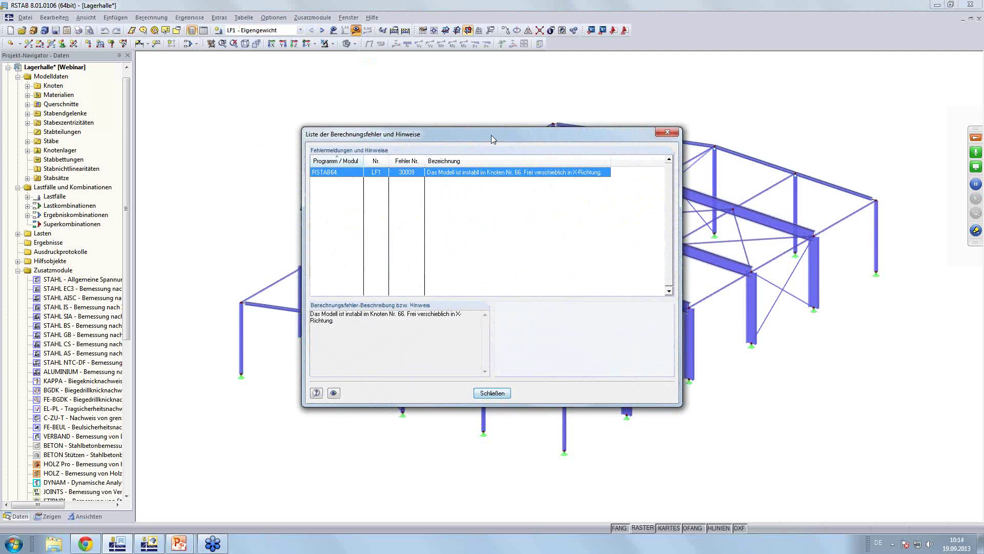
left_click_drag(492, 134, 541, 148)
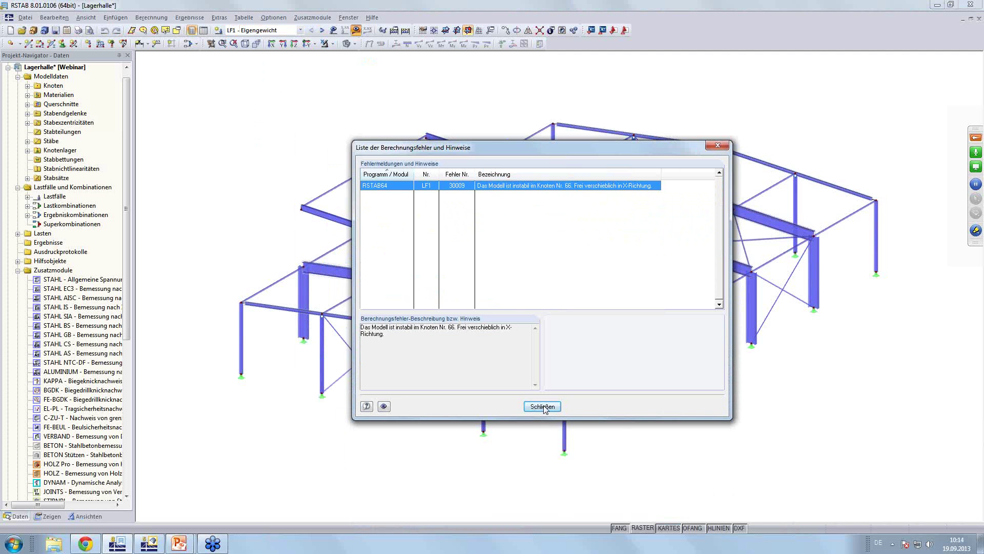
left_click(539, 411)
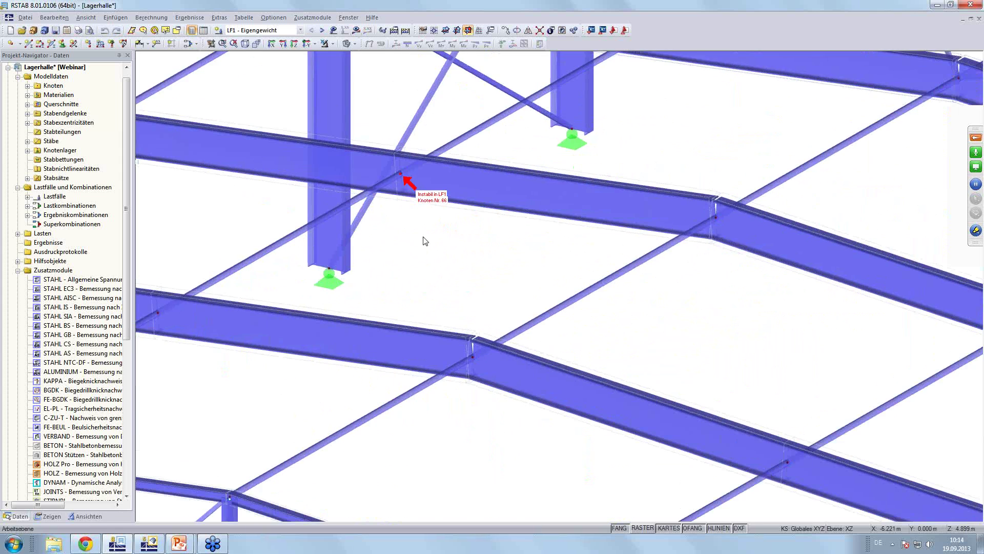
Zoom in on node 66, show the hall as a wireframe, and open the Extras menu
scroll(458, 260, "up", 3)
scroll(493, 321, "up", 3)
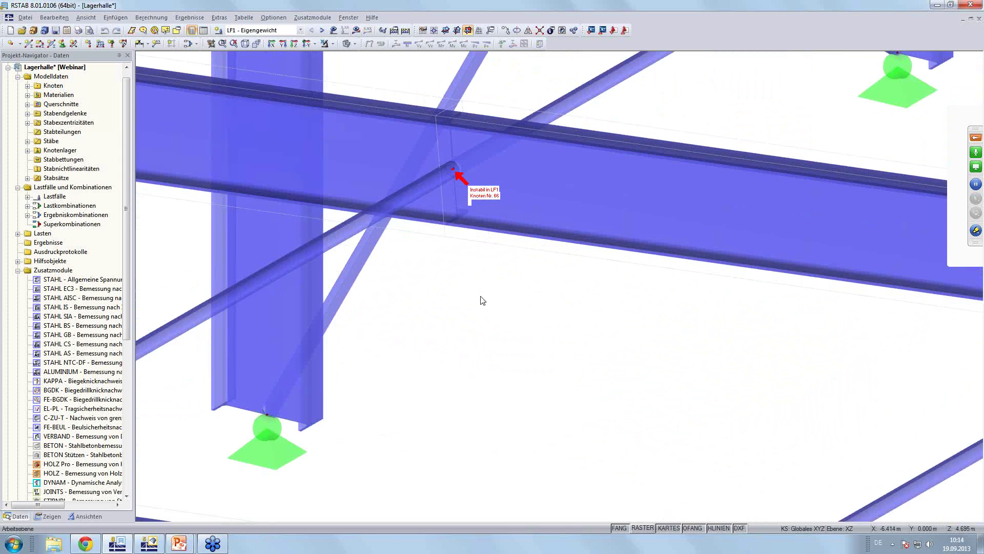
left_click(353, 44)
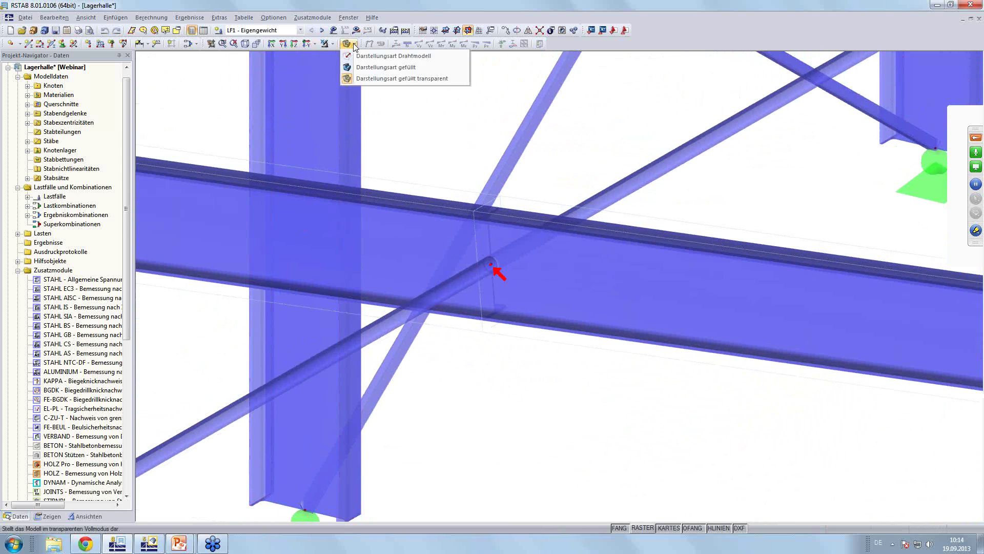
left_click(389, 54)
mouse_move(495, 306)
middle_mouse_down()
mouse_move(534, 215)
mouse_move(538, 369)
mouse_move(541, 320)
mouse_move(523, 310)
mouse_move(530, 369)
middle_mouse_up()
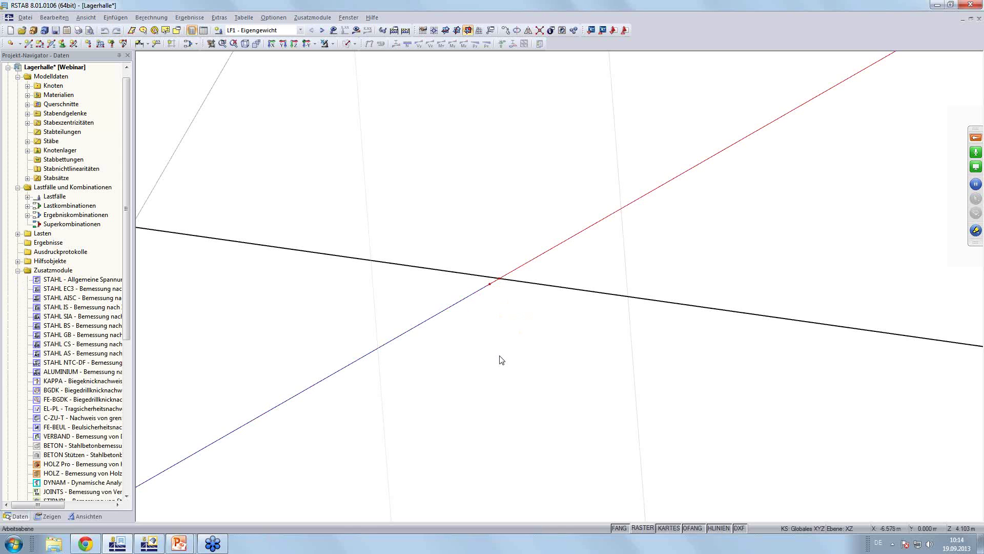
left_click(219, 17)
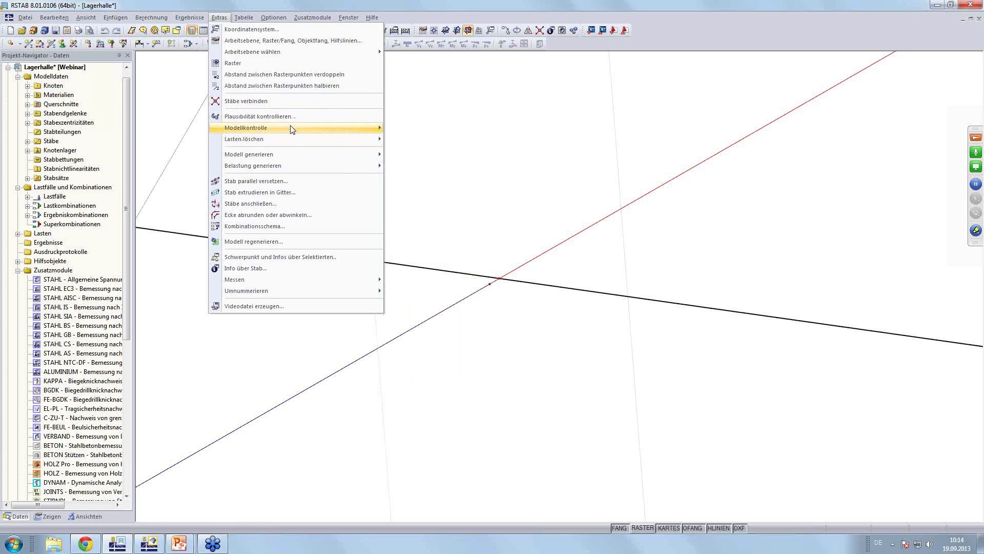
Run the overlapping-members check, then zoom in and select horizontal member 28
mouse_move(246, 128)
left_click(423, 143)
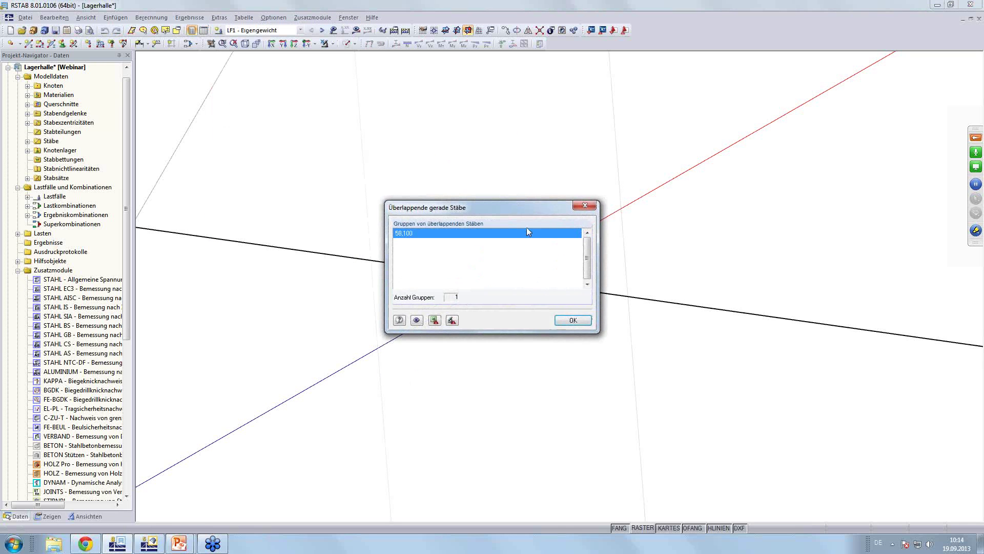
left_click_drag(532, 203, 327, 175)
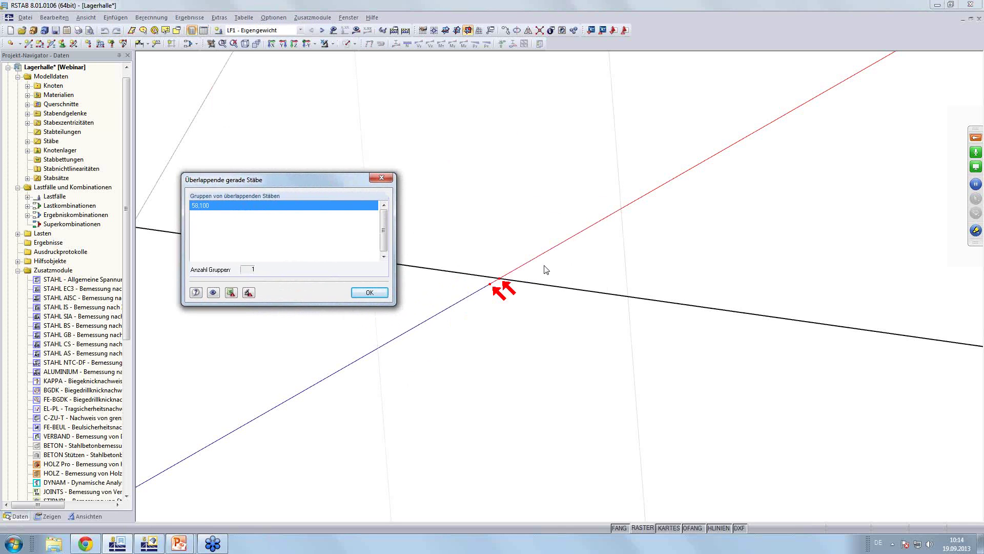
left_click(369, 293)
scroll(466, 341, "up", 2)
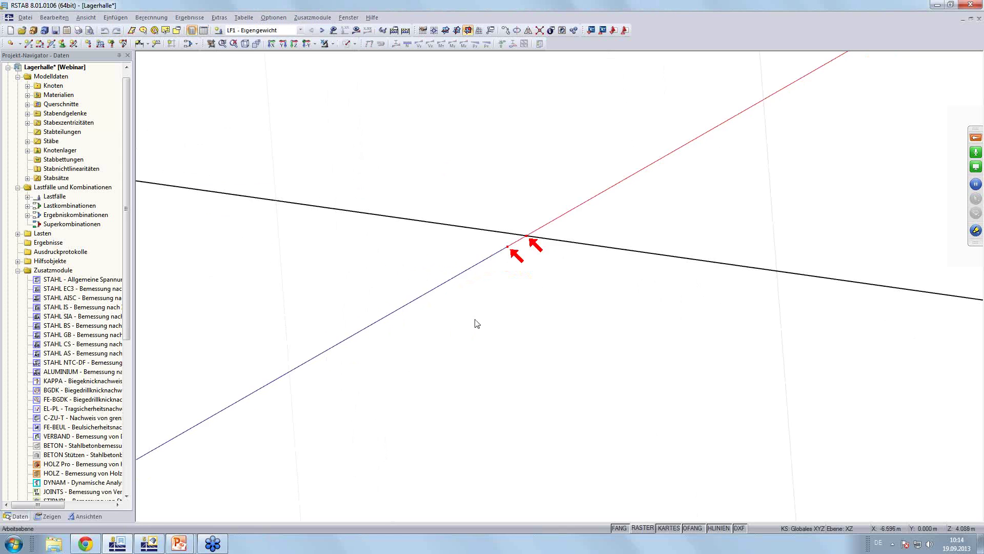
scroll(477, 324, "up", 2)
middle_click_drag(475, 297, 501, 476)
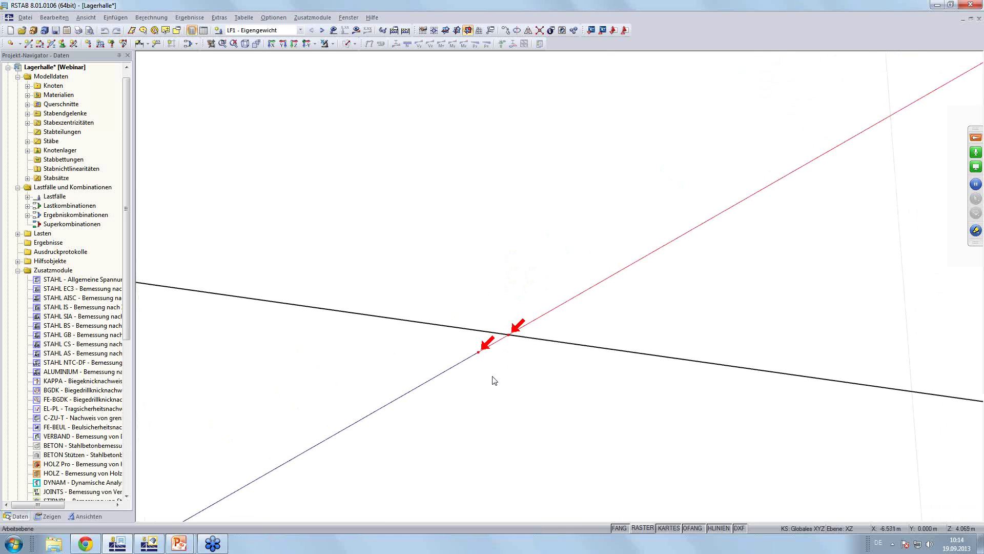
scroll(494, 380, "up", 2)
left_click(564, 291)
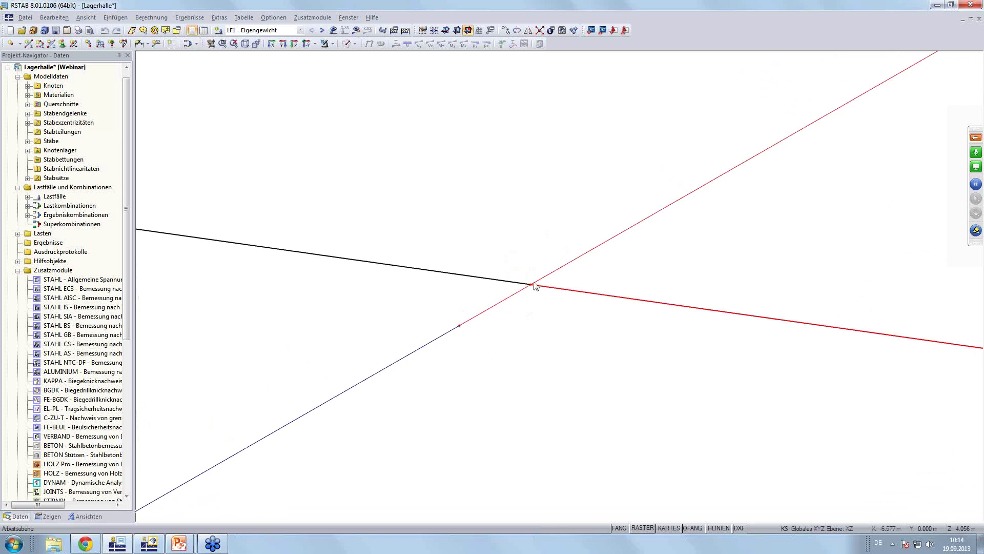
left_click(509, 284, "ctrl")
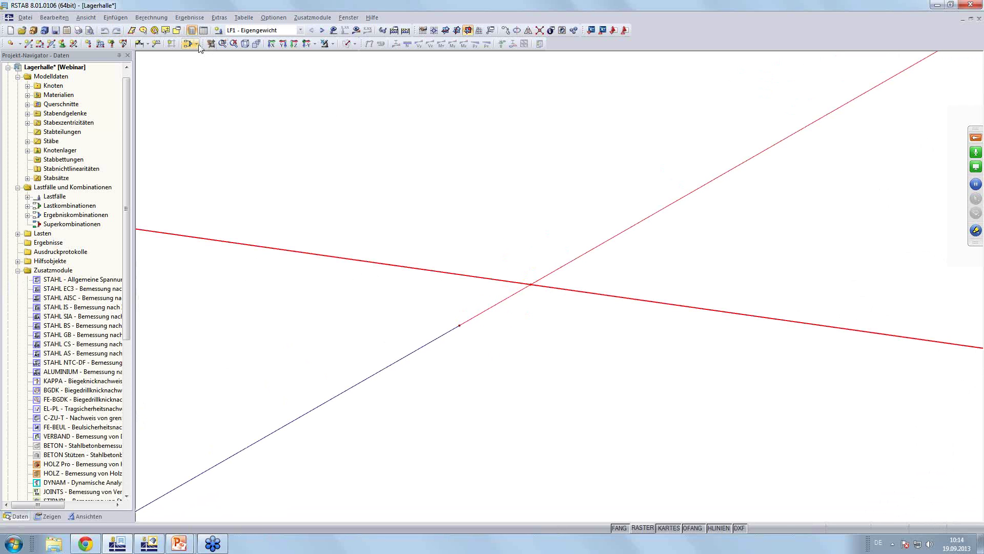
Display only member 28, then restore full visibility and inspect the node at the intersection
left_click(333, 44)
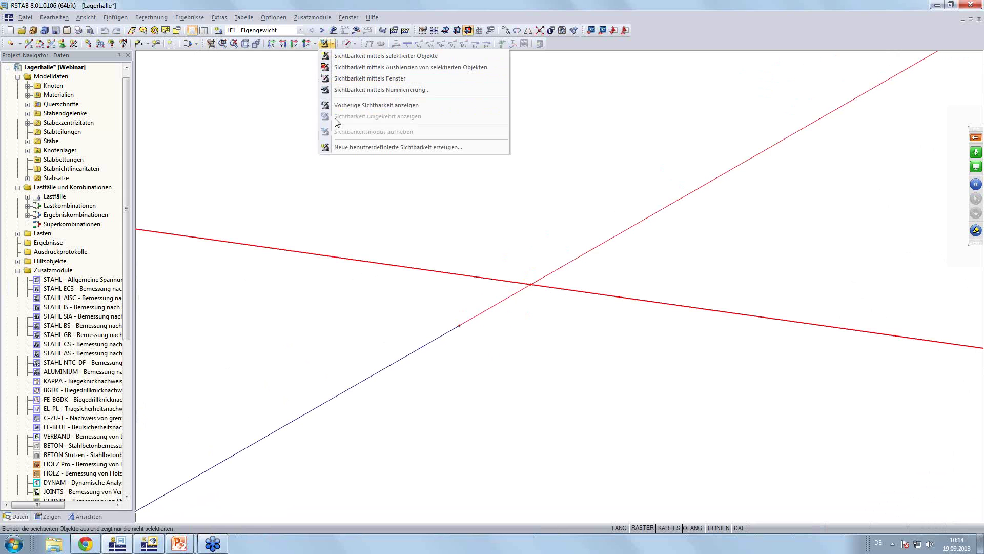
left_click(354, 57)
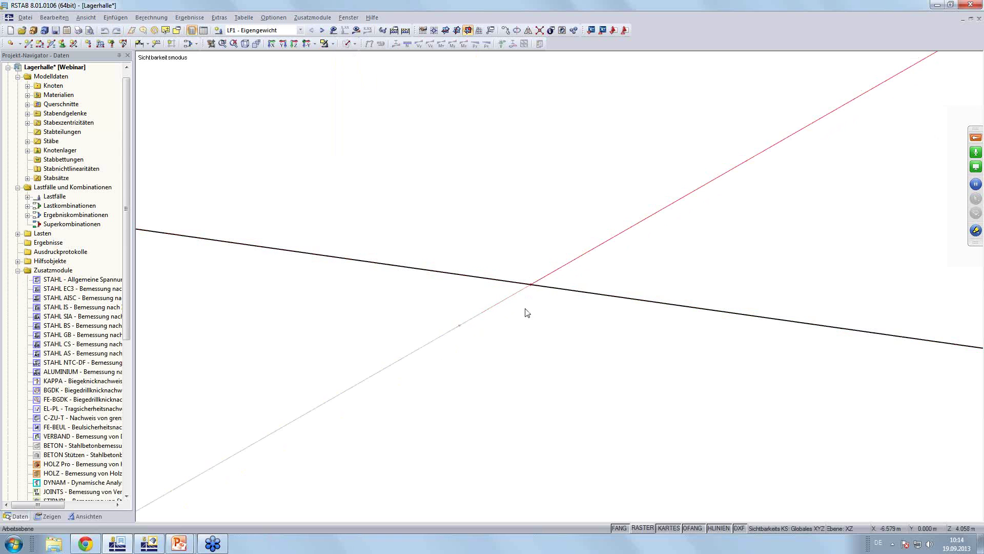
left_click(334, 44)
left_click(375, 134)
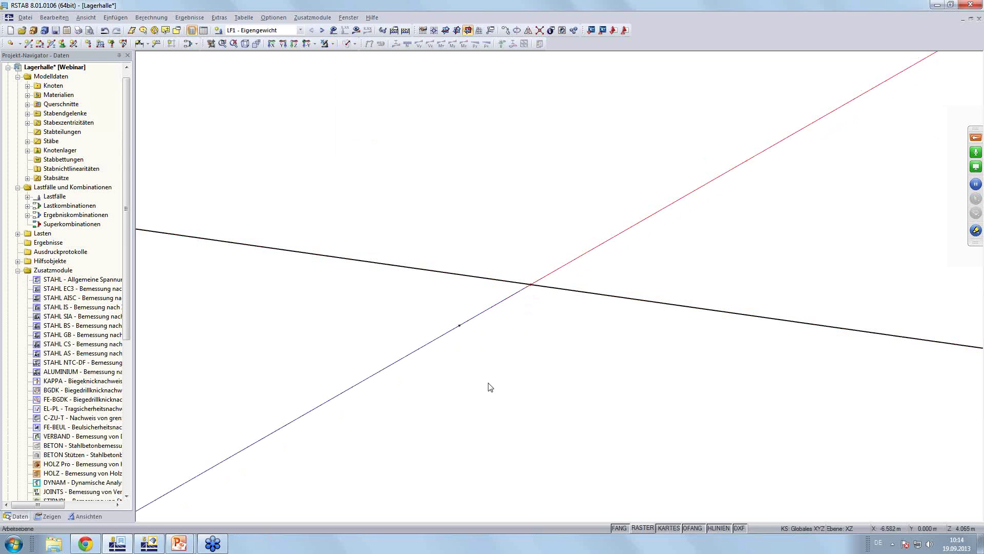
left_click_drag(436, 373, 471, 301)
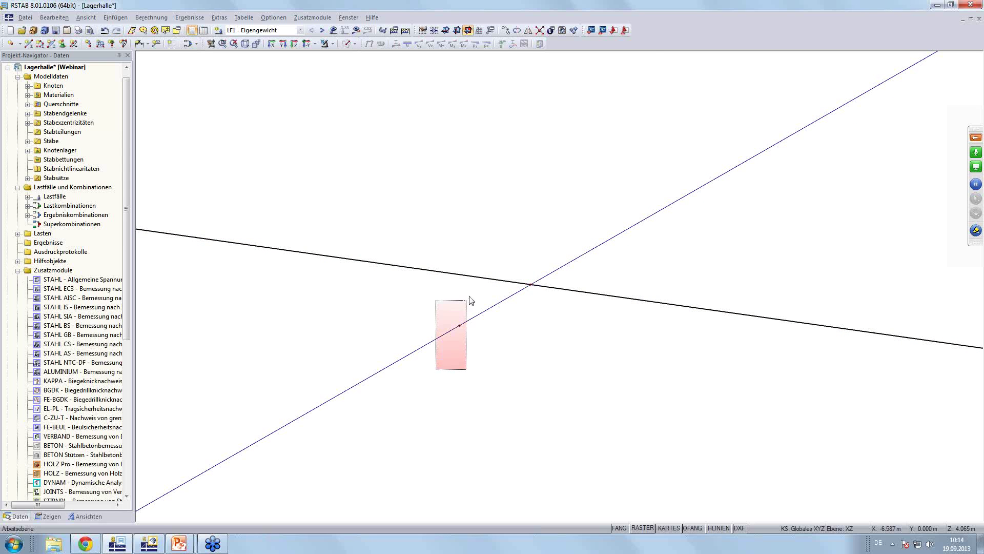
left_click(490, 354)
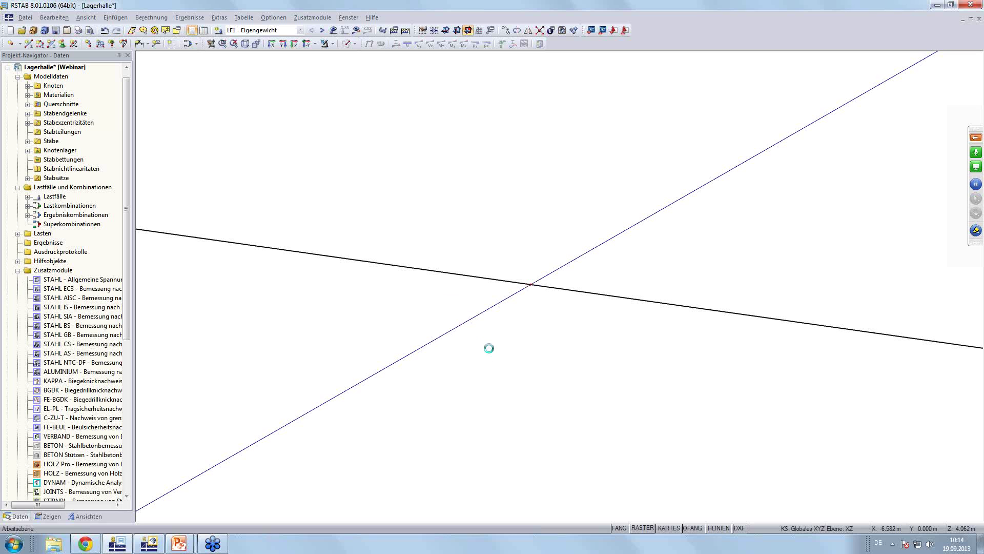
Rerun the overlapping straight members check (0 groups), show the whole hall, and start calculating LF1
left_click(221, 18)
mouse_move(281, 128)
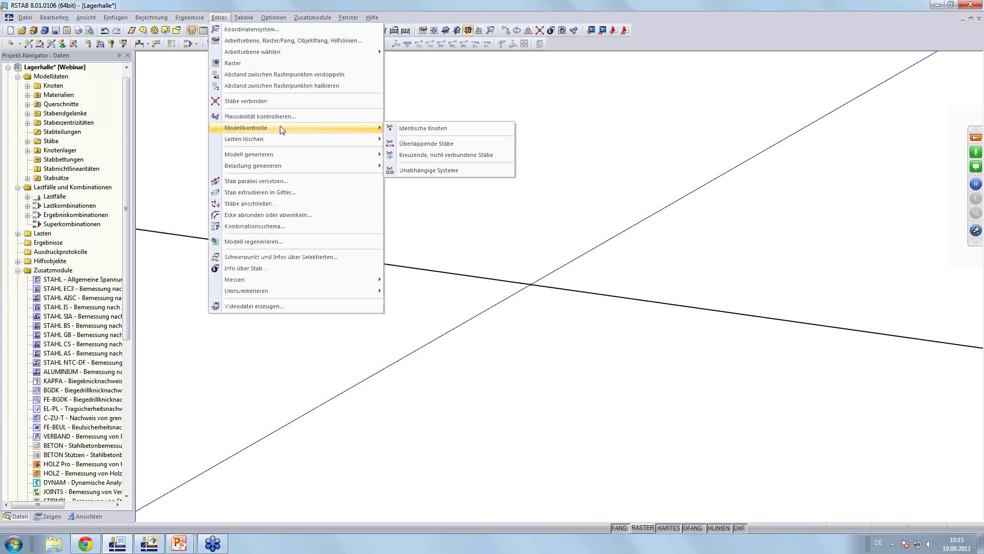
left_click(440, 146)
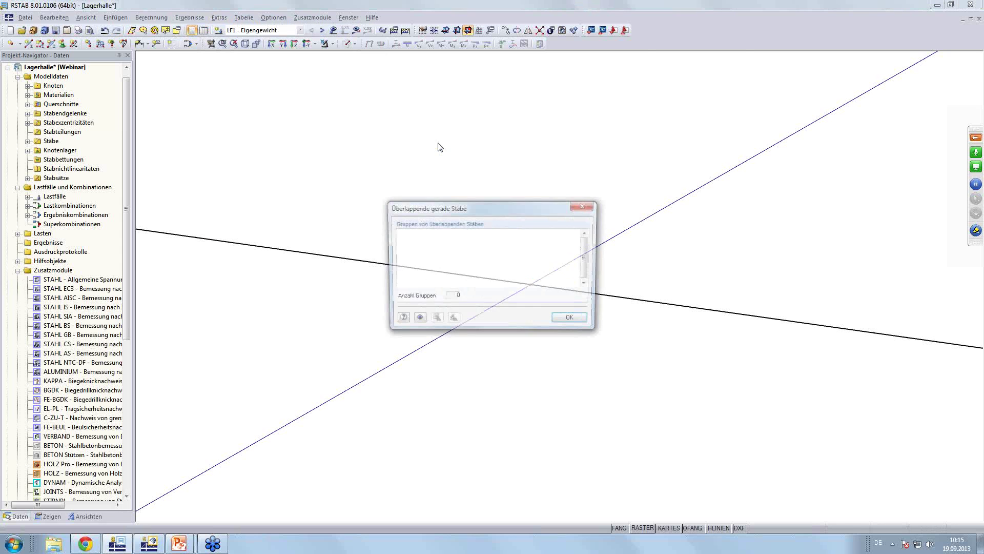
left_click_drag(467, 208, 328, 193)
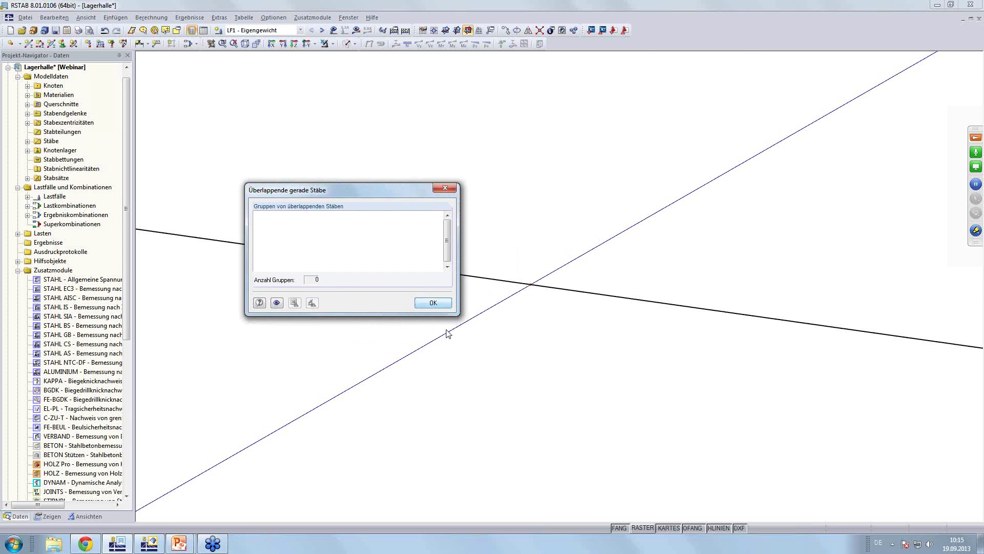
left_click(434, 303)
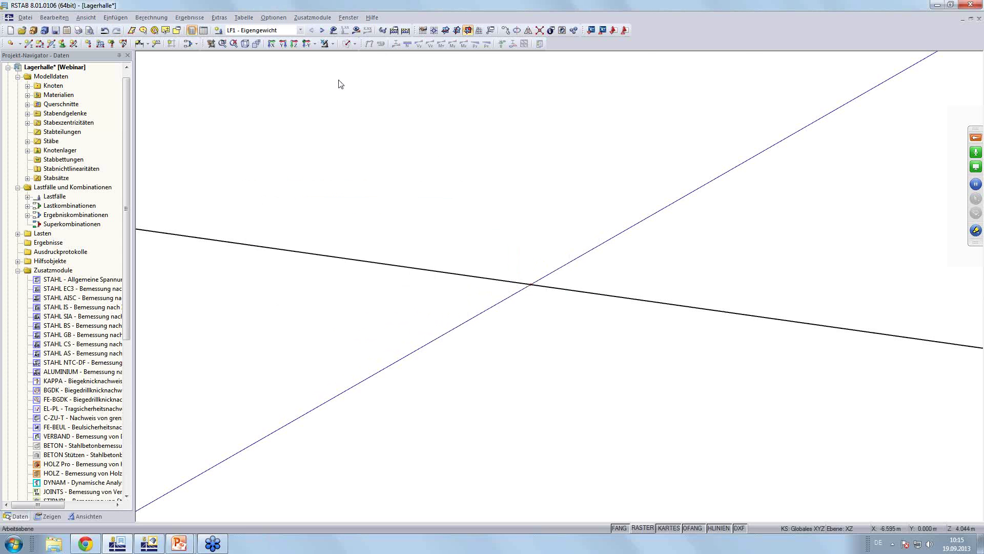
left_click(245, 43)
left_click(355, 30)
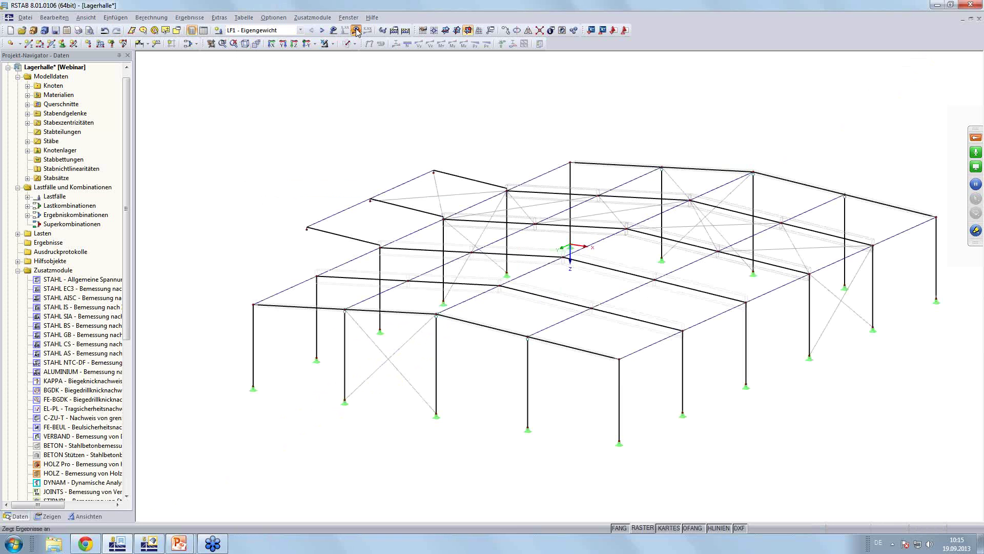
Calculate LF1 and close the error list reporting instability at node 59
left_click(479, 305)
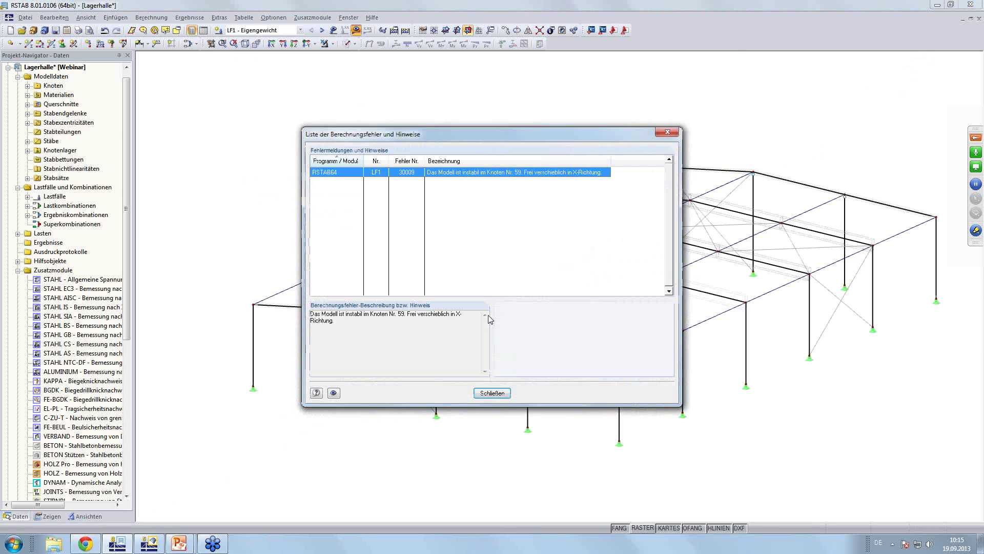
left_click_drag(503, 137, 347, 163)
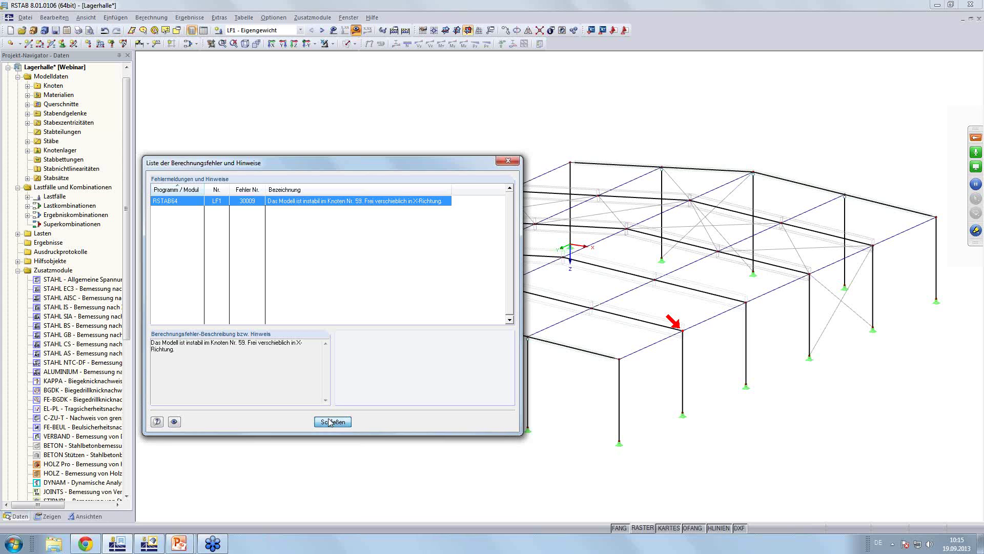
left_click(333, 421)
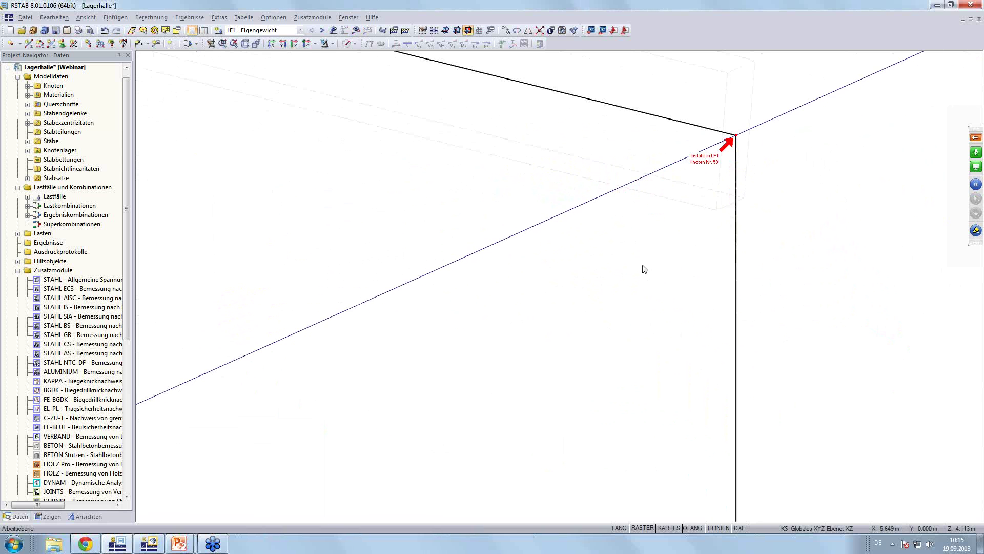
Pan and zoom in close on unstable node 59 and its warning label
middle_click_drag(582, 420, 754, 237)
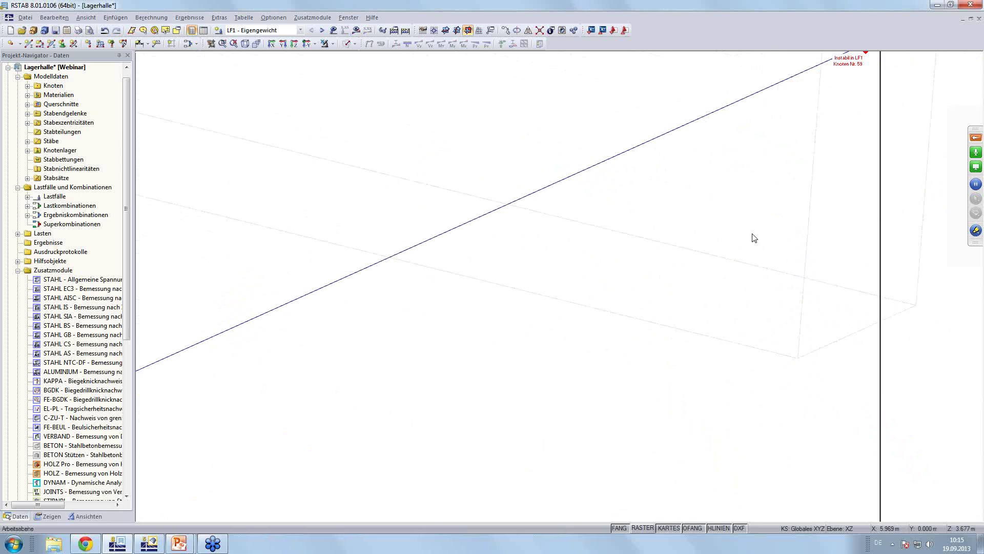
mouse_move(805, 195)
middle_mouse_down()
mouse_move(601, 397)
mouse_move(679, 283)
middle_mouse_up()
scroll(679, 284, "up", 1)
middle_click_drag(754, 226, 622, 406)
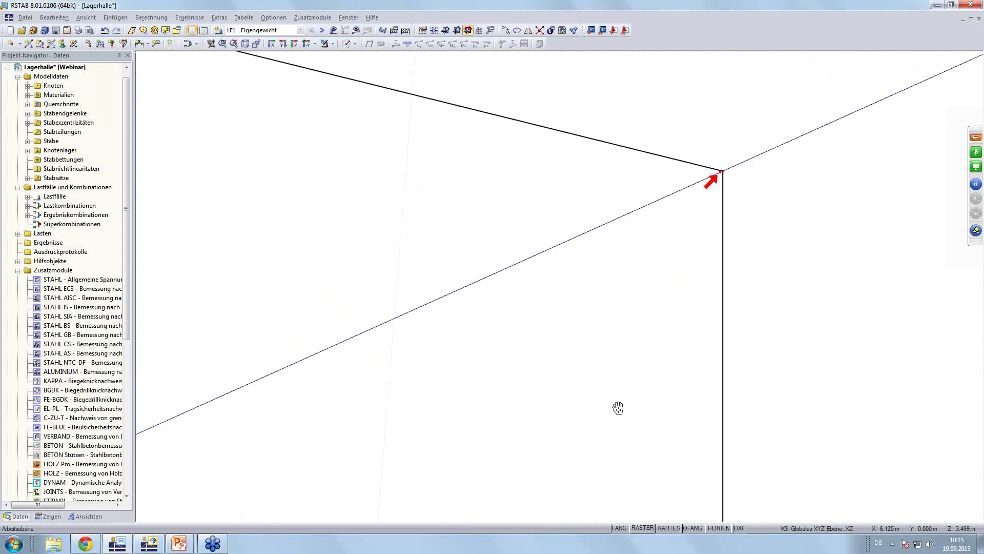
mouse_move(685, 301)
middle_mouse_down()
mouse_move(638, 365)
mouse_move(615, 354)
mouse_move(587, 393)
middle_mouse_up()
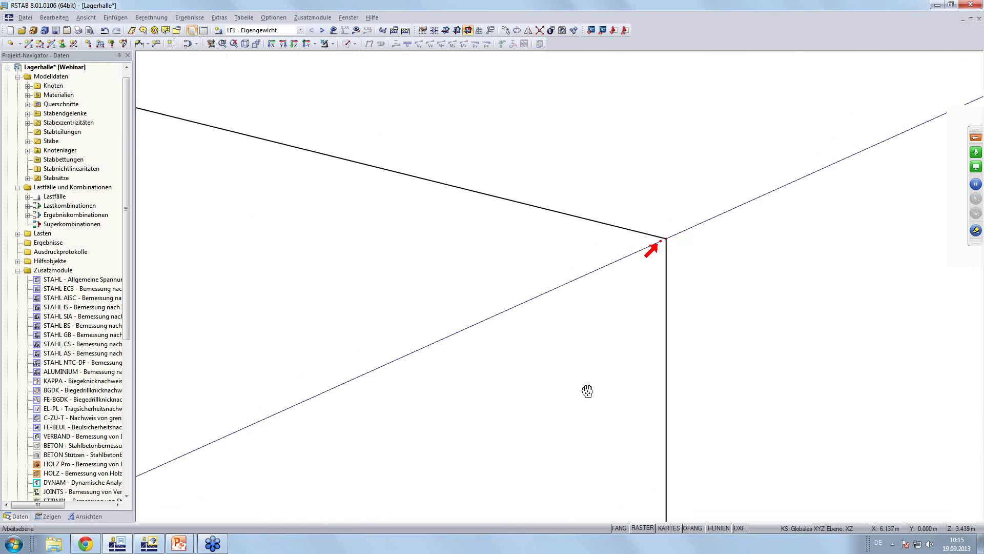
scroll(589, 392, "up", 1)
middle_click_drag(628, 331, 598, 373)
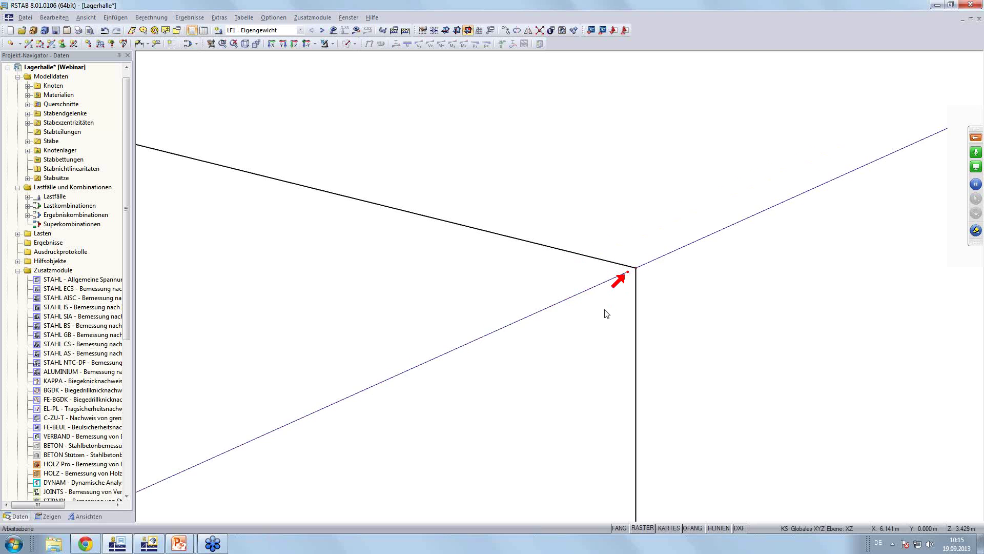
middle_click_drag(611, 314, 530, 400)
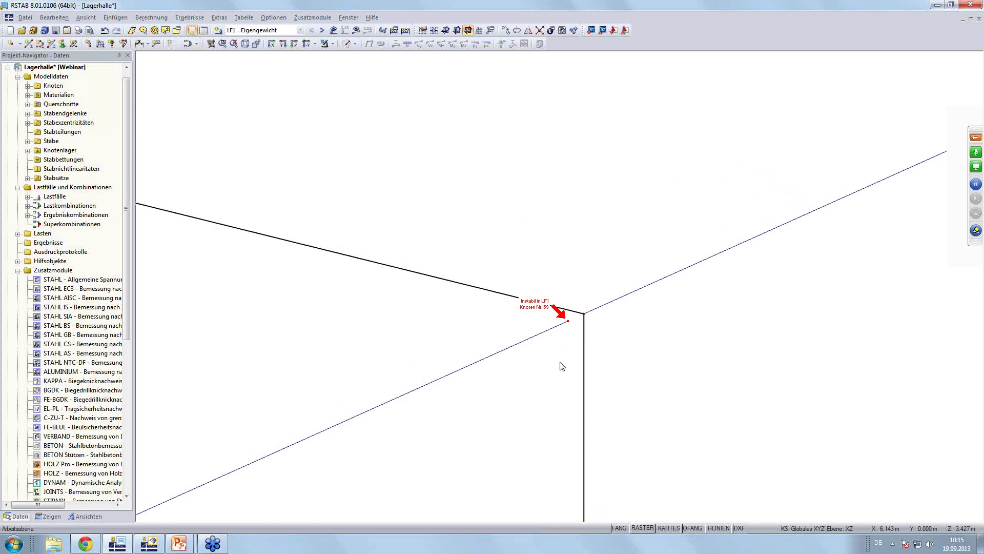
Run the identical-nodes check with the search tolerance raised to 0.005 m
left_click(219, 18)
mouse_move(246, 127)
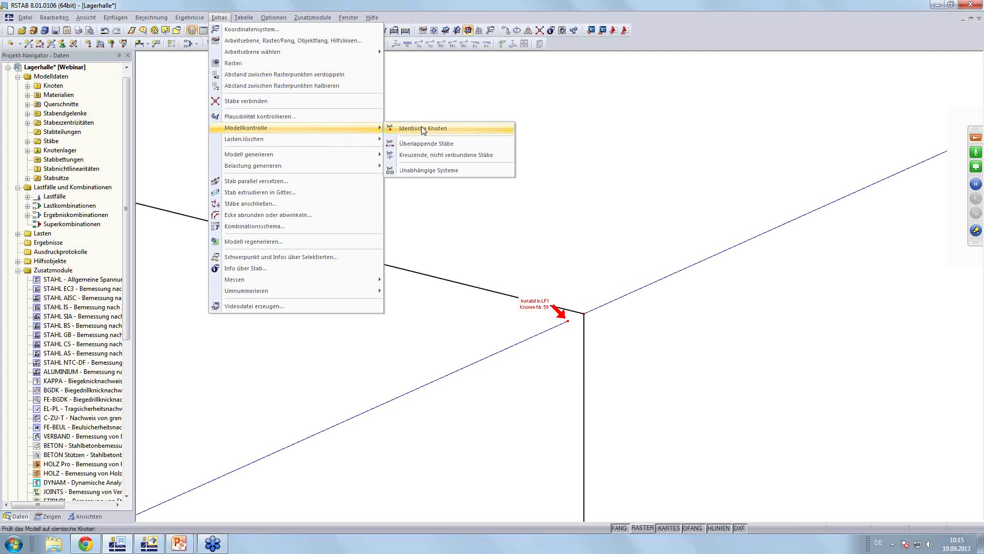
left_click(423, 129)
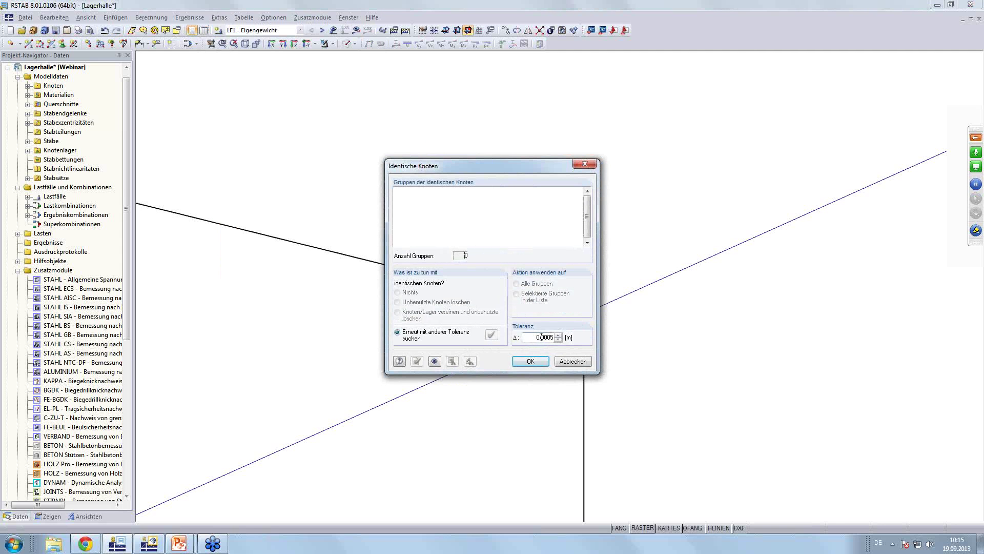
key("BackSpace")
left_click(492, 334)
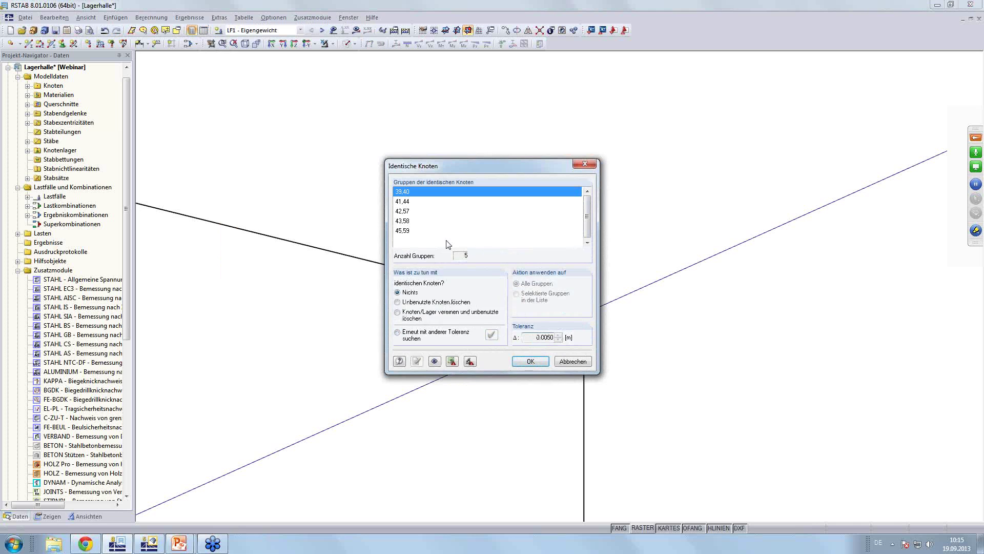
Locate the identical node pairs 41,44, 43,58 and 45,59 in the model and inspect them
left_click(435, 362)
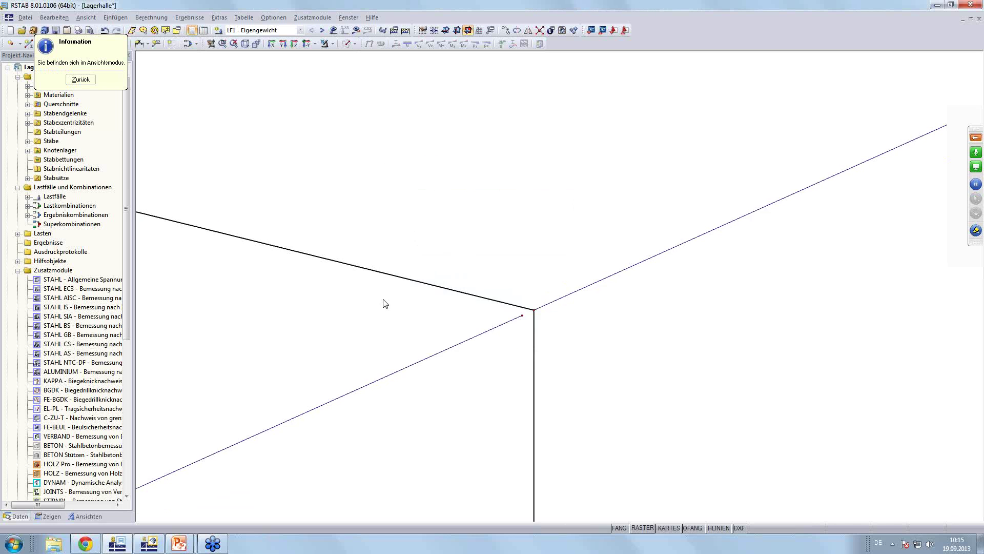
left_click(249, 46)
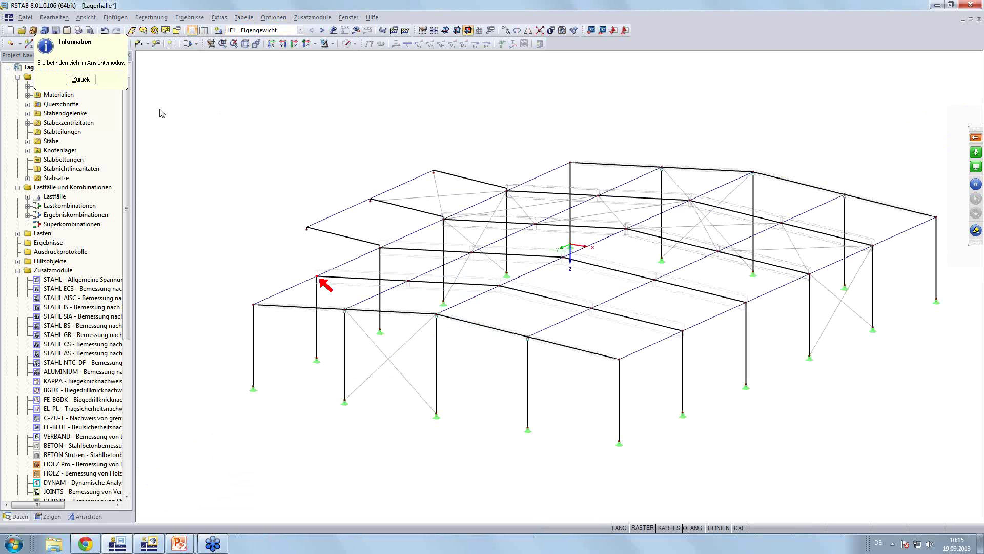
left_click(81, 79)
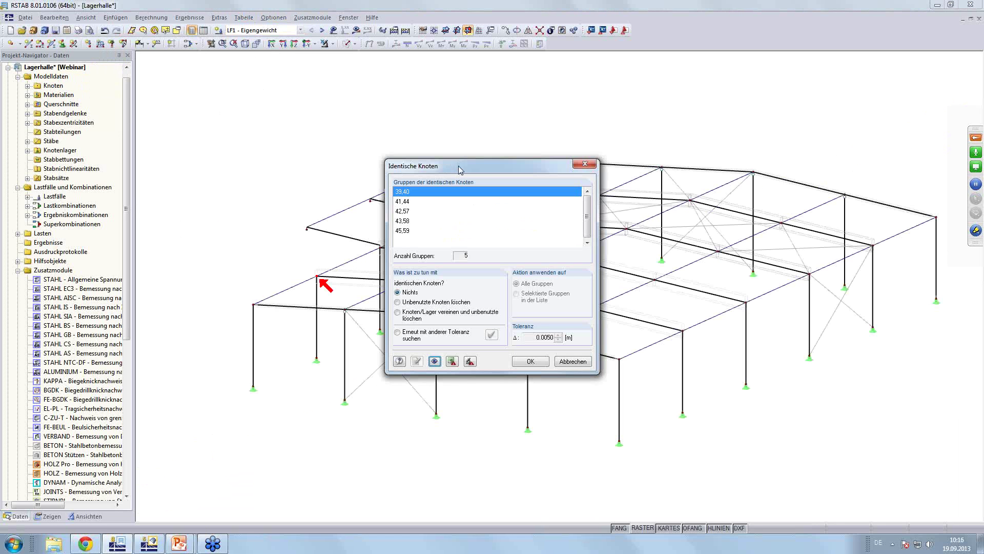
mouse_move(460, 170)
left_mouse_down()
mouse_move(132, 182)
mouse_move(135, 208)
left_mouse_up()
left_click(87, 239)
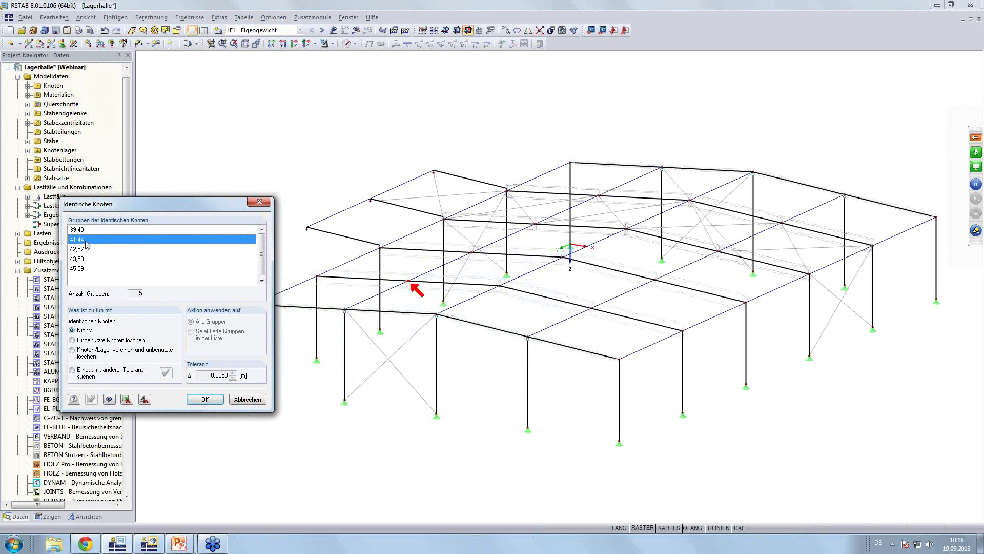
left_click(77, 251)
left_click(79, 269)
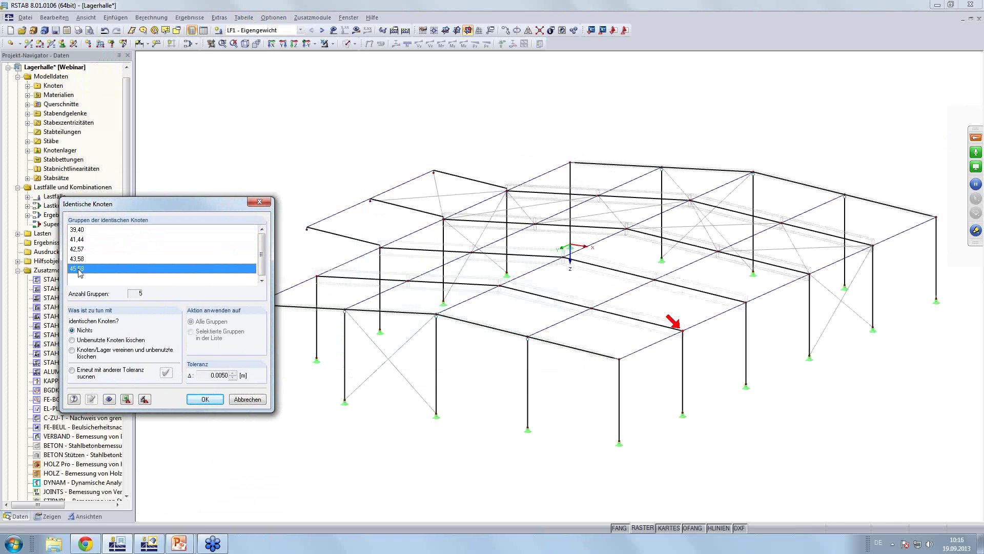
left_click(79, 260)
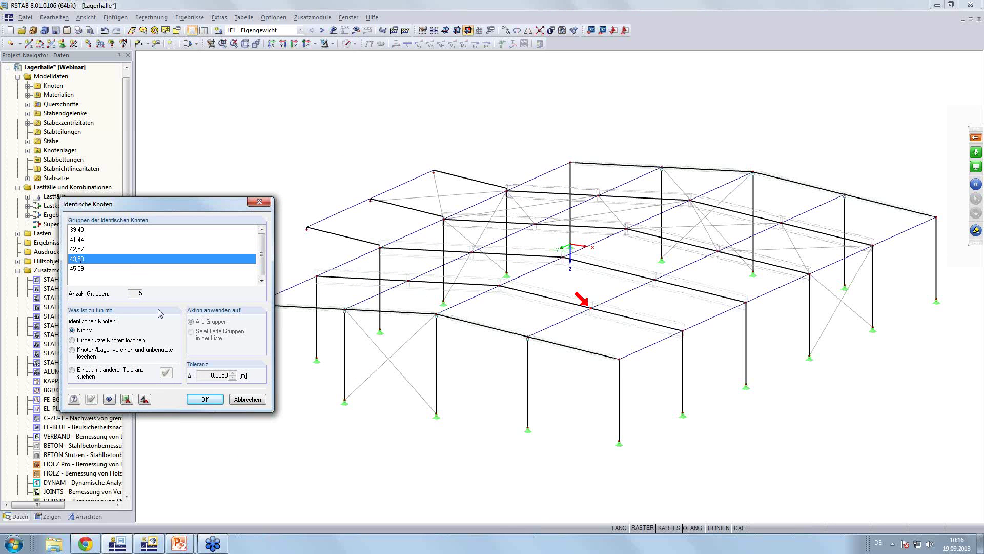
left_click(109, 401)
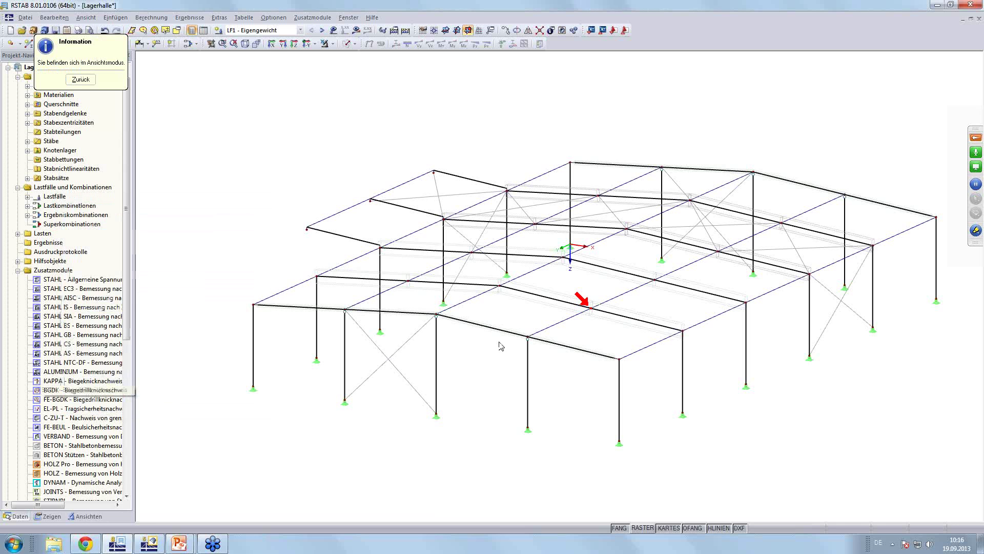
scroll(597, 305, "up", 3)
scroll(600, 301, "up", 3)
scroll(598, 300, "up", 2)
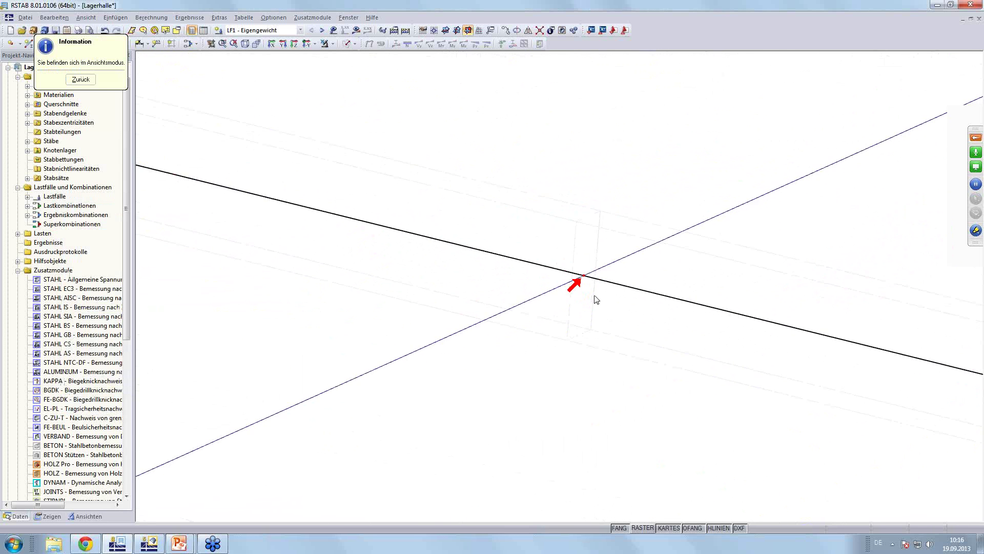
scroll(592, 294, "up", 2)
scroll(591, 287, "up", 2)
scroll(564, 251, "up", 2)
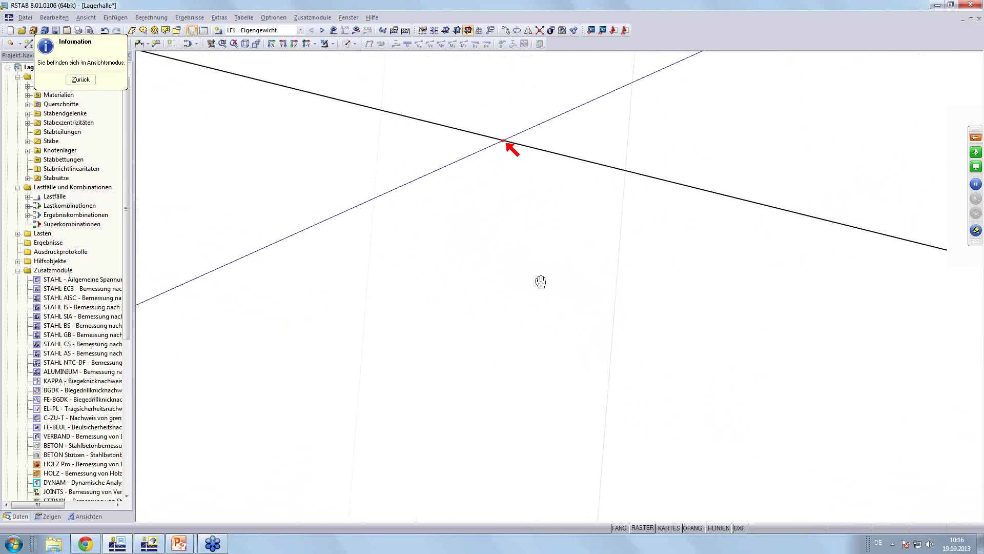
scroll(535, 277, "down", 2)
scroll(512, 313, "down", 2)
scroll(512, 300, "down", 1)
scroll(513, 301, "up", 1)
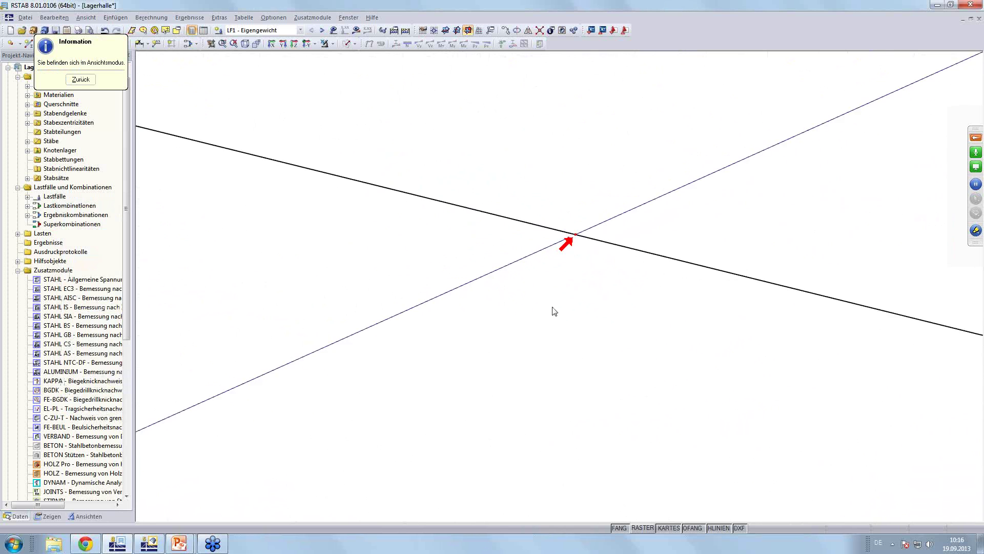
scroll(554, 307, "up", 1)
scroll(584, 287, "down", 1)
scroll(567, 390, "up", 1)
scroll(572, 365, "up", 1)
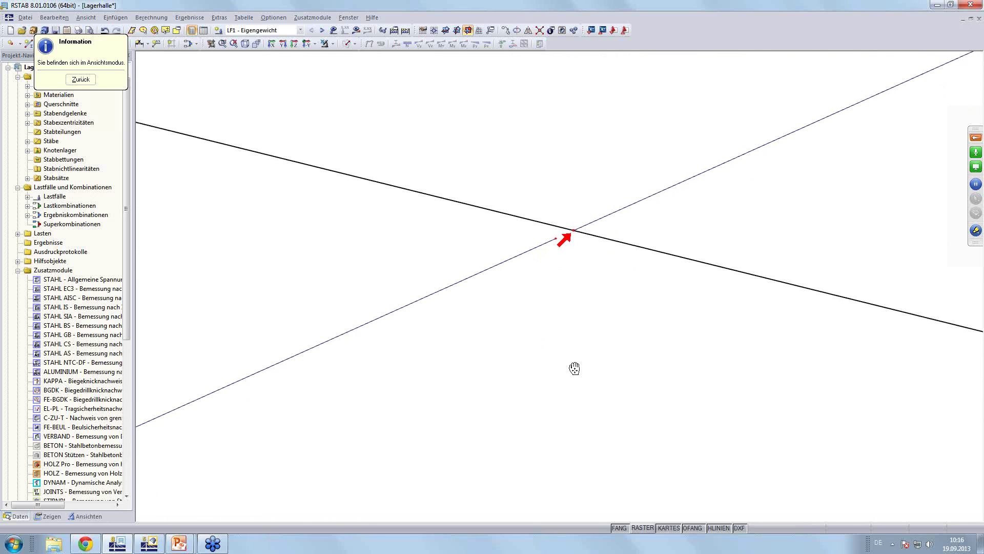
scroll(580, 400, "down", 1)
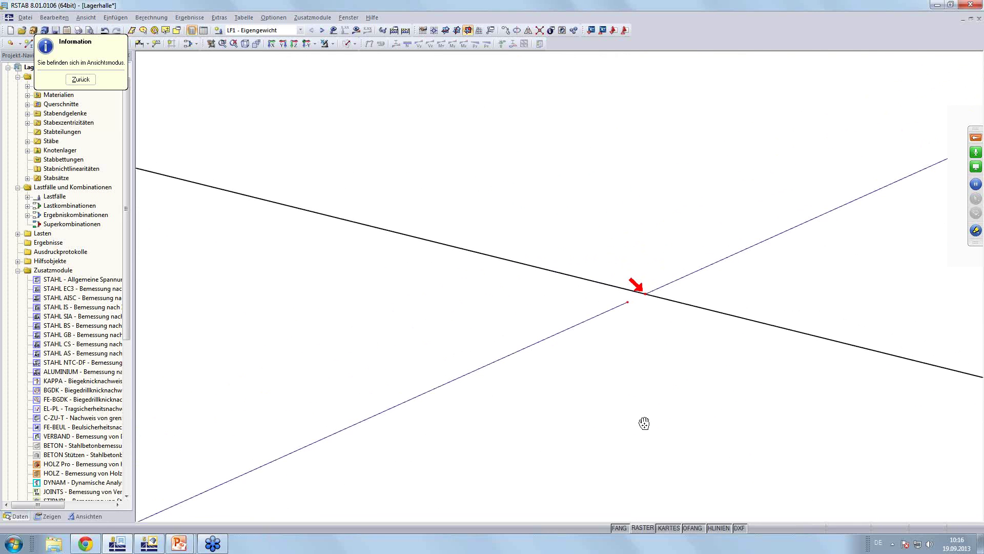
Merge all five identical-node groups, deleting unused nodes, and show the hall in isometric view
left_click(80, 79)
left_click_drag(145, 203, 315, 163)
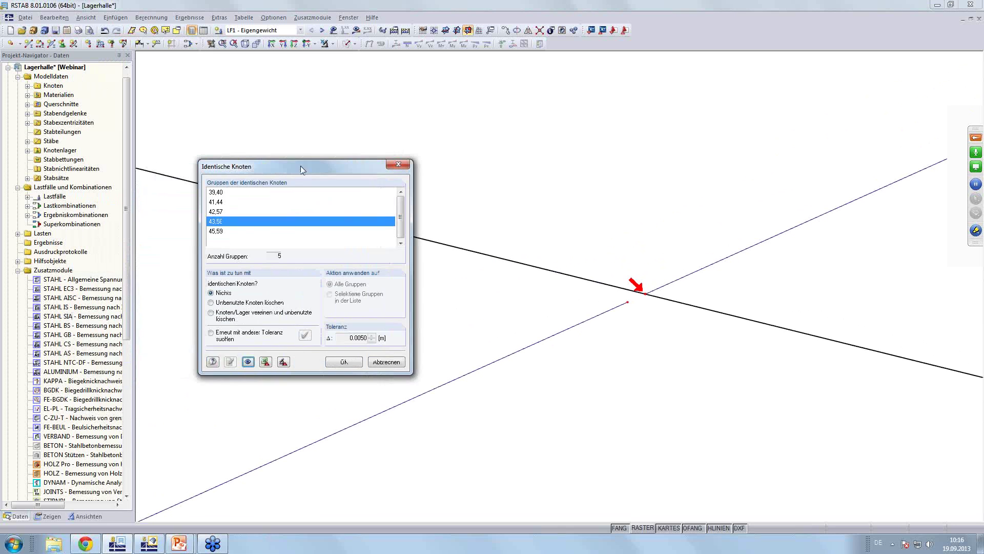
left_click(256, 318)
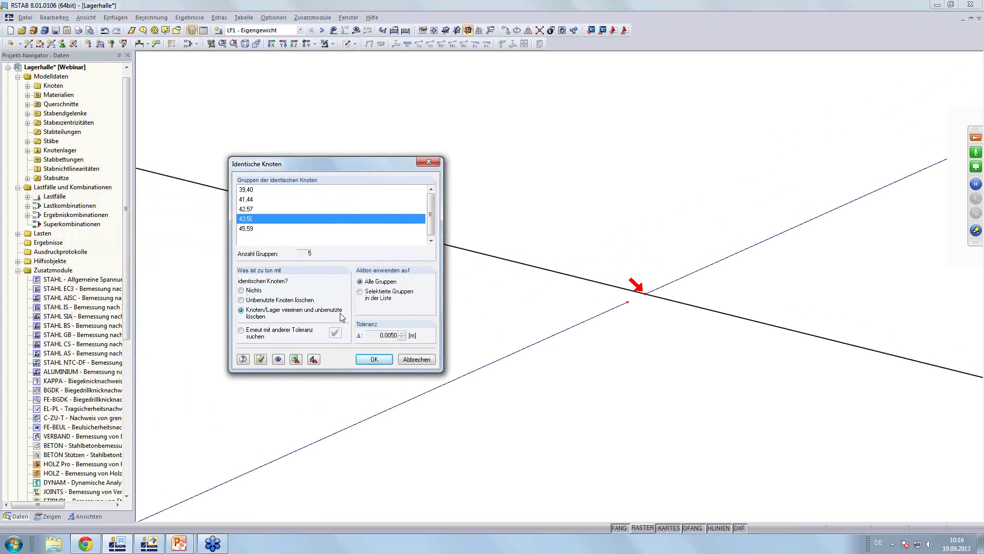
left_click(261, 360)
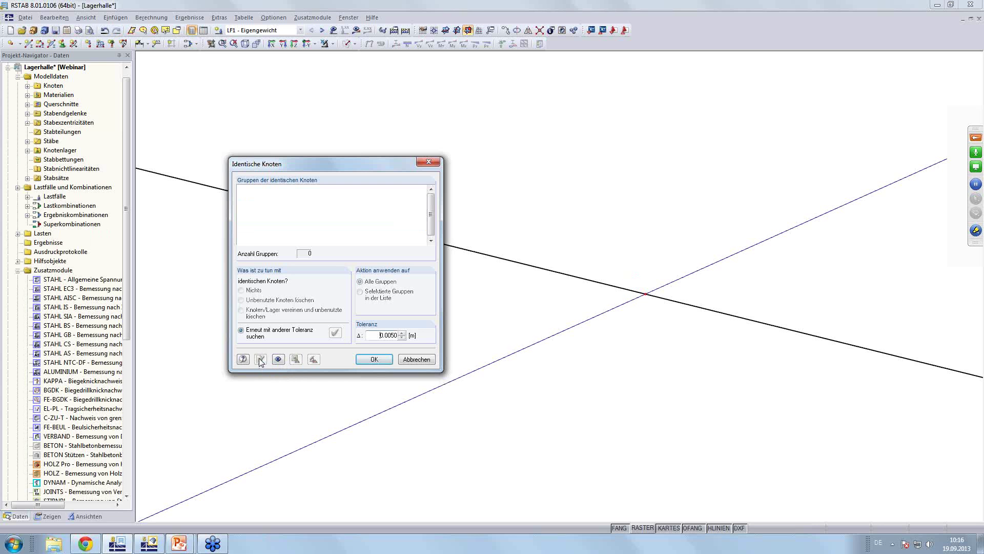
left_click(368, 360)
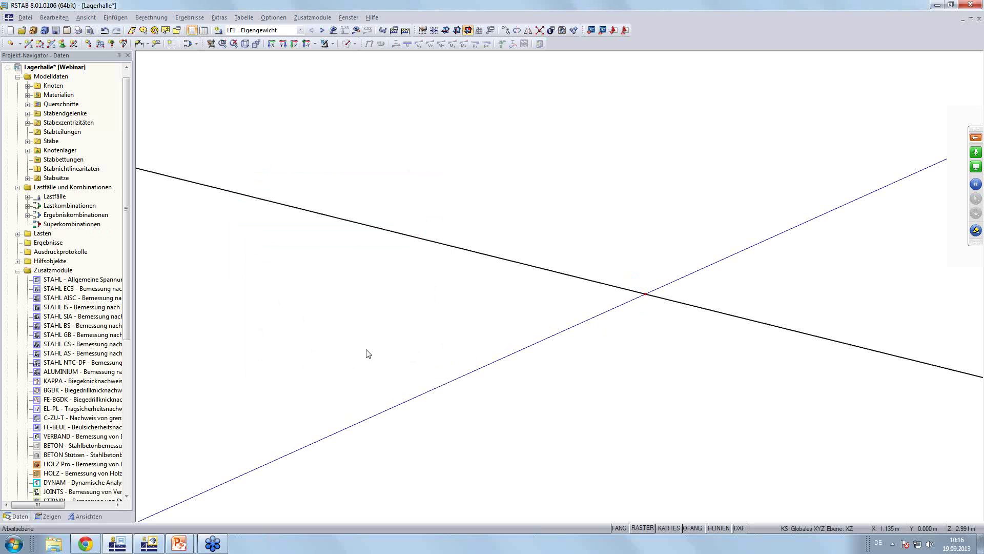
left_click(246, 44)
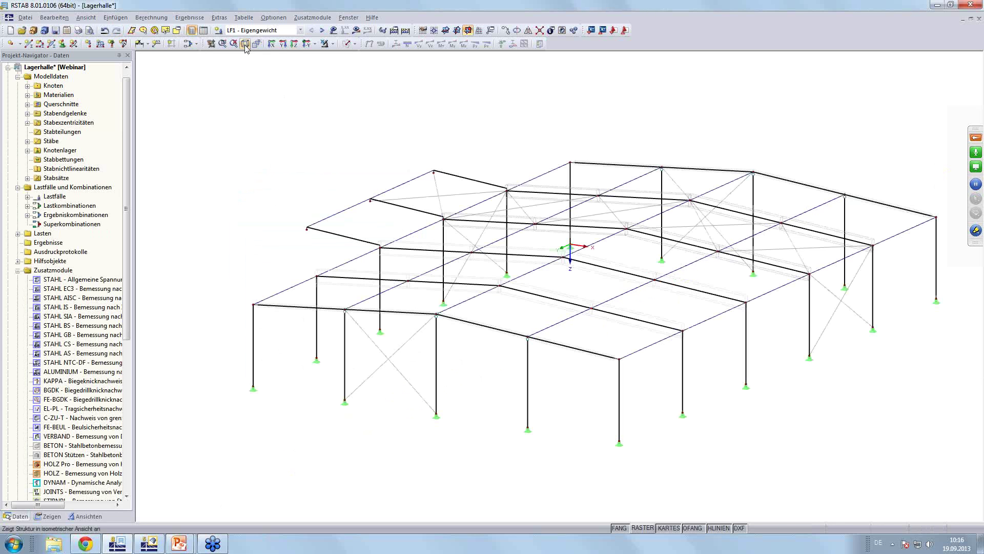
Calculate LF1, then EK1 - Tragfähigkeit, displaying its bending moments from 302.66 to −353.05 kNm
left_click(356, 30)
left_click(475, 294)
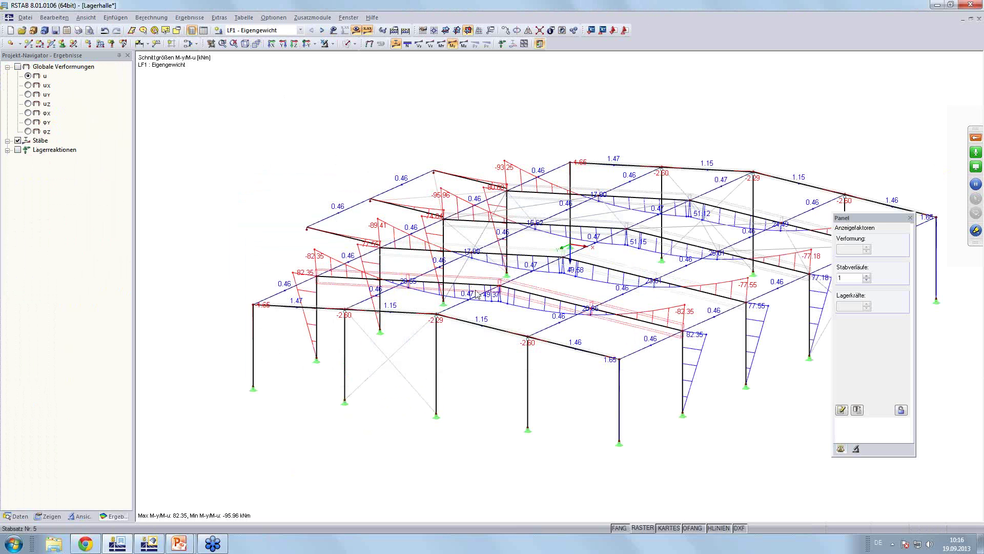
left_click(301, 30)
left_click_drag(387, 67, 386, 207)
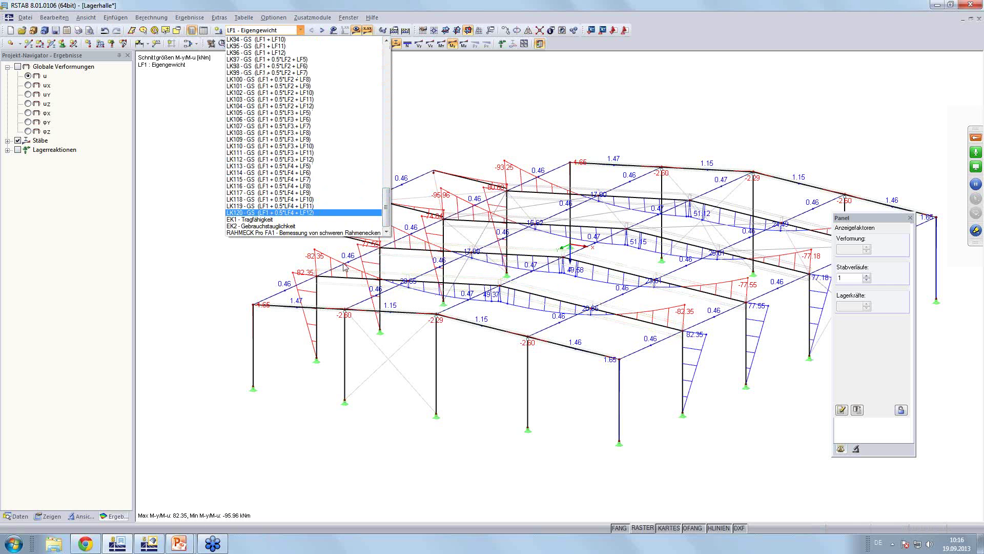
left_click(264, 220)
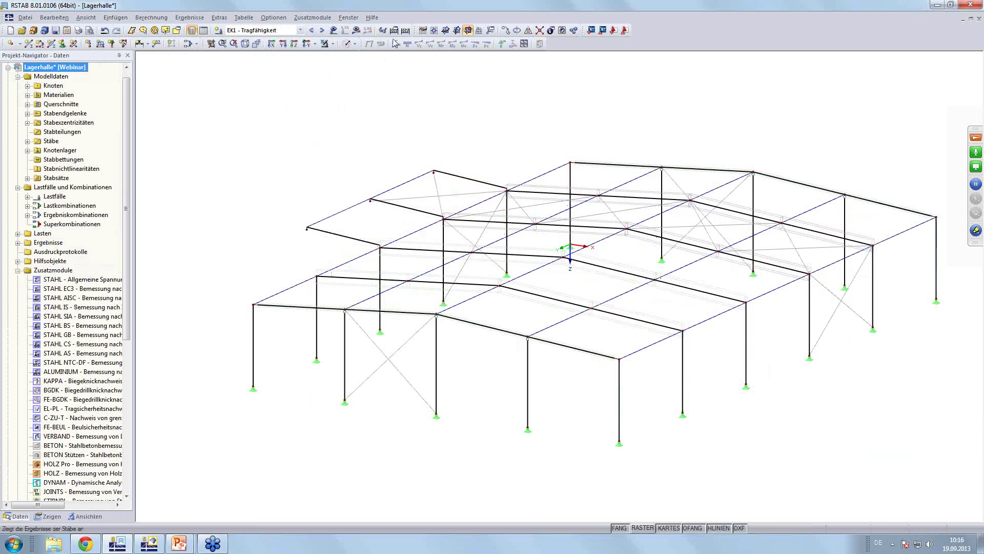
left_click(355, 30)
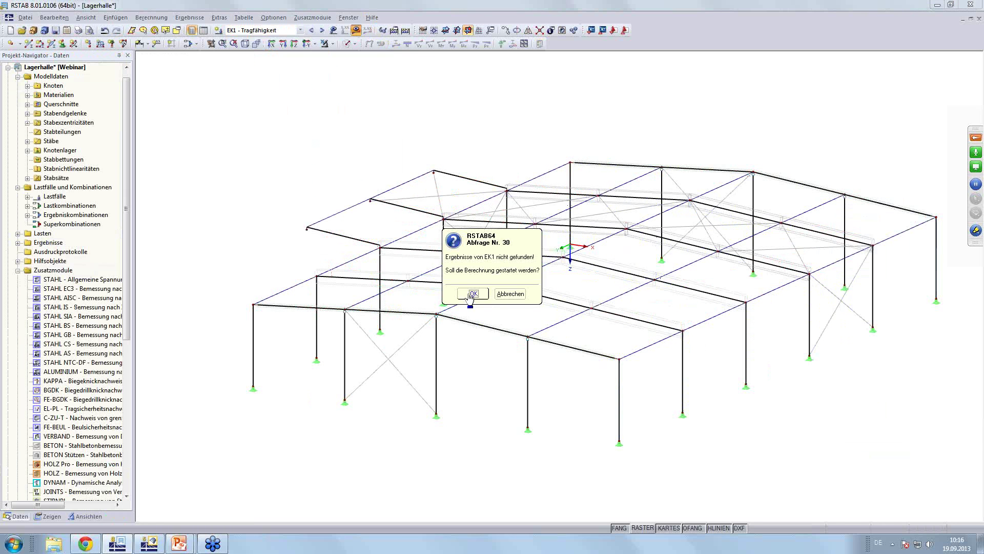
left_click(472, 294)
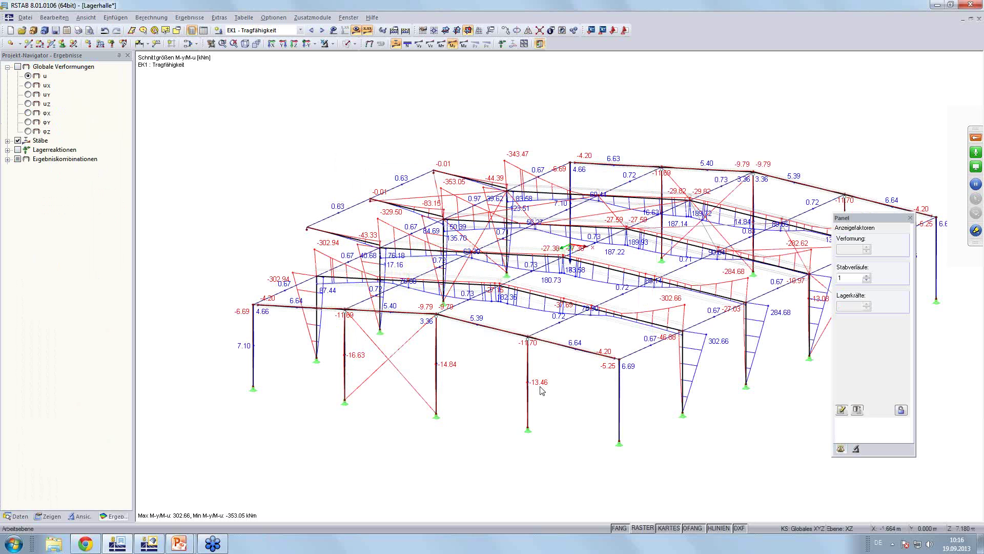
middle_click_drag(560, 398, 482, 351)
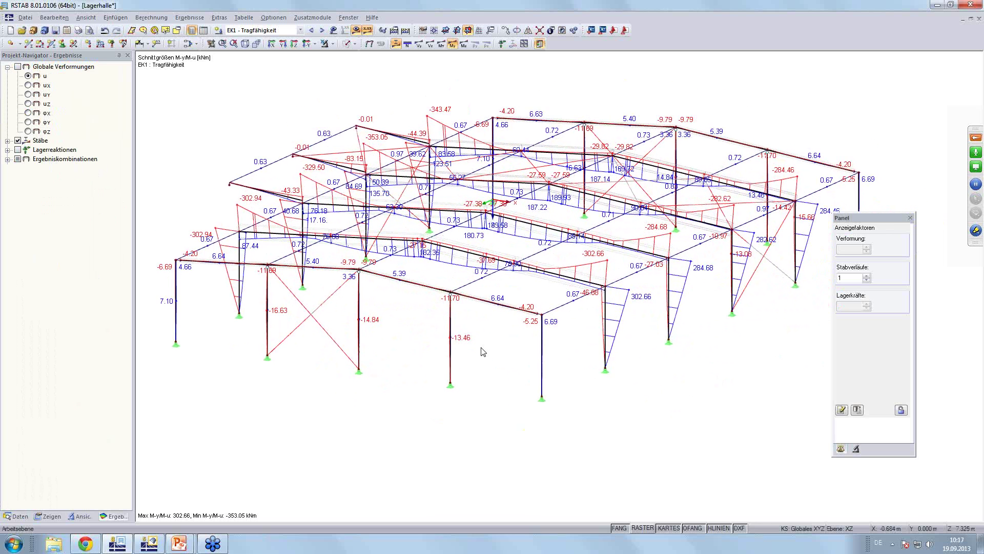
scroll(482, 352, "down", 1)
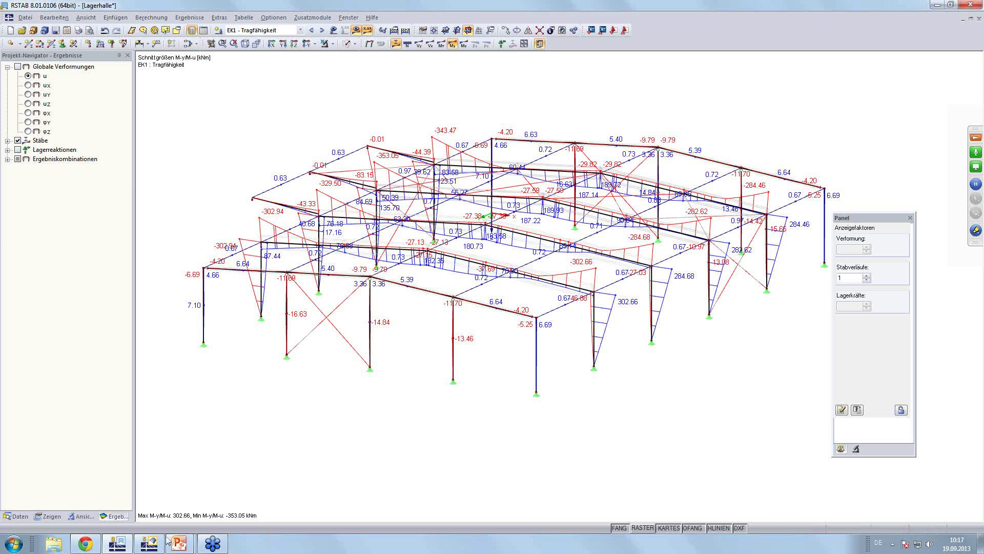
Open the Bolzen [Webinar] model in RFEM 5 and close the Knoten (nodes) table
left_click(147, 544)
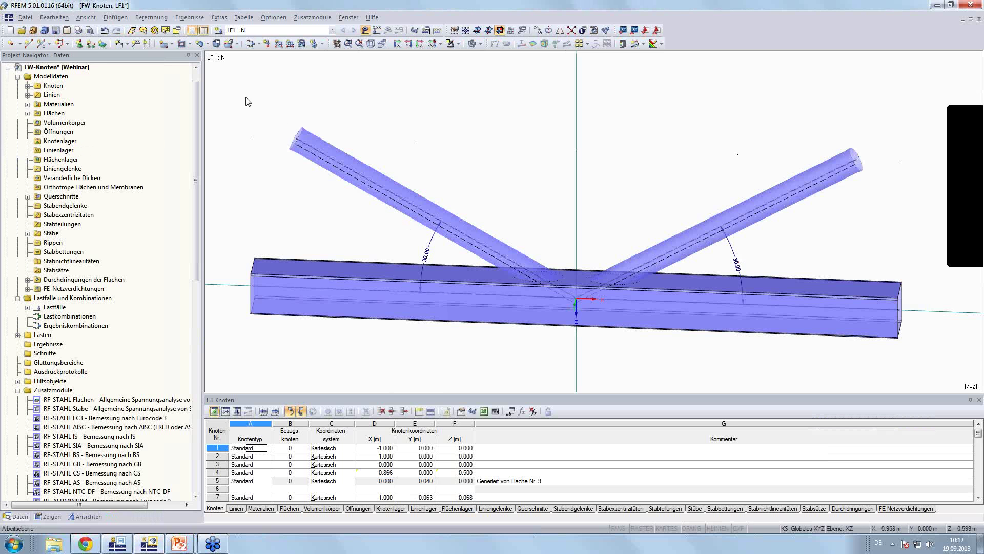
scroll(145, 94, "up", 1)
left_click(36, 77)
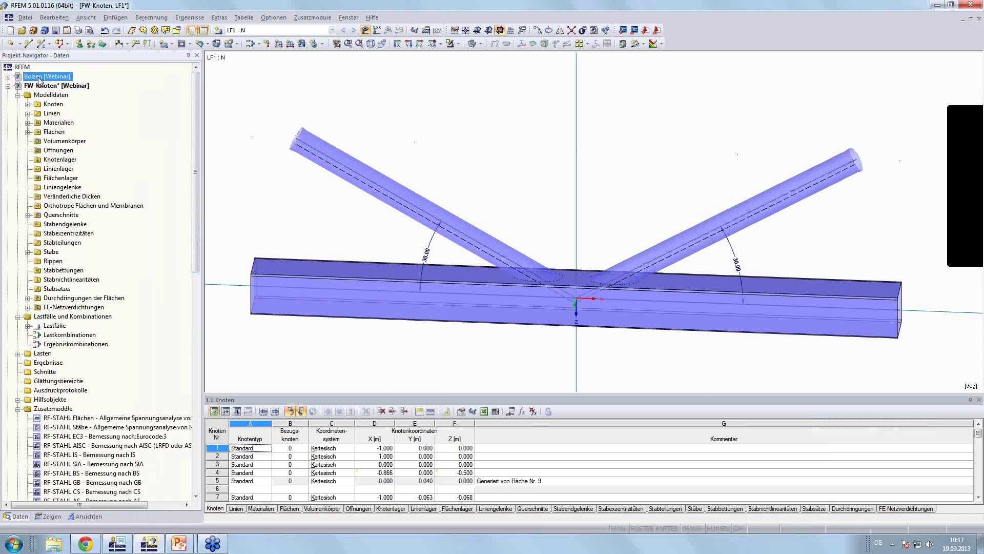
scroll(486, 265, "down", 1)
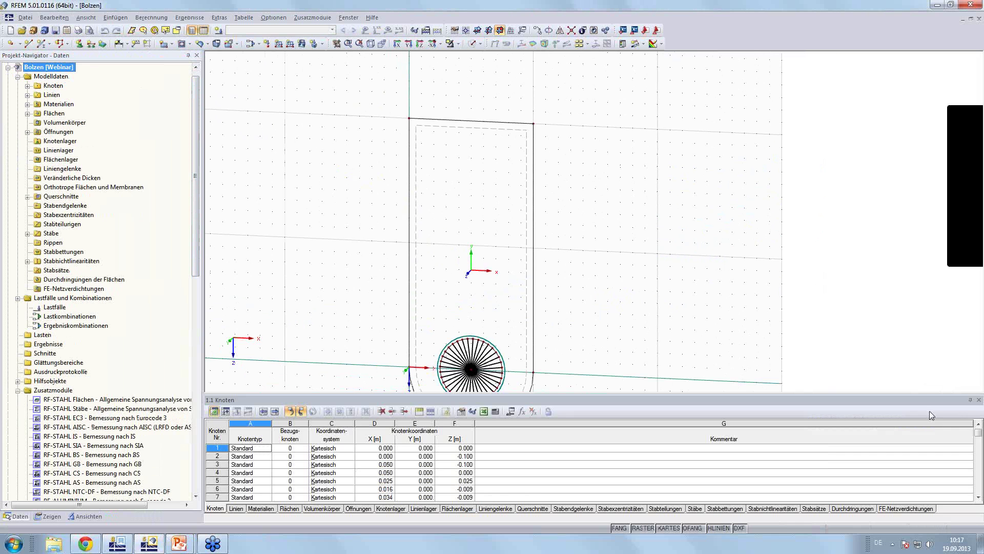
left_click(979, 400)
Zoom in and centre the view on the plate's spoked pin circle
middle_click_drag(728, 341, 627, 338)
scroll(626, 338, "up", 1)
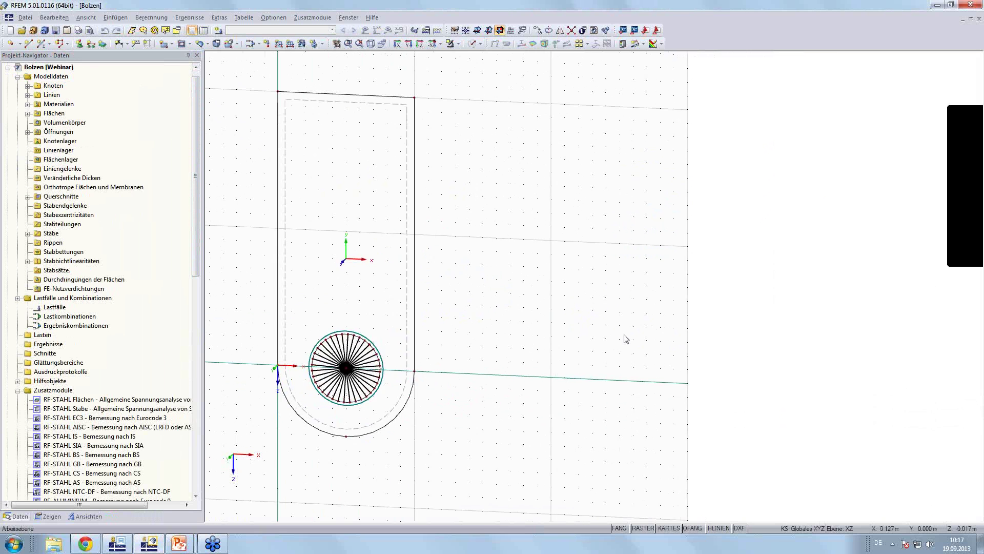
scroll(627, 338, "up", 1)
middle_click_drag(567, 345, 652, 347)
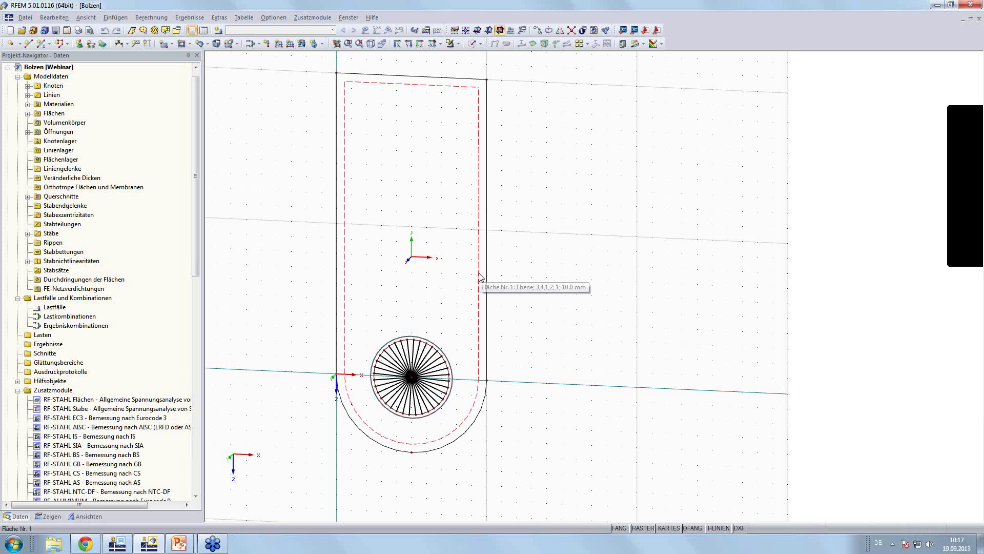
scroll(490, 389, "up", 1)
scroll(490, 388, "up", 2)
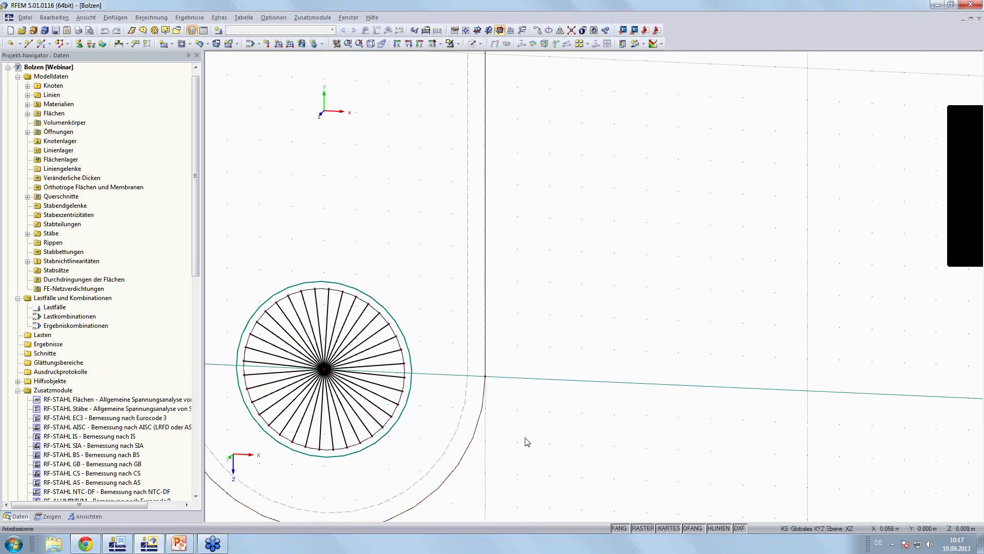
mouse_move(528, 439)
middle_mouse_down()
mouse_move(688, 388)
mouse_move(624, 359)
middle_mouse_up()
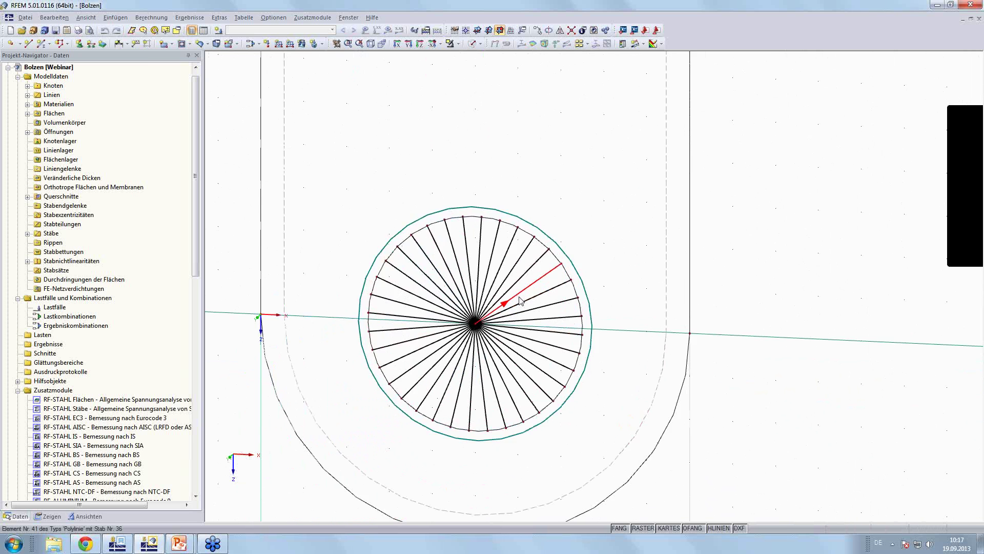
scroll(519, 300, "up", 3)
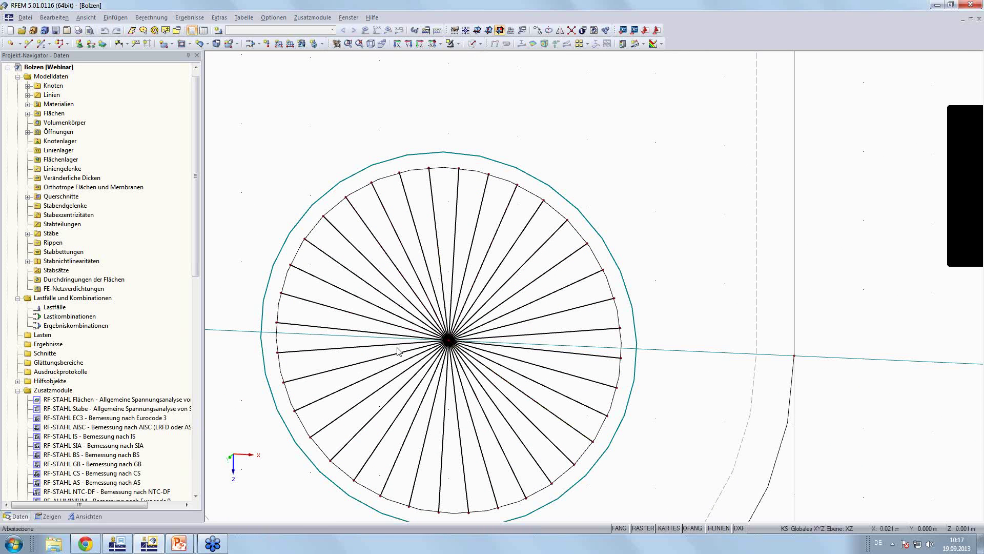
left_click(519, 277)
double_click(519, 277)
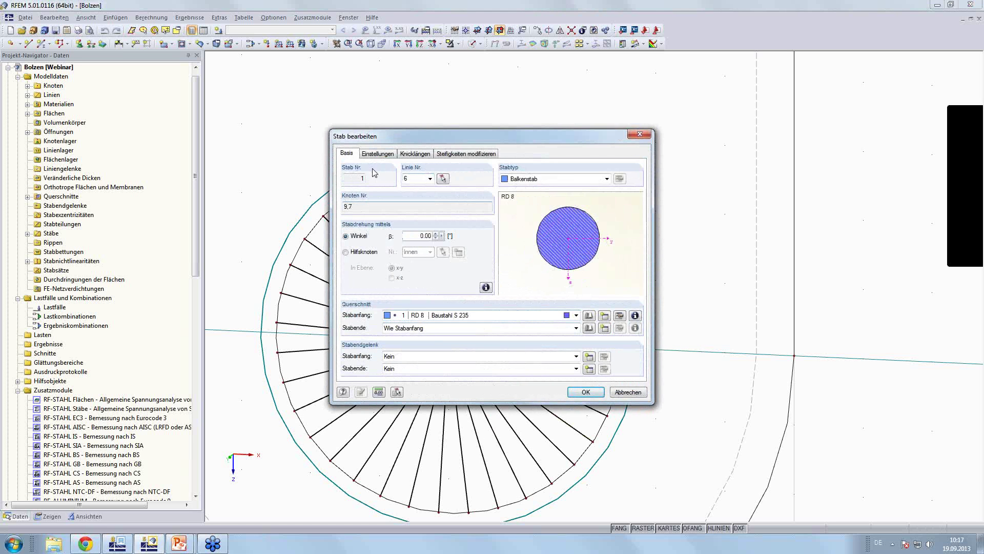
left_click(378, 154)
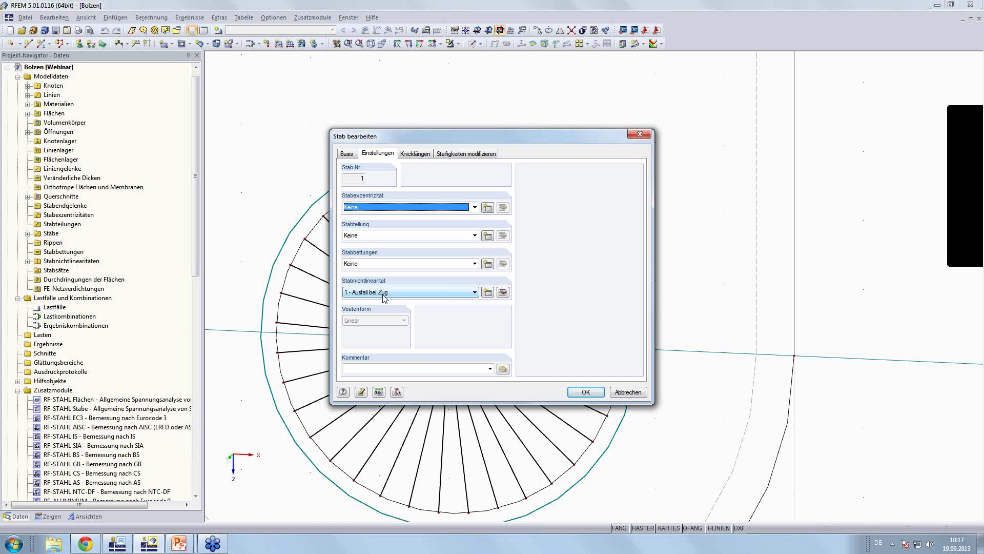
left_click(503, 293)
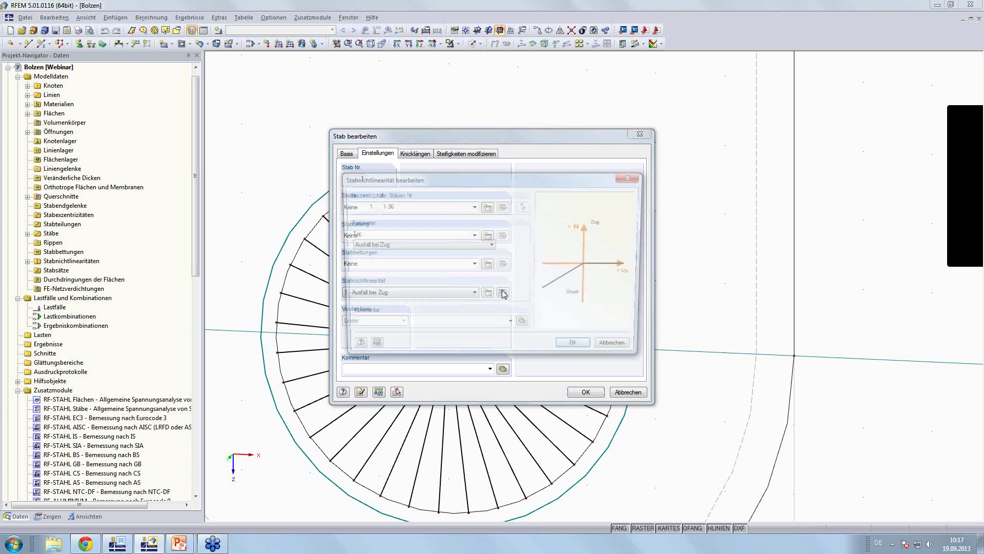
left_click(491, 246)
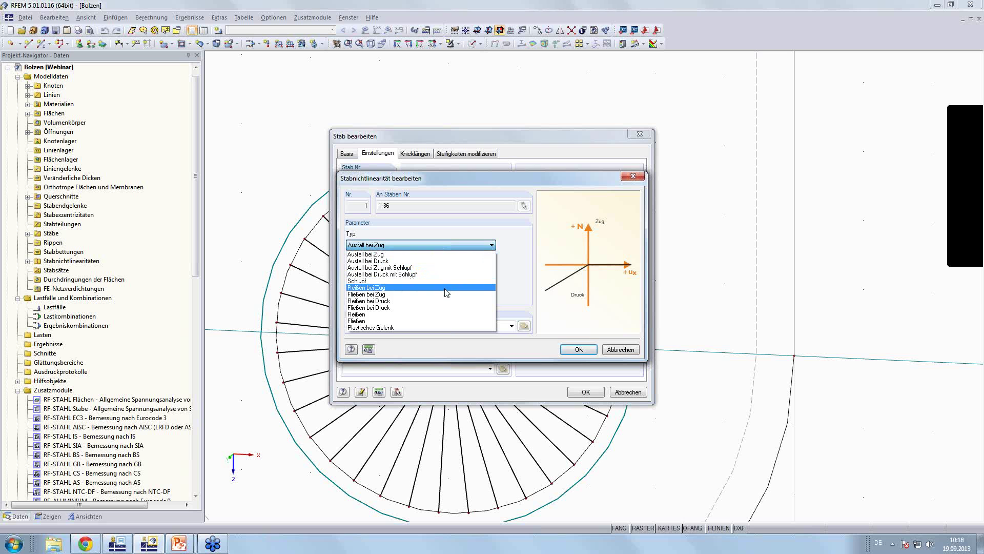
left_click(440, 328)
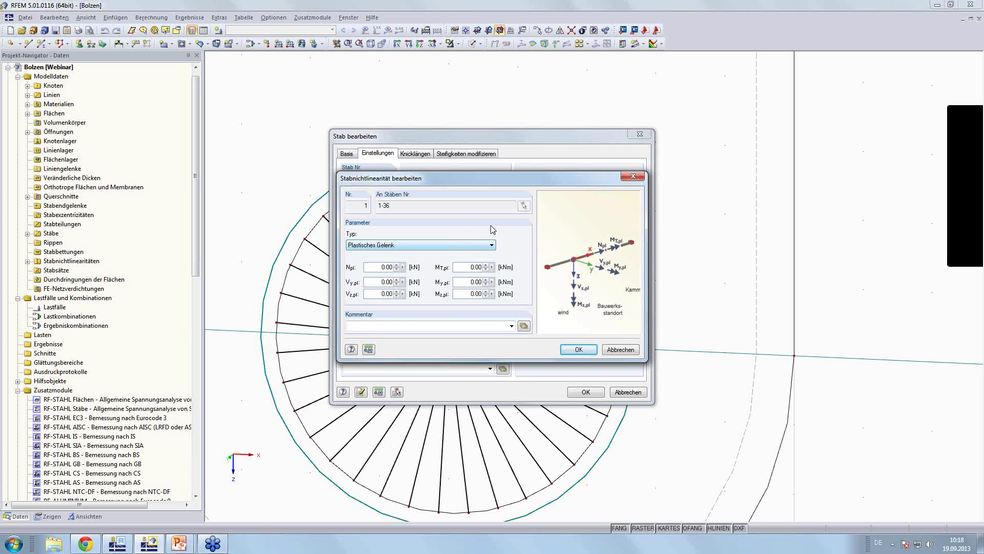
left_click(492, 245)
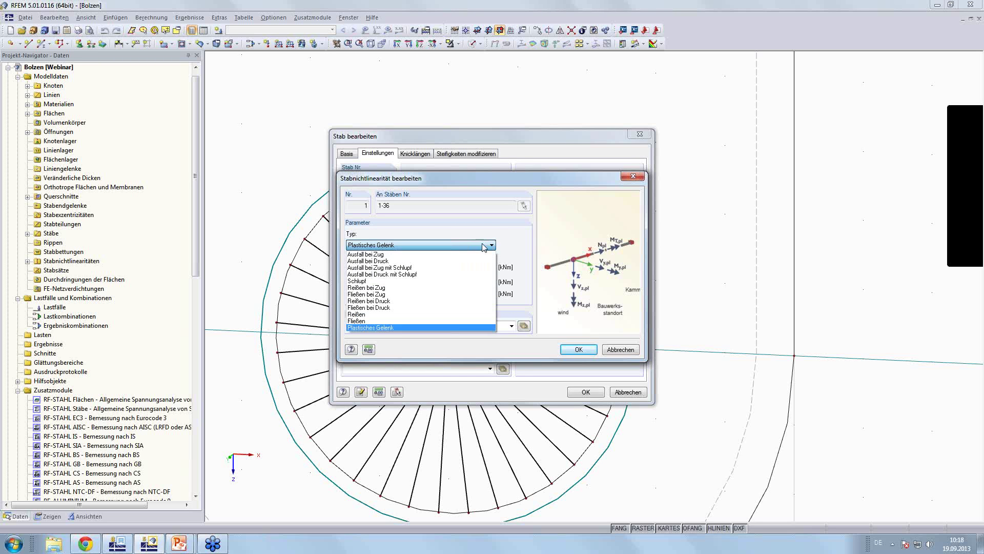
left_click(399, 260)
left_click(621, 349)
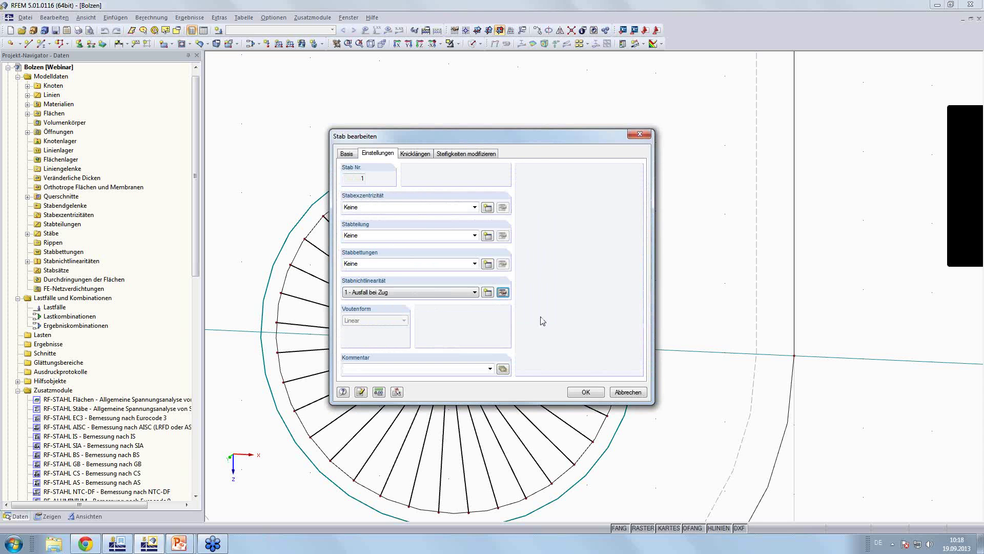
Add a fixed (Fest) line support along the plate's top edge, line 2
left_click(590, 393)
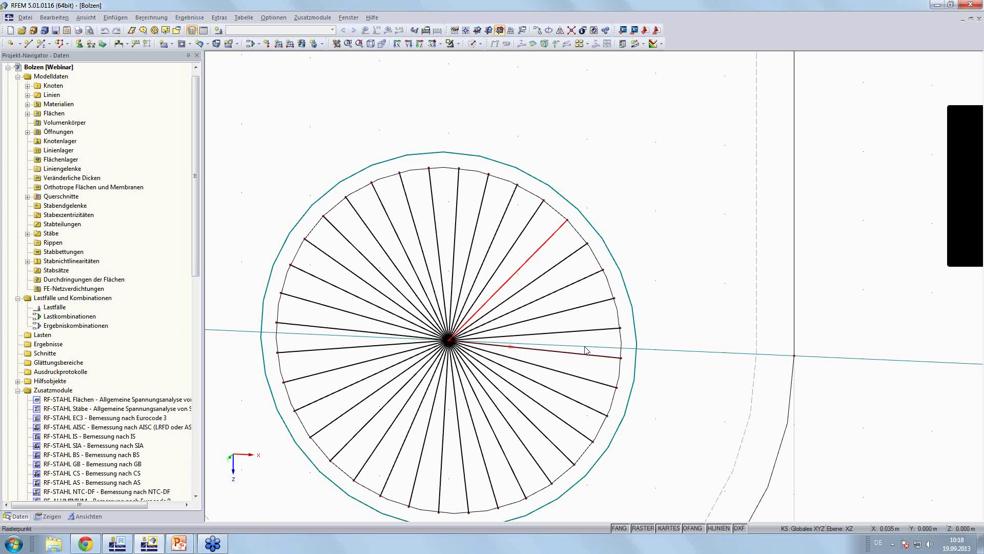
scroll(620, 279, "down", 2)
scroll(621, 278, "down", 2)
middle_click_drag(621, 278, 544, 337)
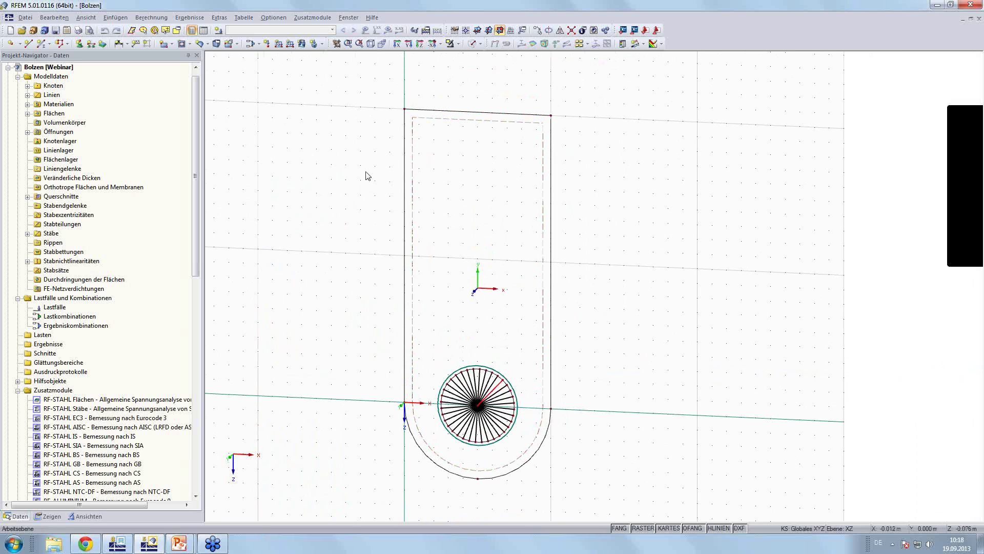
left_click_drag(358, 163, 594, 91)
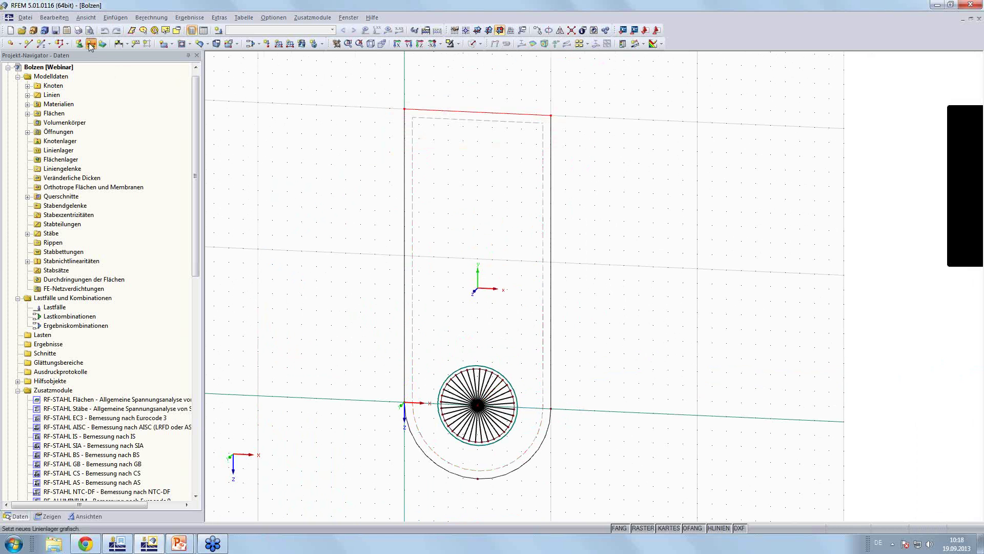
left_click(91, 43)
left_click(479, 222)
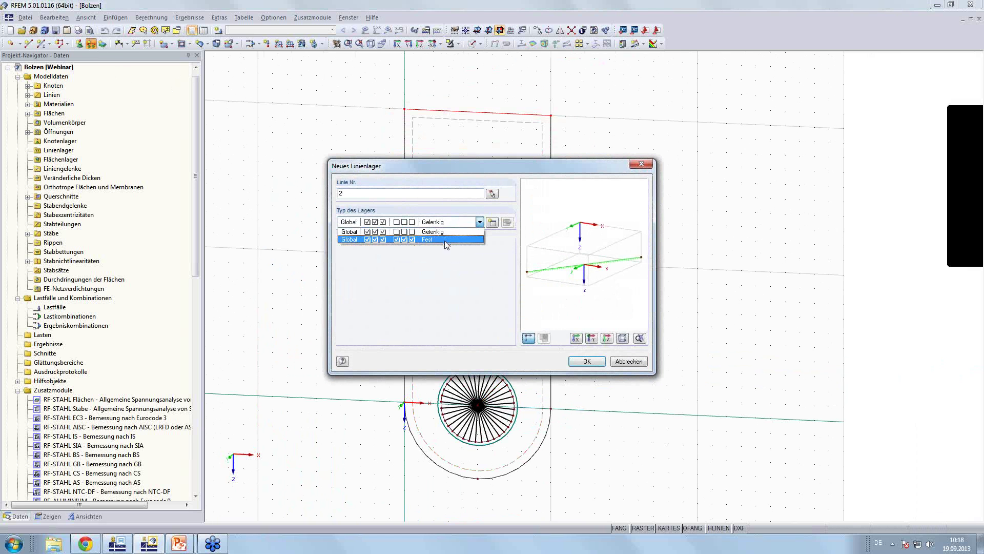
left_click(462, 241)
left_click(586, 362)
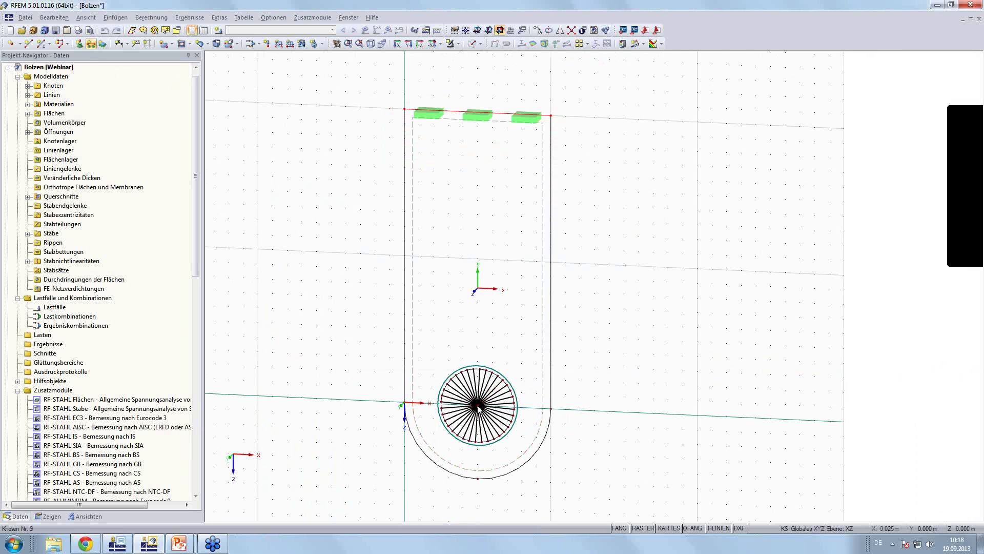
Create a custom nodal support at node 9 with uz, ux and φz released, keeping uy
left_click(79, 43)
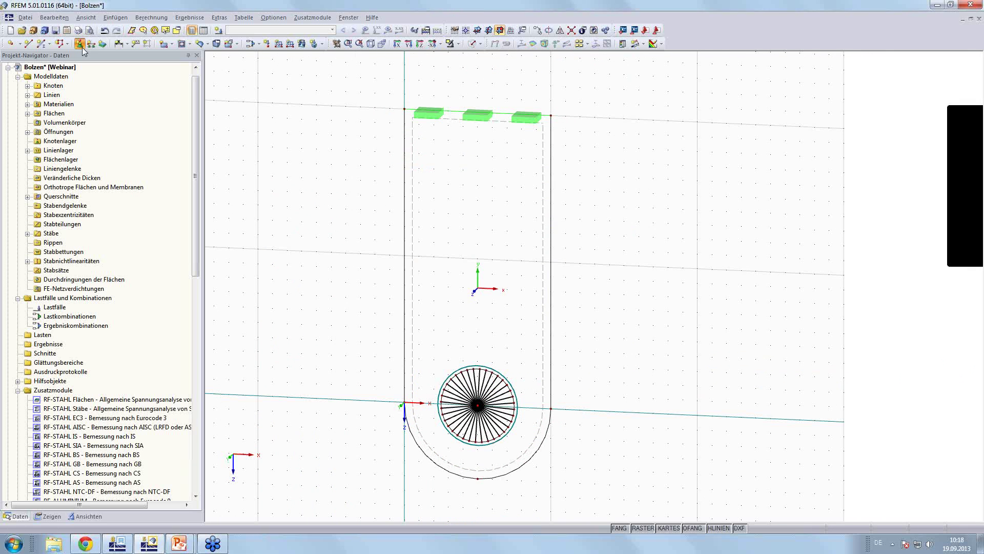
left_click(493, 223)
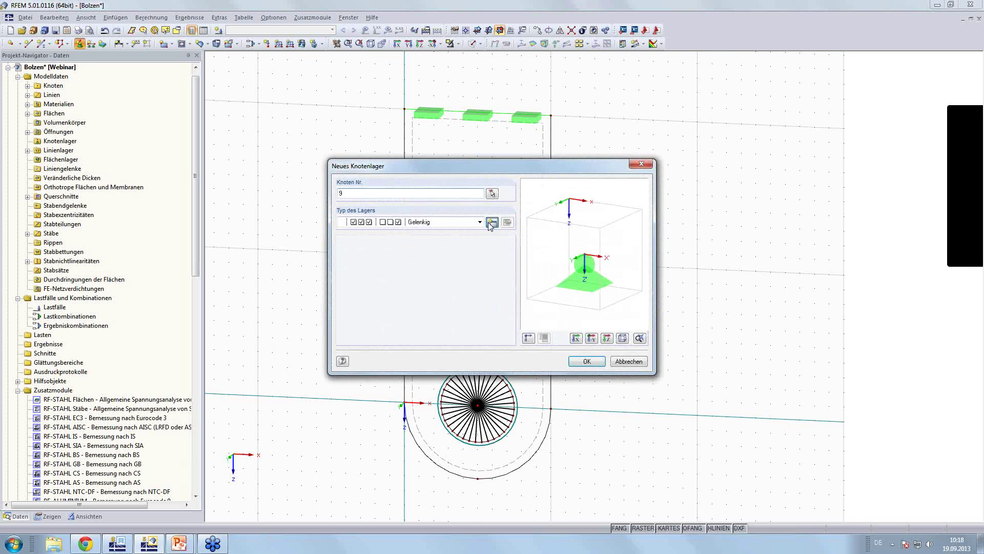
left_click(350, 299)
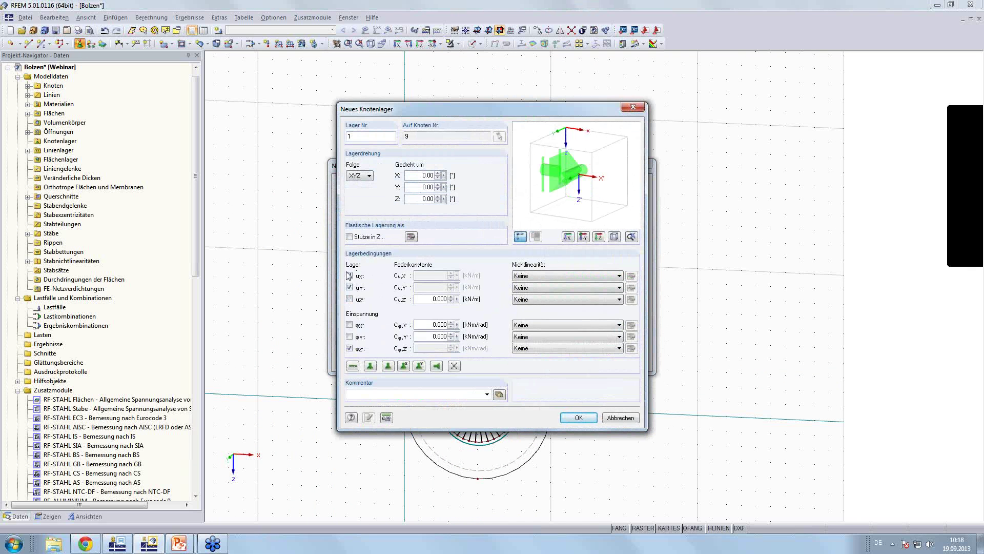
left_click(350, 276)
left_click(349, 348)
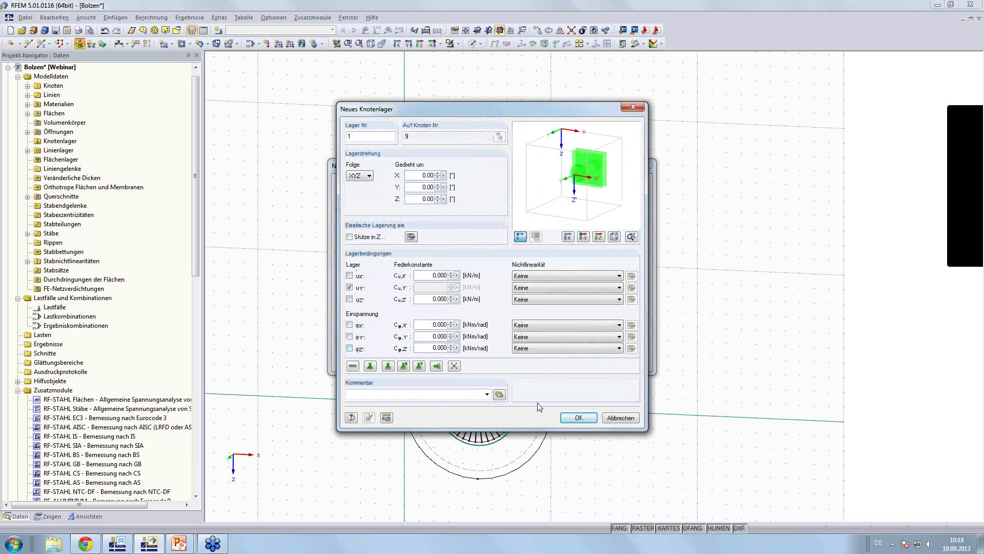
left_click(578, 418)
left_click(588, 361)
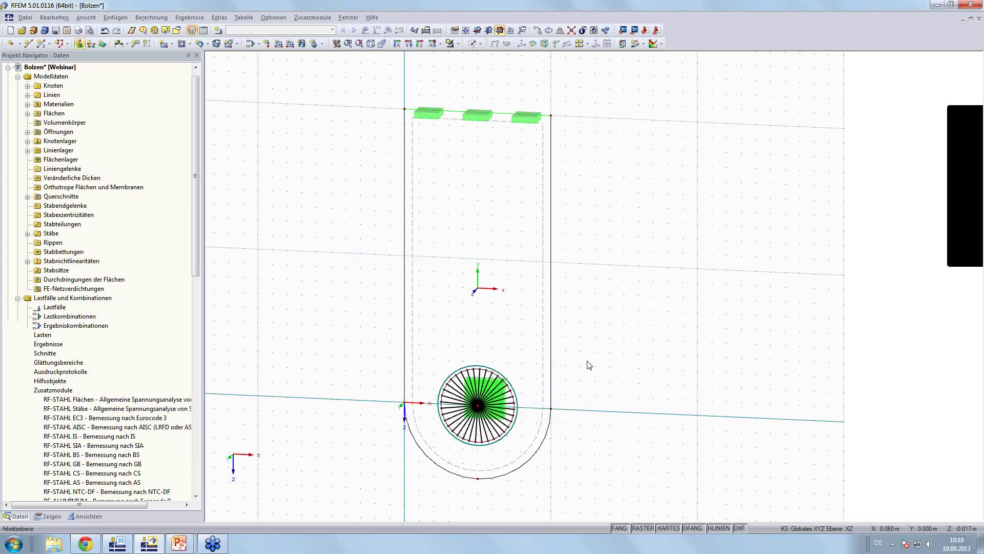
Reduce the displayed size of the new pin support symbol
mouse_move(637, 356)
middle_mouse_down("ctrl")
mouse_move(486, 359)
mouse_move(620, 388)
middle_mouse_up("ctrl")
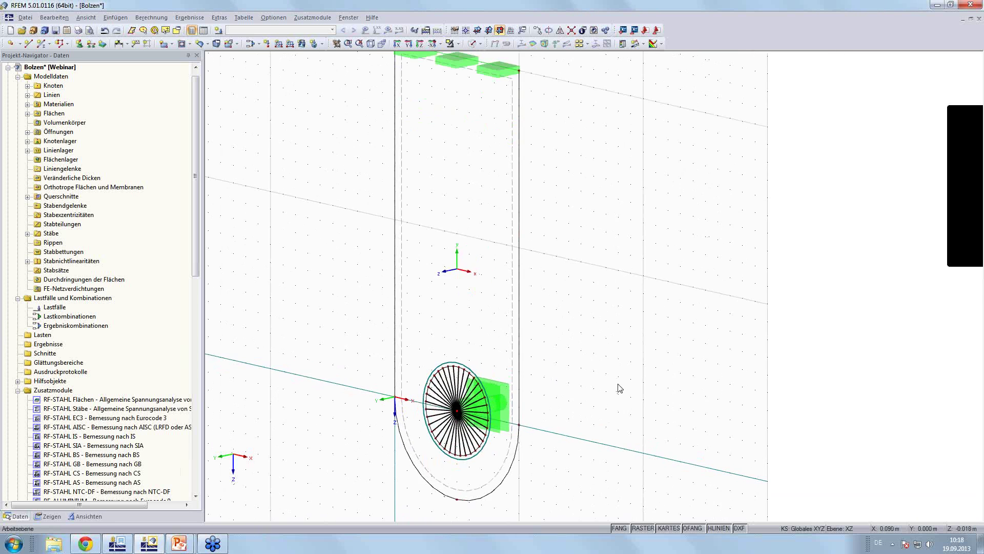
right_click(512, 396)
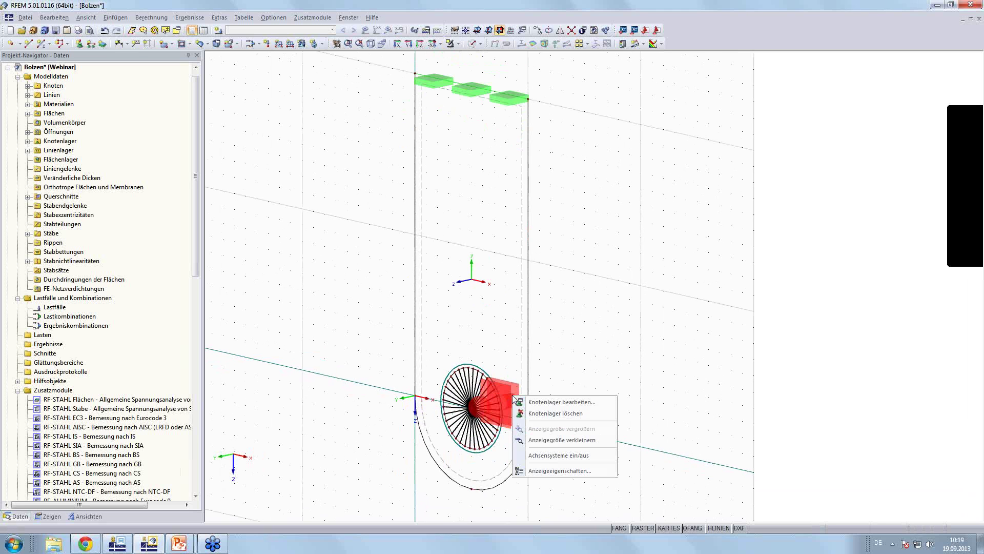
left_click(567, 441)
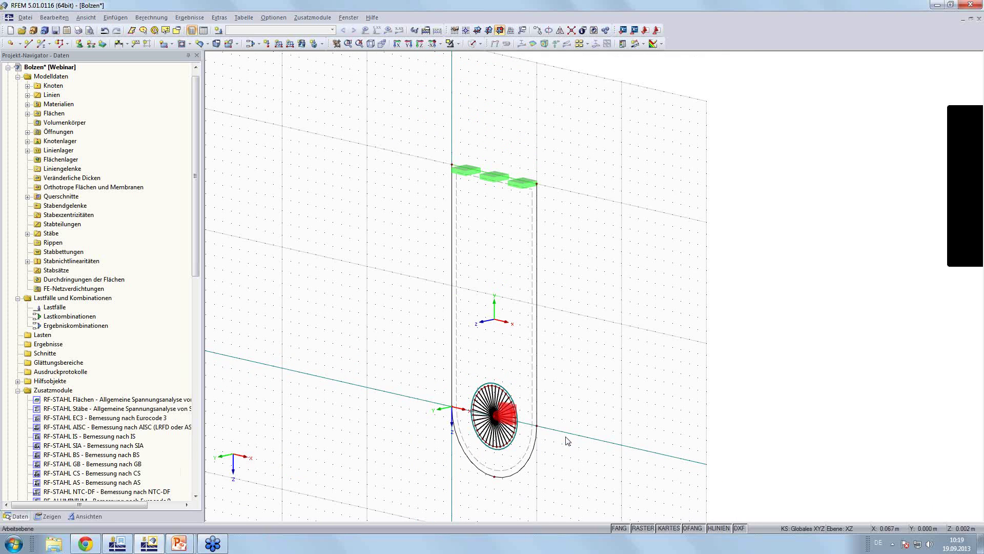
Set the view to 'In entgegengesetzter Y-Richtung' and centre the plate
middle_click_drag(598, 400, 497, 354)
left_click(440, 43)
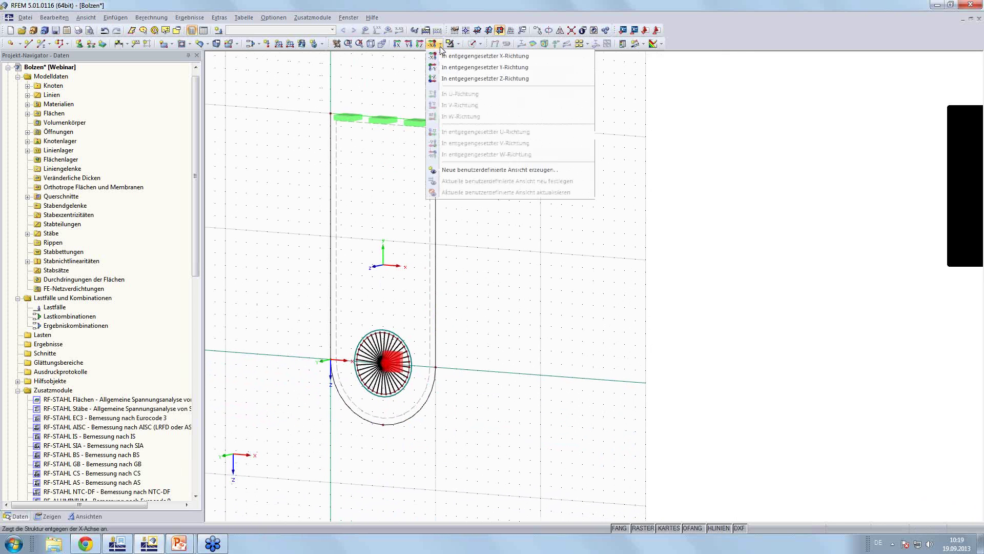
left_click(460, 68)
middle_click_drag(750, 328, 525, 328)
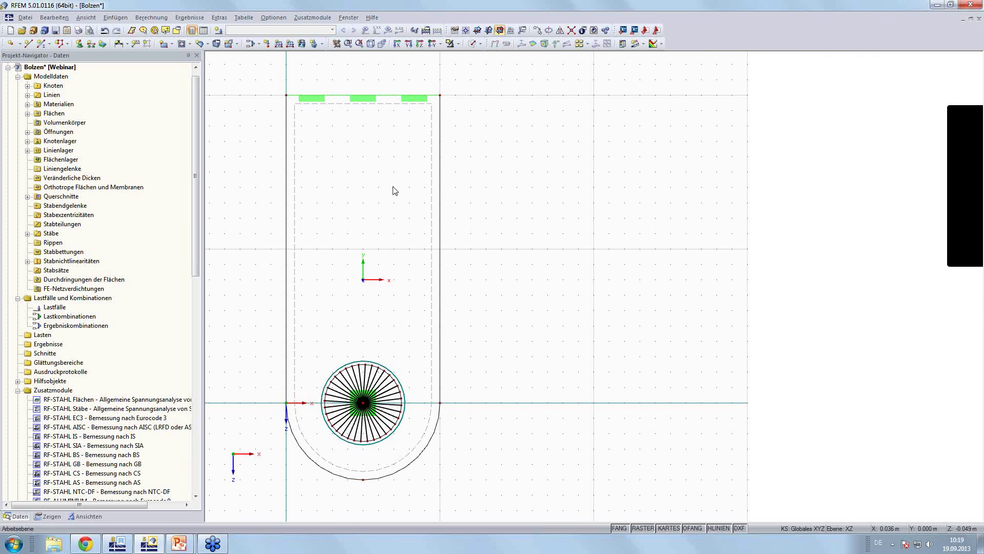
Make LF1 a Verkehrslasten (imposed load) case with self-weight deactivated
left_click(267, 45)
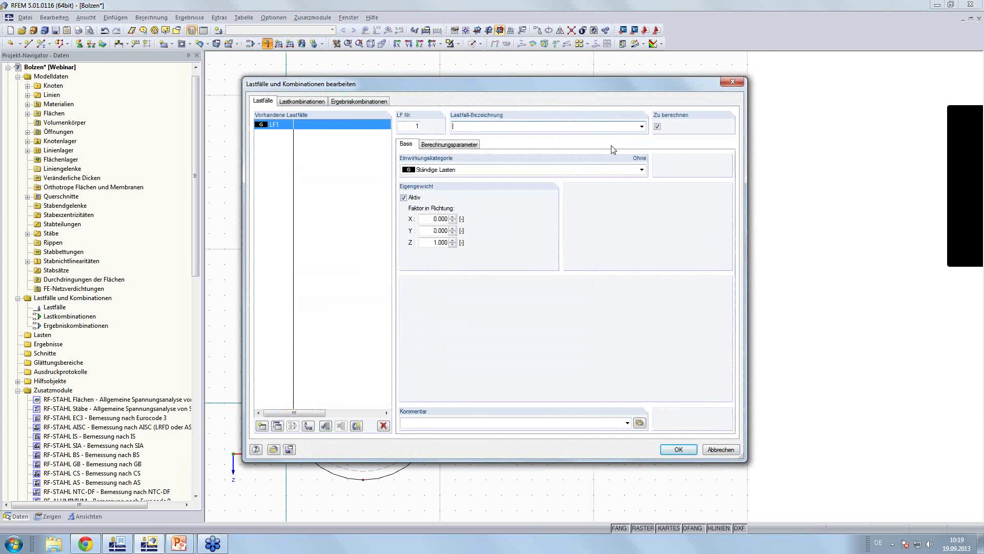
left_click(641, 170)
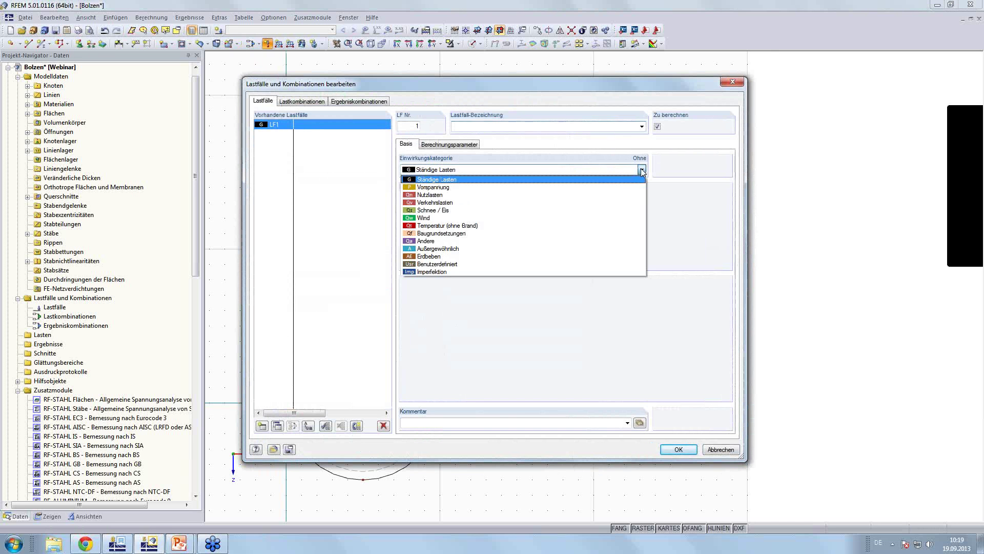
left_click(618, 201)
left_click(404, 198)
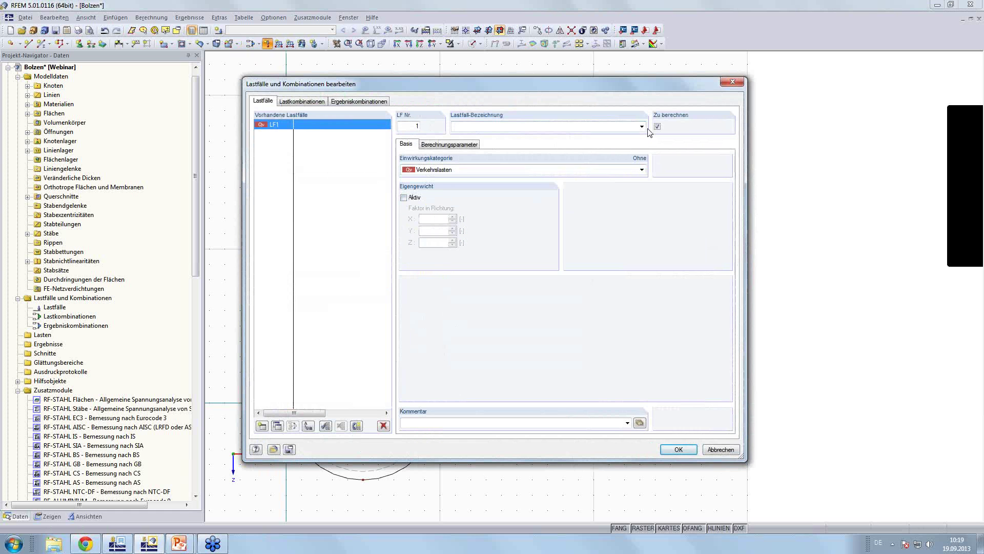
left_click(533, 130)
left_click(678, 449)
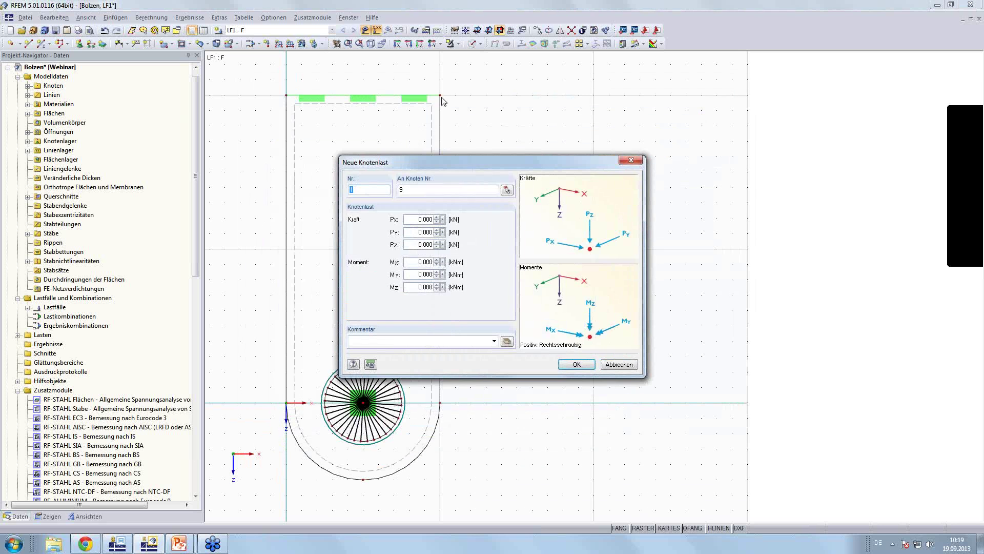
Apply a 45 kN Pz nodal load at node 9
left_click_drag(414, 245, 448, 247)
type("45")
left_click(575, 364)
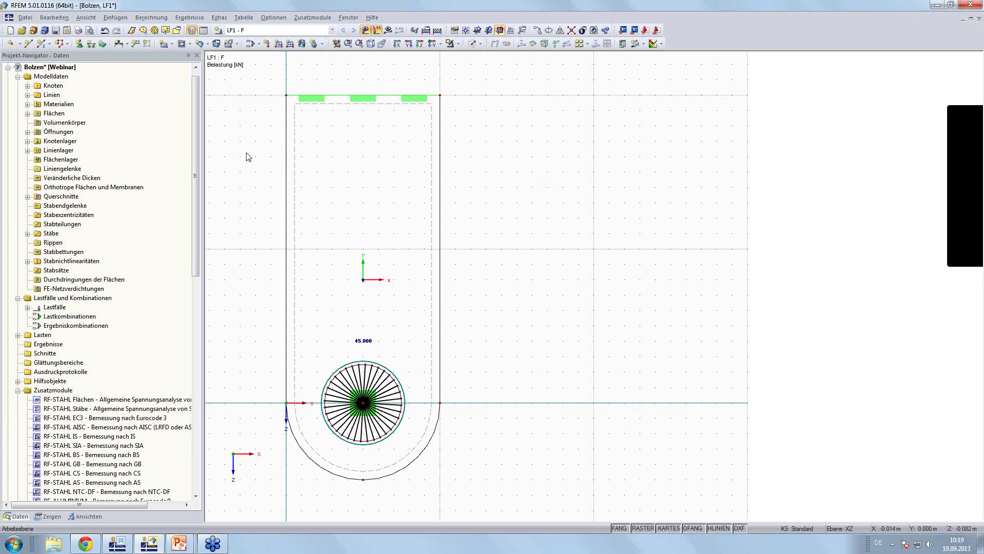
left_click(415, 30)
Run the plausibility check with FE mesh generation and volume-collision detection enabled
left_click_drag(487, 207, 382, 288)
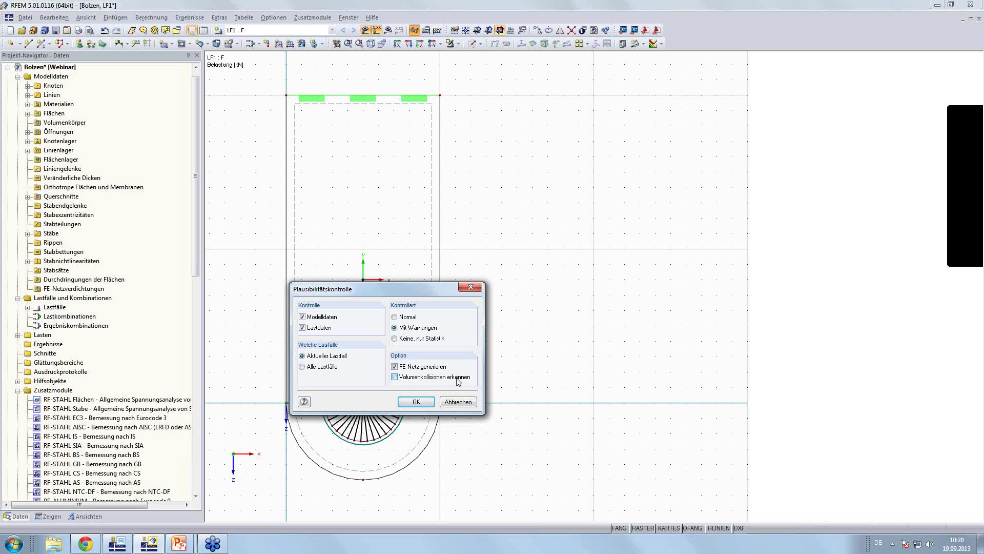
left_click(394, 377)
left_click(416, 402)
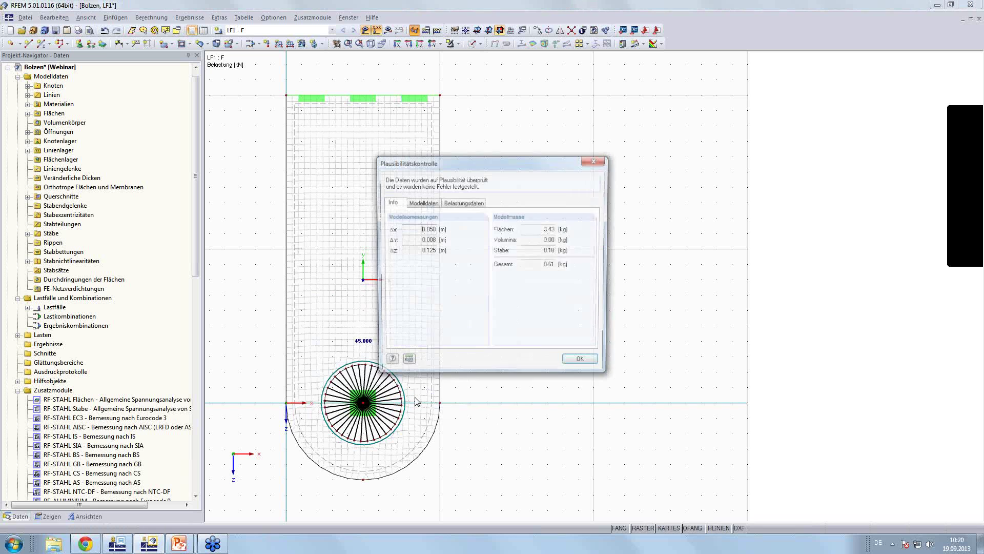
Review the model-data and load-data summaries of the check results, then close them
left_click_drag(479, 163, 400, 234)
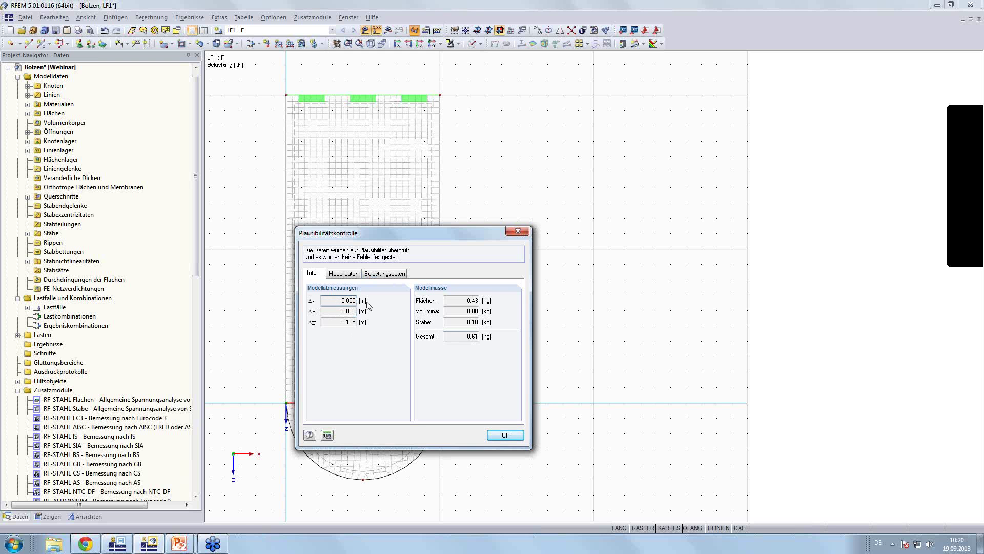
left_click(344, 275)
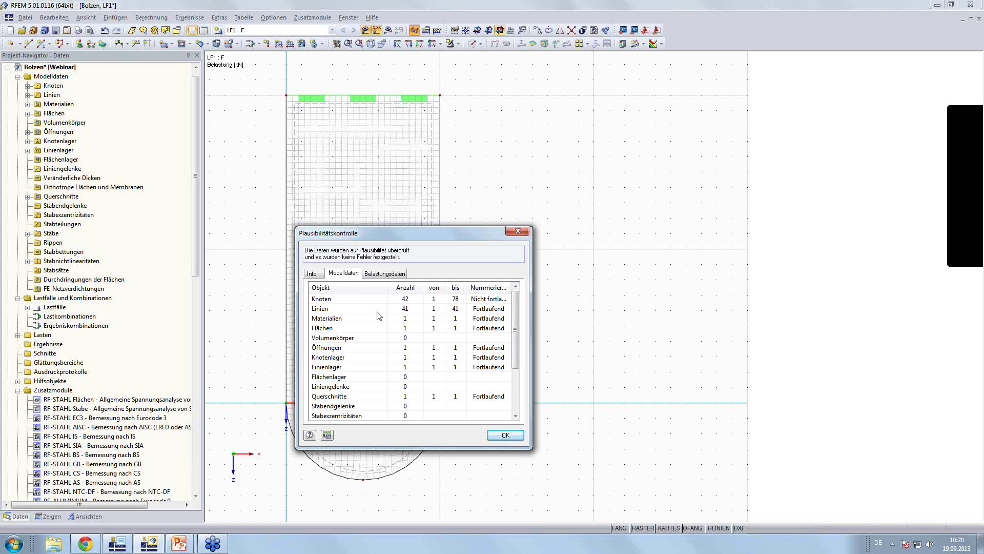
left_click_drag(518, 318, 516, 360)
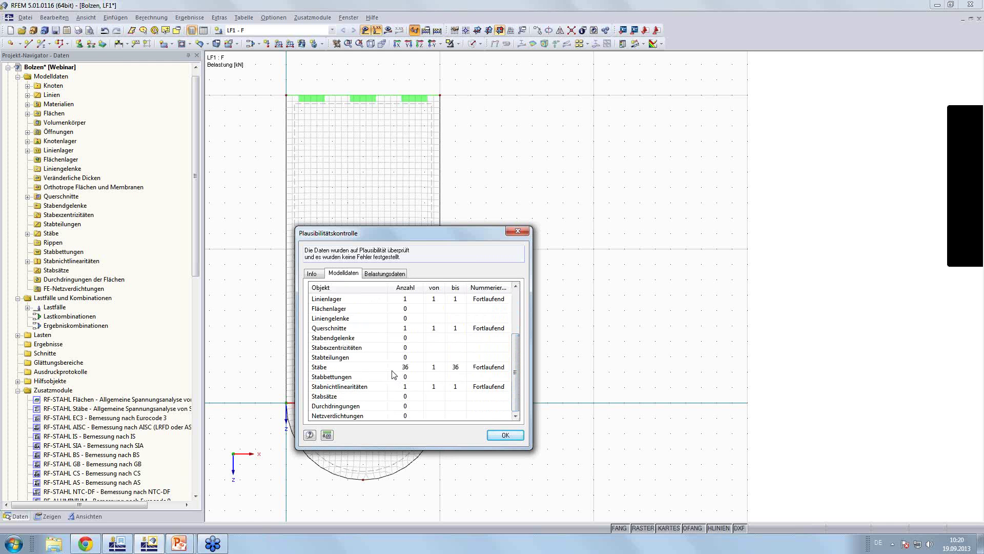
left_click(386, 274)
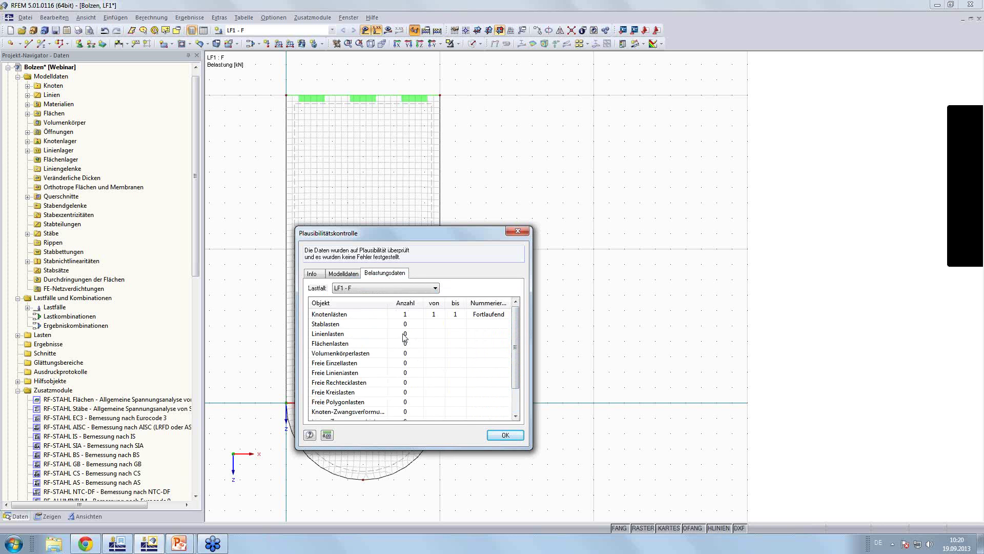
left_click(503, 435)
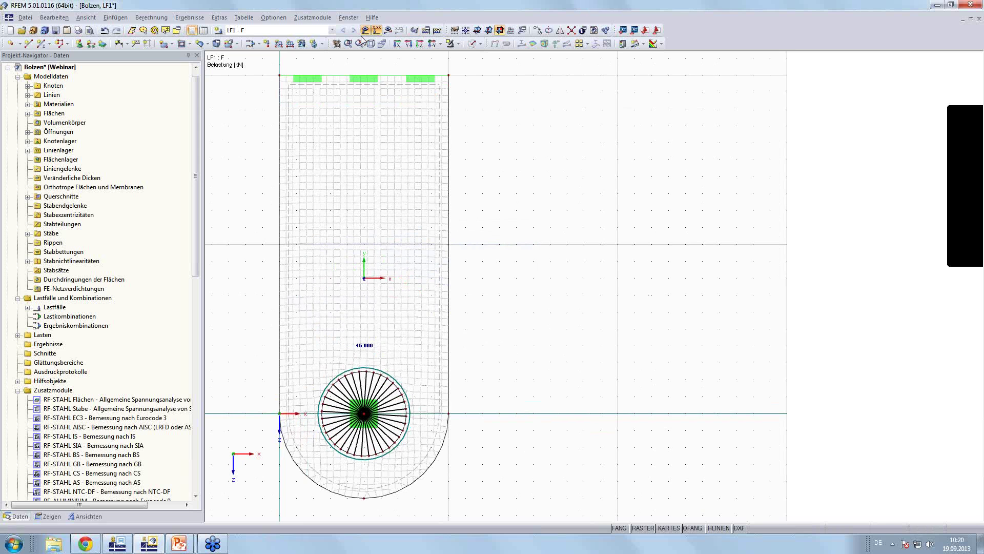
scroll(417, 347, "up", 2)
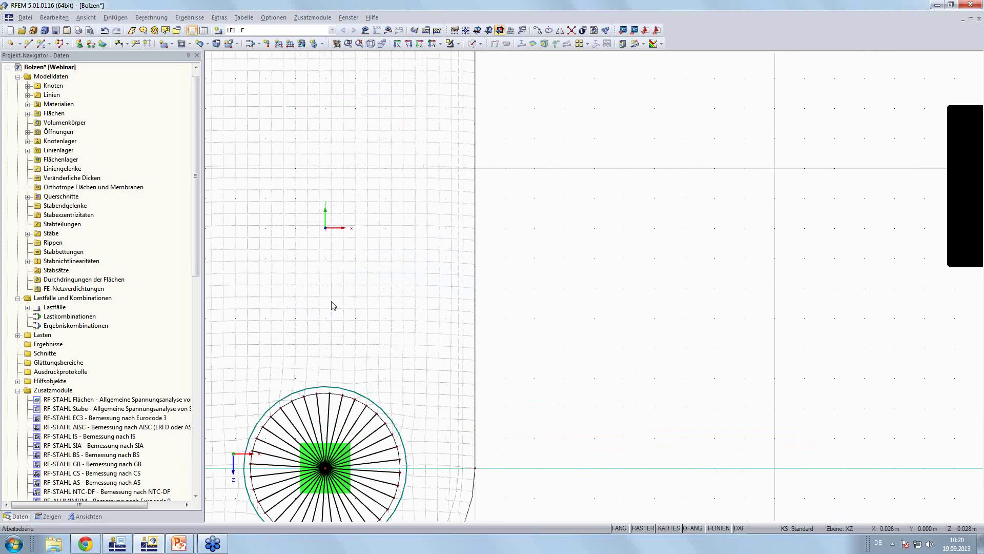
mouse_move(333, 306)
middle_mouse_down()
mouse_move(630, 280)
mouse_move(525, 238)
mouse_move(431, 235)
middle_mouse_up()
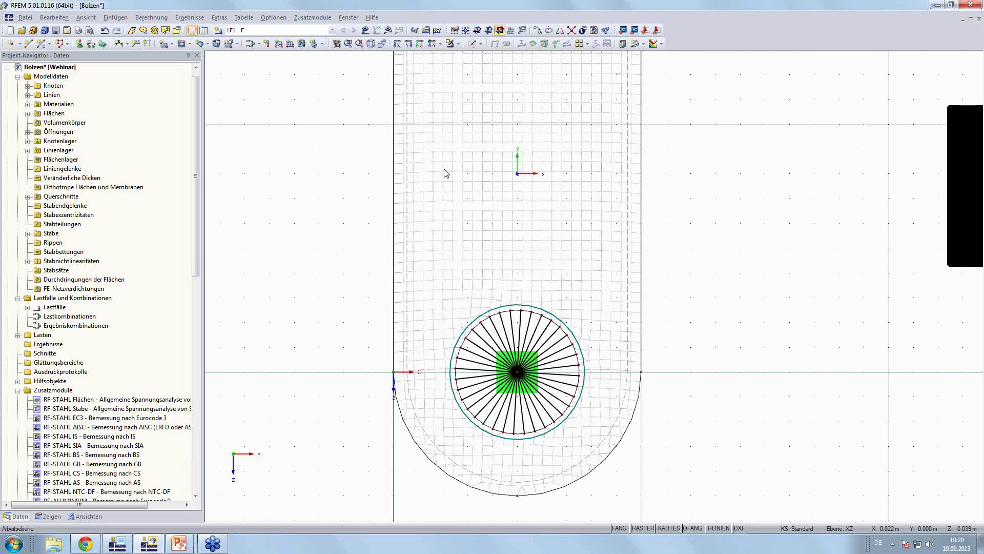
scroll(576, 359, "up", 1)
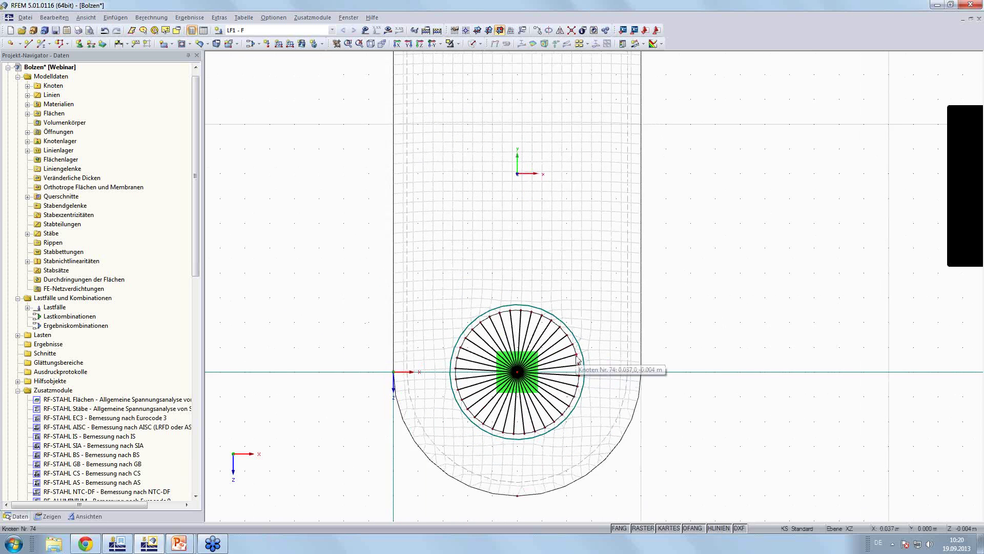
middle_click_drag(561, 400, 516, 330)
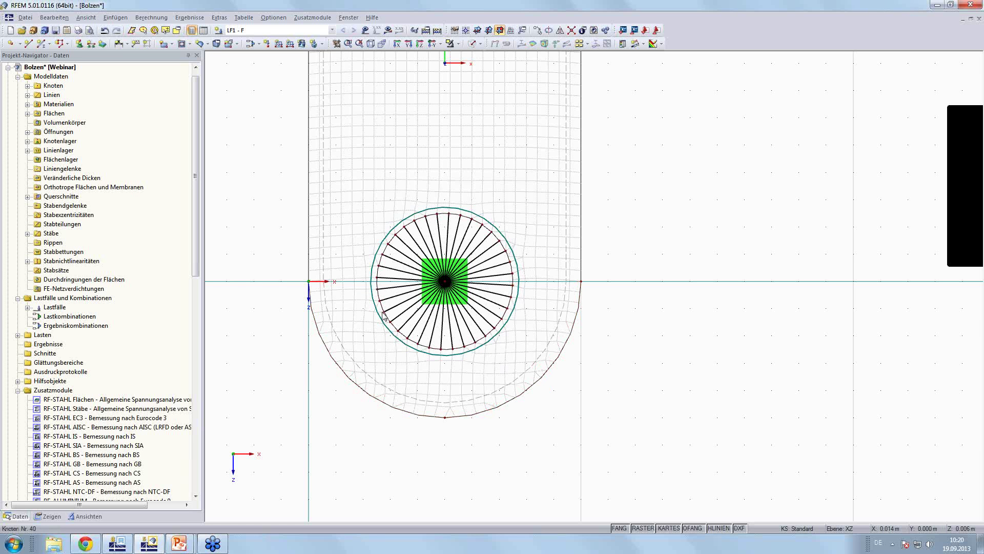
scroll(389, 322, "down", 2)
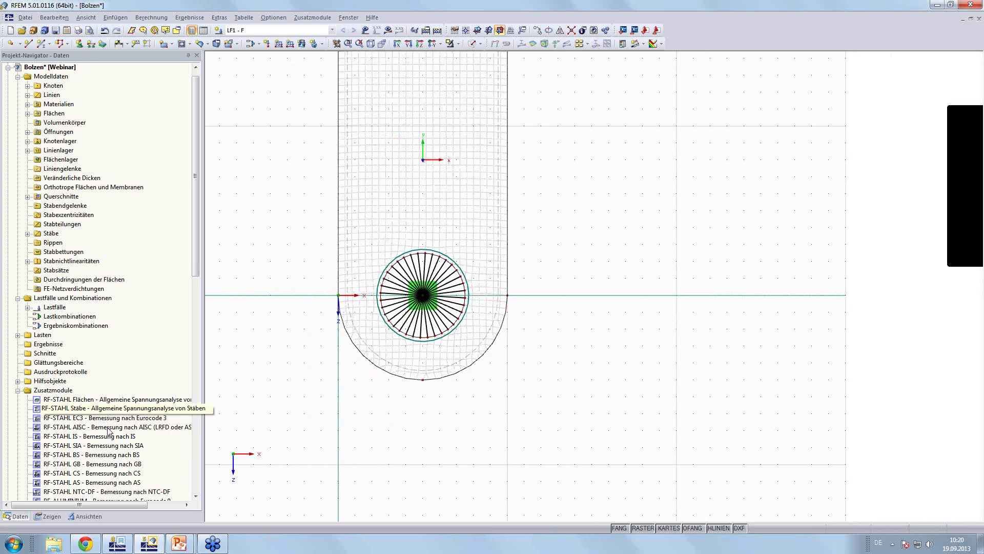
Create circular mesh refinement 1 at node 9: radius 0.025 m, inner 0.001 m, outer 0.002 m
right_click(71, 288)
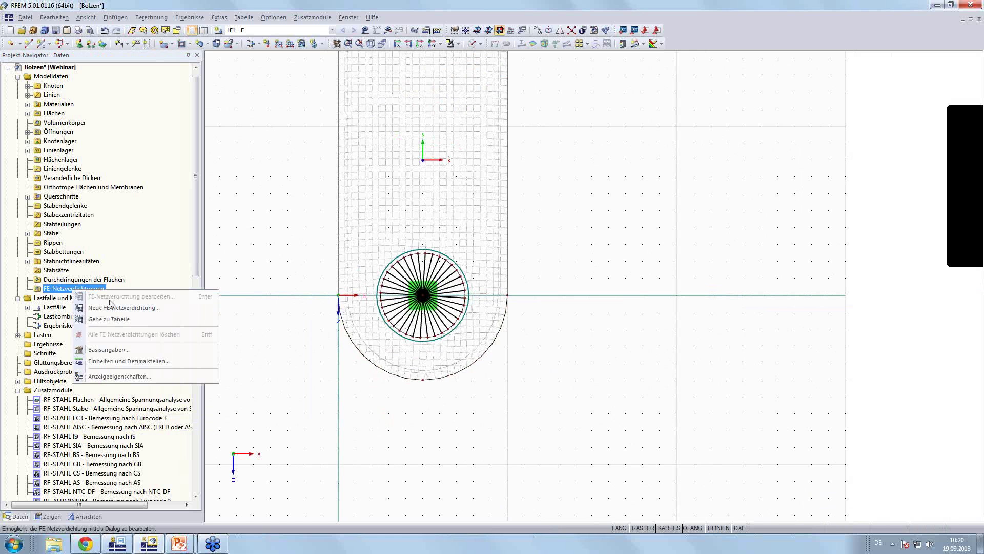
left_click(145, 312)
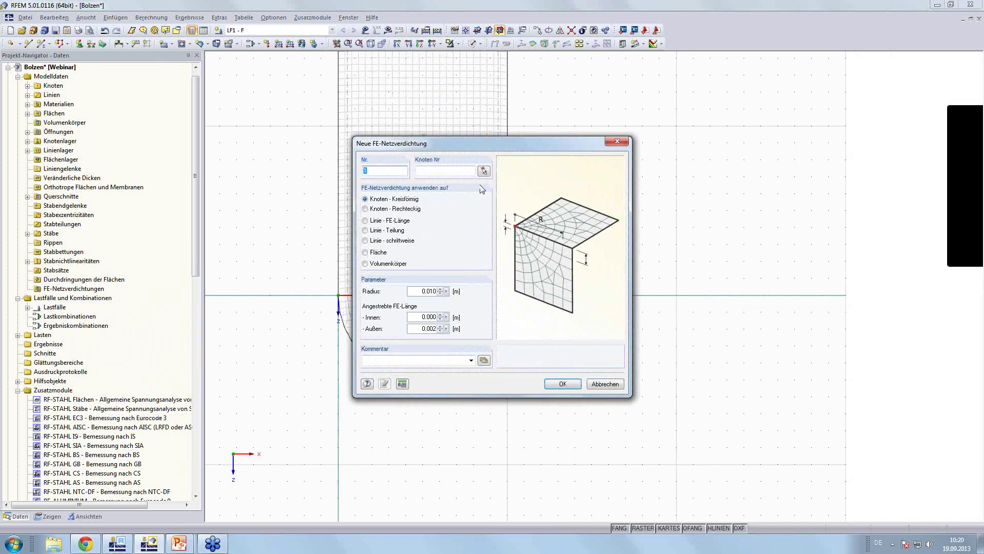
left_click(484, 171)
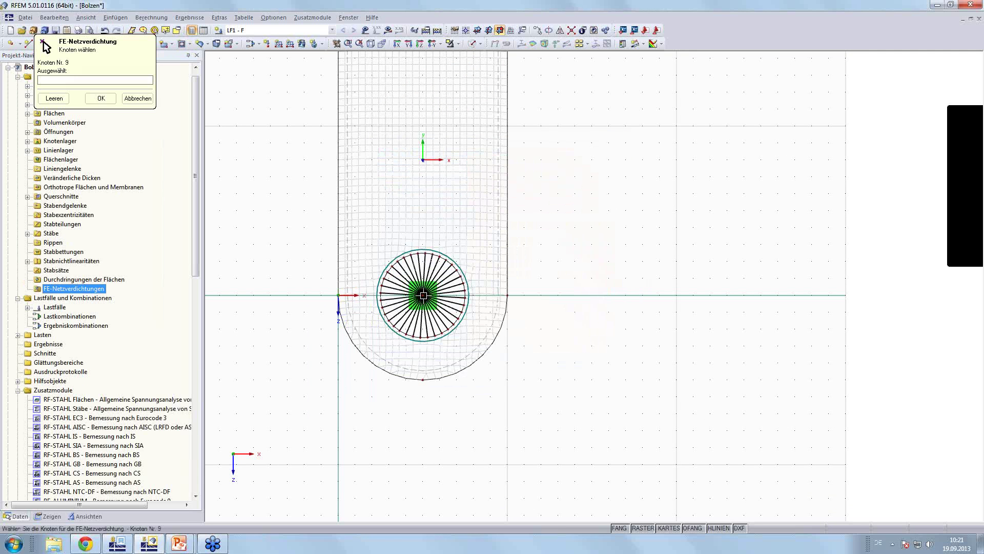
left_click(423, 296)
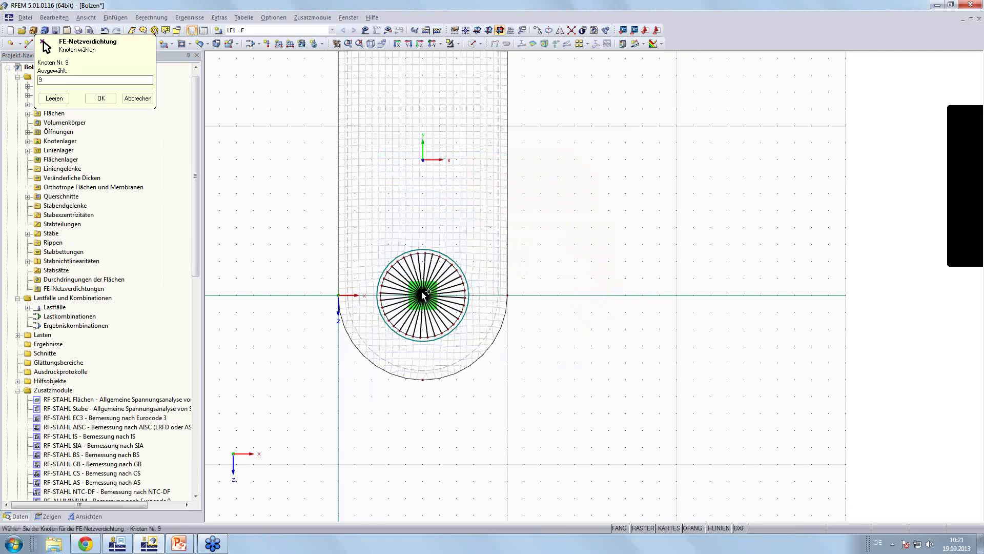
left_click(100, 100)
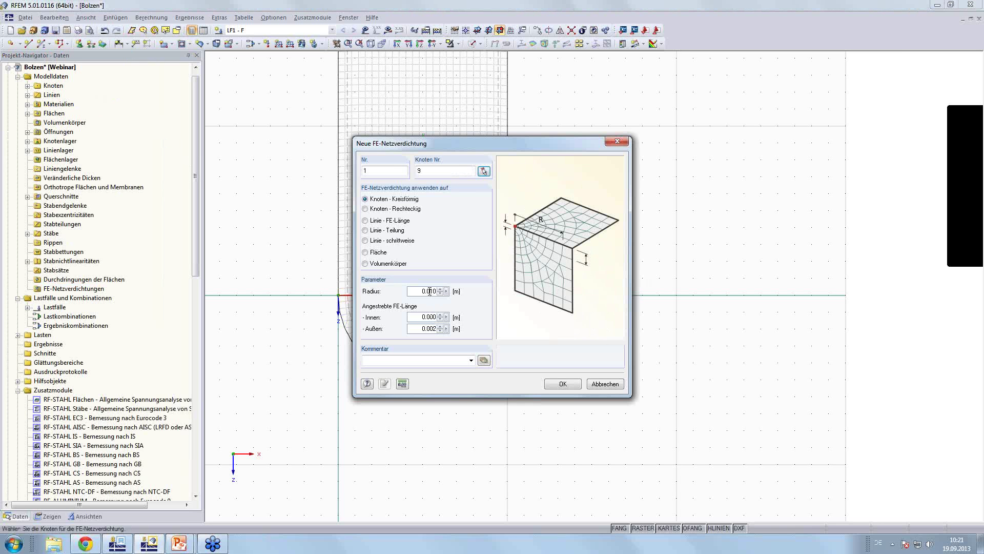
left_click(430, 291)
type("025")
left_click(555, 386)
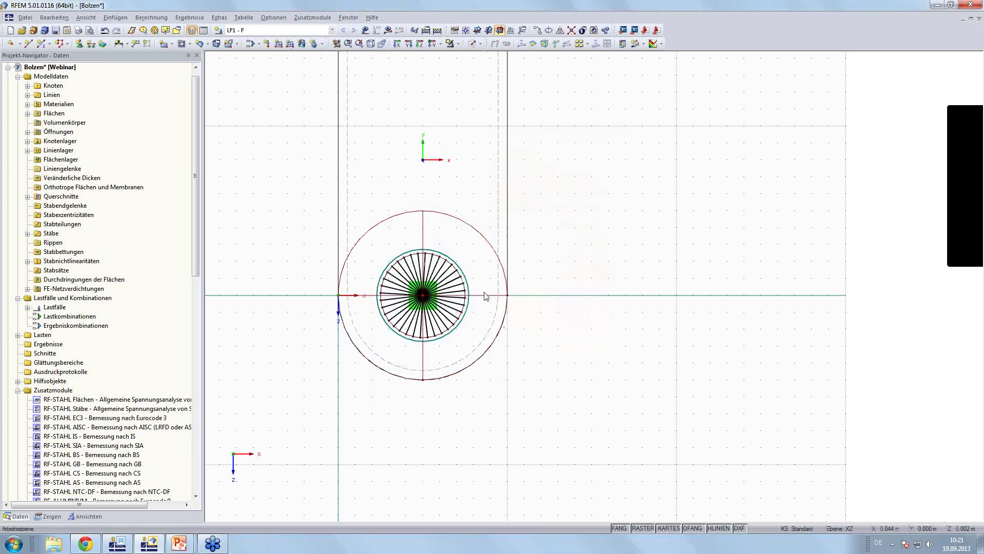
Run the plausibility check to generate the FE mesh and inspect the denser mesh around the pin
left_click(414, 30)
left_click(521, 320)
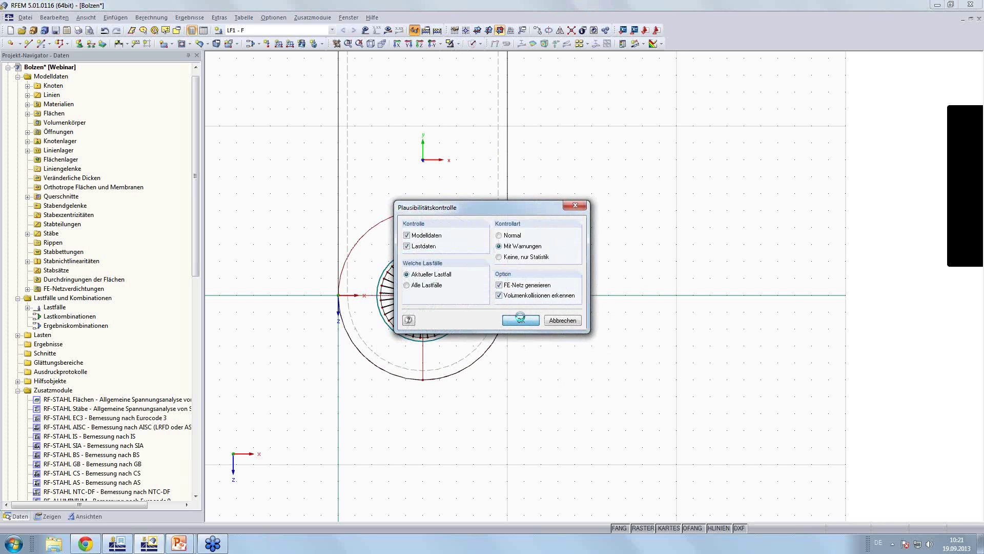
left_click(584, 364)
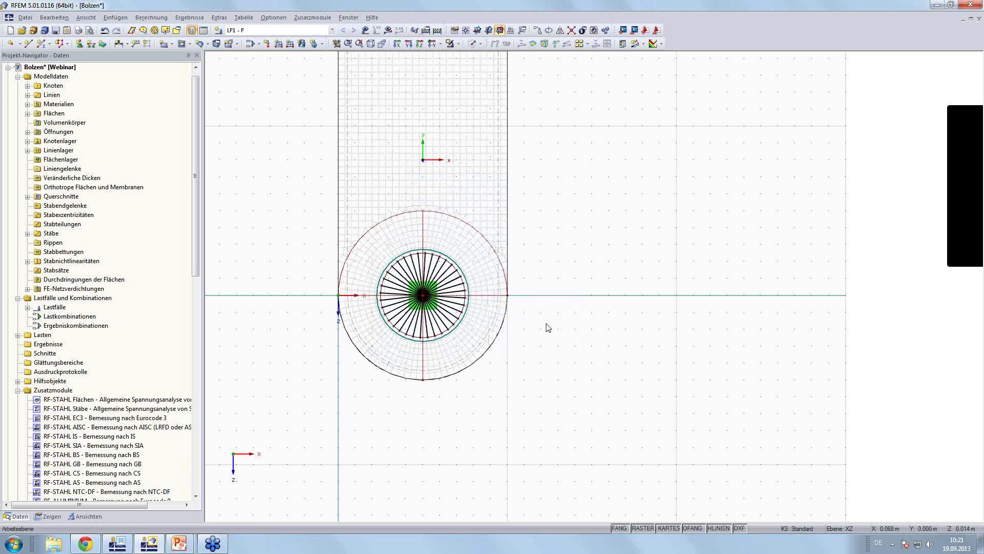
scroll(569, 350, "up", 1)
scroll(568, 350, "up", 2)
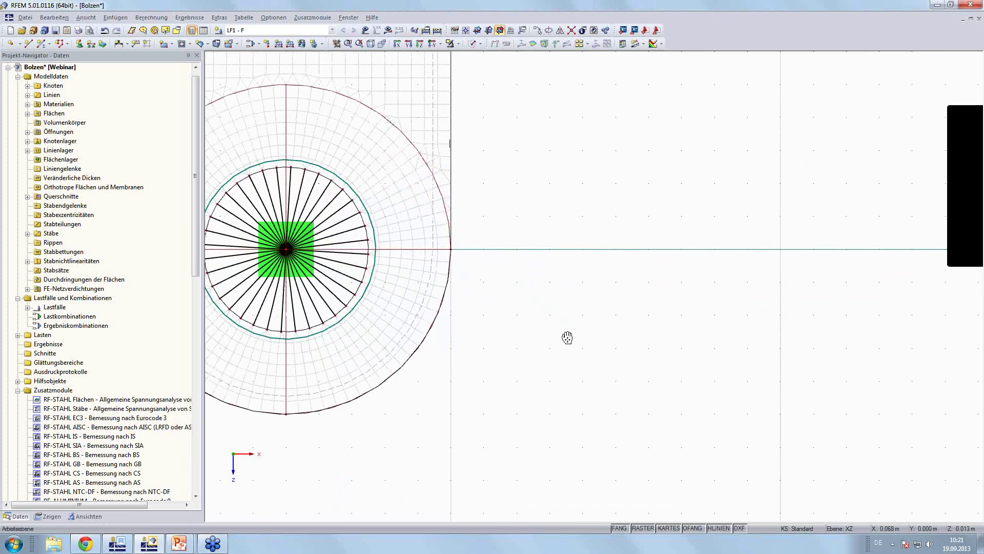
scroll(666, 389, "down", 1)
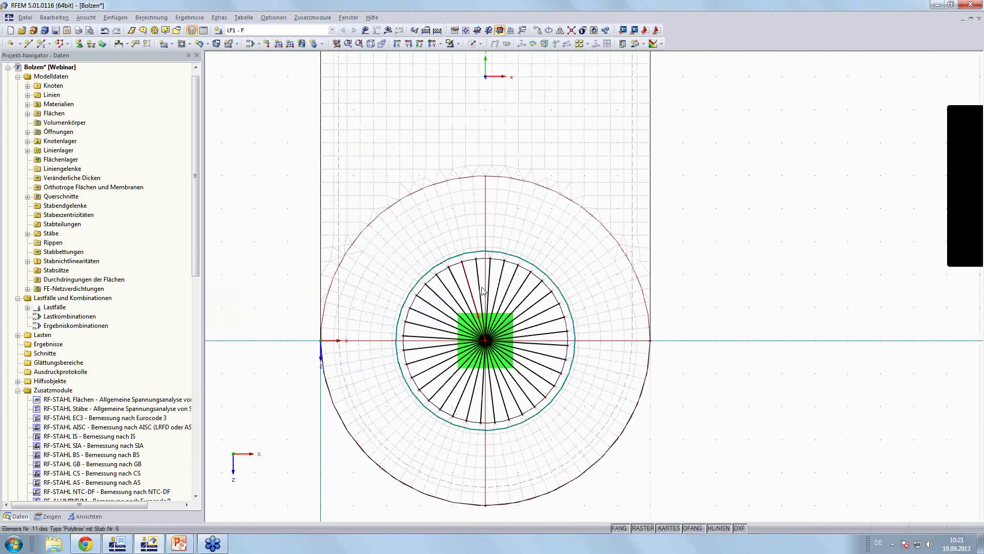
scroll(482, 290, "down", 1)
scroll(482, 291, "down", 1)
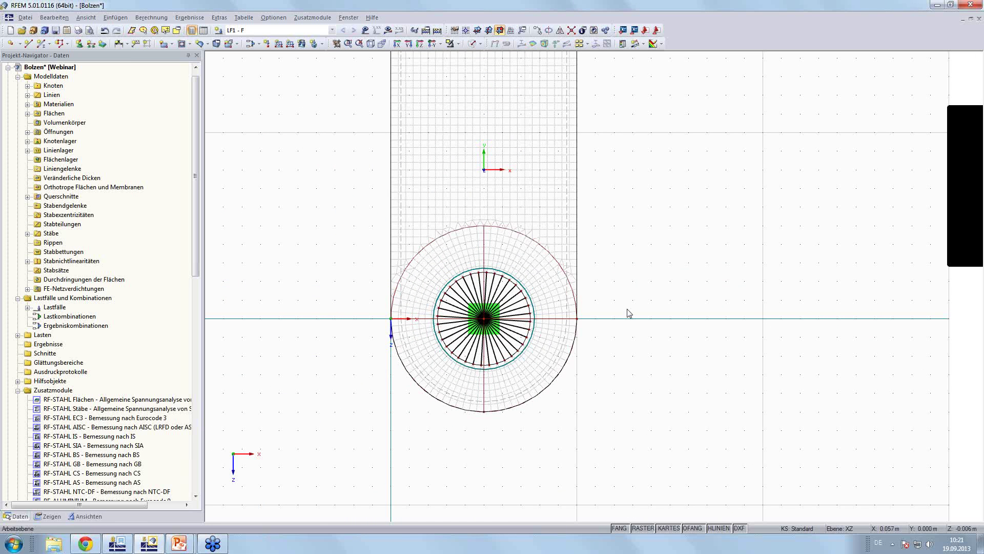
middle_click_drag(669, 384, 627, 378, "ctrl")
middle_click_drag(556, 363, 551, 365)
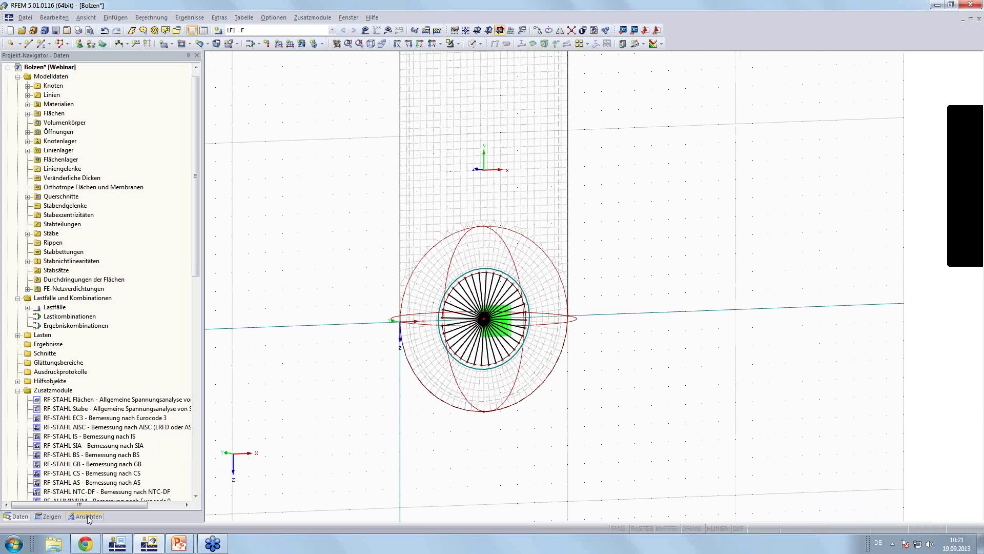
Hide FE-Netzverdichtungen in the Zeigen navigator and return to the Y-axis view
left_click(49, 516)
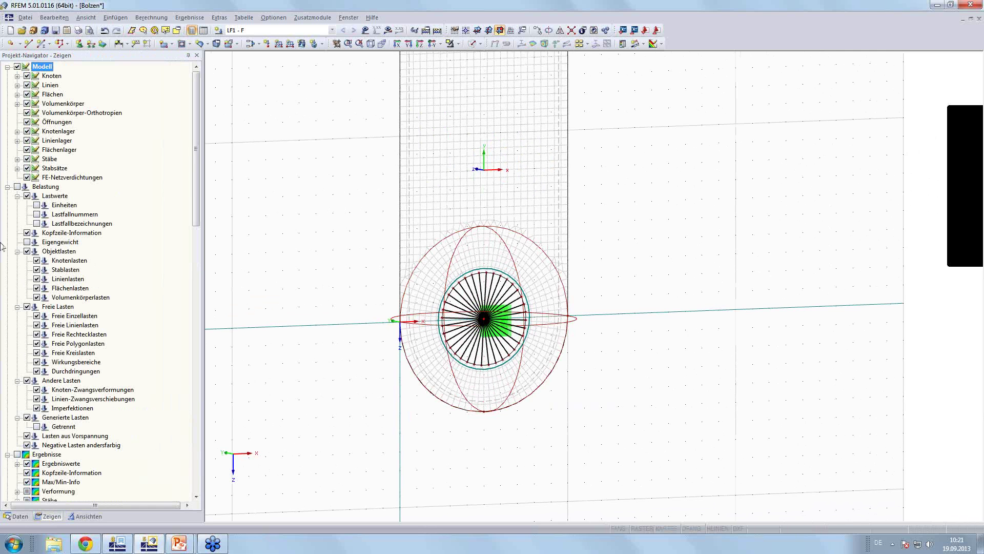
left_click(27, 177)
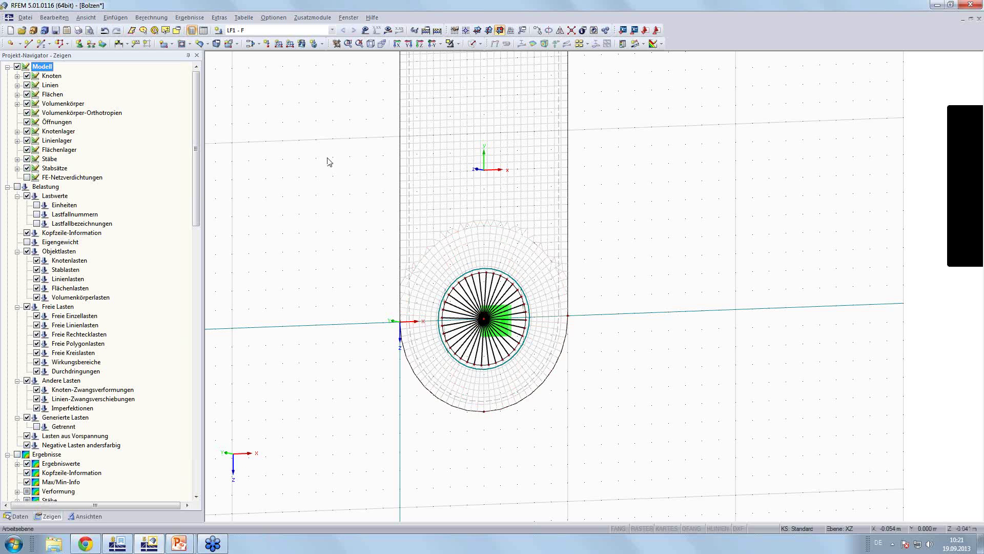
left_click(431, 44)
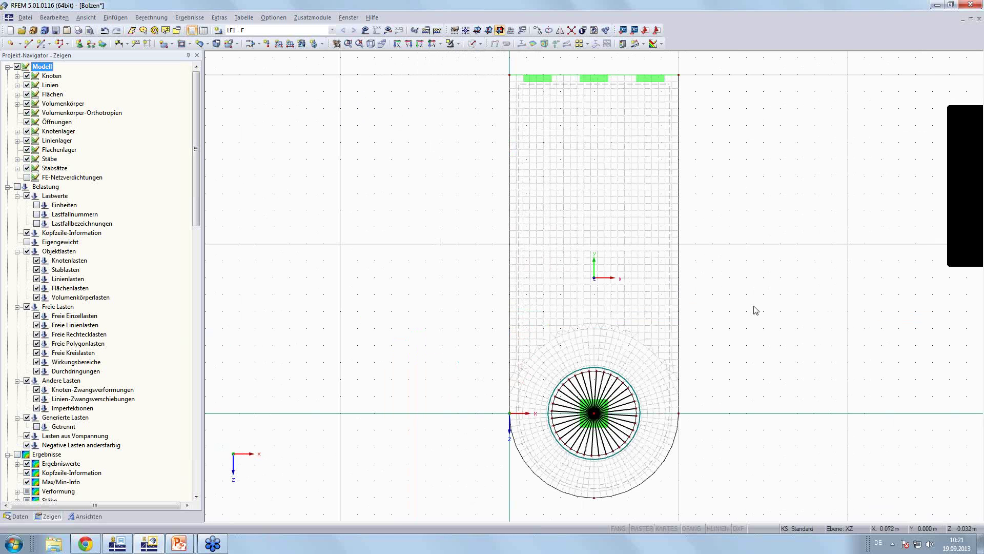
Calculate LF1 and display σv,Max,Mises stresses (1.49–25.59 kN/cm²) on the plate
left_click(388, 30)
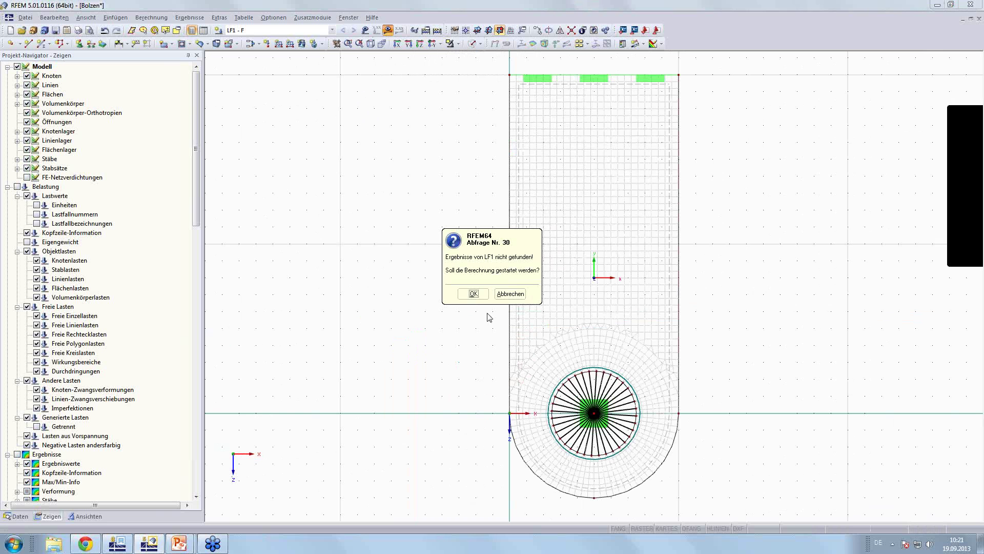
left_click(471, 294)
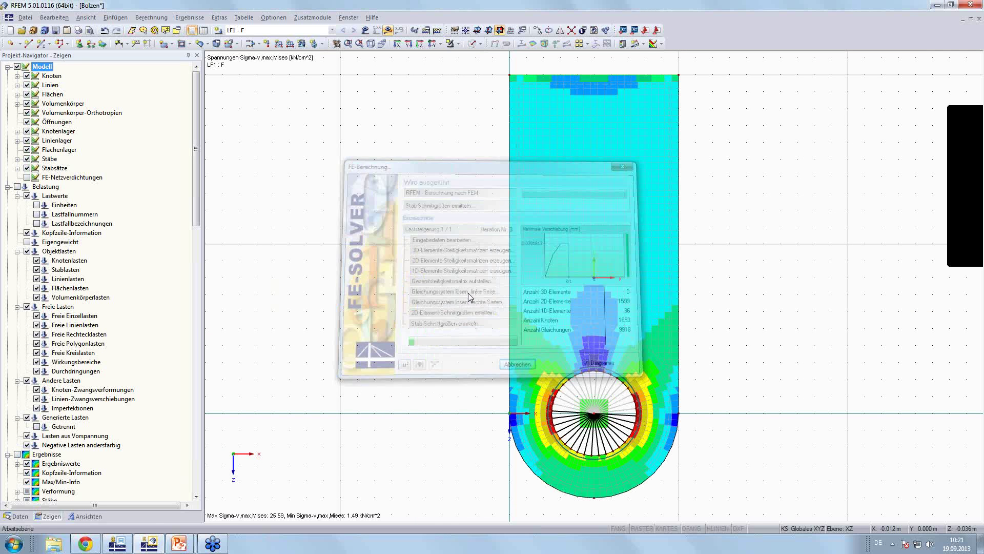
middle_click_drag(470, 298, 340, 292)
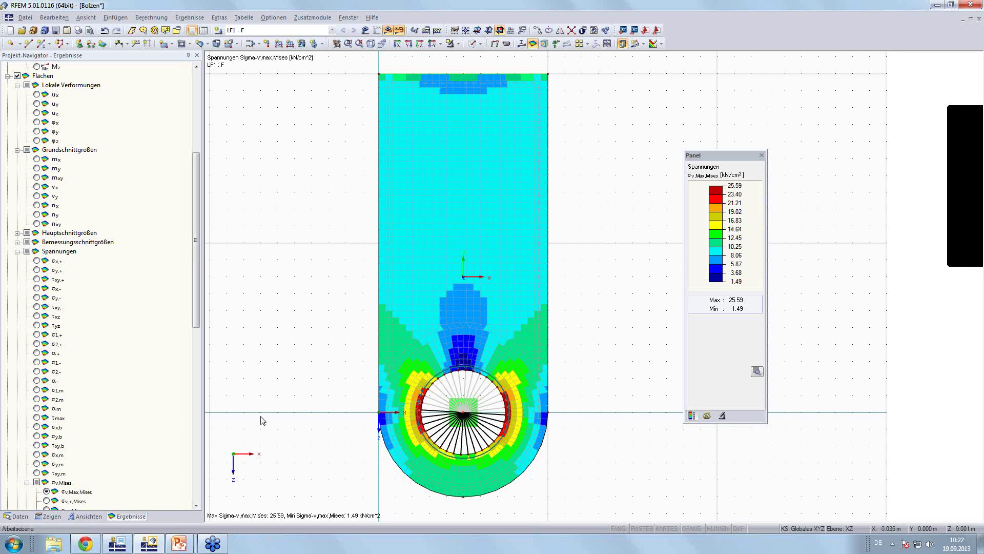
left_click_drag(195, 309, 196, 463)
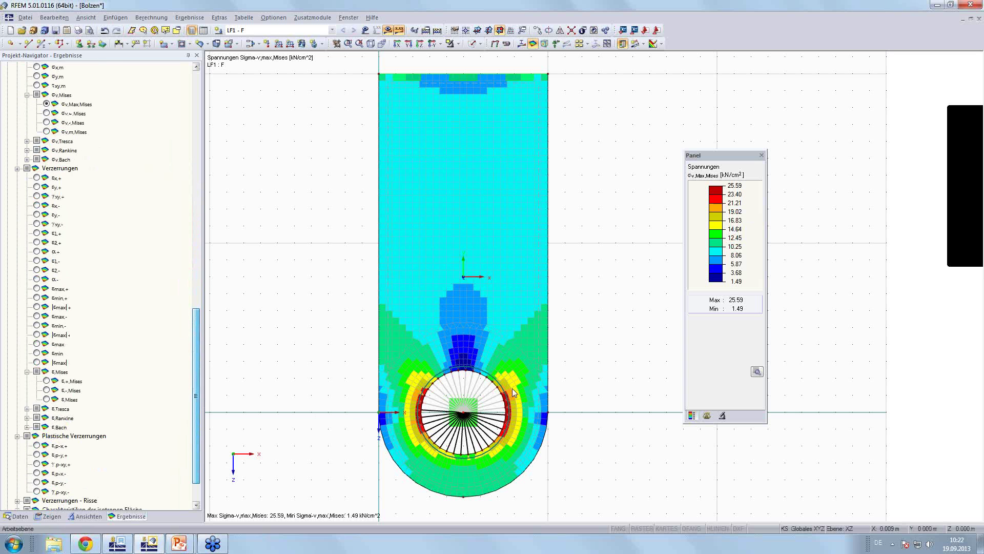
Try 'Durchlaufend innerhalb Flächen' stress smoothing, then revert to 'Konstant in Elementen'
left_click(49, 516)
scroll(175, 440, "down", 2)
scroll(176, 439, "down", 3)
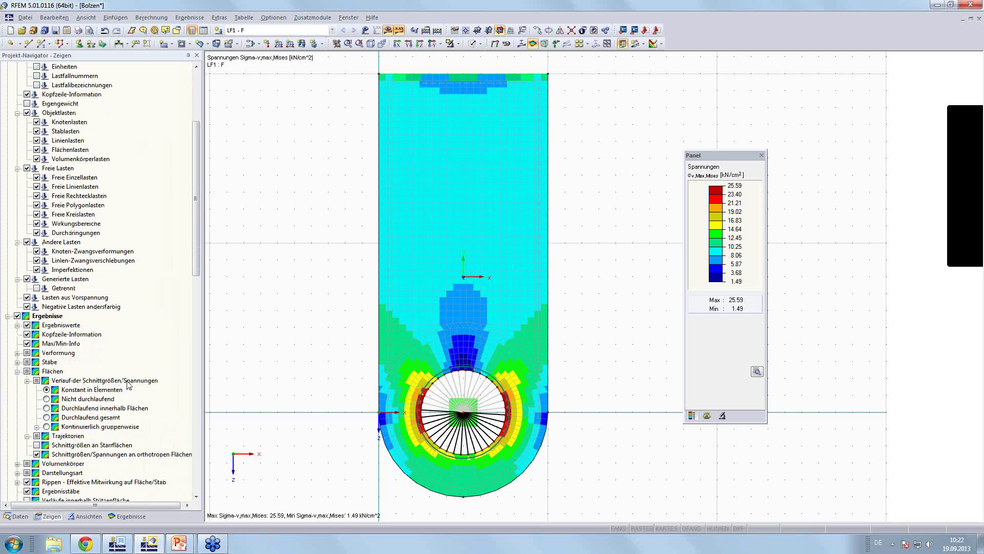
left_click(46, 408)
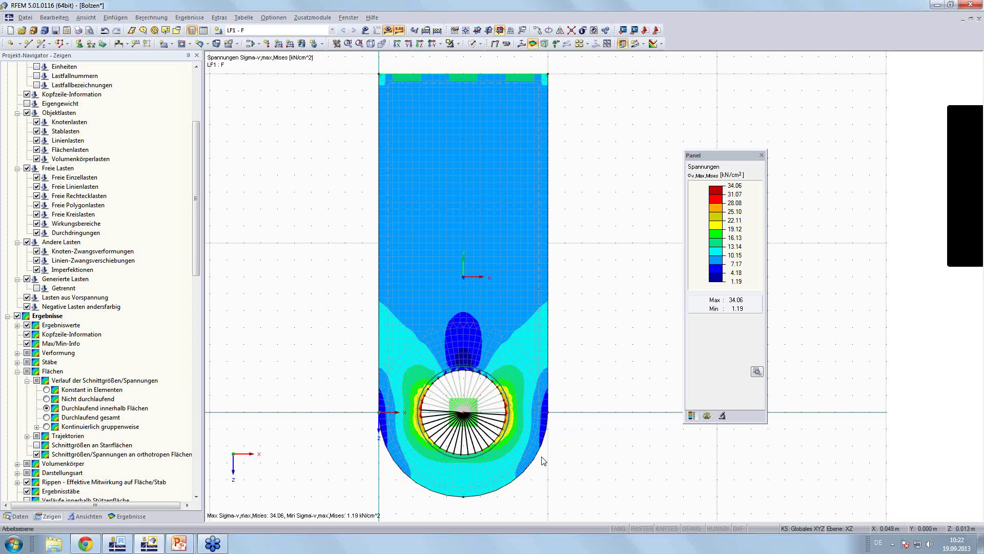
scroll(528, 390, "up", 3)
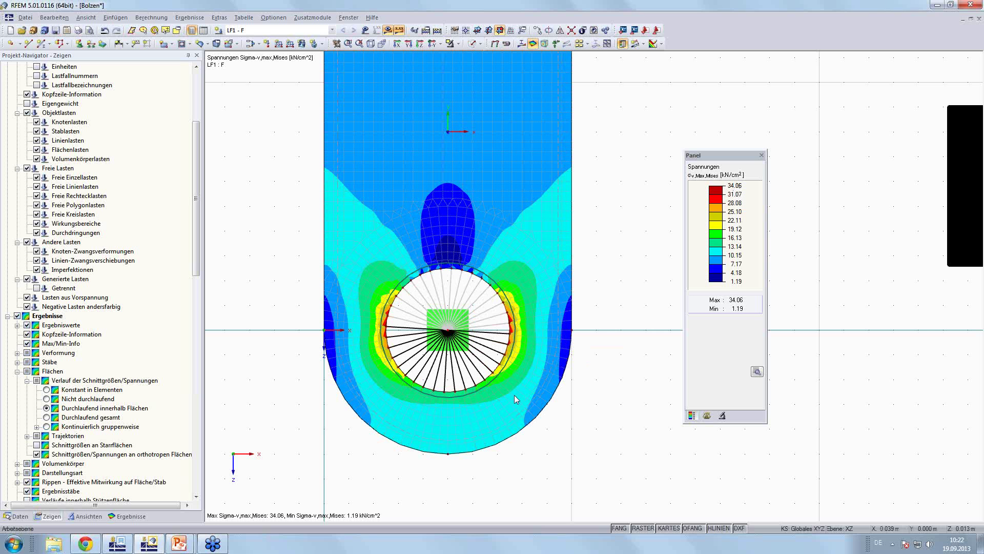
left_click(47, 390)
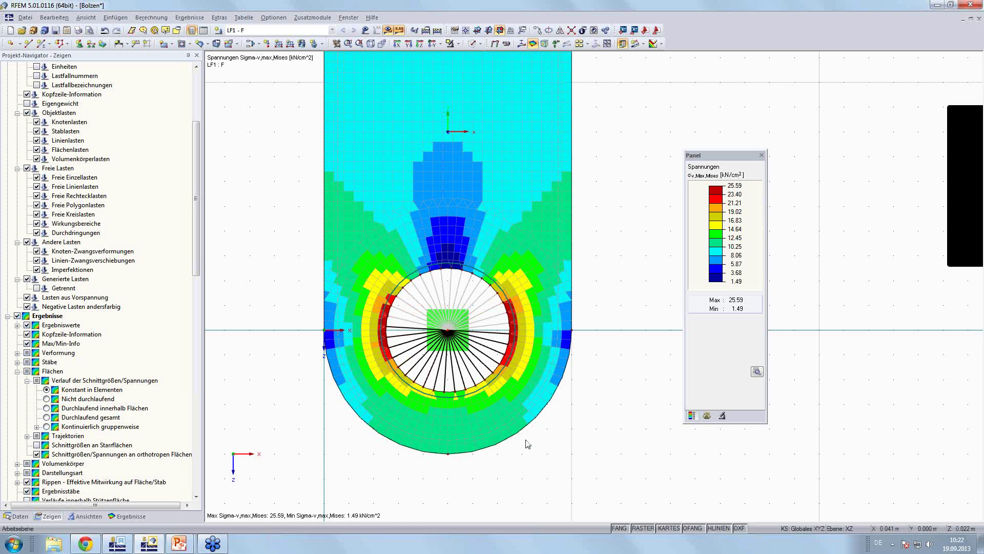
scroll(528, 443, "down", 1)
scroll(528, 443, "down", 1)
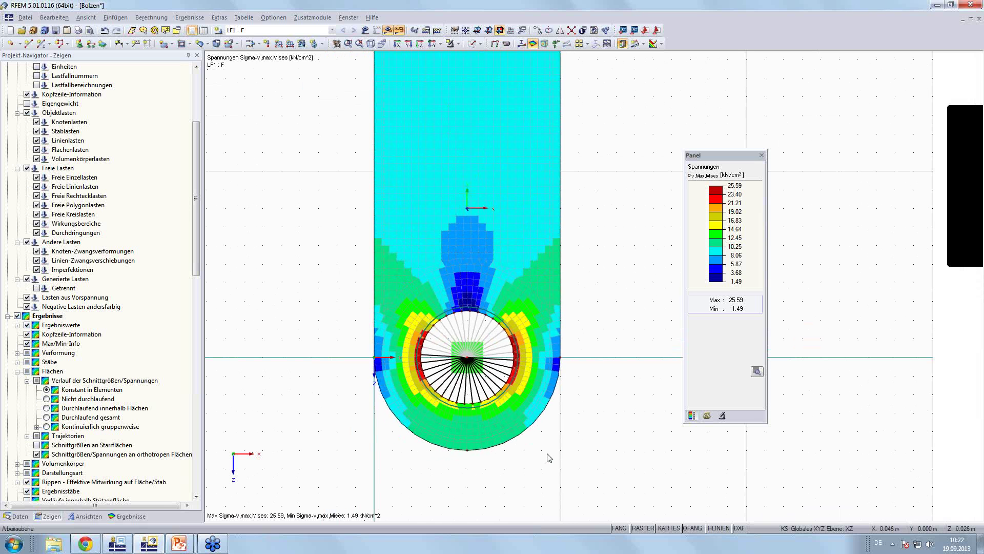
middle_click_drag(545, 455, 524, 409)
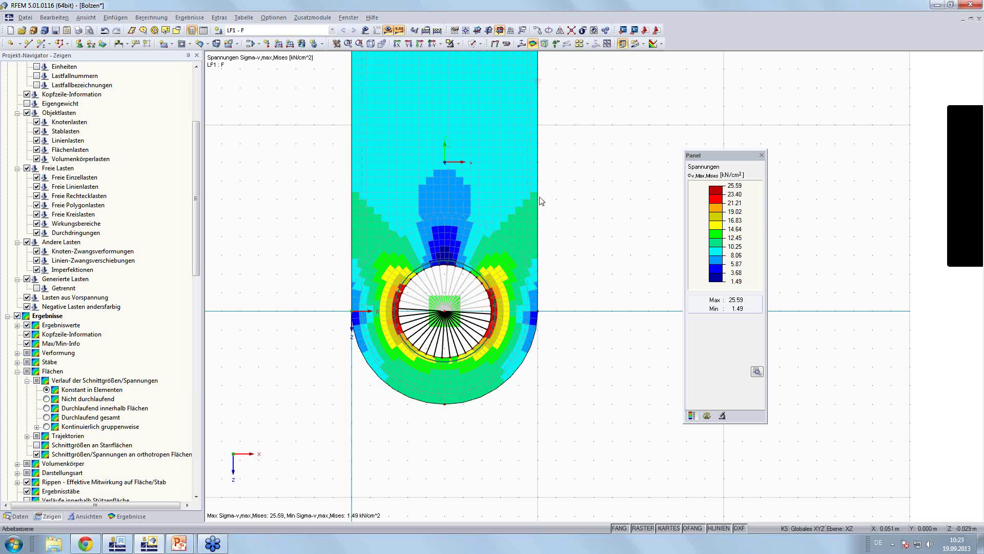
Import Baustahl S 235 from the library onto surface 1 and open its Materialmodell list
double_click(528, 178)
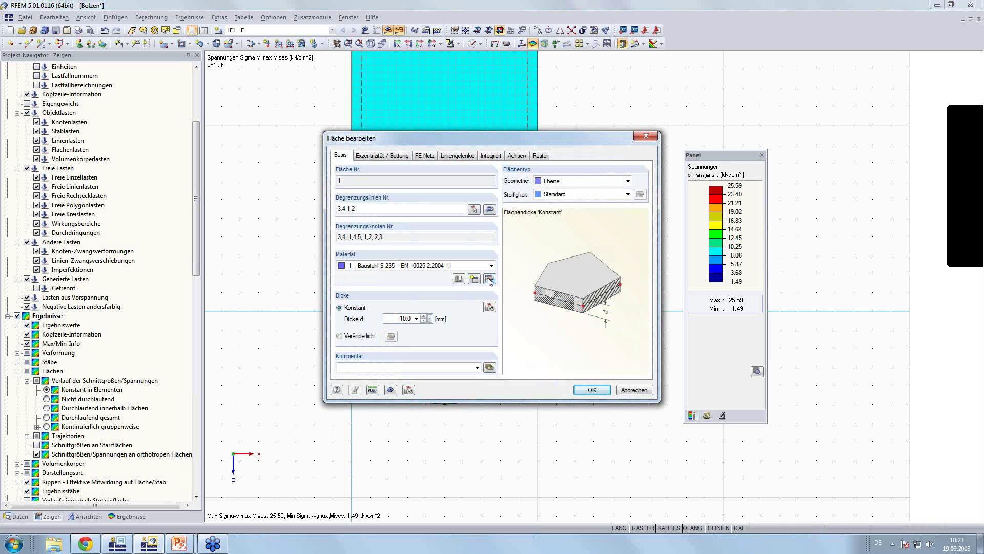
left_click(459, 279)
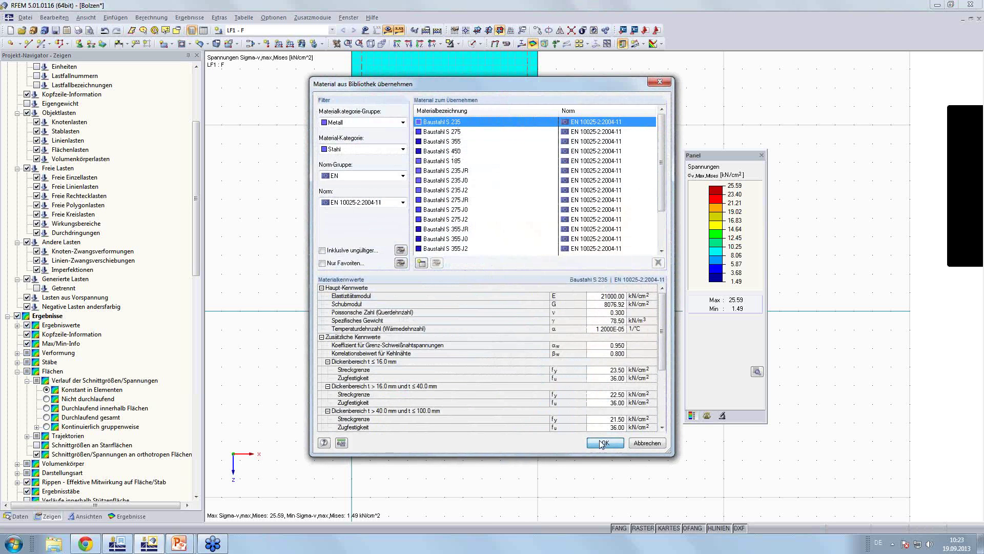
left_click(605, 442)
left_click(489, 279)
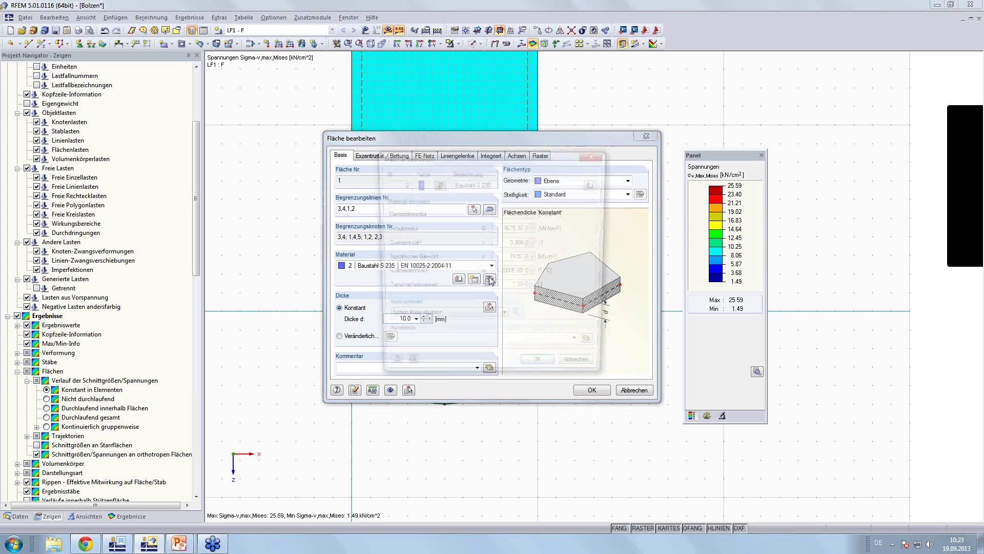
left_click(506, 319)
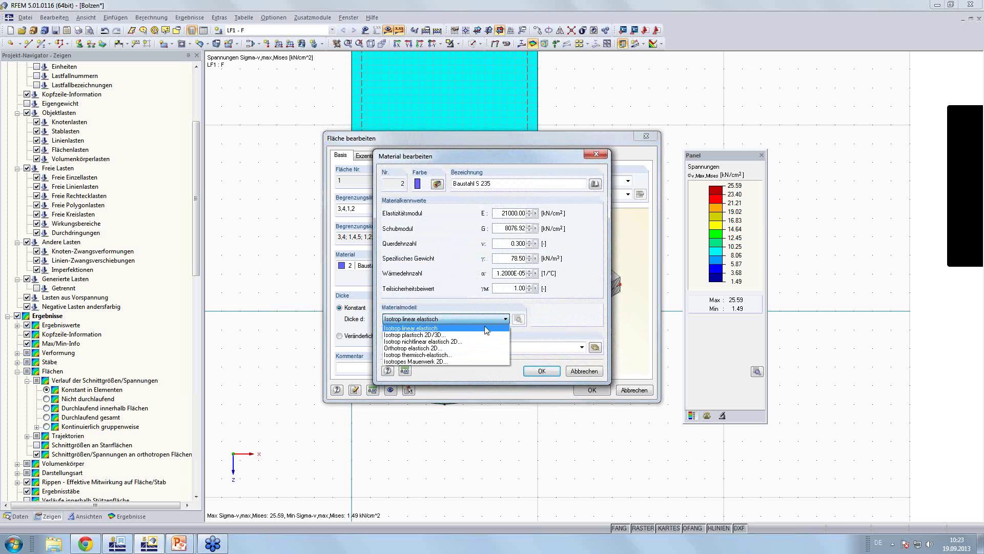
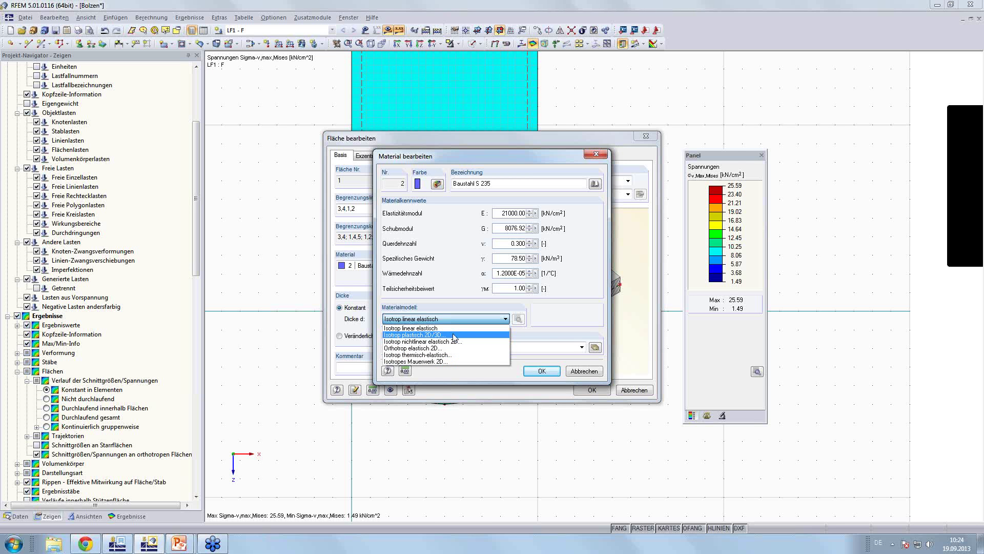
Give S 235 steel the 'Isotrop plastisch 2D/3D' model and open its stress-strain diagram definition
left_click(453, 336)
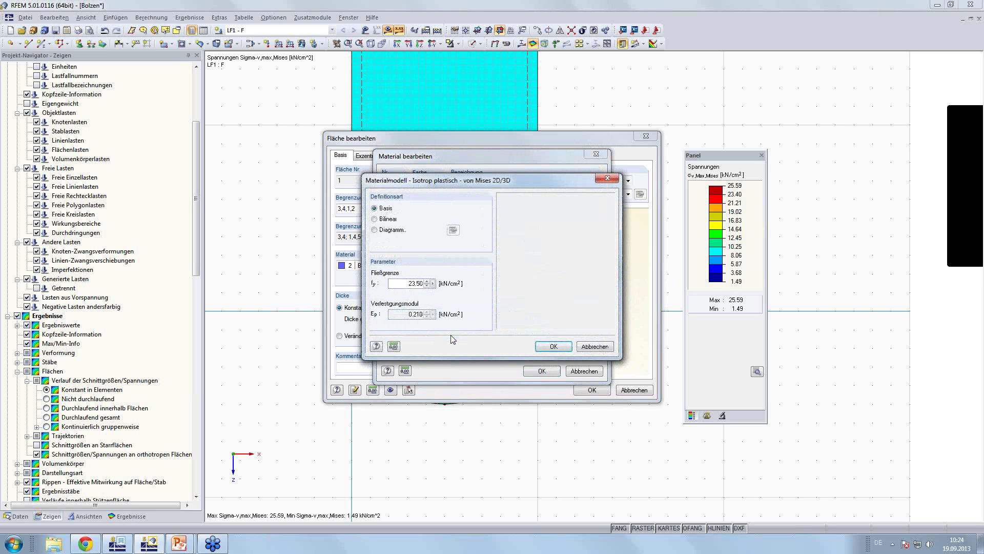
left_click(376, 220)
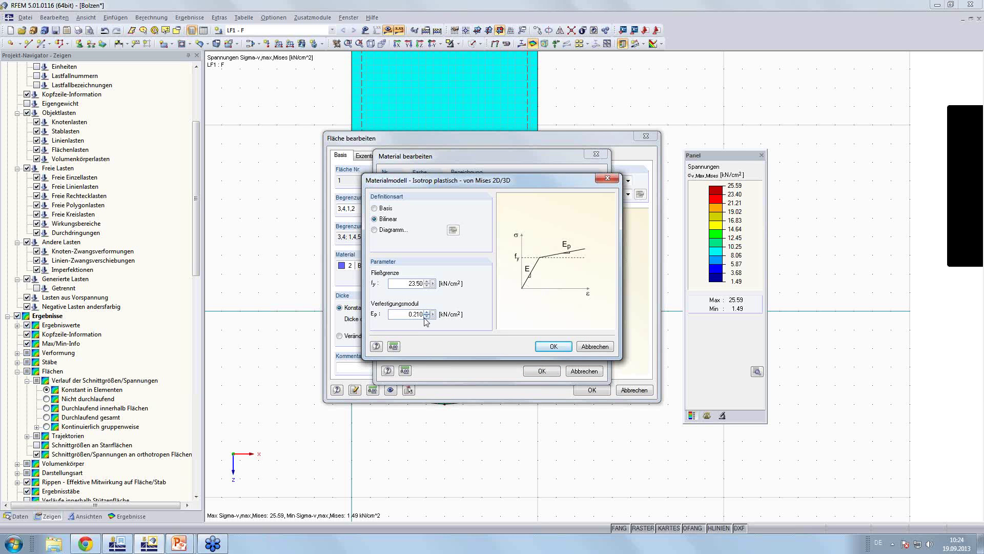
left_click(375, 231)
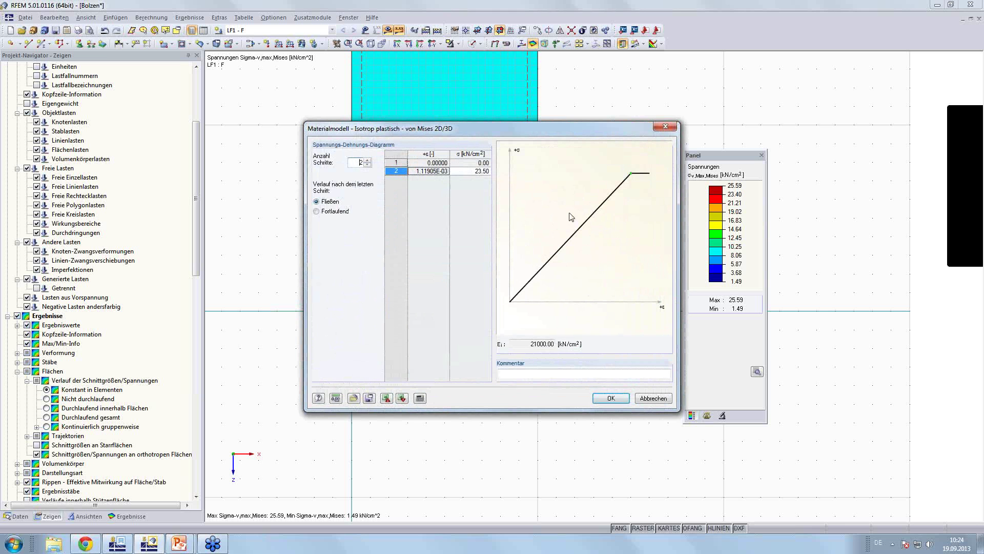
Add a third diagram step at strain 0.00300 and stress 45.00 kN/cm², then close the diagram
left_click(367, 160)
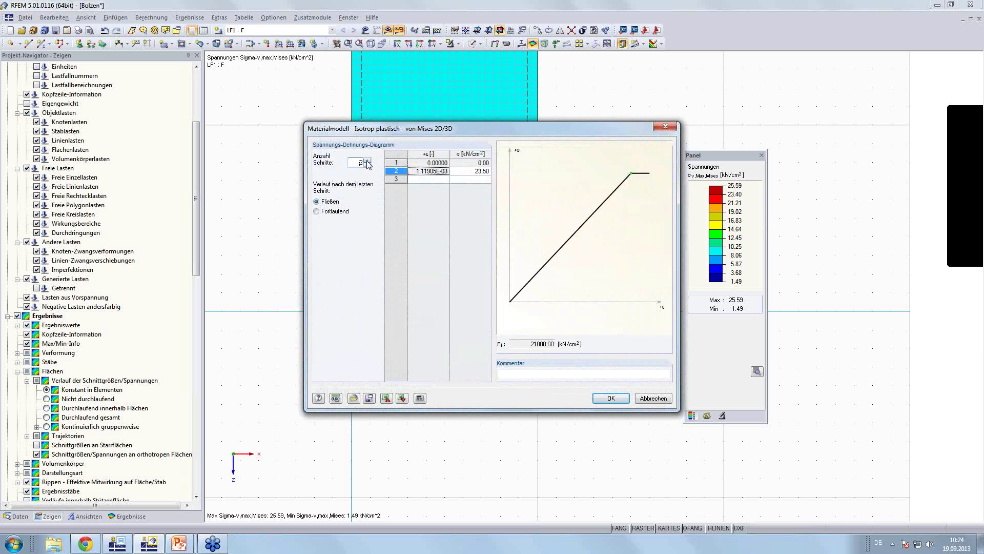
left_click(425, 180)
type("3e-3")
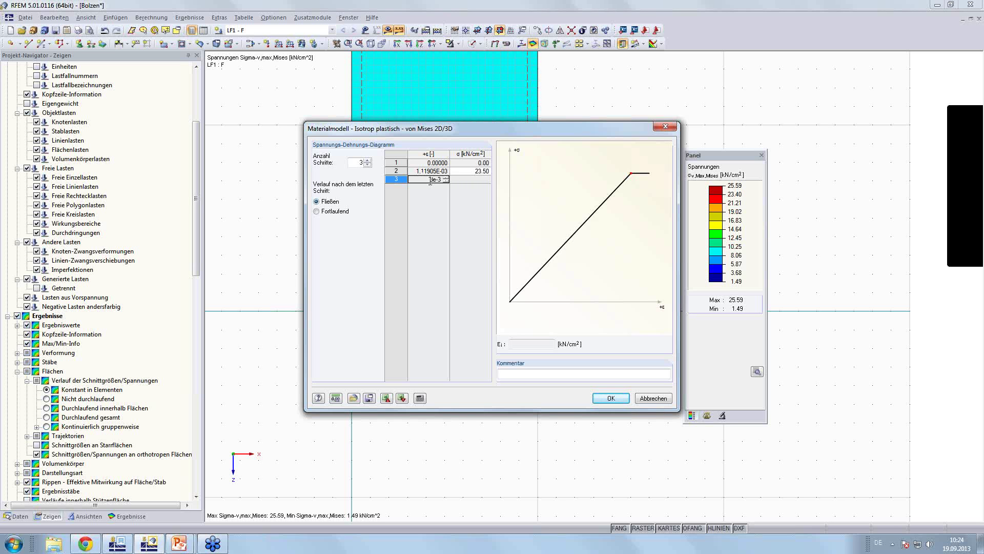
left_click(467, 179)
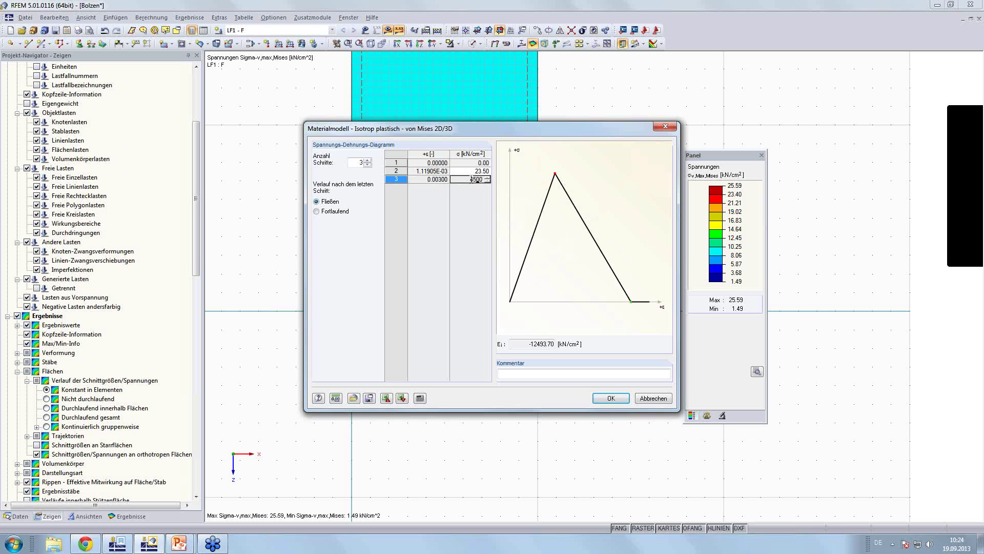
left_click(470, 171)
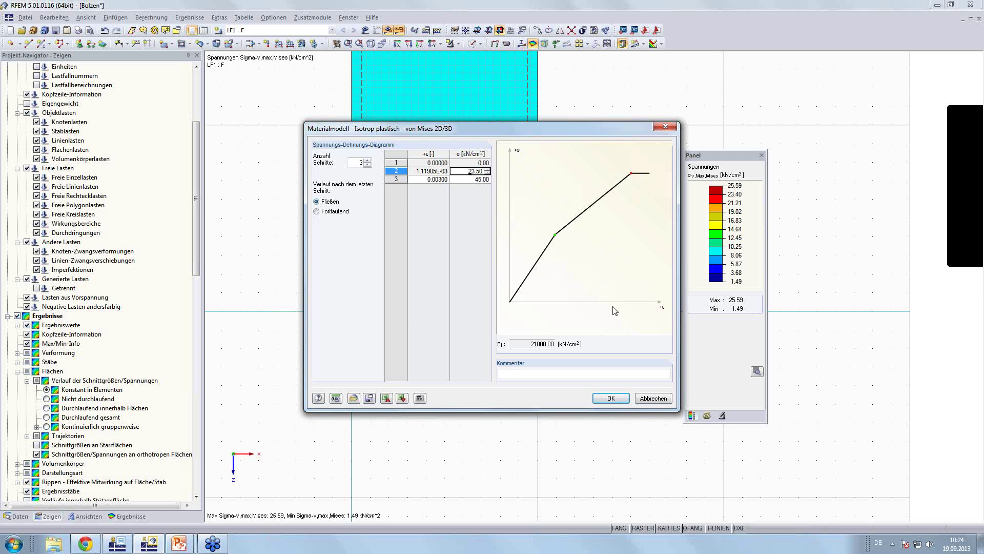
left_click(652, 397)
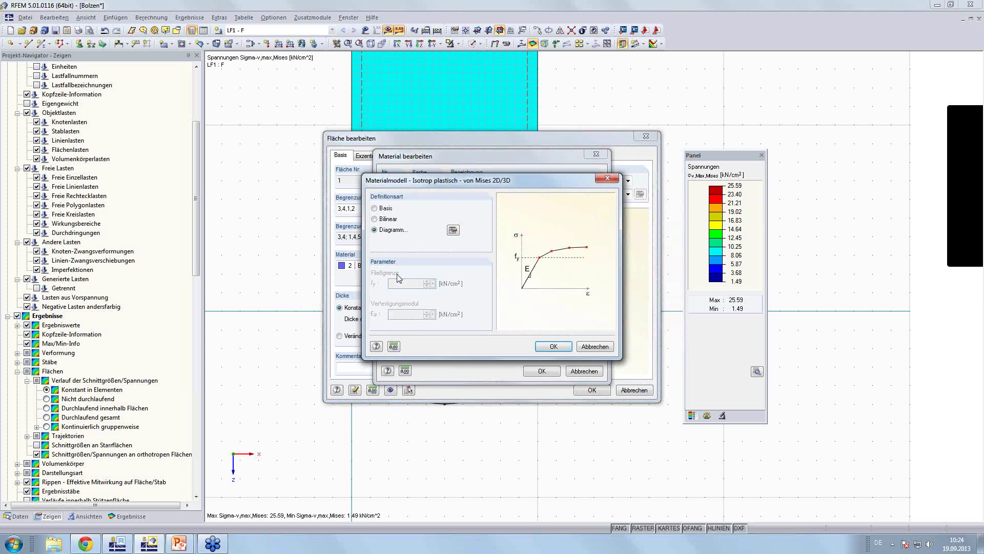
Switch the plastic definition back to Bilinear and confirm the material and surface dialogs
left_click(374, 219)
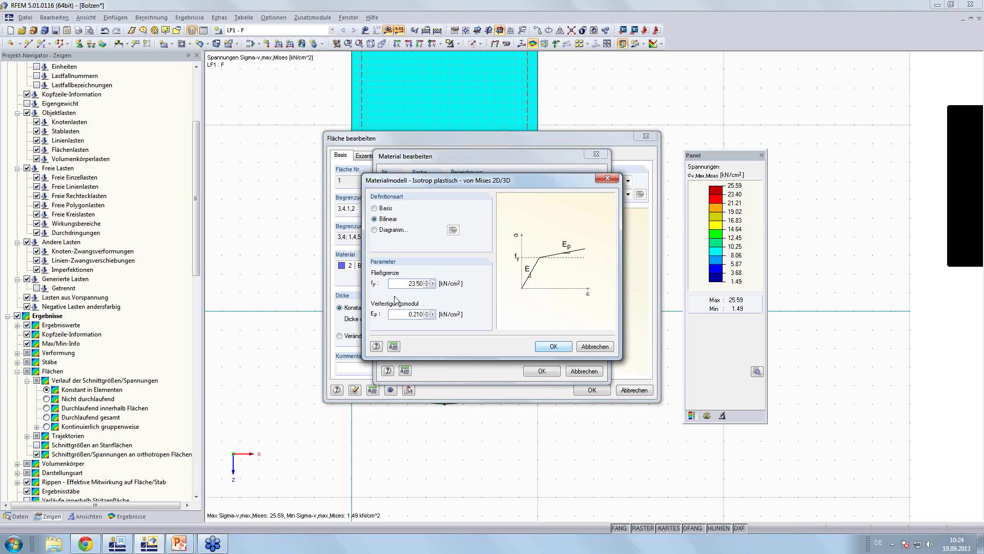
left_click(552, 346)
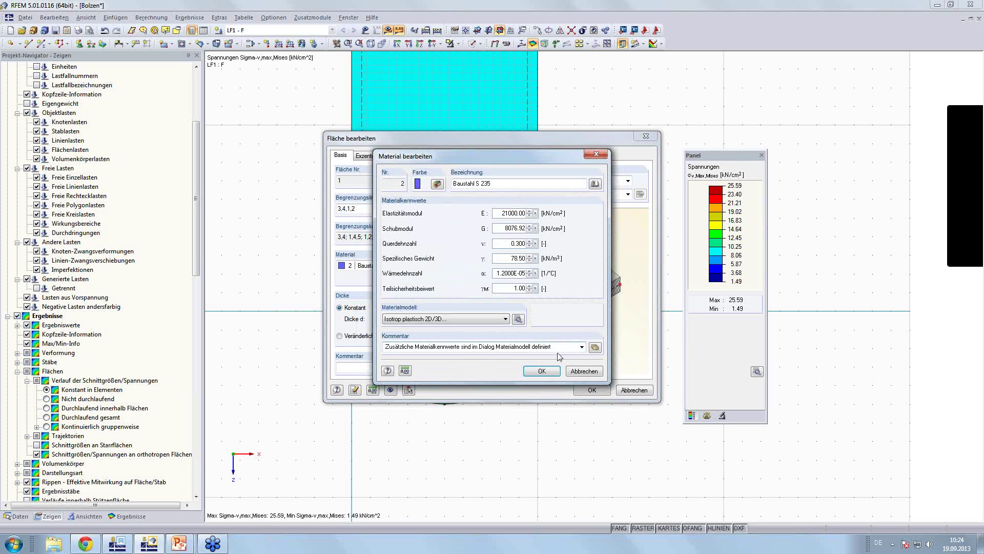
left_click(541, 369)
left_click(593, 390)
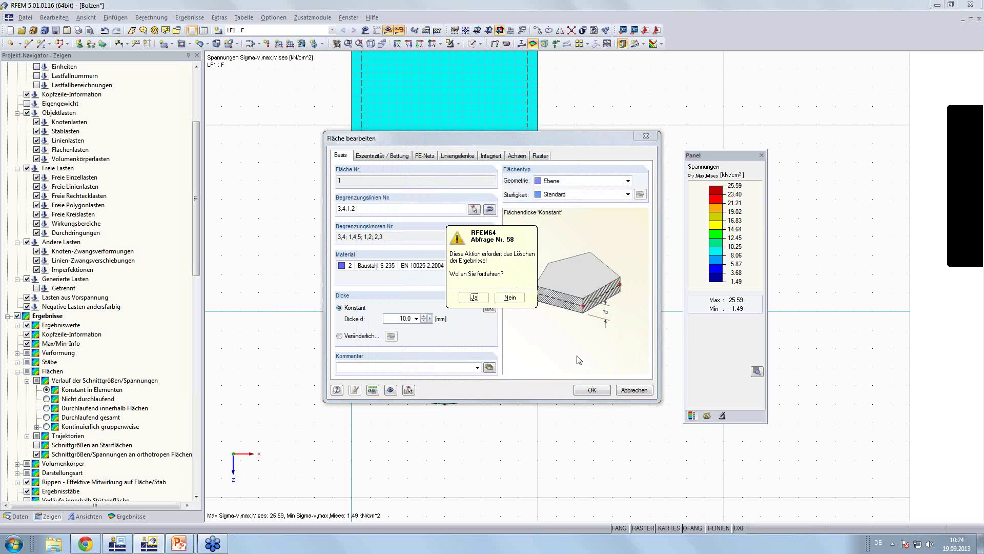
Delete the old results and recalculate the model with the plastic steel
left_click(474, 298)
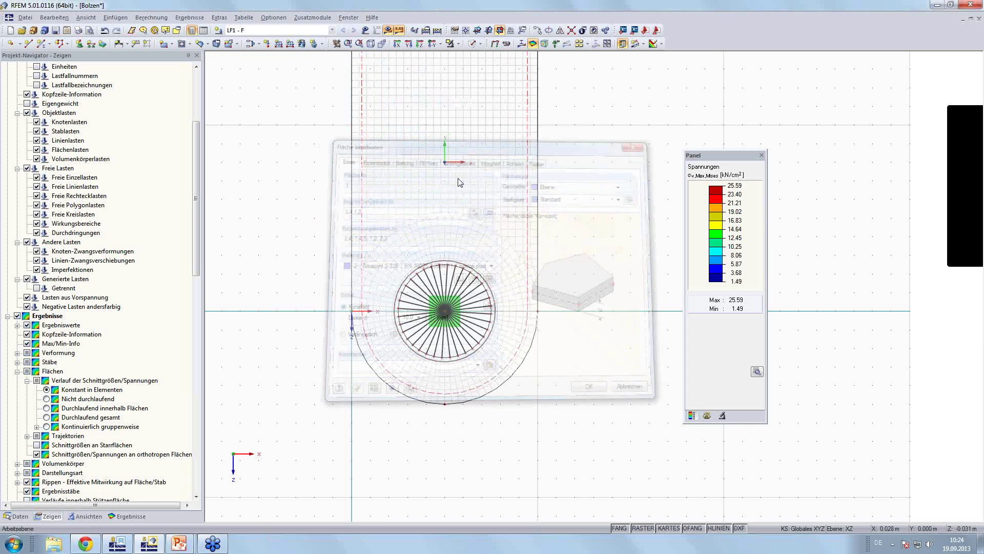
left_click(388, 31)
left_click(474, 298)
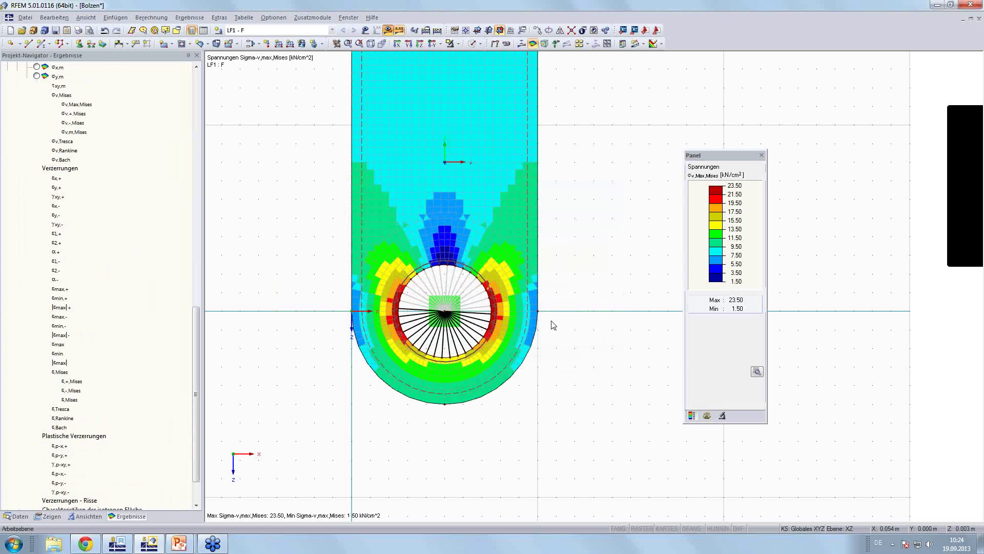
scroll(553, 325, "down", 2)
middle_click_drag(585, 308, 545, 336)
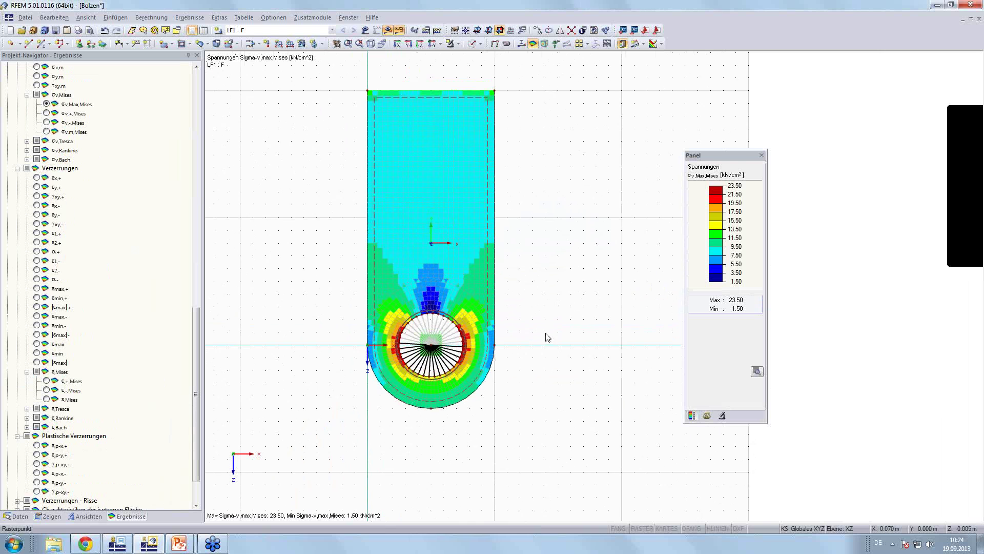
scroll(549, 337, "up", 1)
scroll(561, 342, "up", 1)
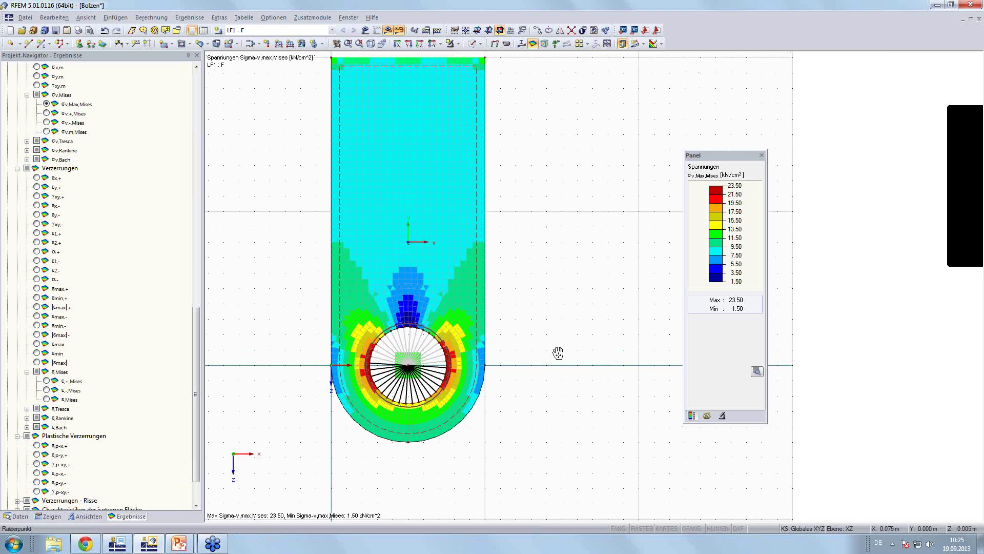
scroll(549, 371, "up", 1)
scroll(530, 400, "up", 1)
scroll(505, 411, "up", 1)
scroll(587, 358, "up", 1)
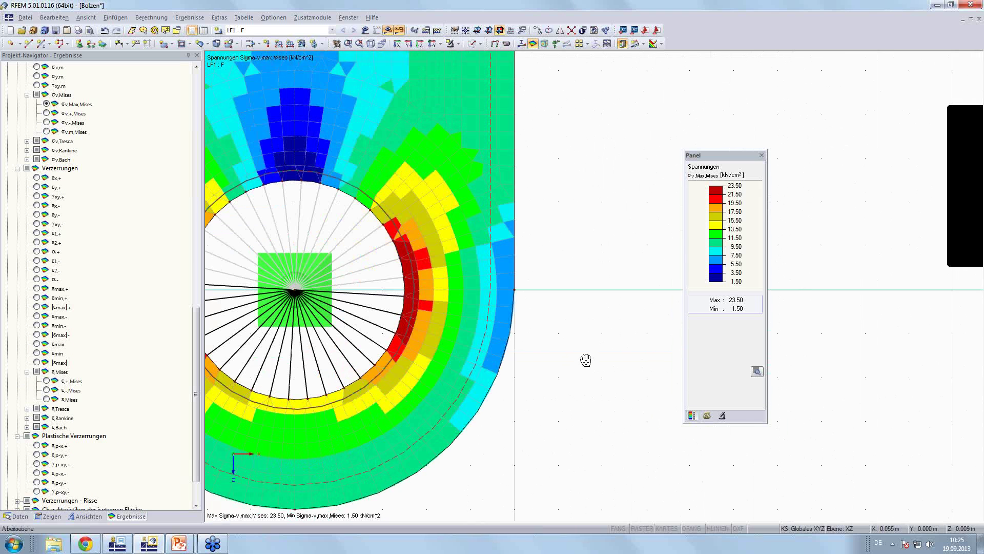
scroll(479, 279, "up", 1)
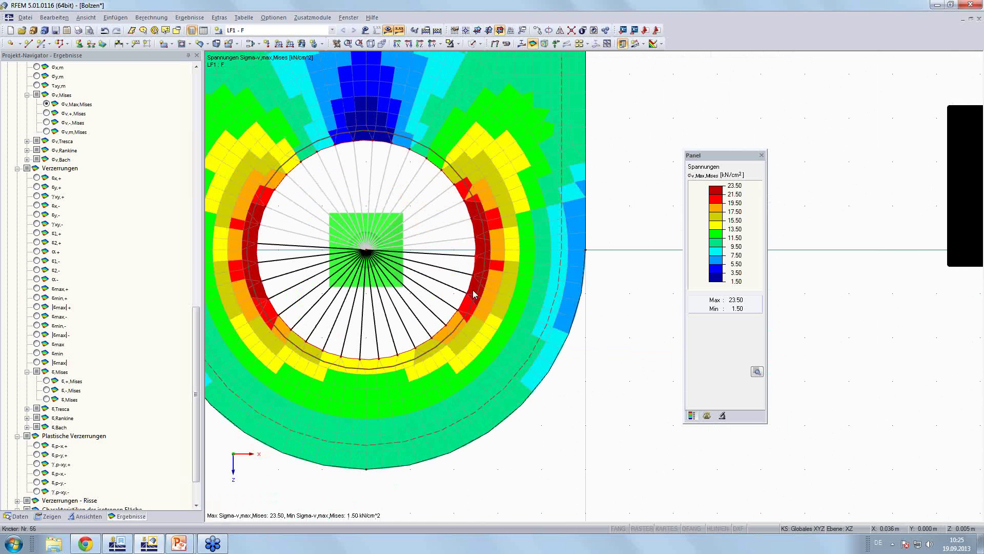
scroll(532, 263, "down", 1)
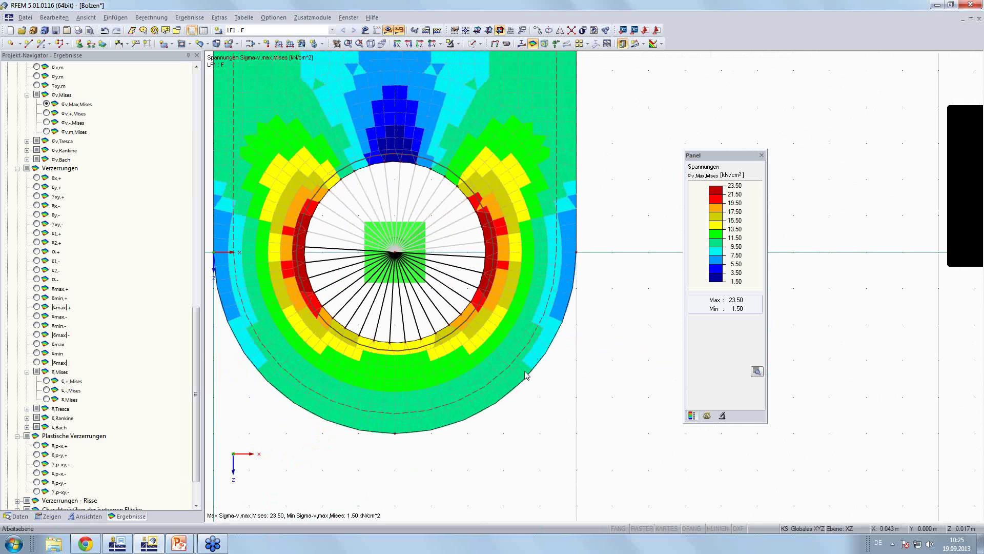
scroll(527, 368, "down", 1)
scroll(526, 365, "down", 1)
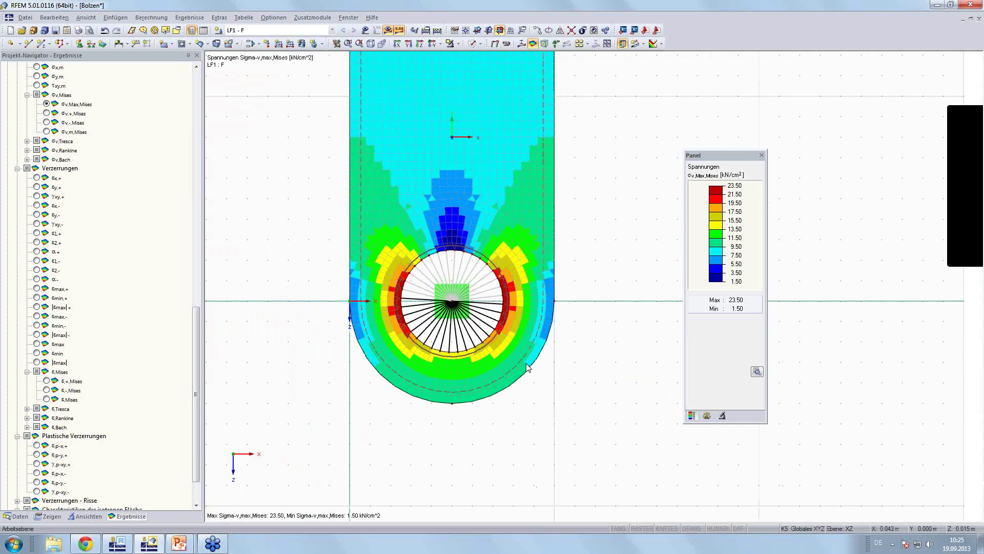
scroll(525, 367, "down", 1)
scroll(523, 370, "down", 1)
scroll(522, 367, "down", 1)
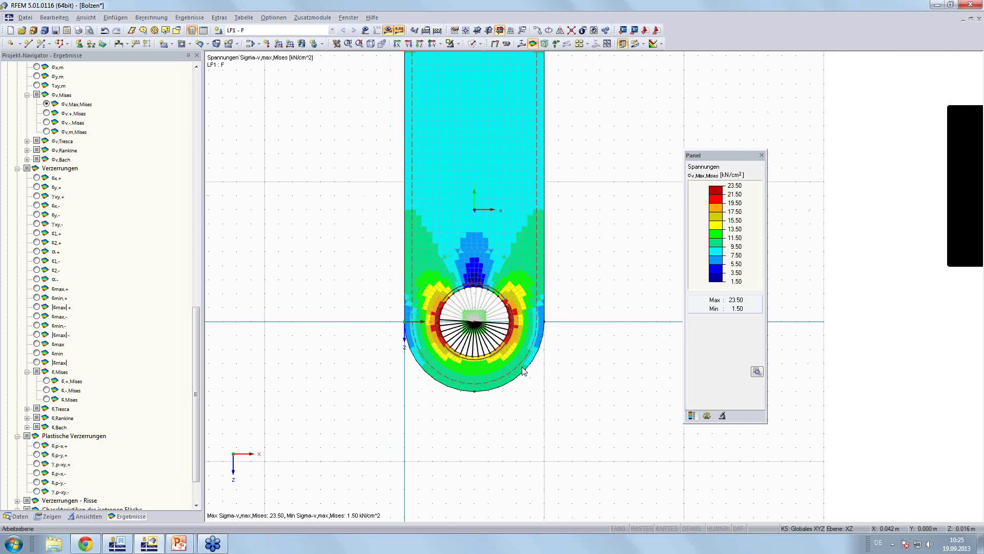
scroll(522, 365, "up", 1)
scroll(523, 366, "up", 1)
scroll(622, 352, "up", 1)
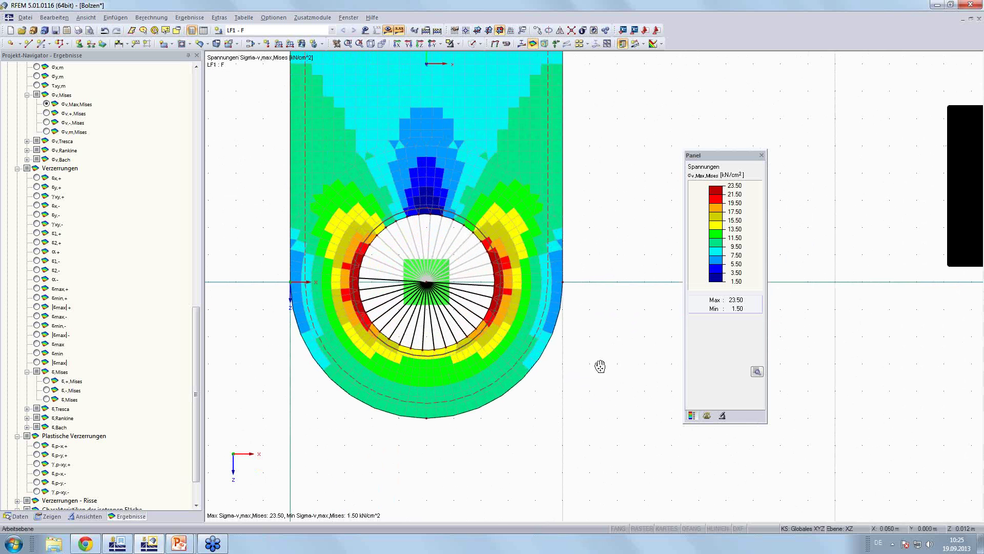
scroll(563, 406, "down", 1)
scroll(573, 408, "down", 1)
scroll(569, 405, "down", 1)
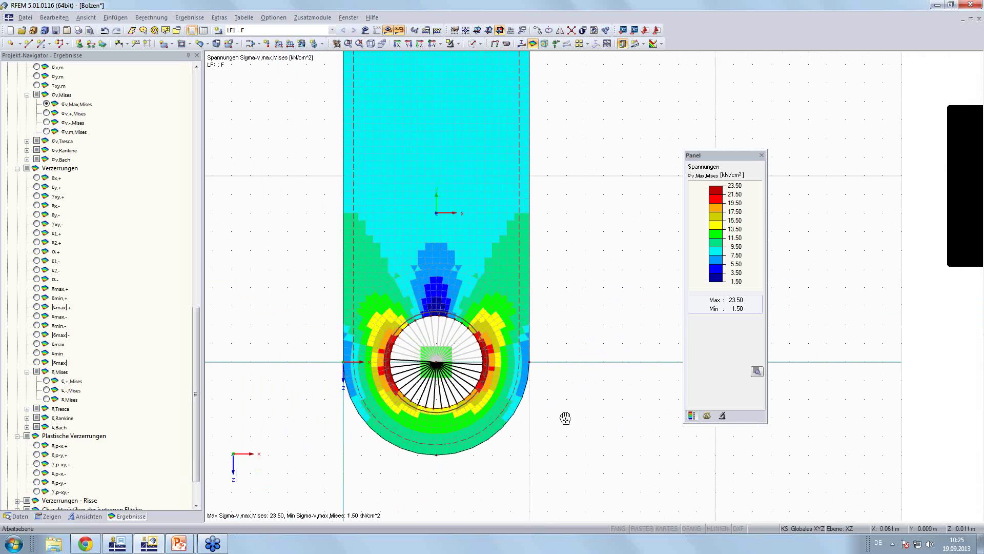
middle_click_drag(566, 413, 552, 440)
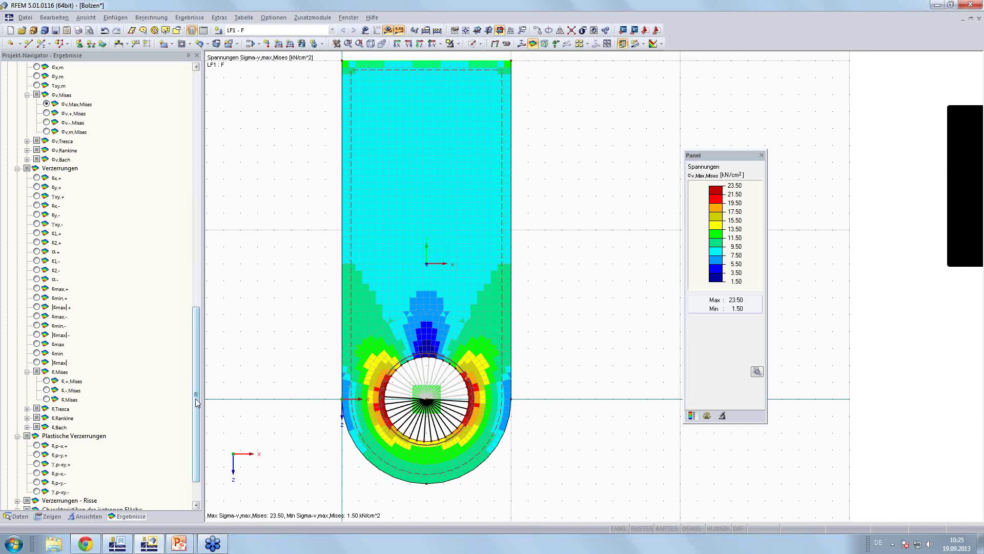
Inspect the σy,+ and σx,+ stress distributions on the plate
left_click_drag(197, 399, 213, 228)
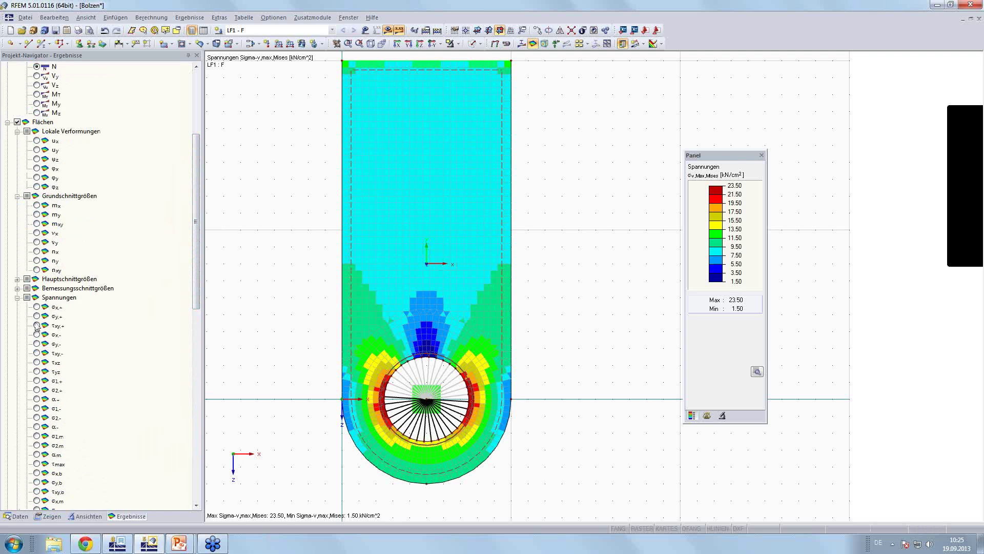
left_click(37, 316)
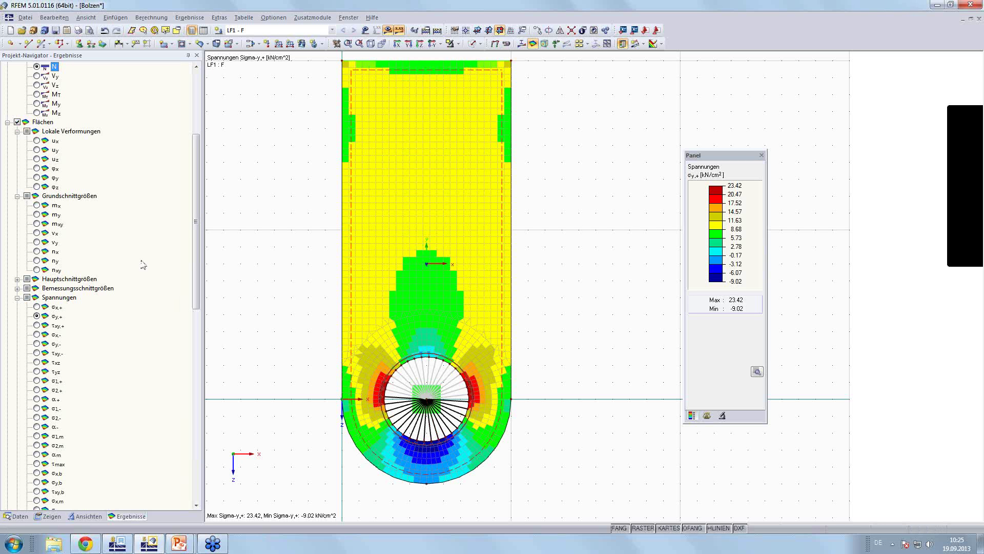
left_click(36, 307)
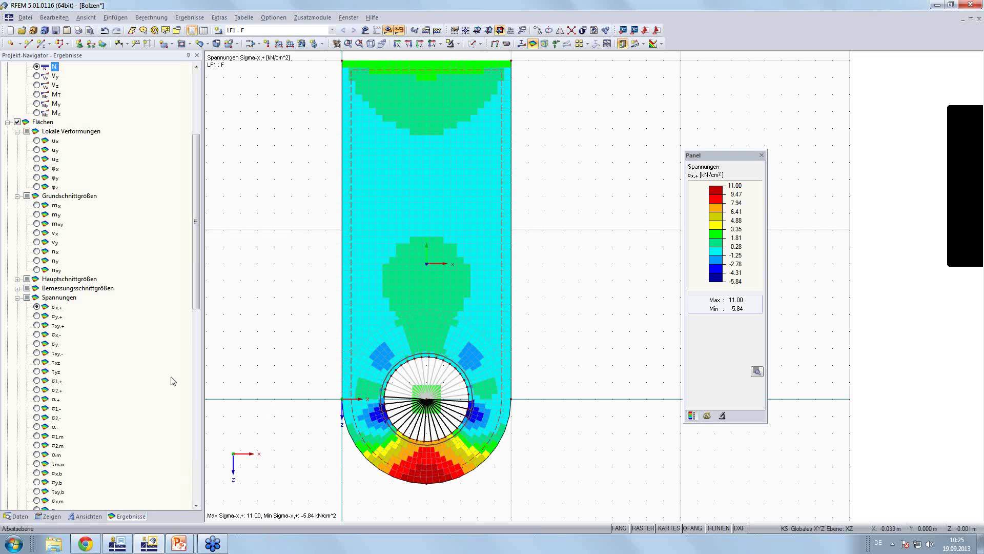
Return to von Mises stresses with the FE mesh, then display global deformations u in mm
left_click(198, 458)
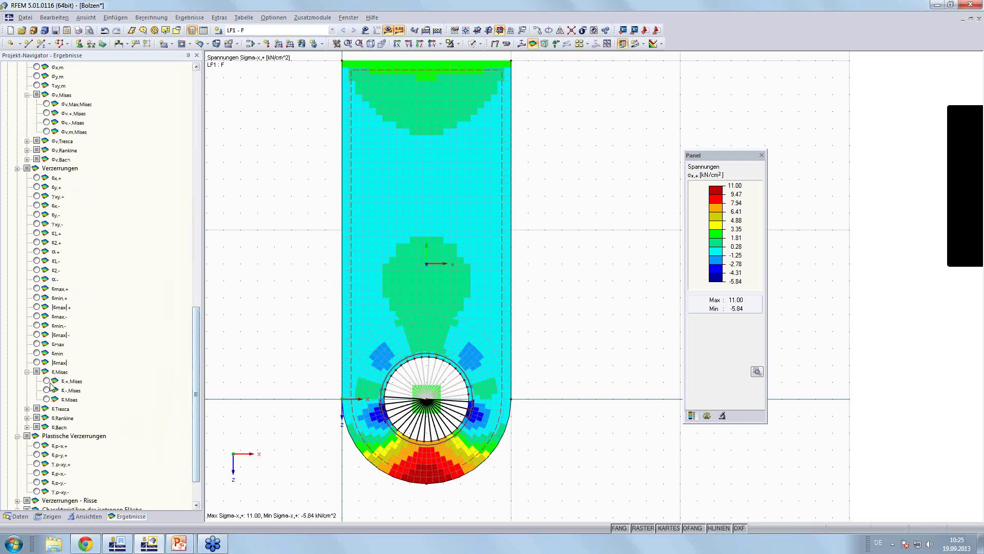
left_click(47, 104)
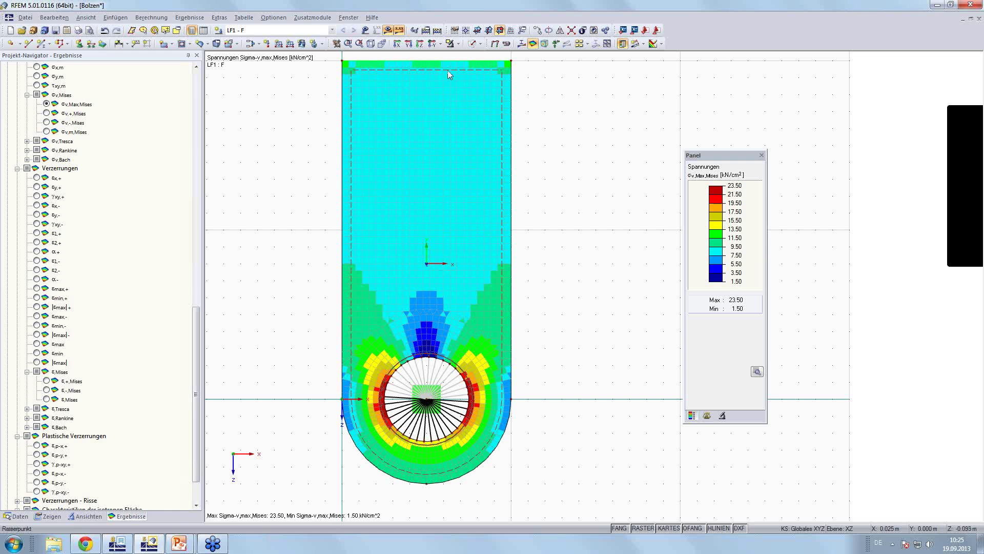
left_click(506, 44)
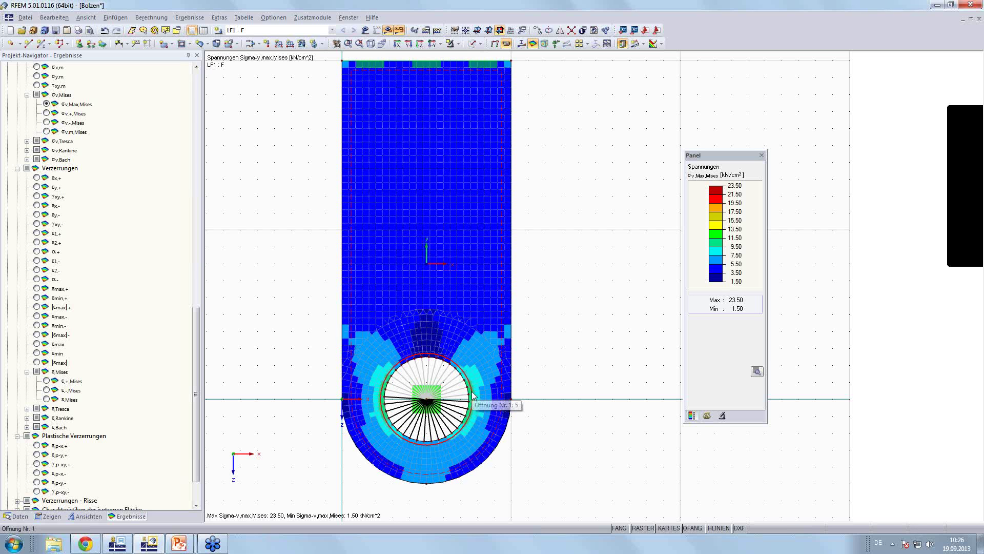
left_click(495, 45)
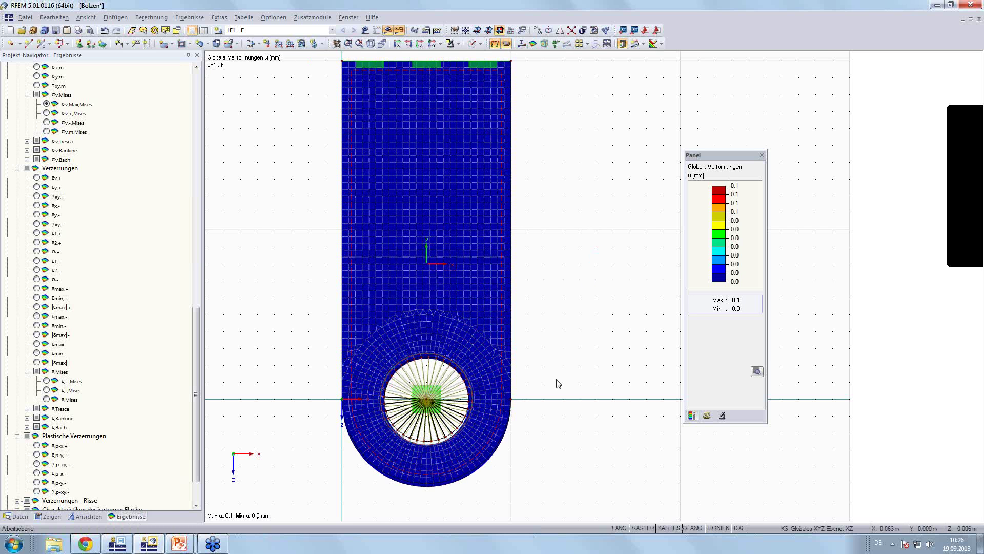
Show the full global deformation plot around the bolt hole, then switch to the Dlubal website in Chrome
scroll(559, 383, "down", 1)
scroll(558, 382, "down", 1)
middle_click_drag(527, 422, 538, 347)
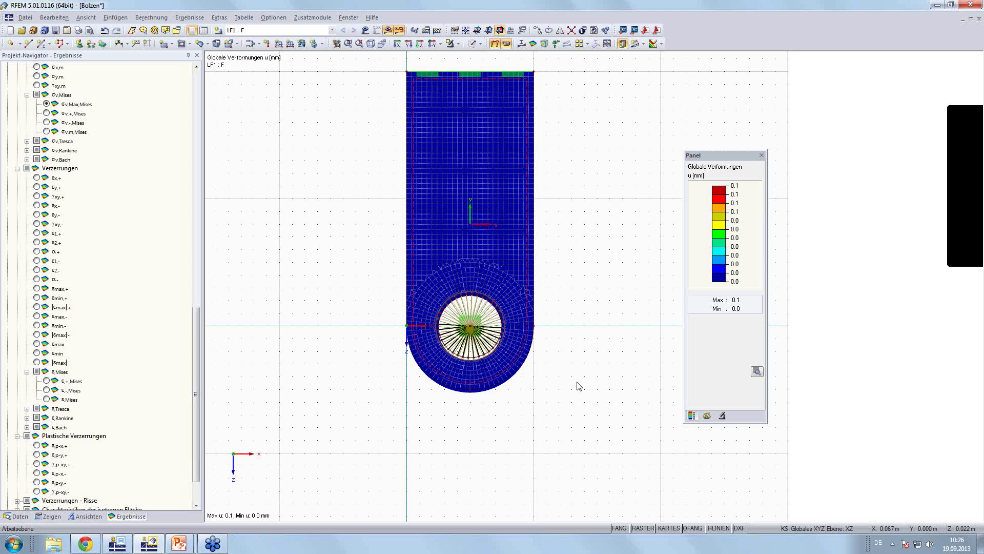
left_click(497, 44)
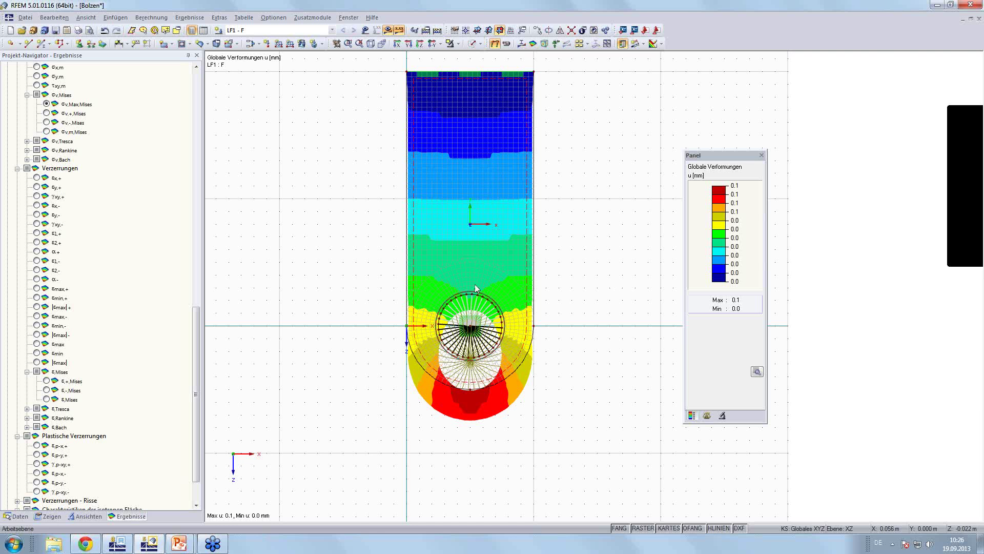
left_click(88, 547)
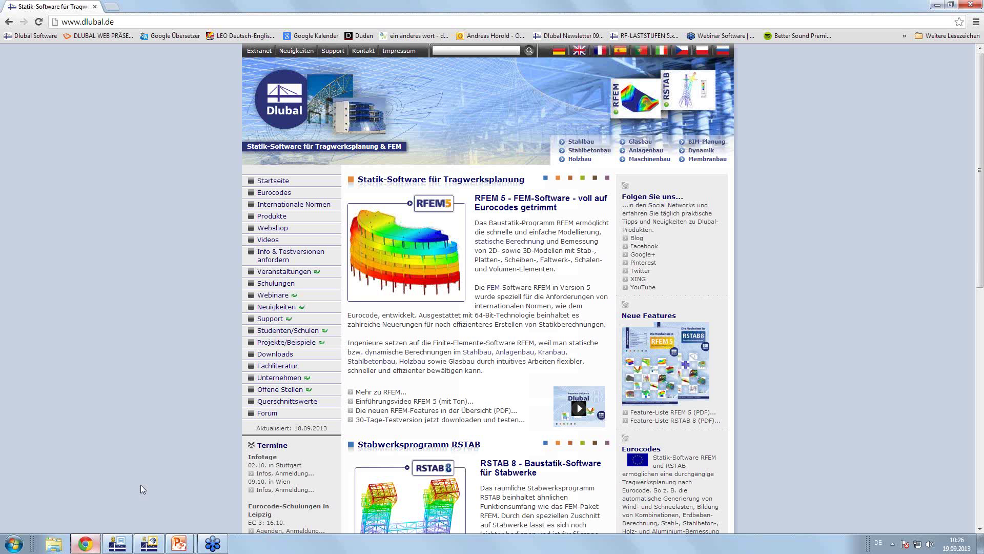
Go via Neuigkeiten to the E-Mail-Newsletter page and scroll through its subscription form
scroll(534, 204, "down", 2)
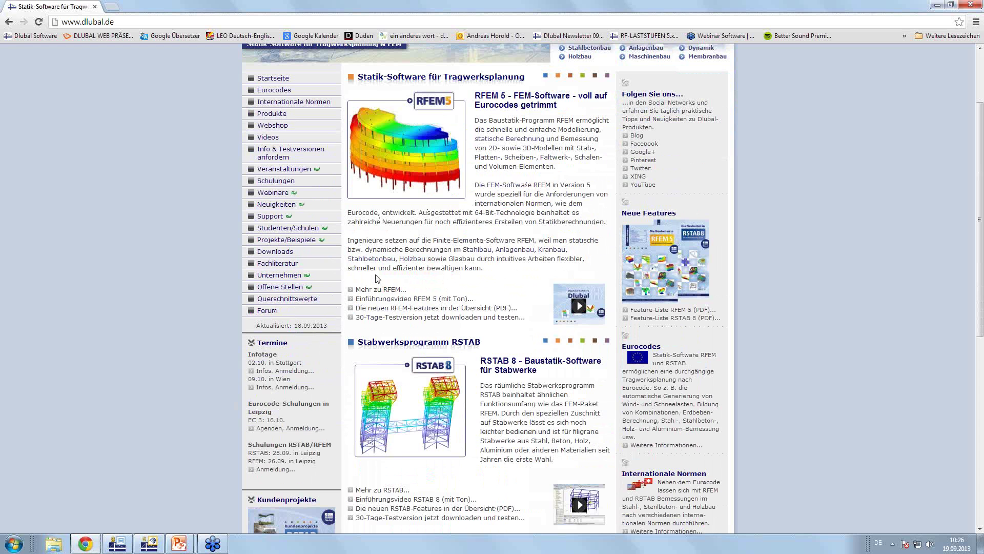
left_click(276, 205)
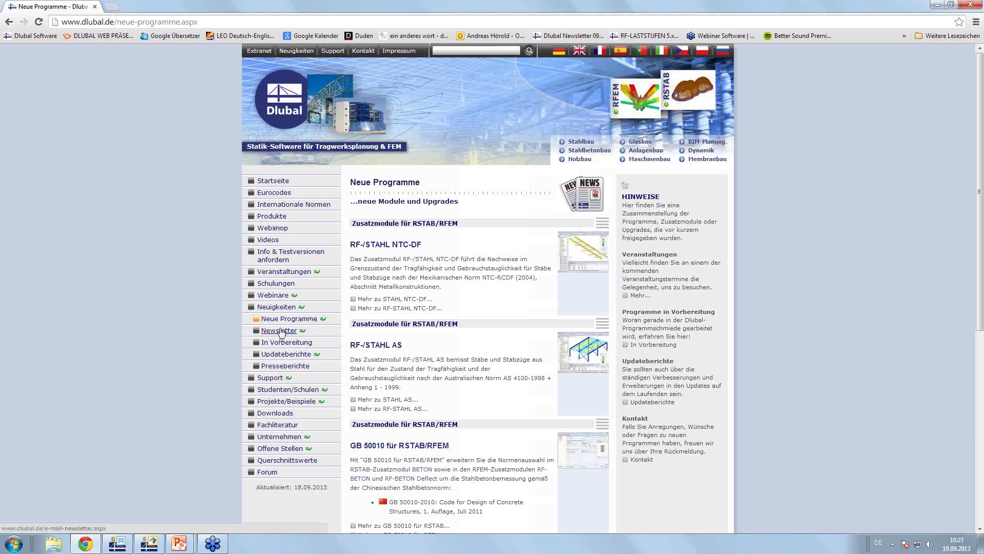
left_click(279, 331)
scroll(511, 254, "down", 2)
scroll(511, 254, "down", 10)
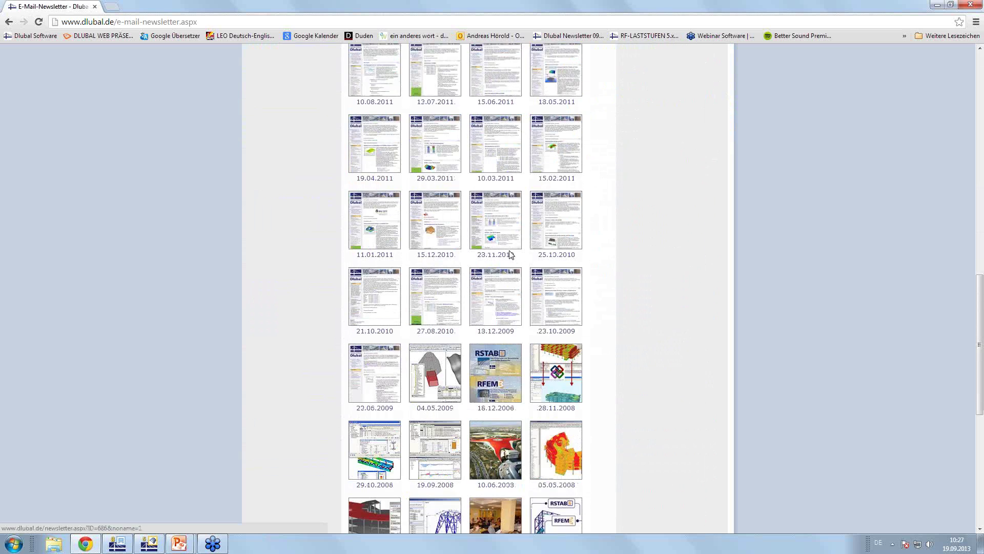
scroll(511, 254, "down", 10)
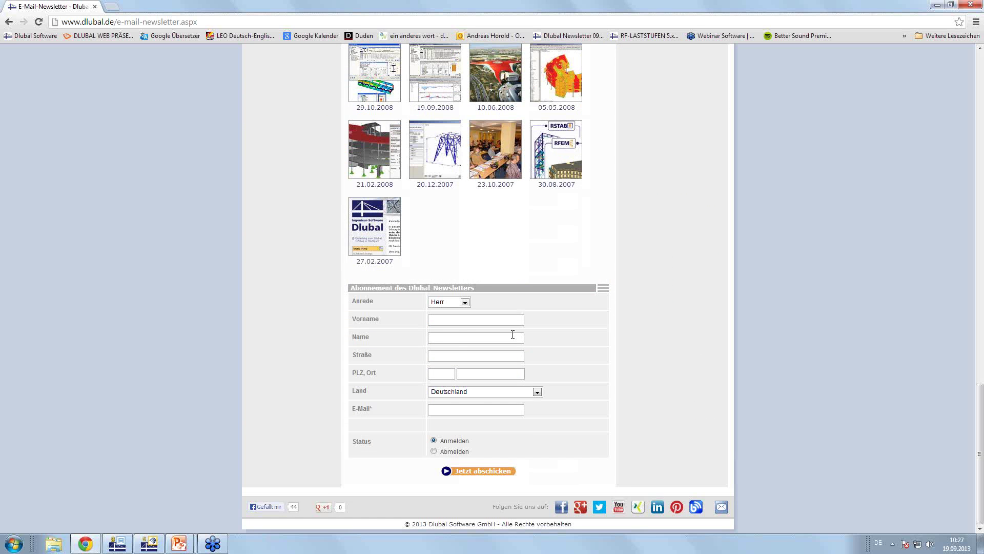
scroll(512, 334, "up", 6)
scroll(512, 339, "up", 5)
scroll(511, 336, "up", 8)
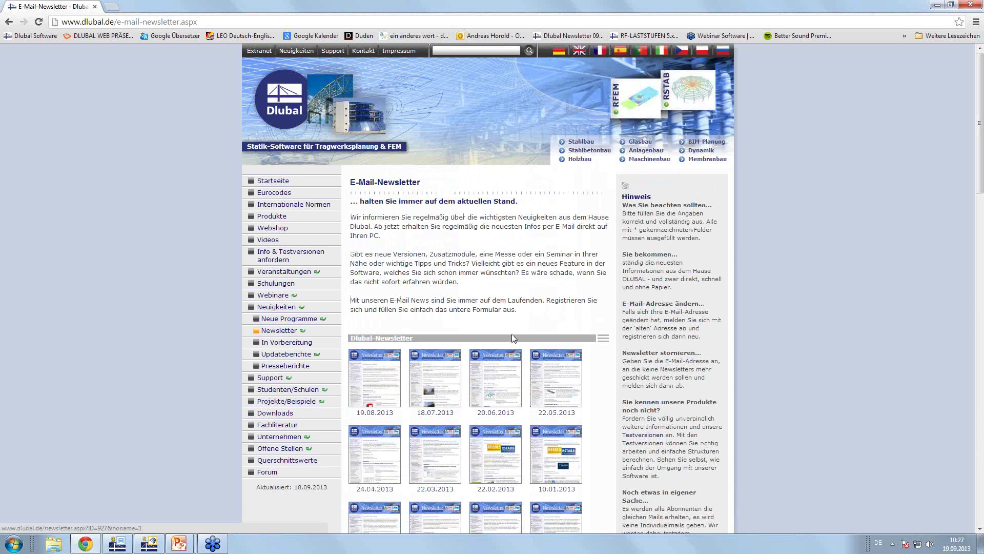
Open Downloads and browse the Testversionen tables for RSTAB 8.xx and RFEM 5.xx
left_click(273, 414)
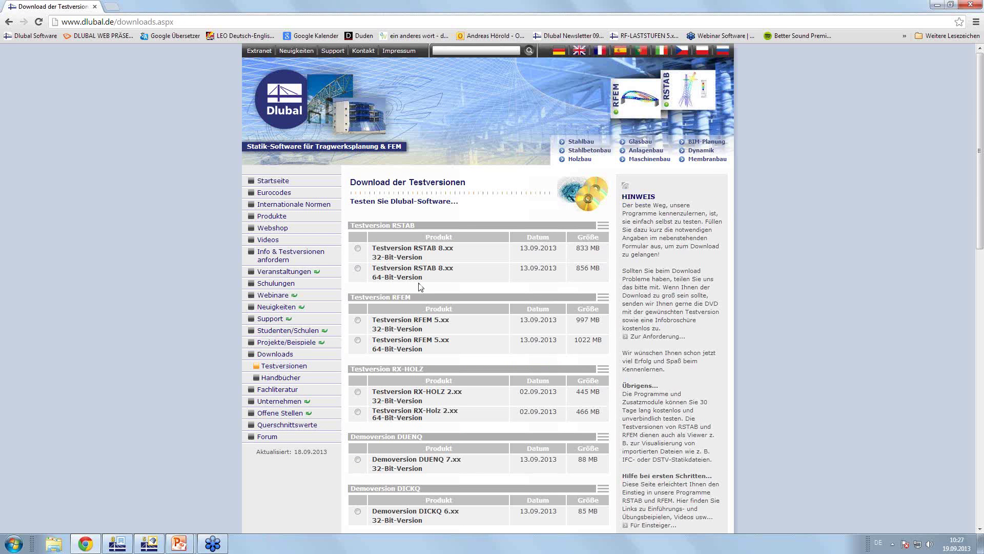
scroll(420, 287, "down", 1)
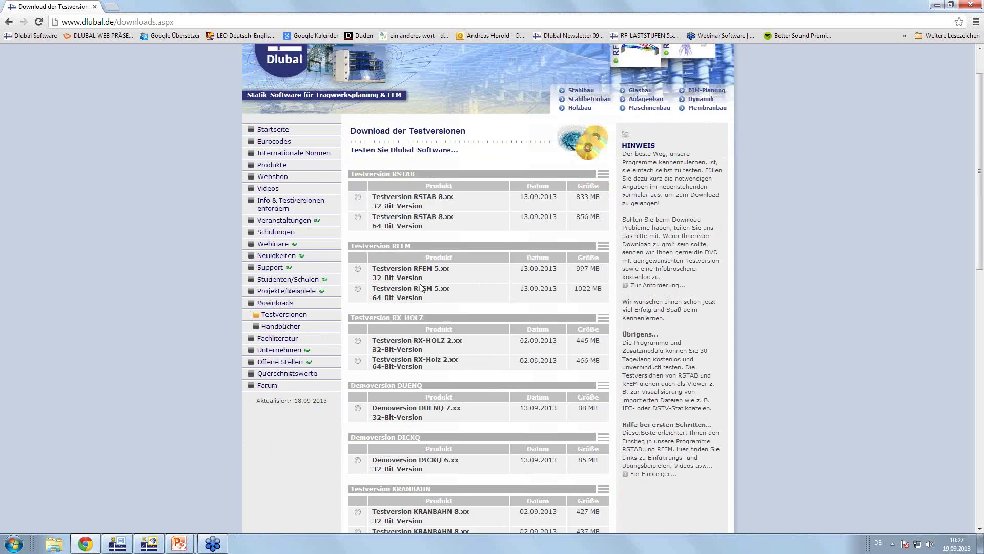
scroll(423, 212, "down", 1)
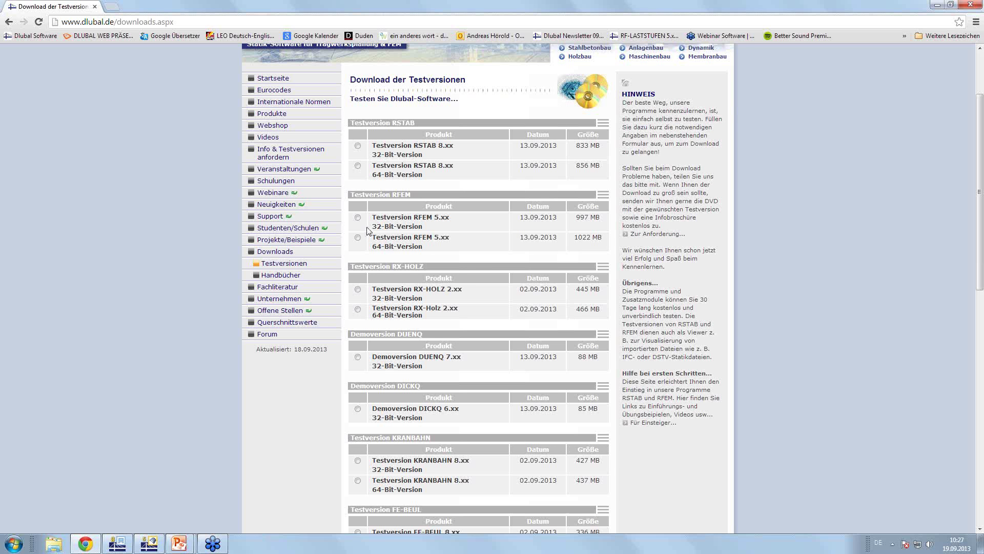
scroll(368, 231, "up", 2)
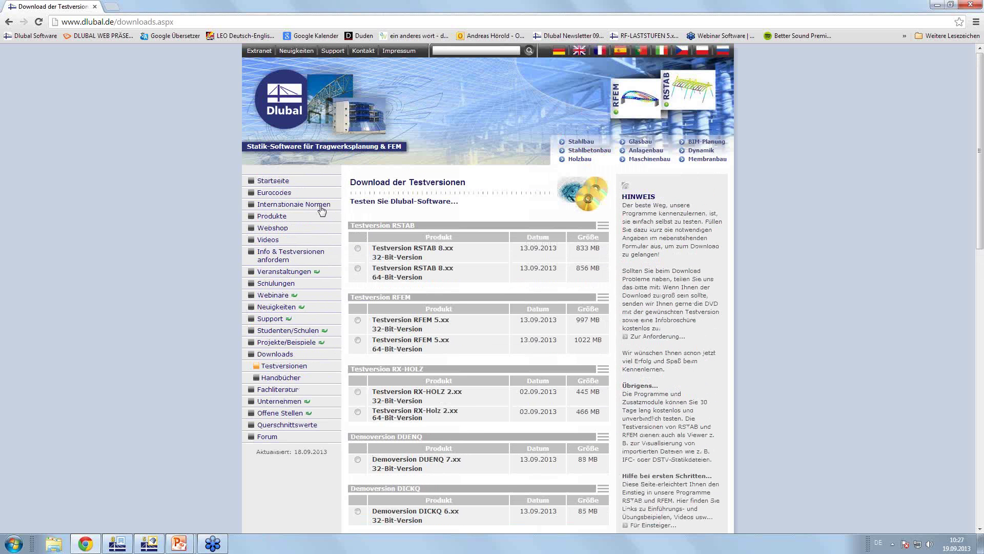
Return to Startseite, browse the homepage and open the RFEM 5.xx product page
left_click(275, 183)
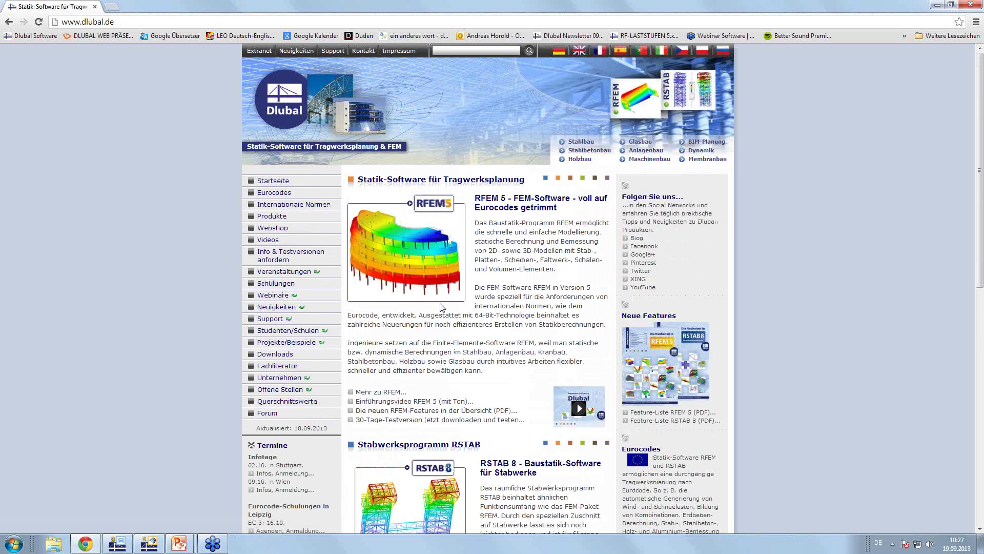
scroll(442, 308, "down", 2)
scroll(441, 308, "up", 1)
scroll(442, 307, "down", 1)
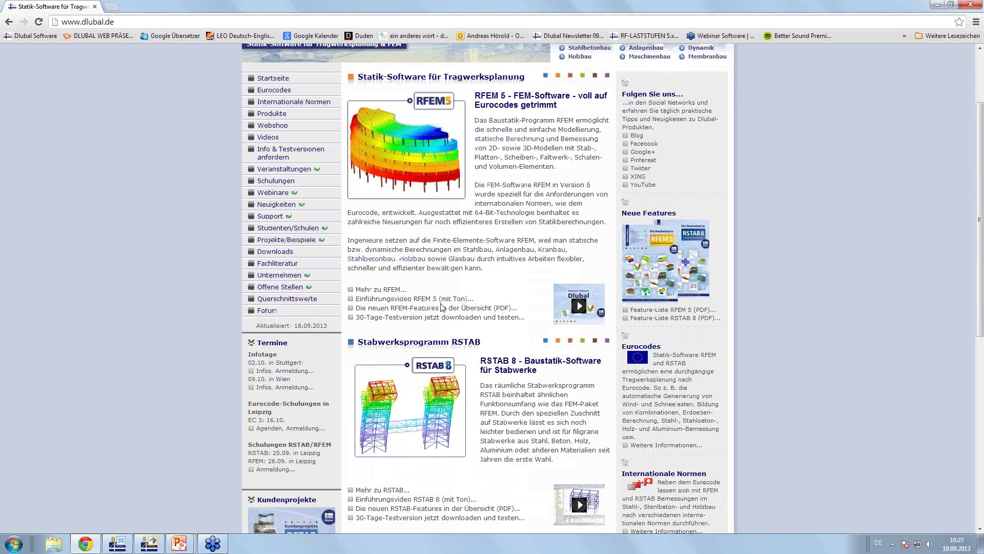
scroll(442, 307, "up", 3)
scroll(442, 302, "down", 1)
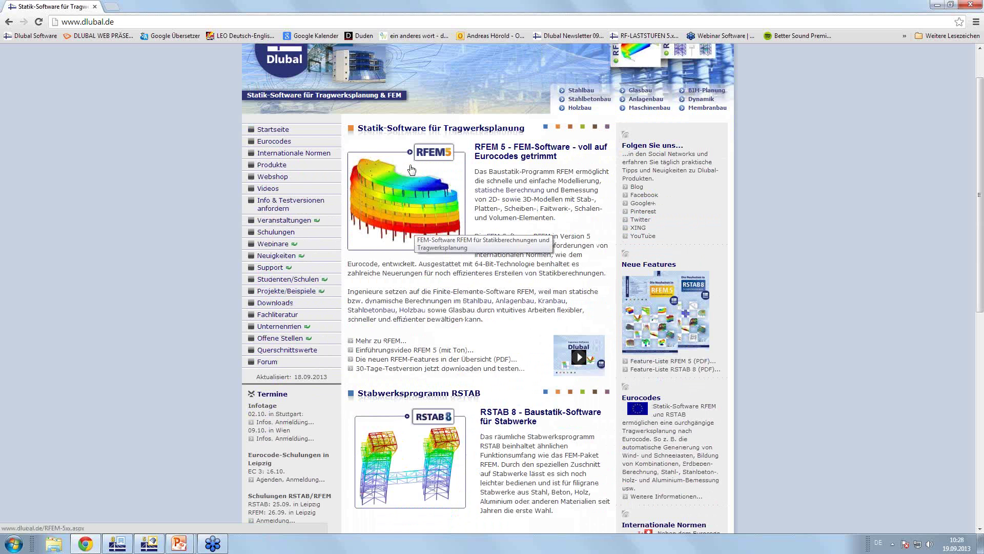
left_click(411, 206)
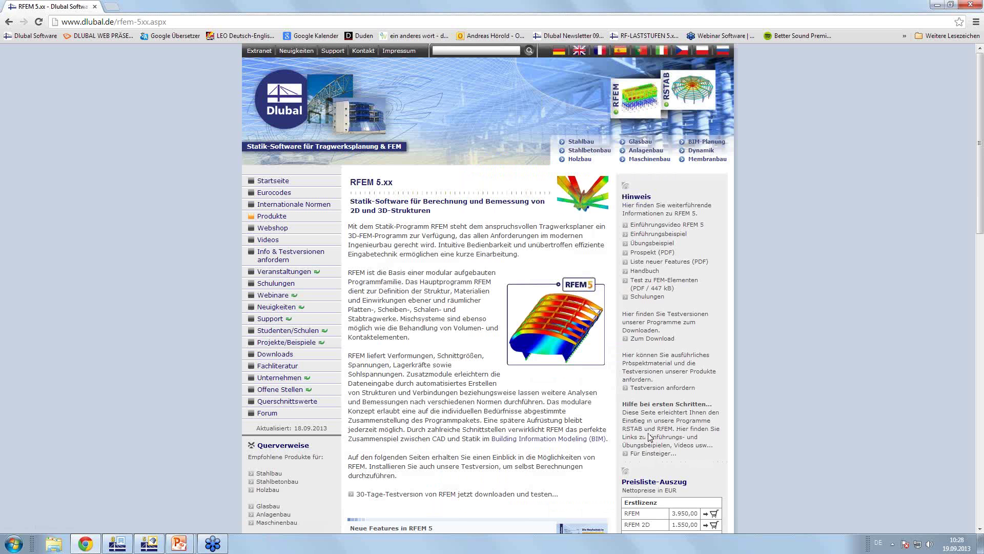
Open the 'Für Einsteiger' page and scroll through its examples, videos and manuals
left_click(647, 456)
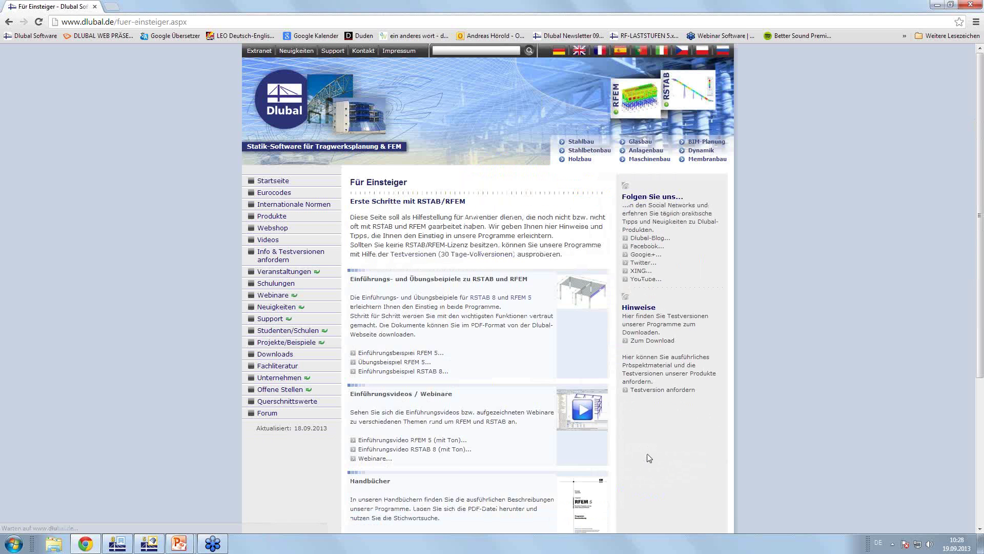
scroll(447, 323, "down", 1)
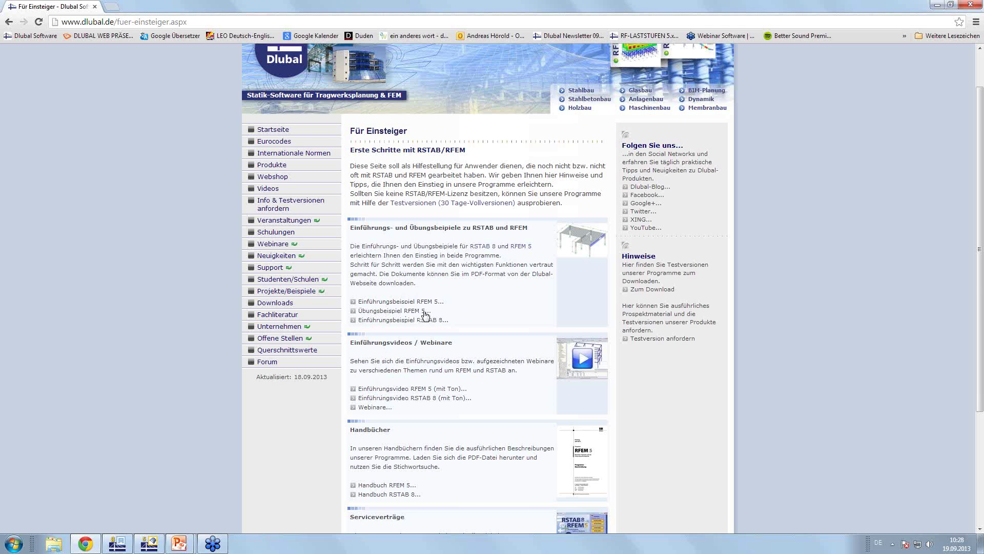
scroll(423, 328, "down", 1)
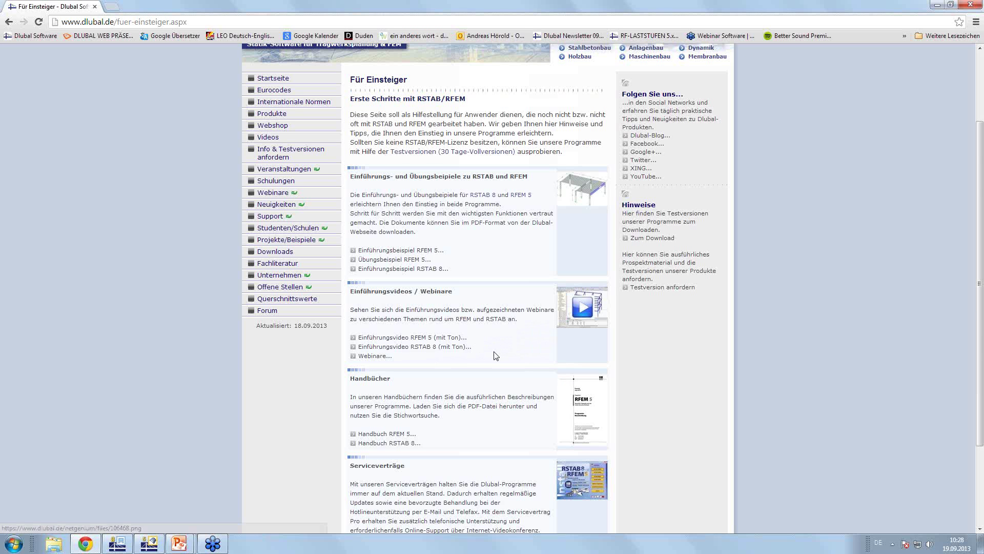
scroll(498, 354, "down", 2)
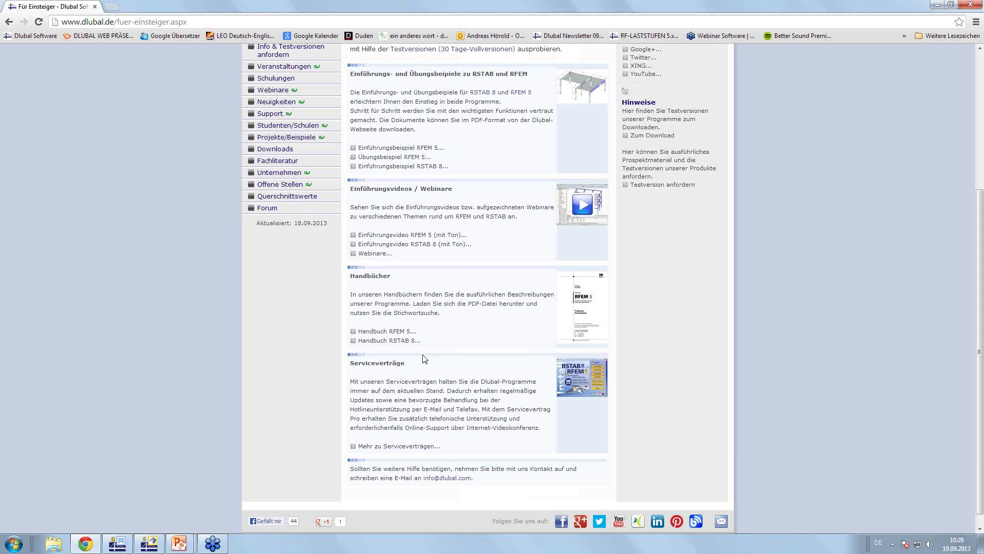
scroll(405, 359, "up", 3)
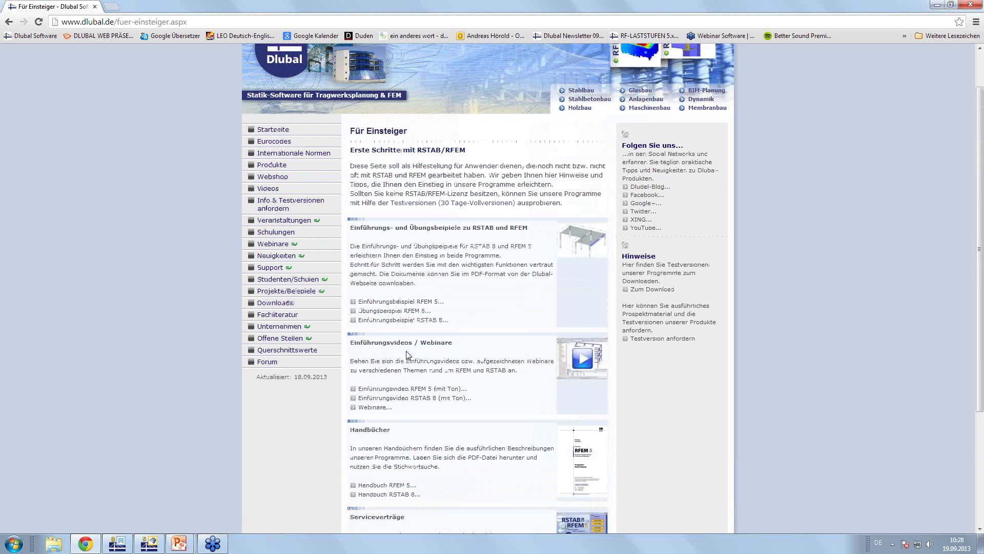
scroll(411, 333, "up", 1)
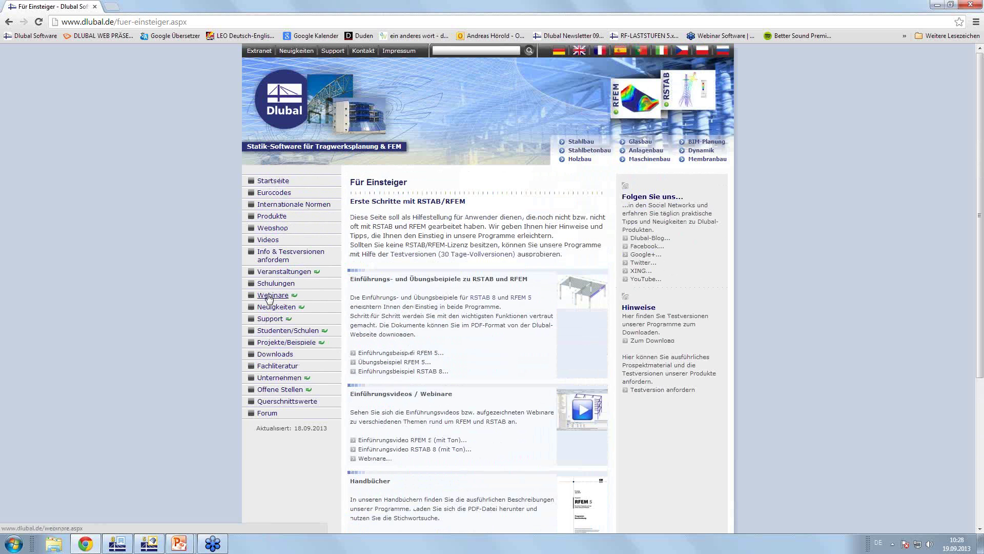
View the Webinare page, then go back to Startseite and scroll the homepage
left_click(269, 297)
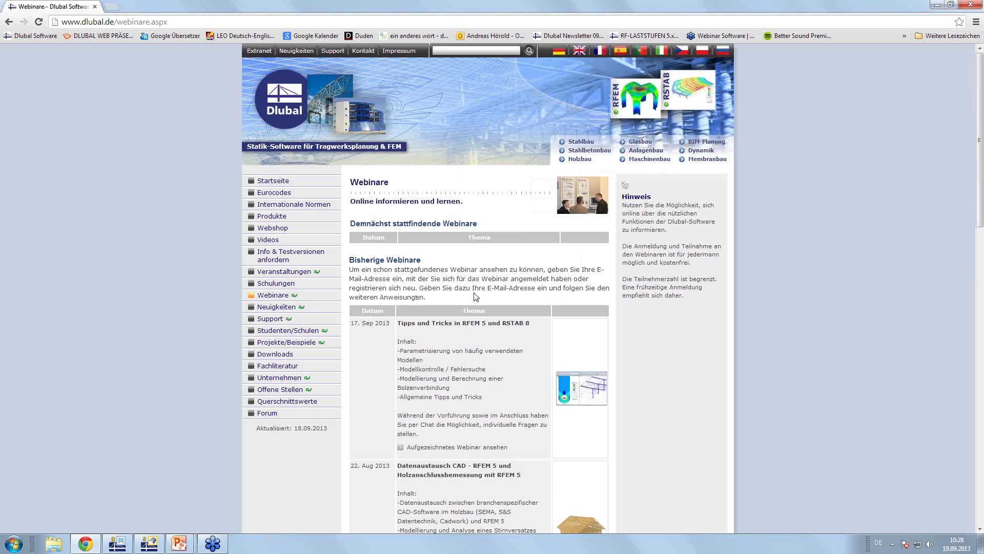
left_click(272, 181)
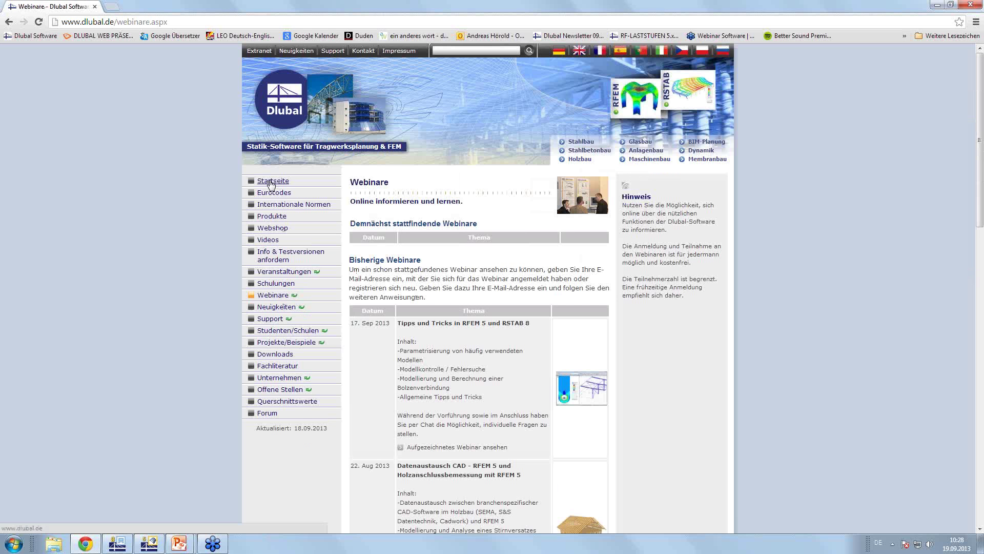
scroll(282, 378, "down", 2)
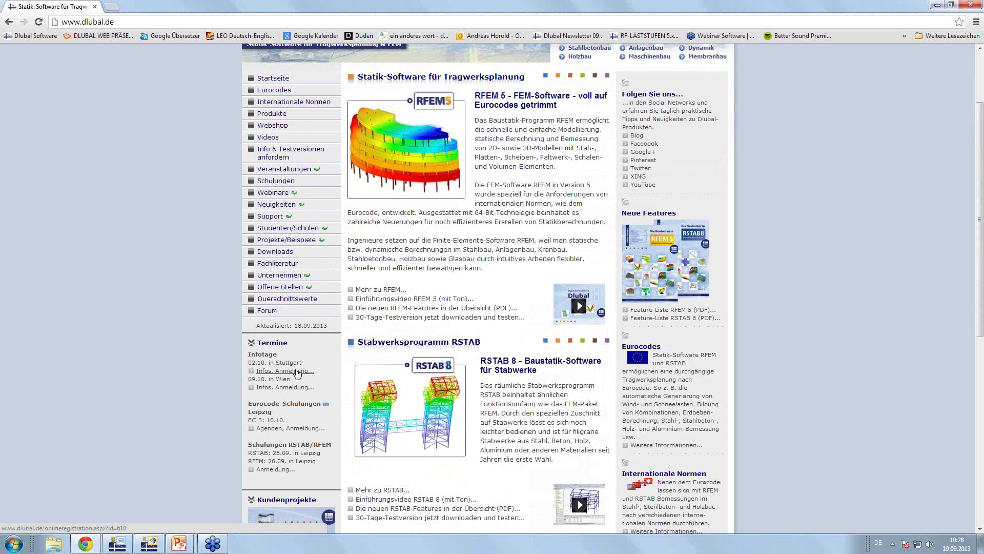
scroll(297, 372, "up", 1)
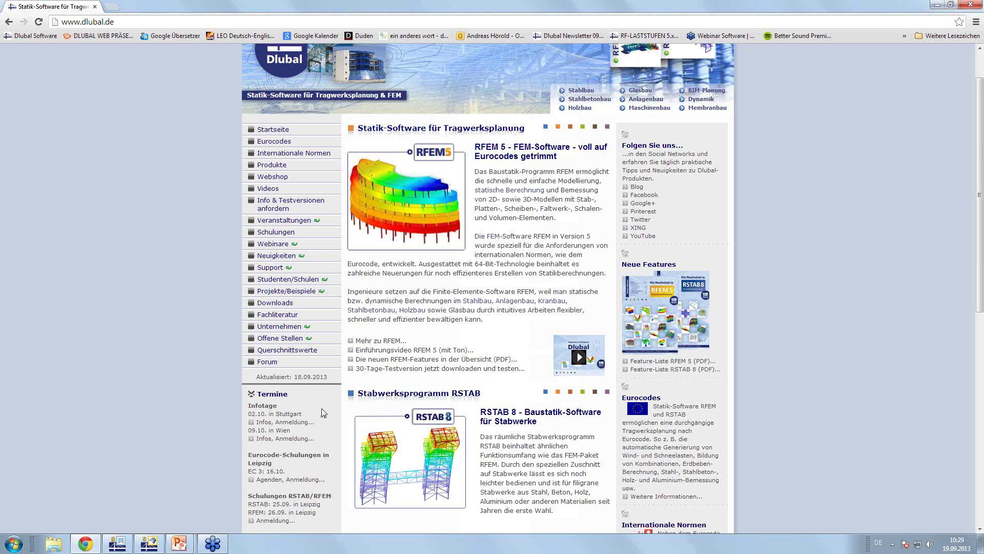
left_click(977, 141)
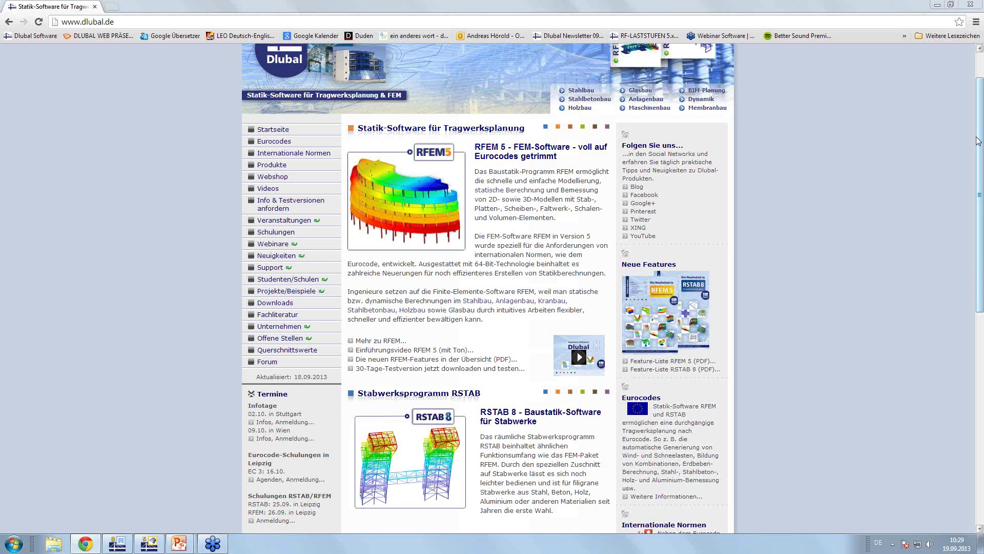